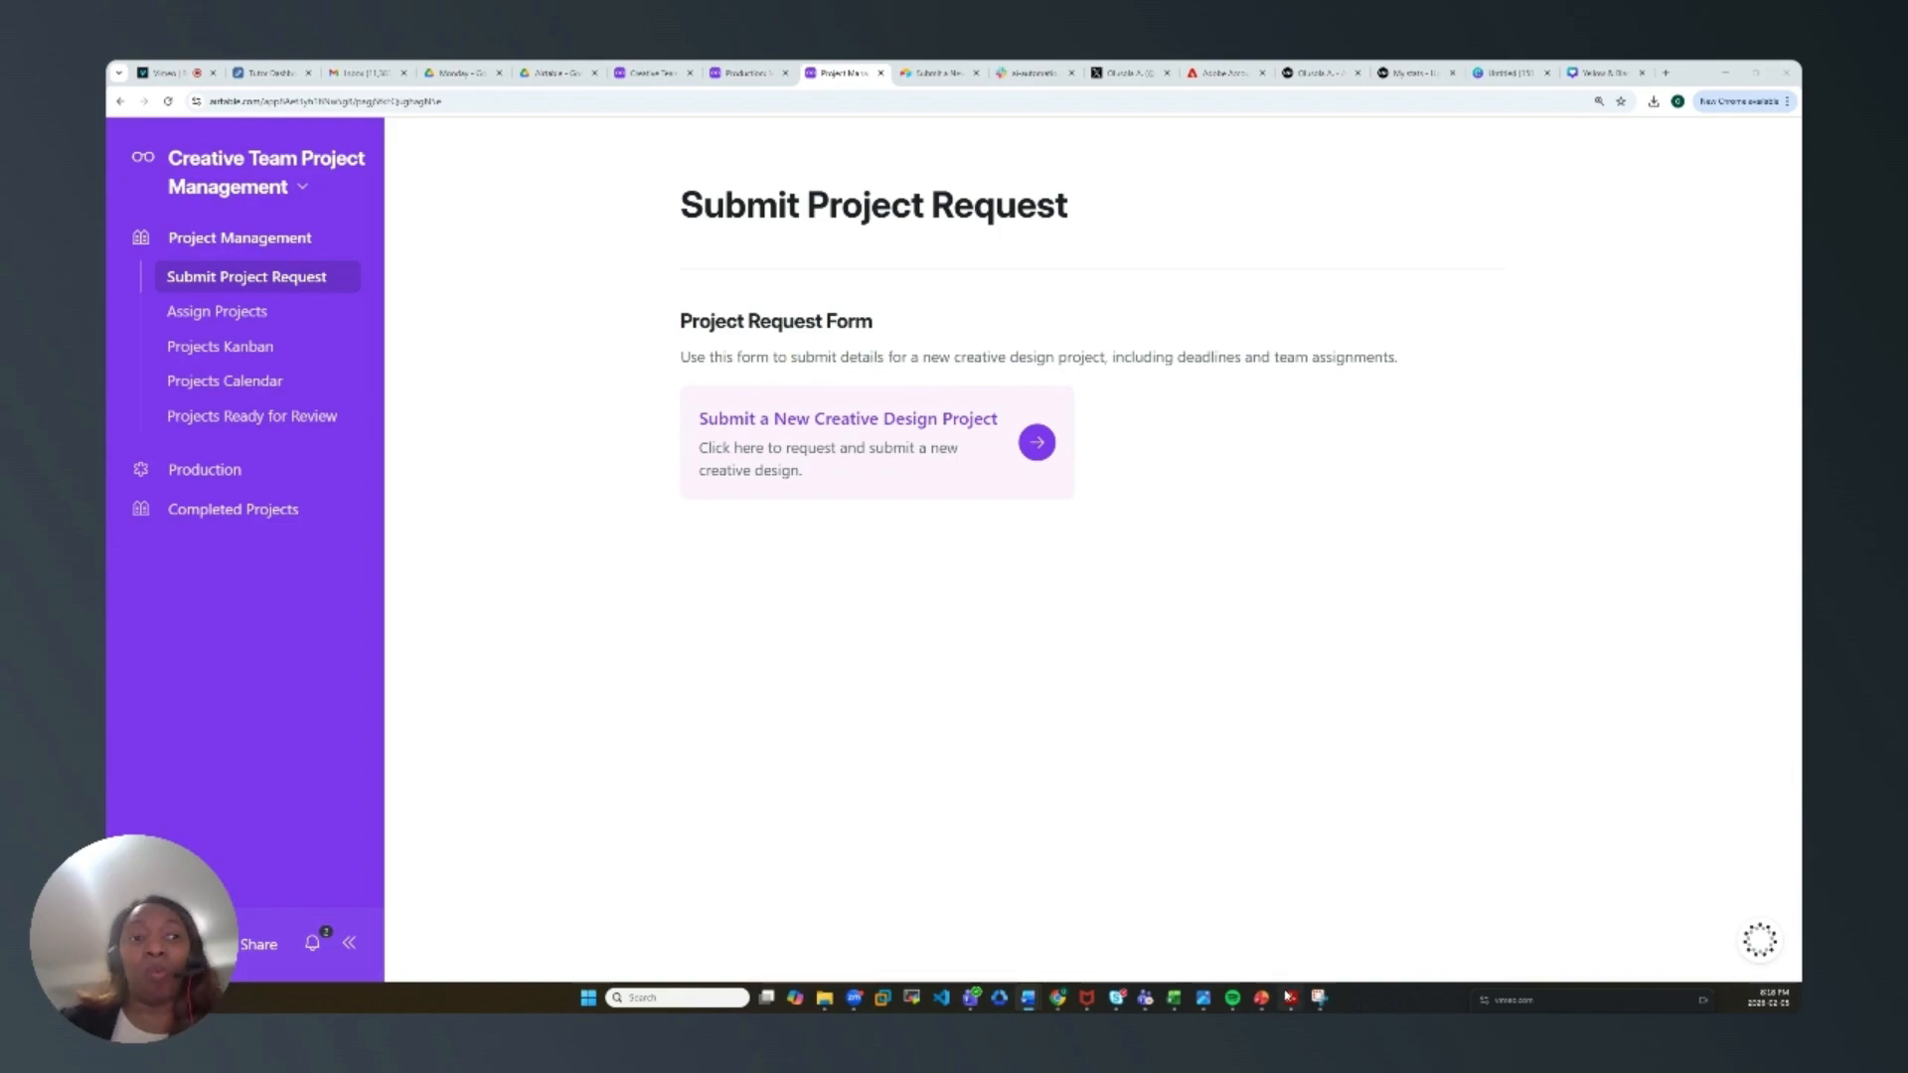
# Step: Switch to Adobe Acrobat to view the Creative Team Project Management Workflow diagram
pyautogui.moveTo(1290, 1001)
pyautogui.click(1505, 919)
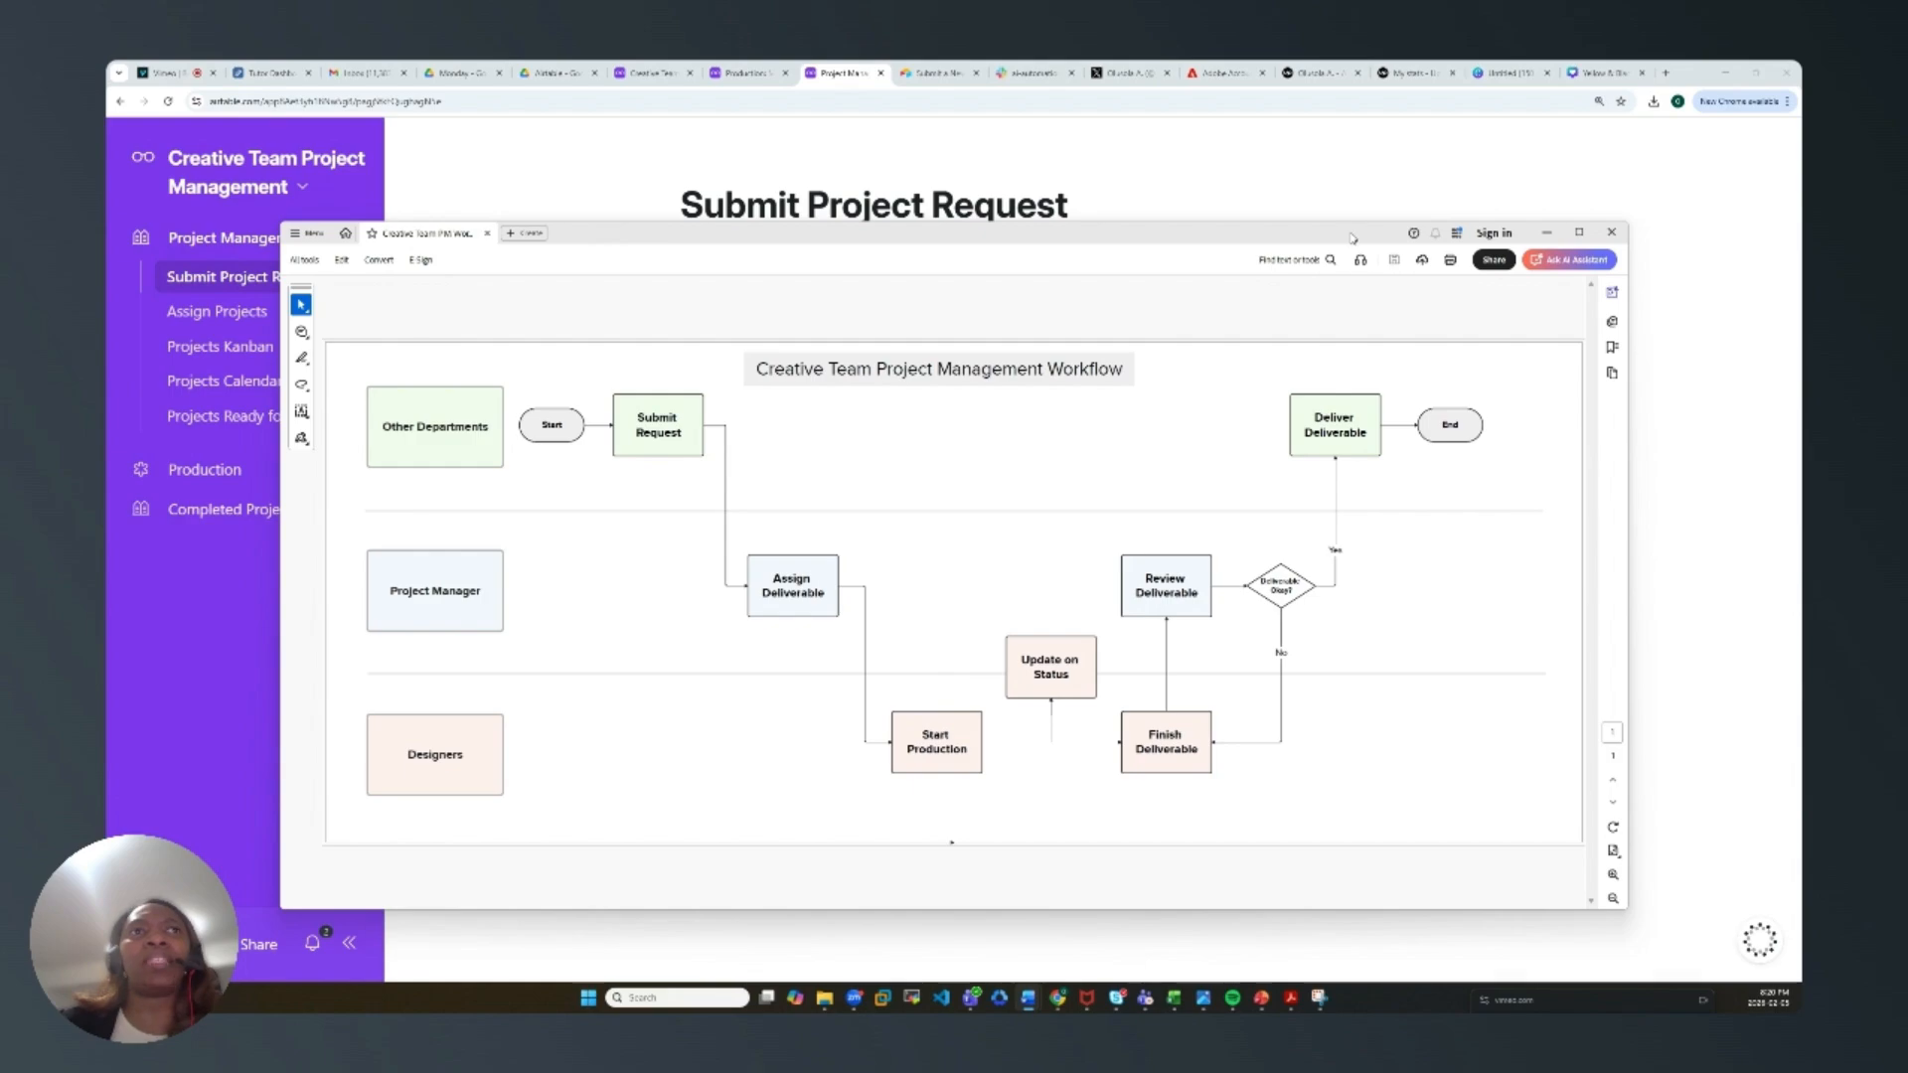
# Step: Return to the Creative Team Project Management base in Airtable and show its Projects data table
pyautogui.click(654, 73)
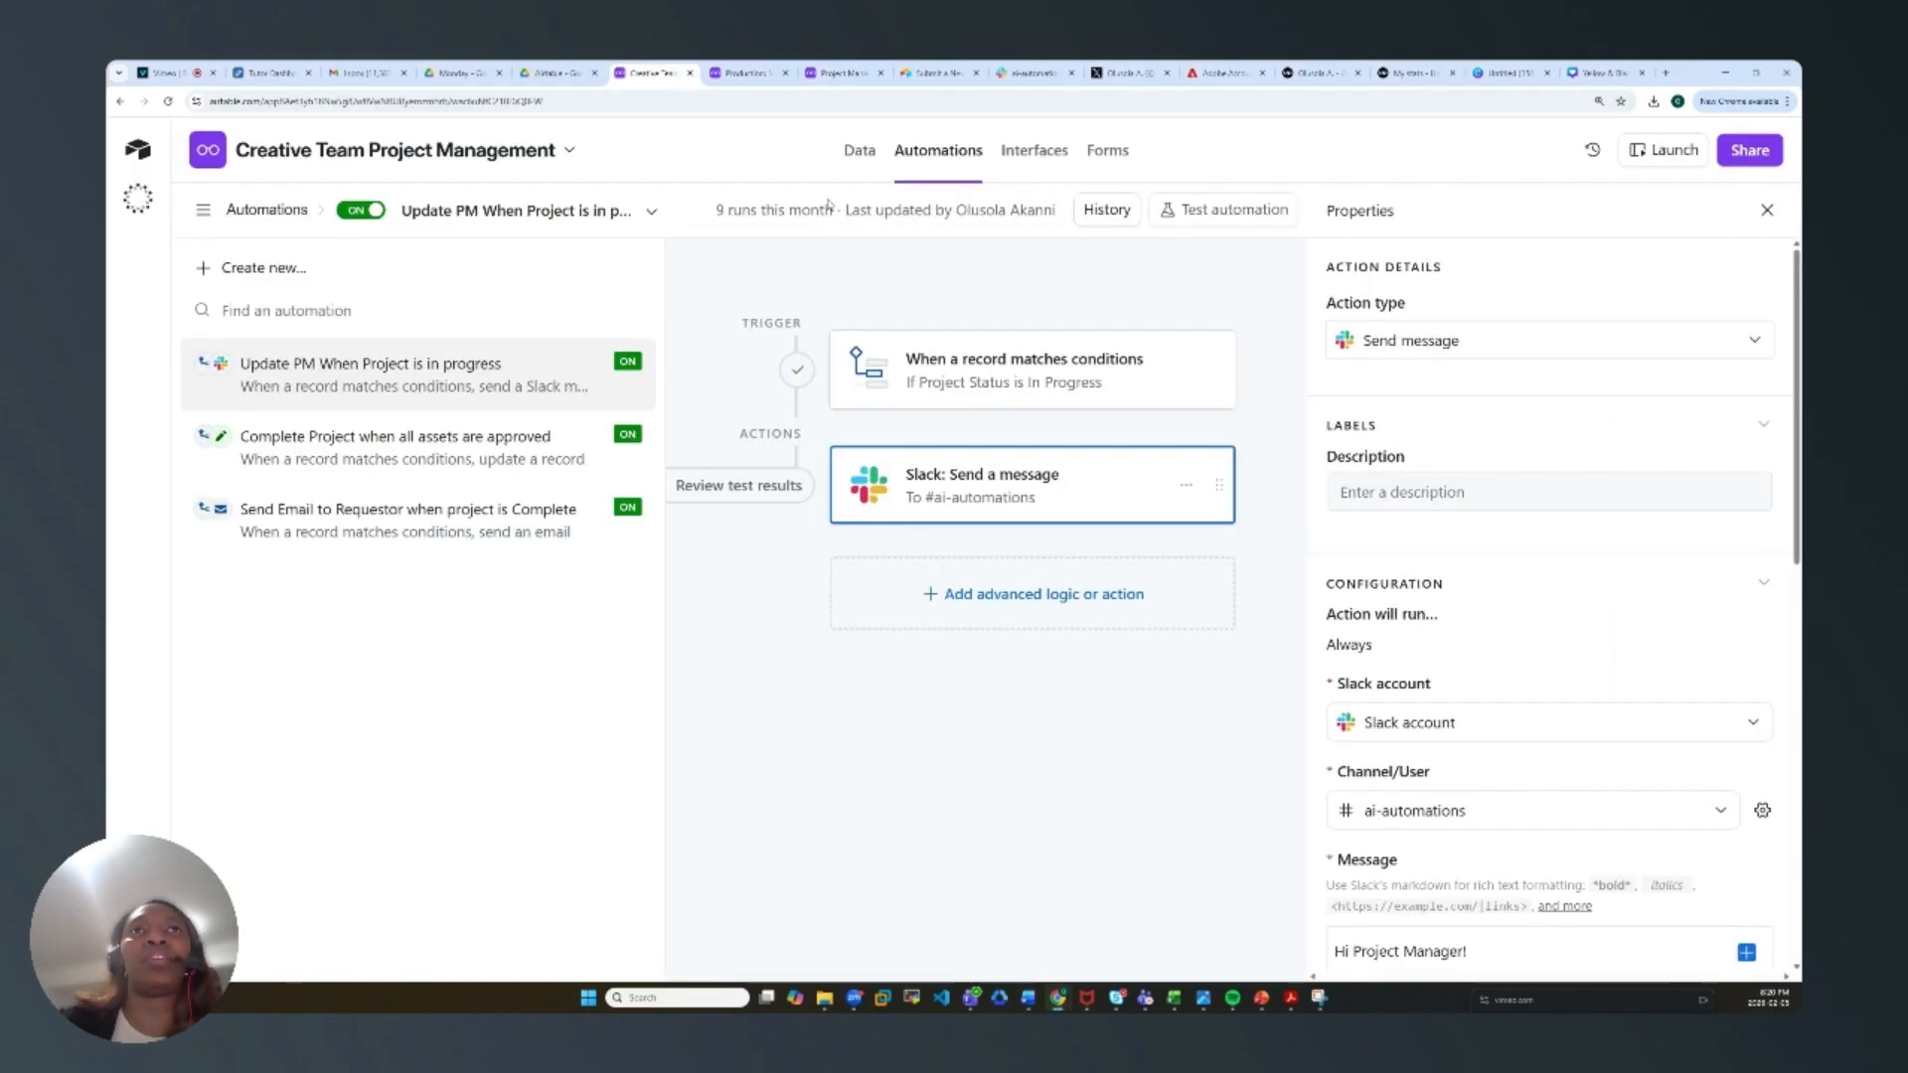
pyautogui.click(734, 75)
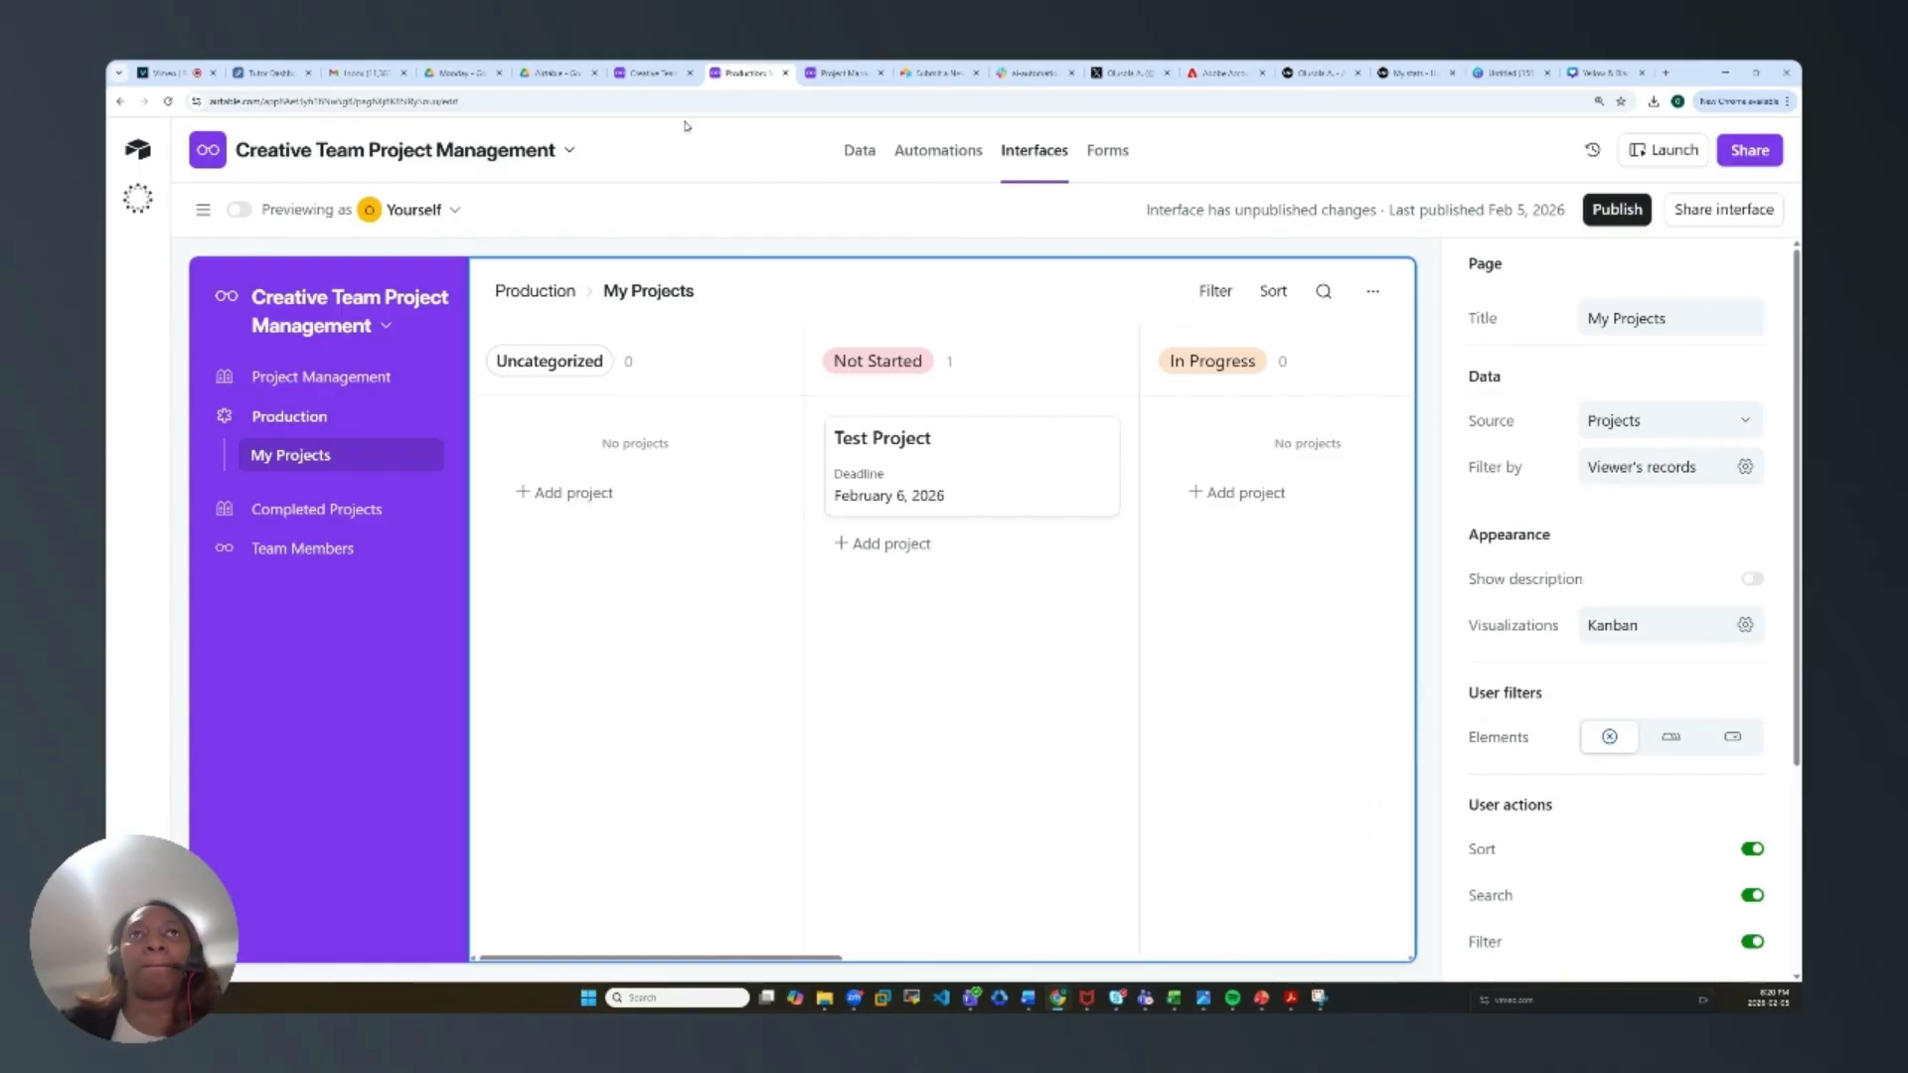
pyautogui.click(650, 76)
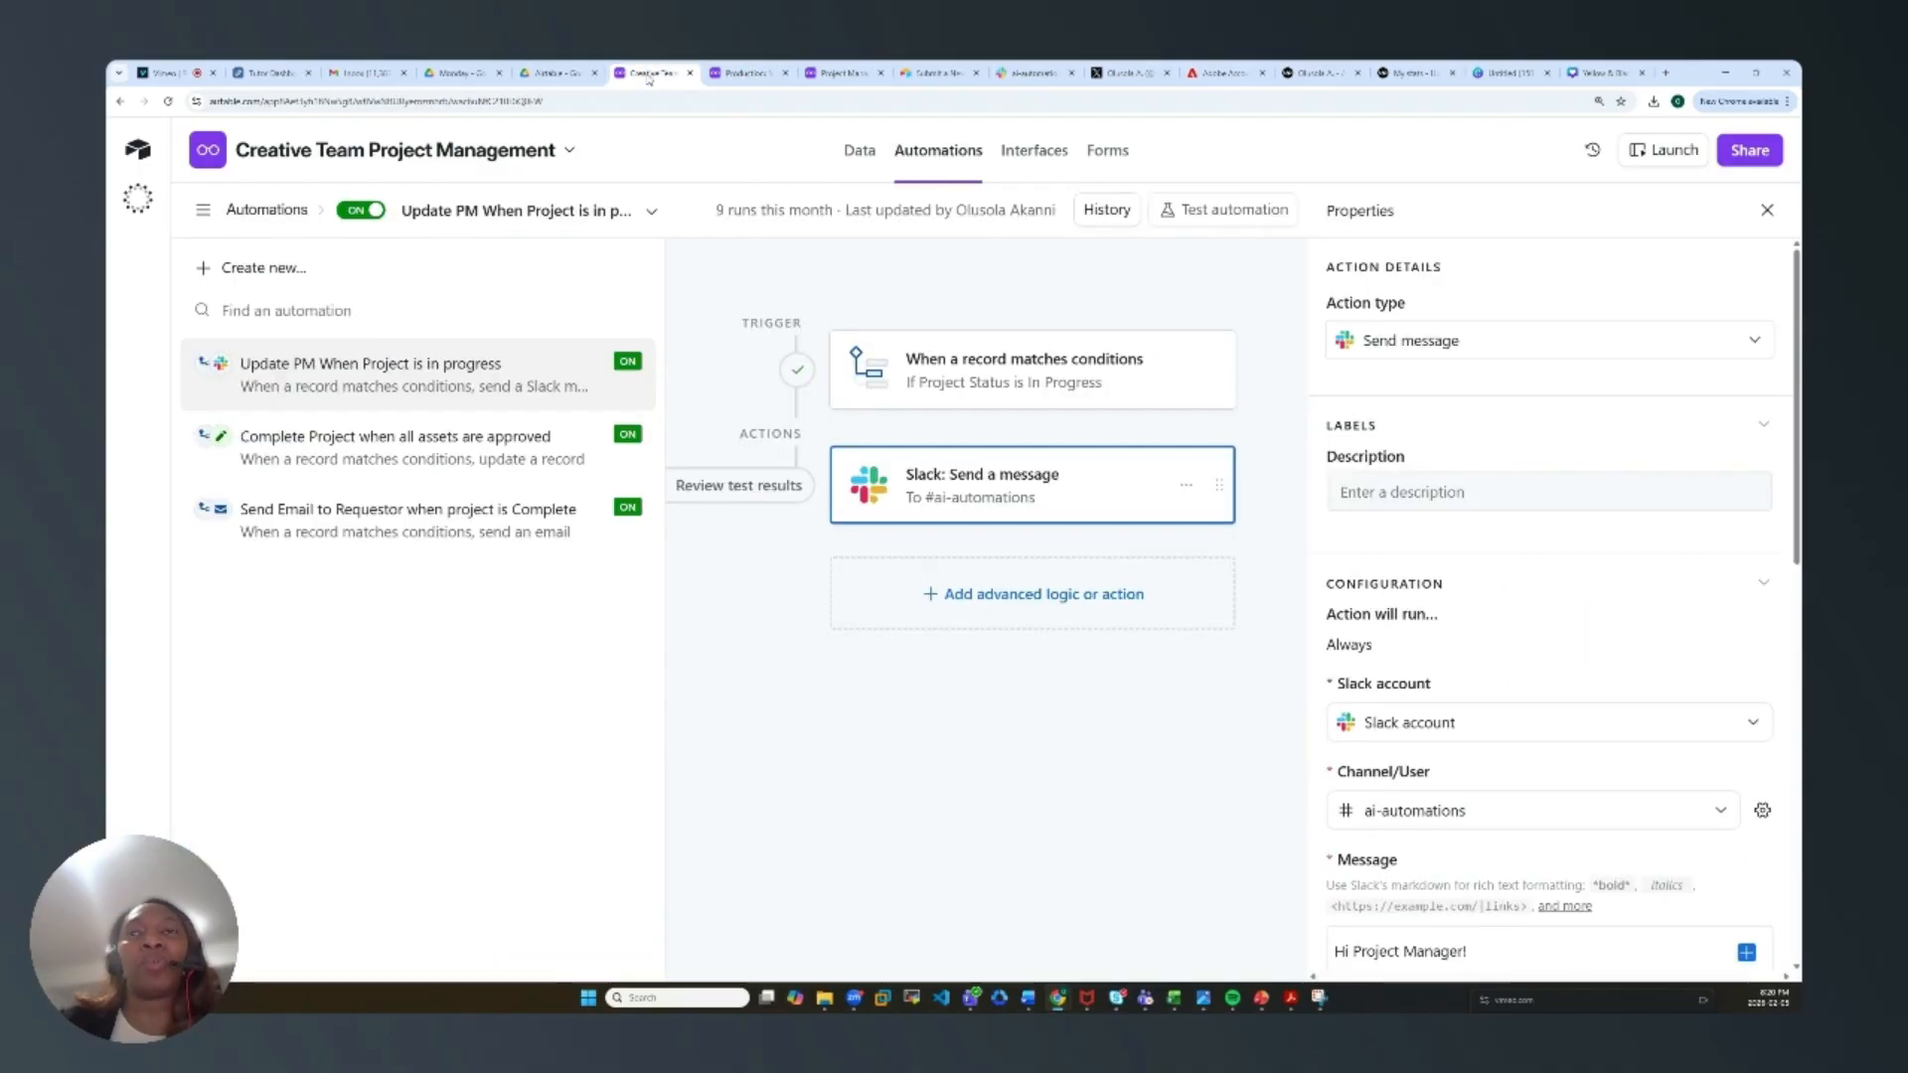
pyautogui.click(858, 157)
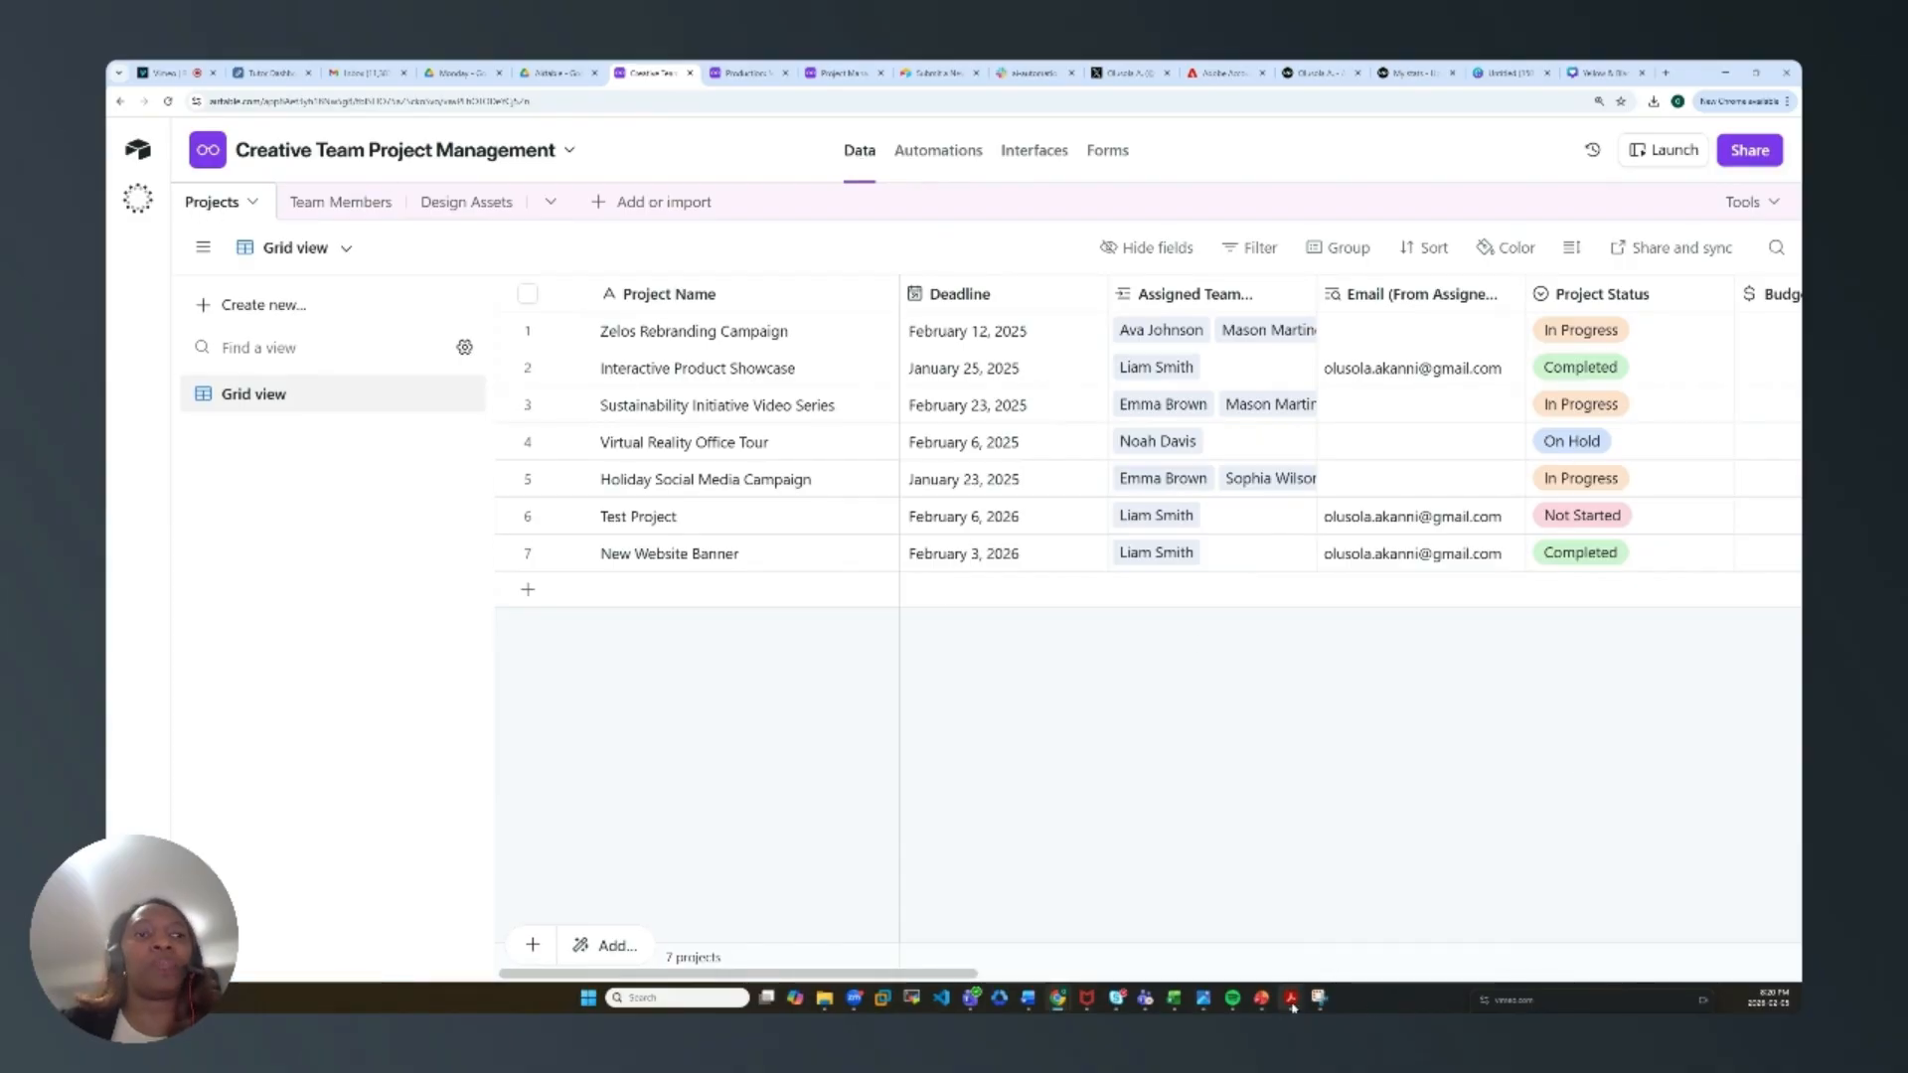
# Step: Review the workflow diagram in Adobe Acrobat with its window moved clear of the base's table names, and minimize it
pyautogui.moveTo(1292, 1001)
pyautogui.click(1506, 929)
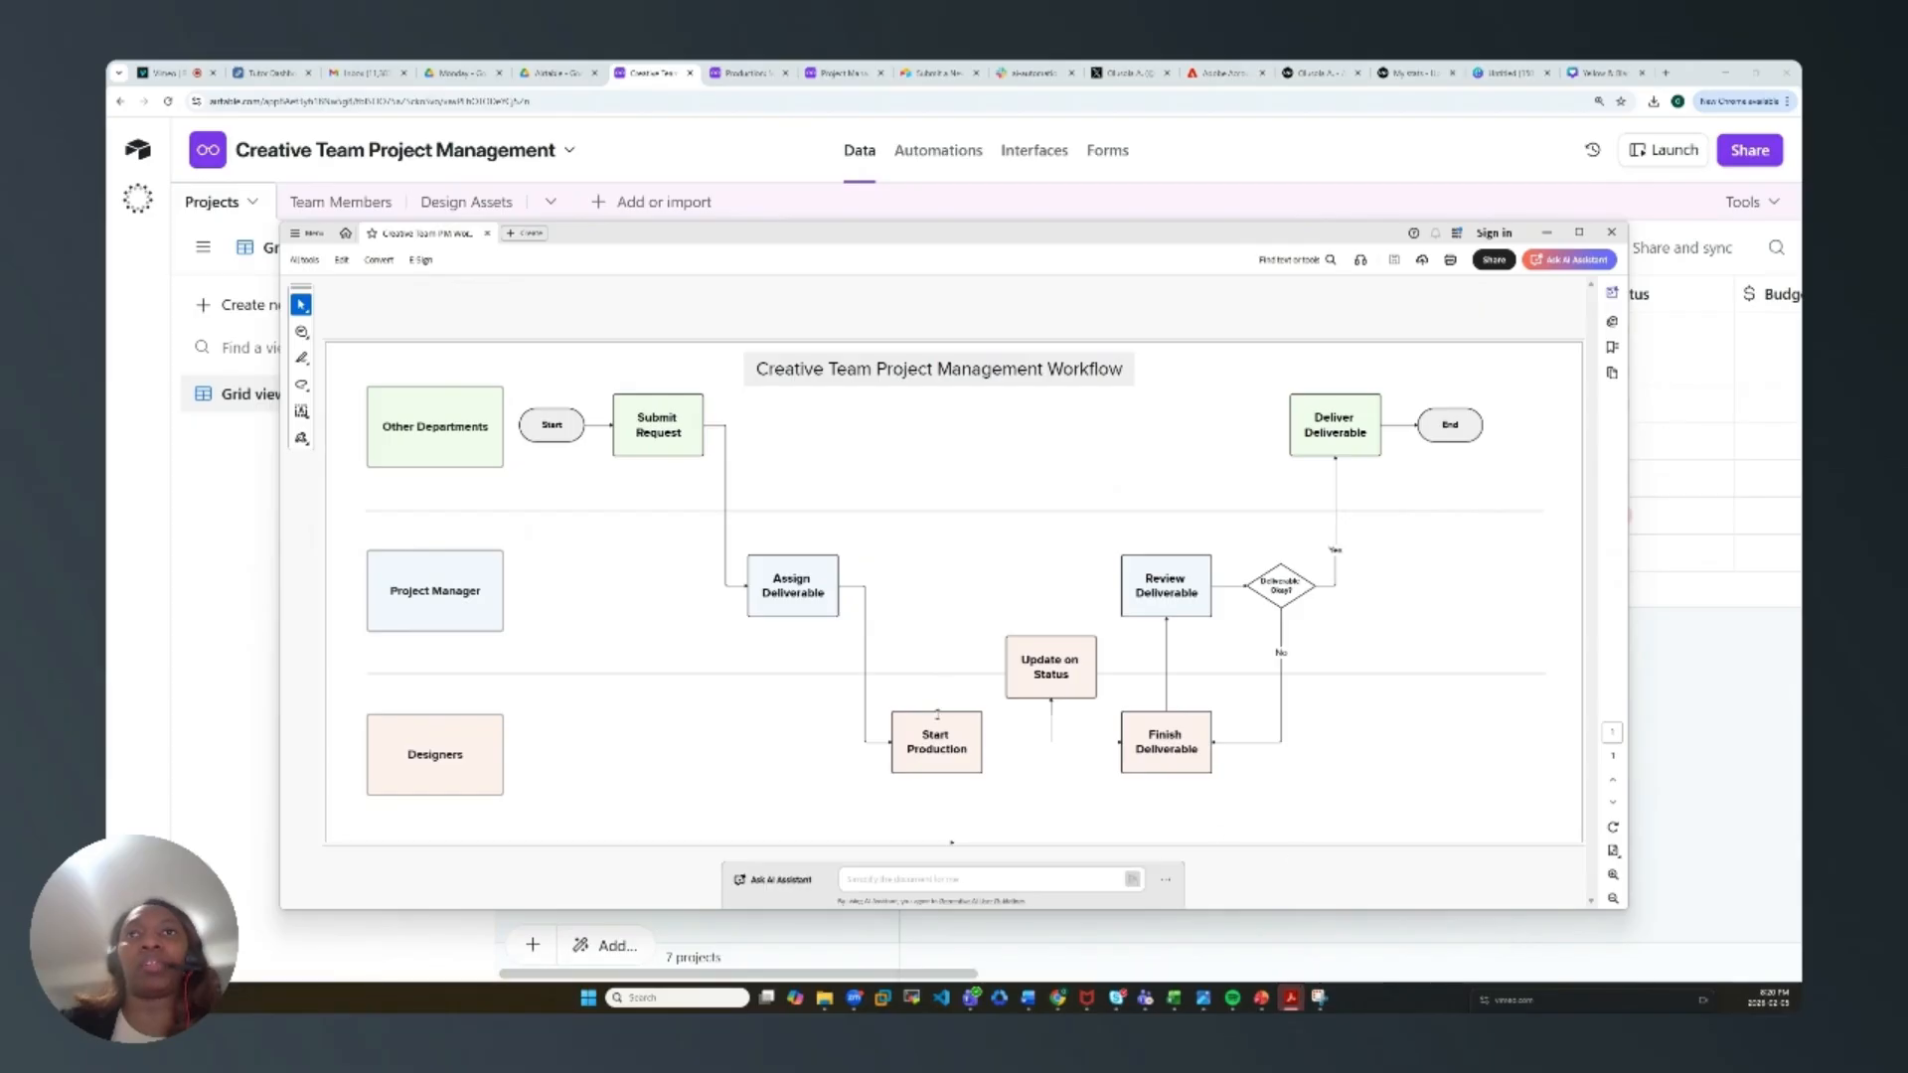
pyautogui.moveTo(1010, 238); pyautogui.dragTo(1029, 353)
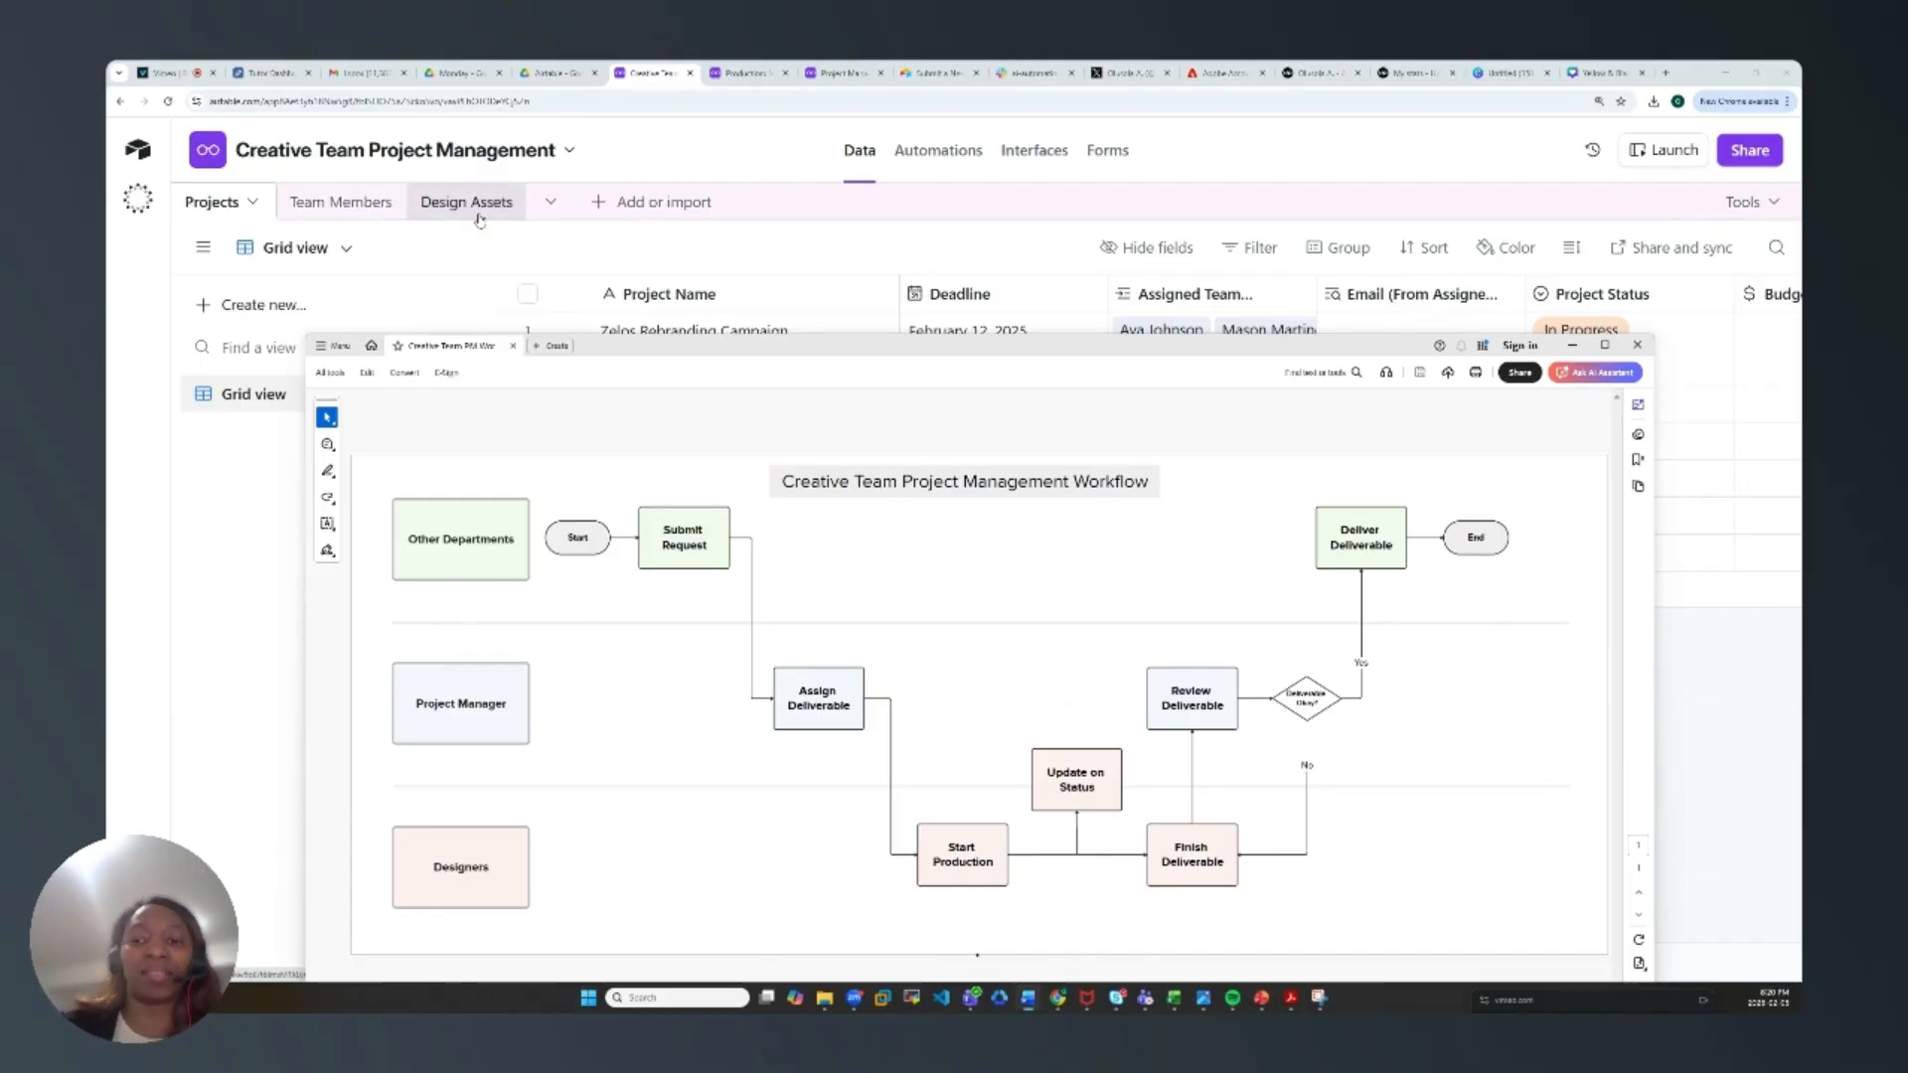
pyautogui.click(1572, 345)
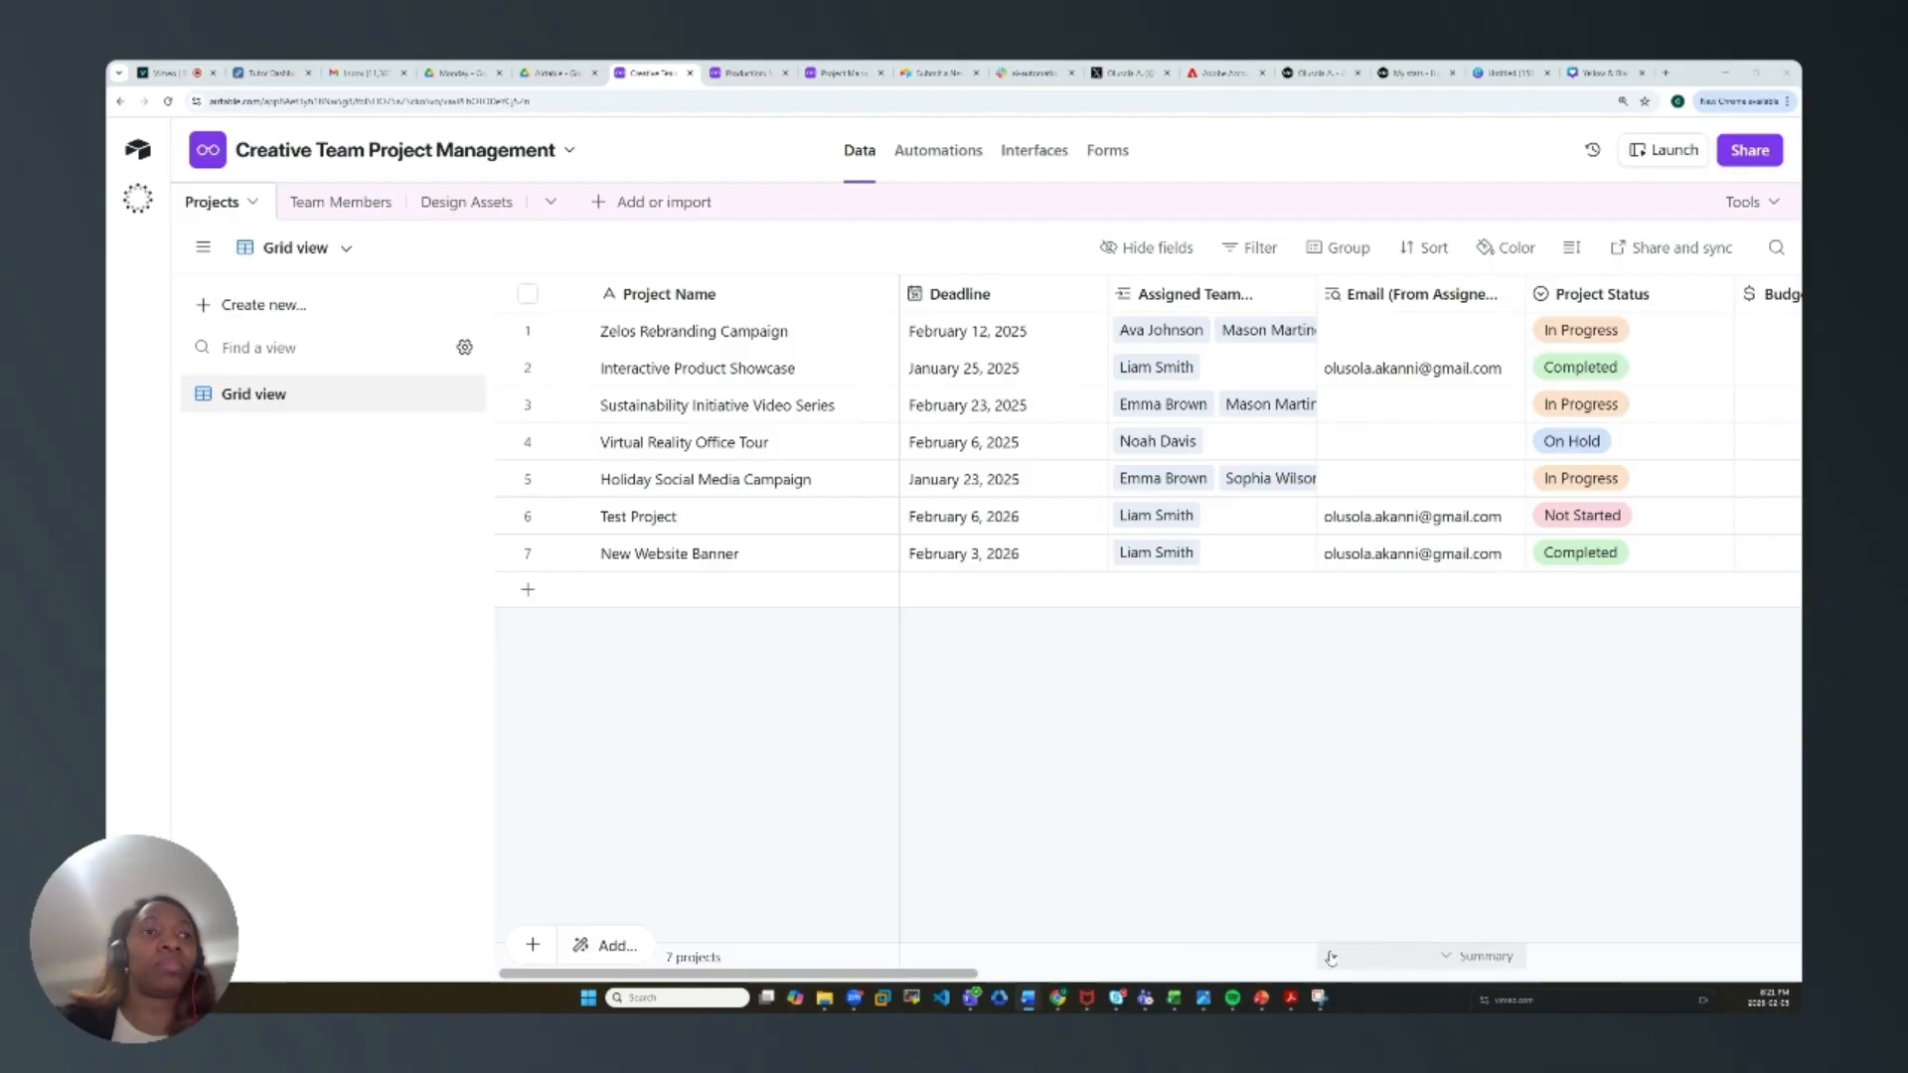
# Step: Examine the Projects table's fields, from project status and budget across to Asset Approval
pyautogui.moveTo(1044, 977); pyautogui.dragTo(1088, 976)
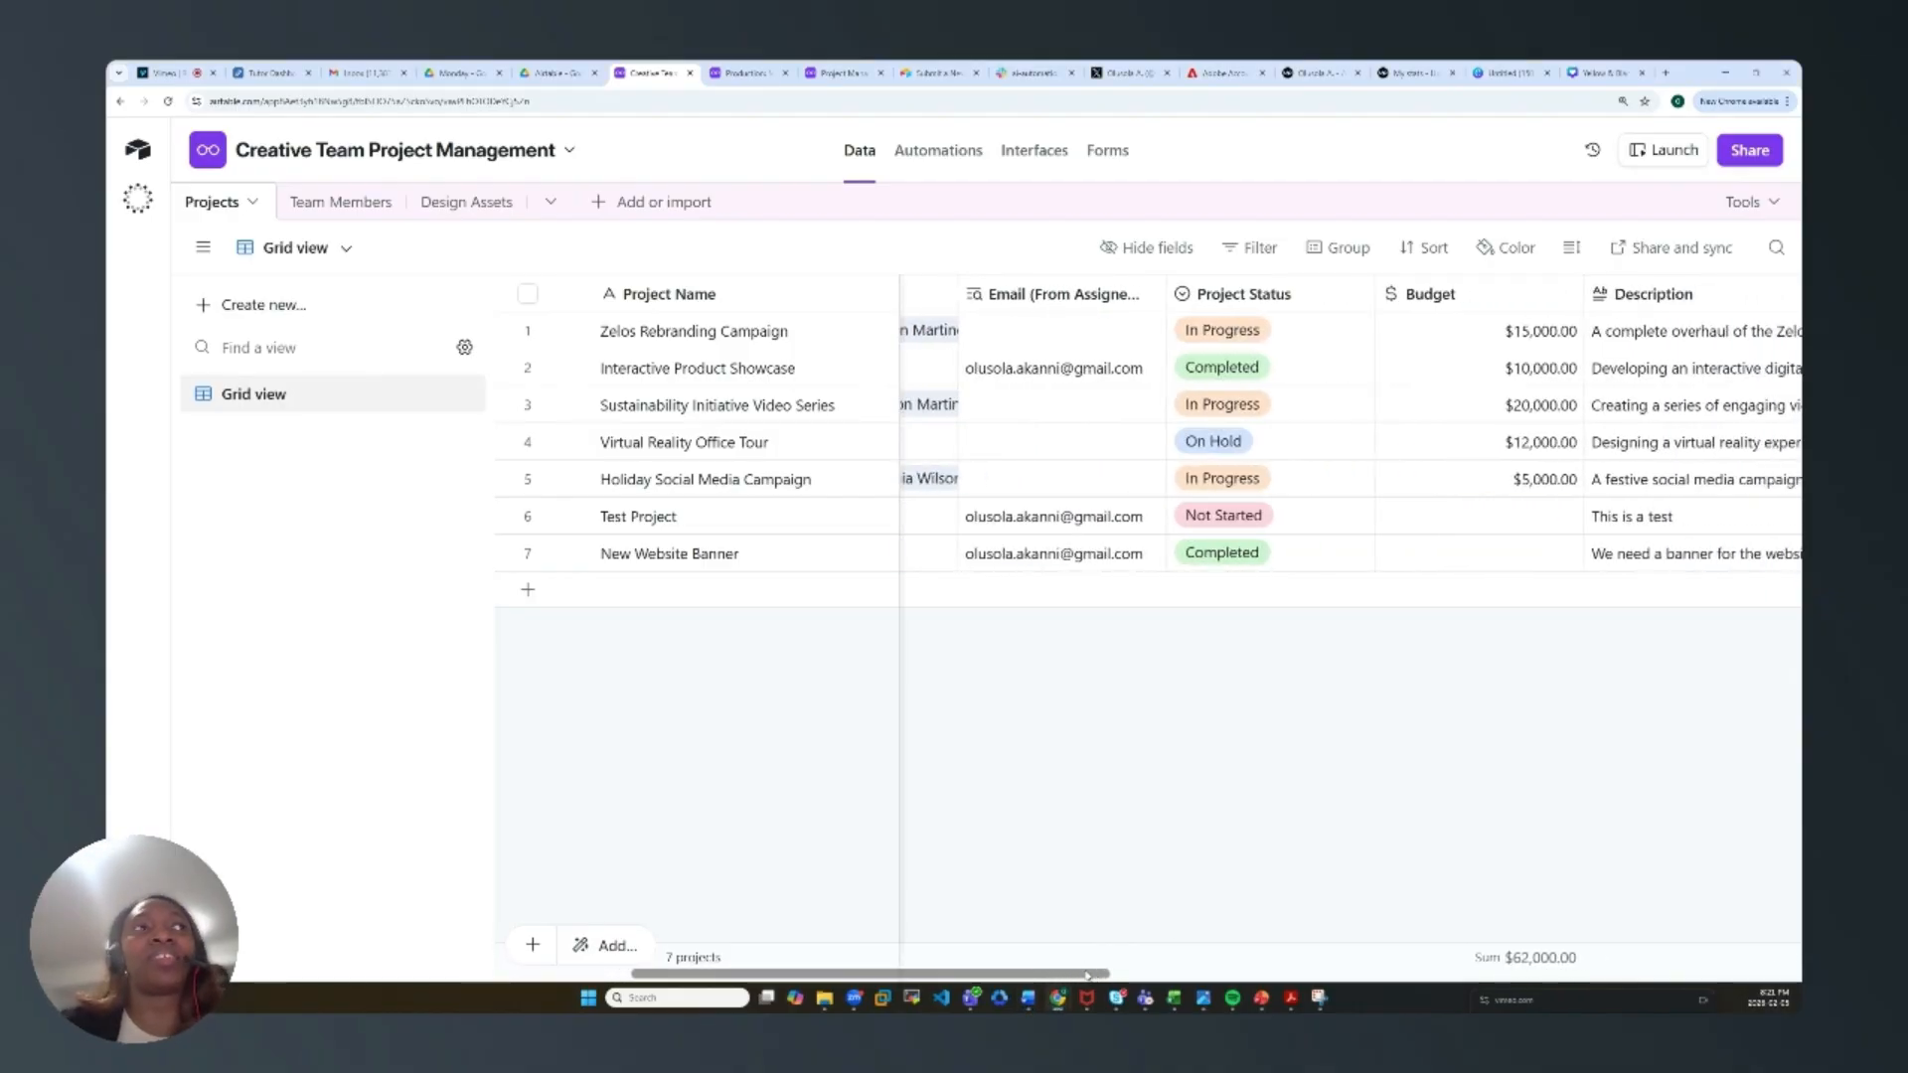
pyautogui.moveTo(1088, 977); pyautogui.dragTo(1552, 981)
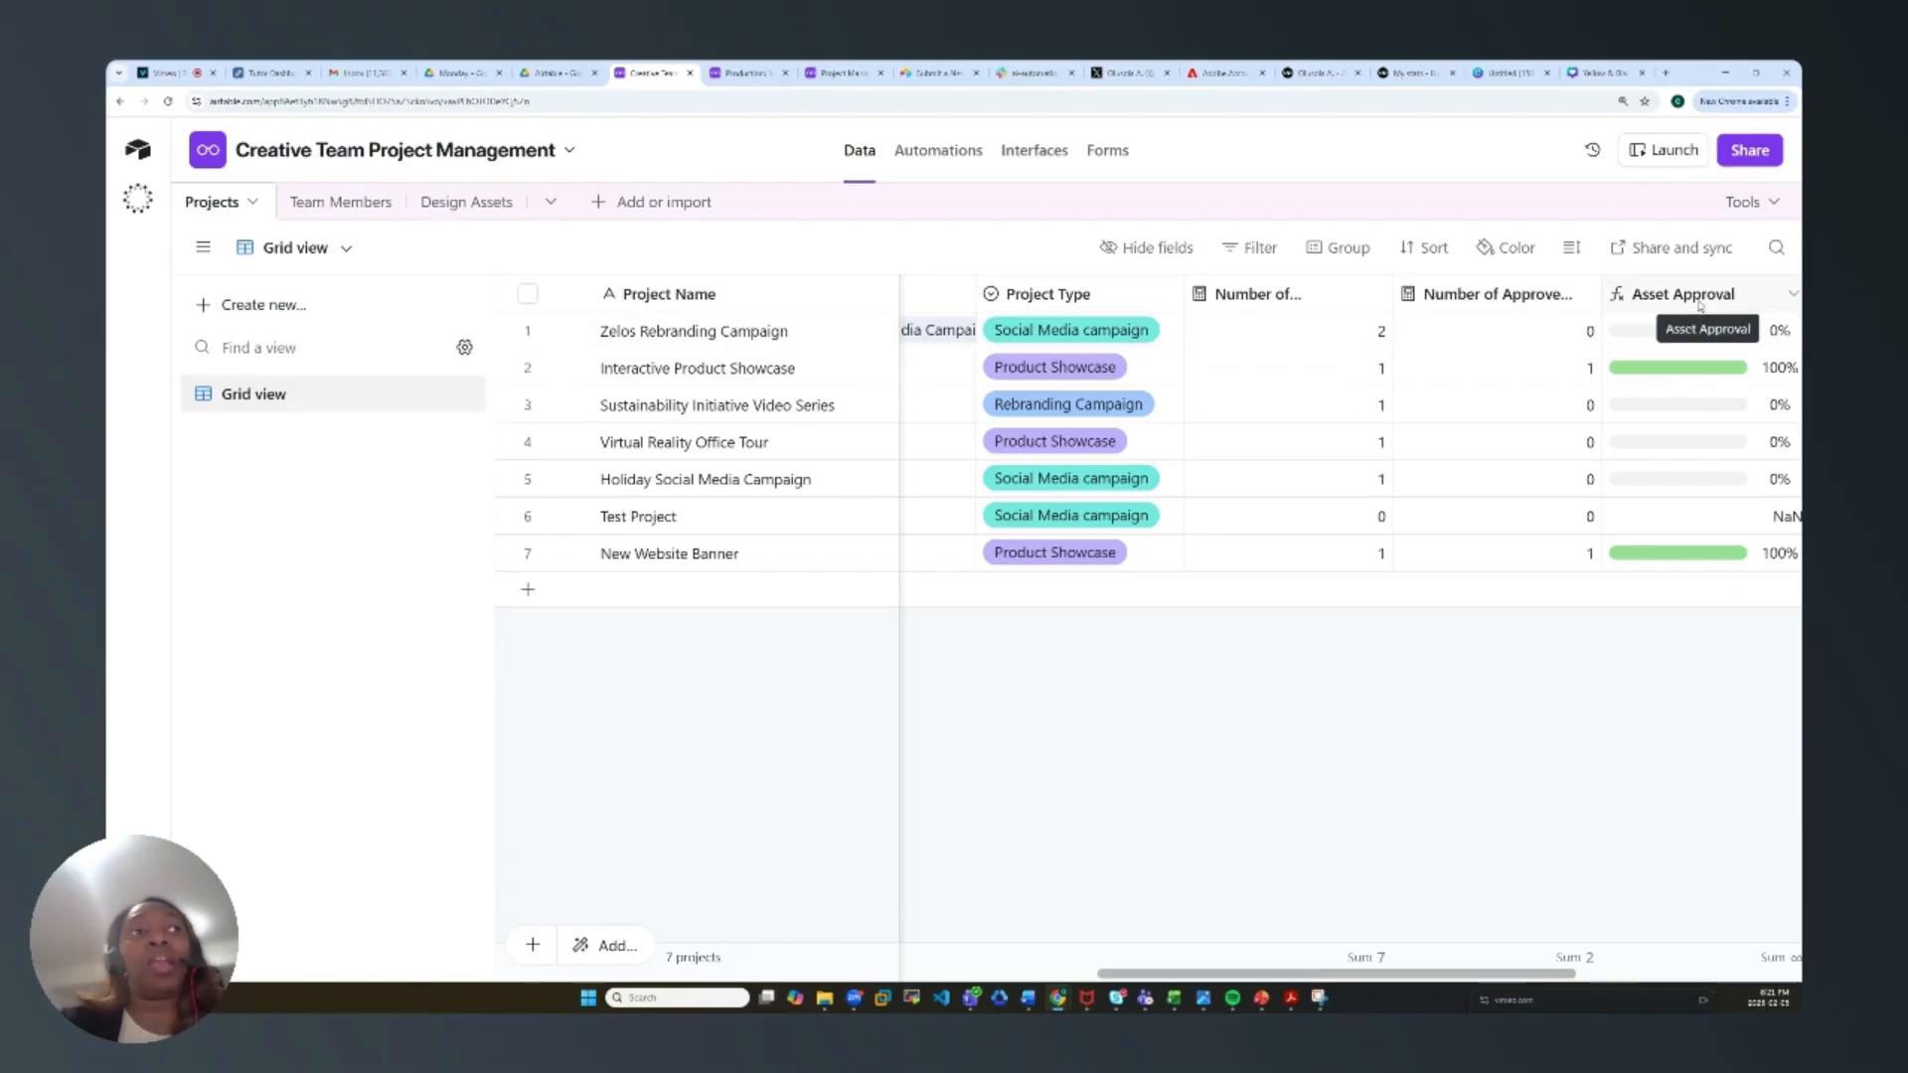
pyautogui.moveTo(1157, 976)
pyautogui.mouseDown()
pyautogui.moveTo(1308, 977)
pyautogui.moveTo(1149, 977)
pyautogui.mouseUp()
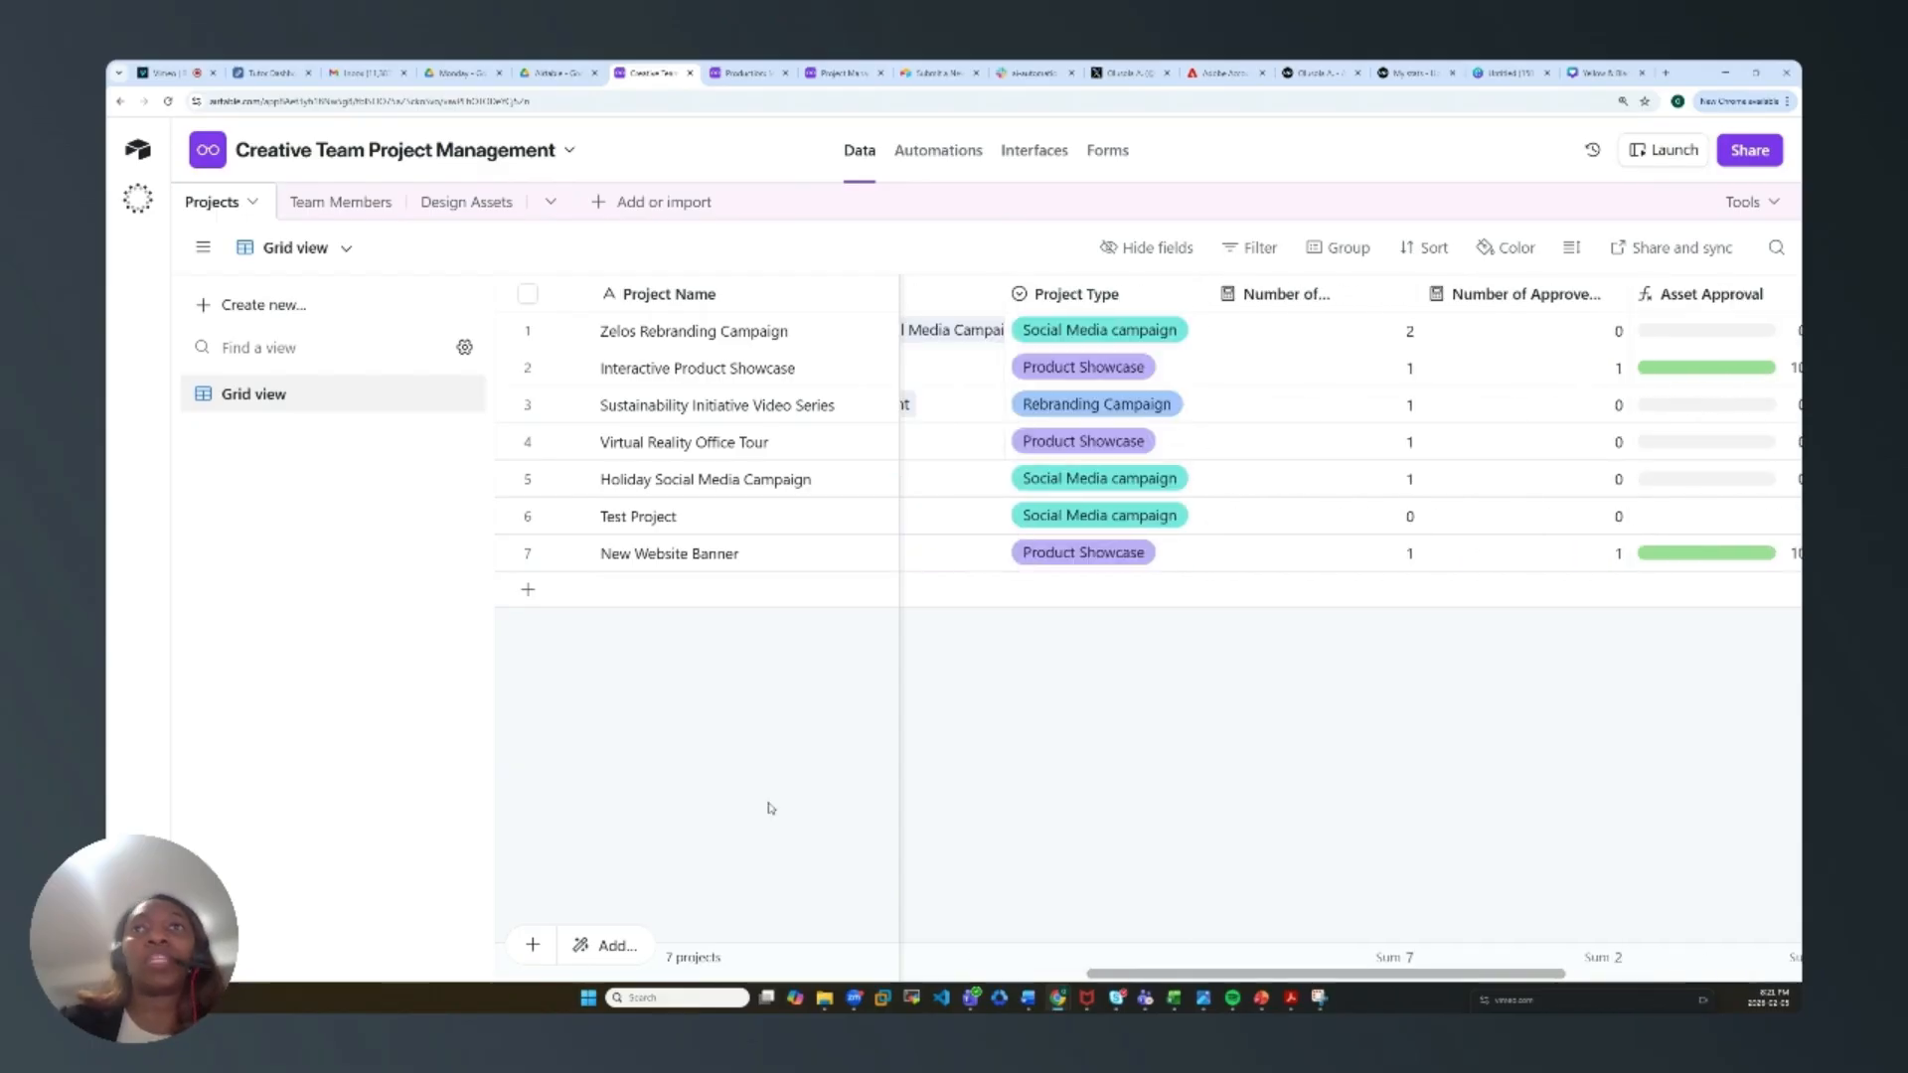
# Step: In the Team Members table, inspect how the Current Workload field counts assigned projects, leaving its configuration unsaved
pyautogui.click(348, 204)
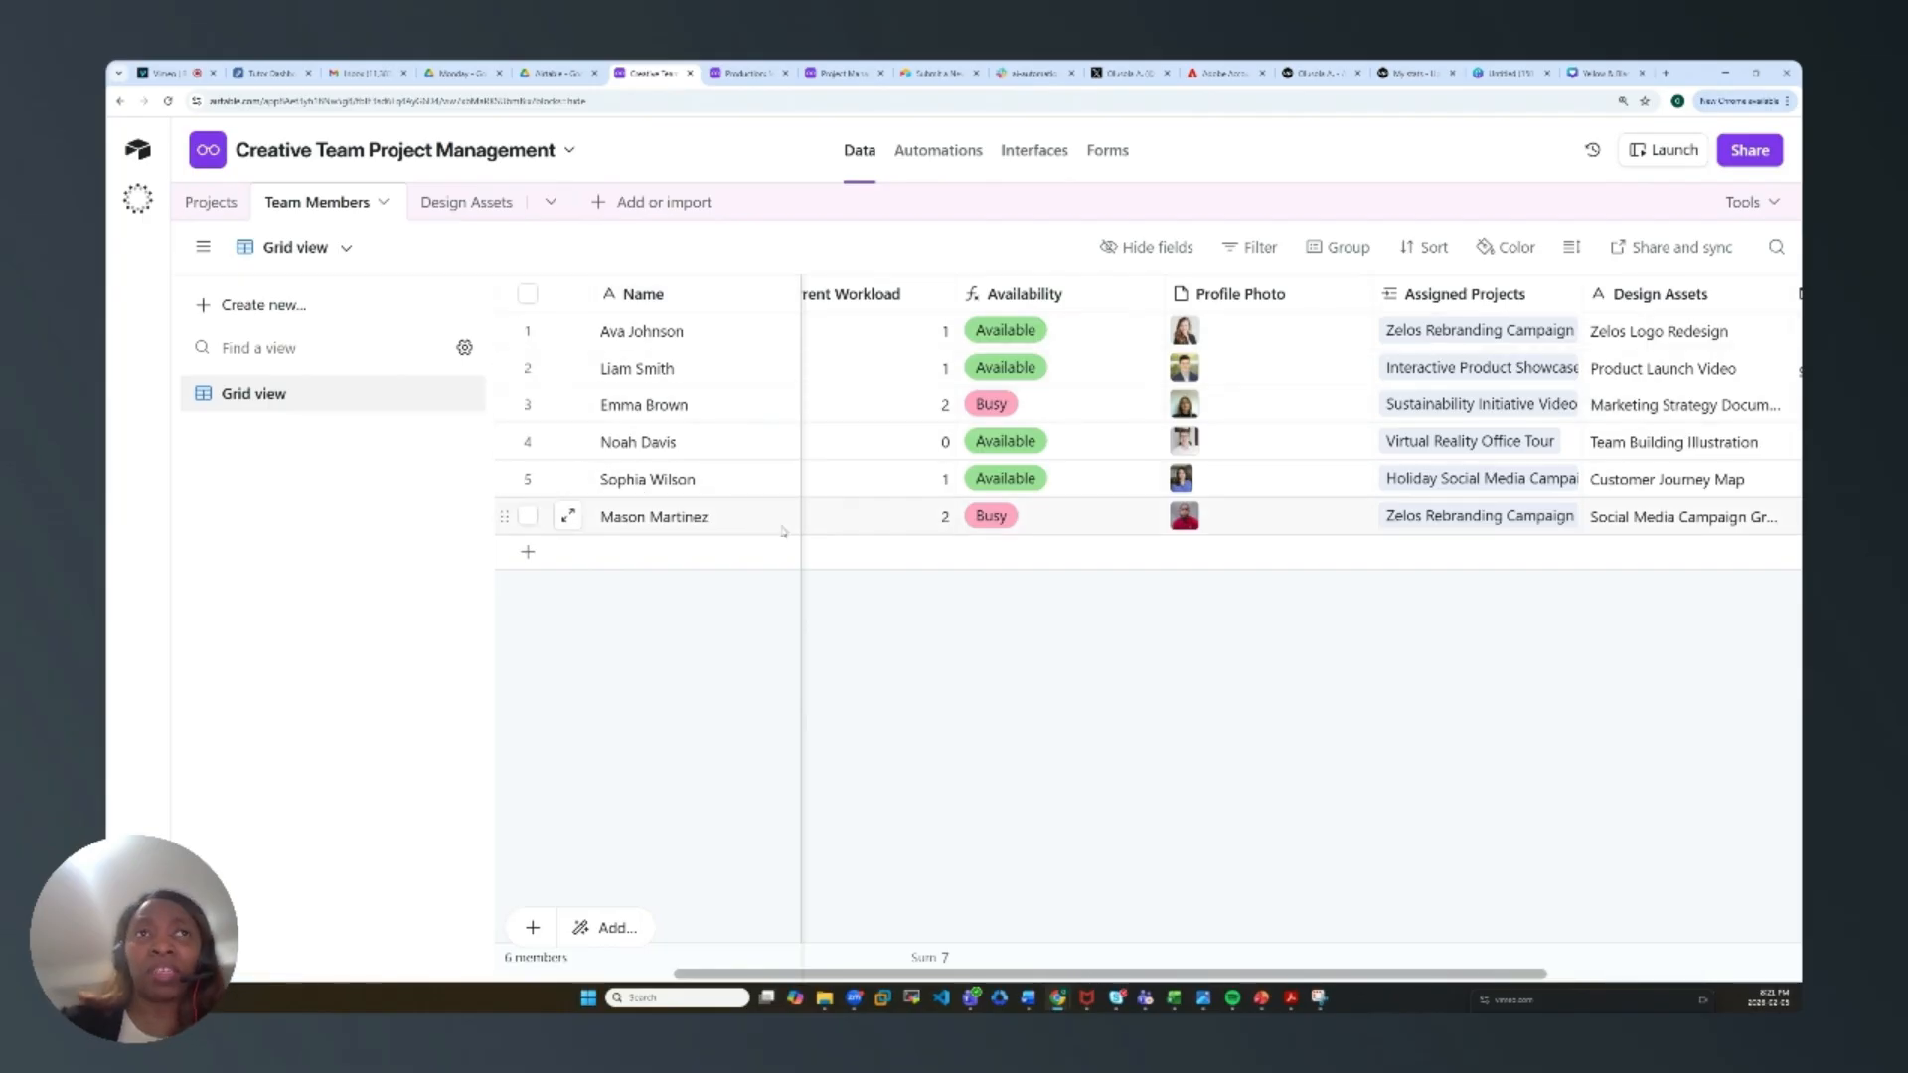
pyautogui.moveTo(1059, 972); pyautogui.dragTo(819, 956)
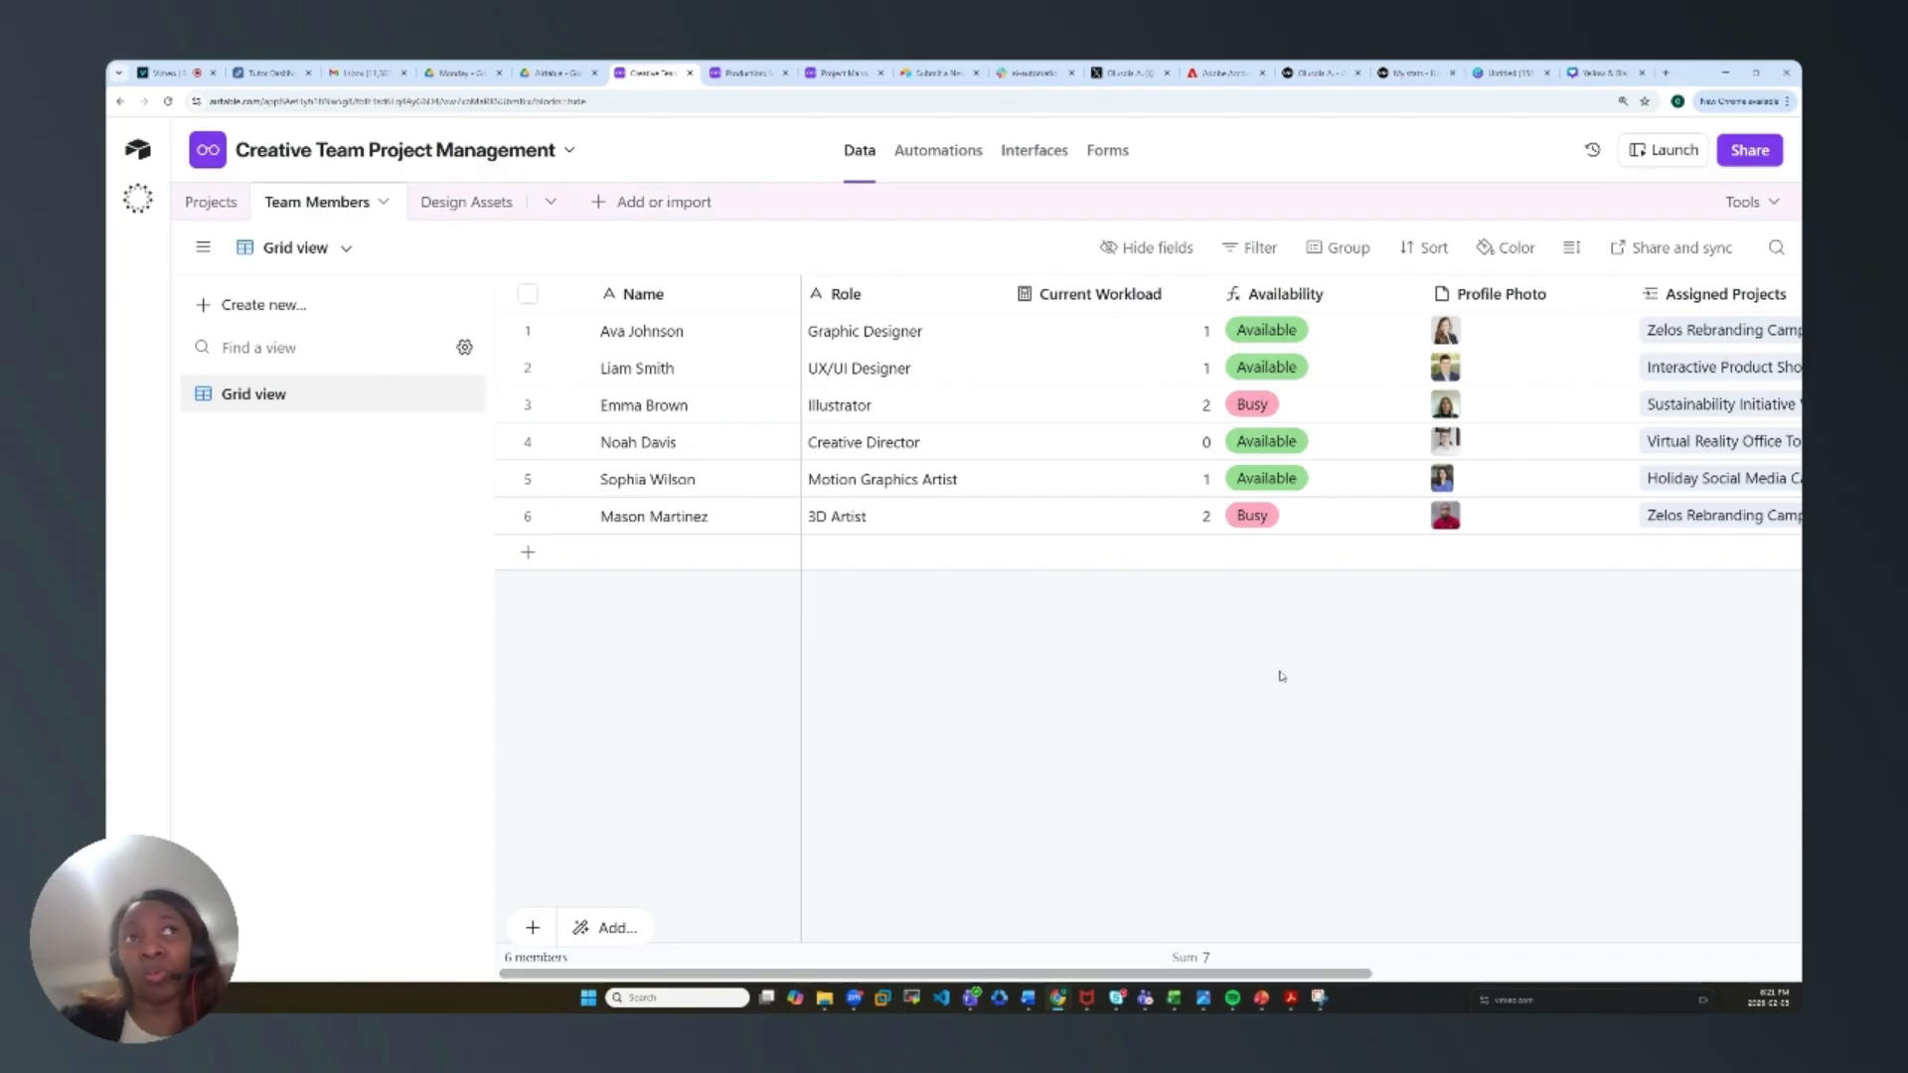
pyautogui.click(1200, 293)
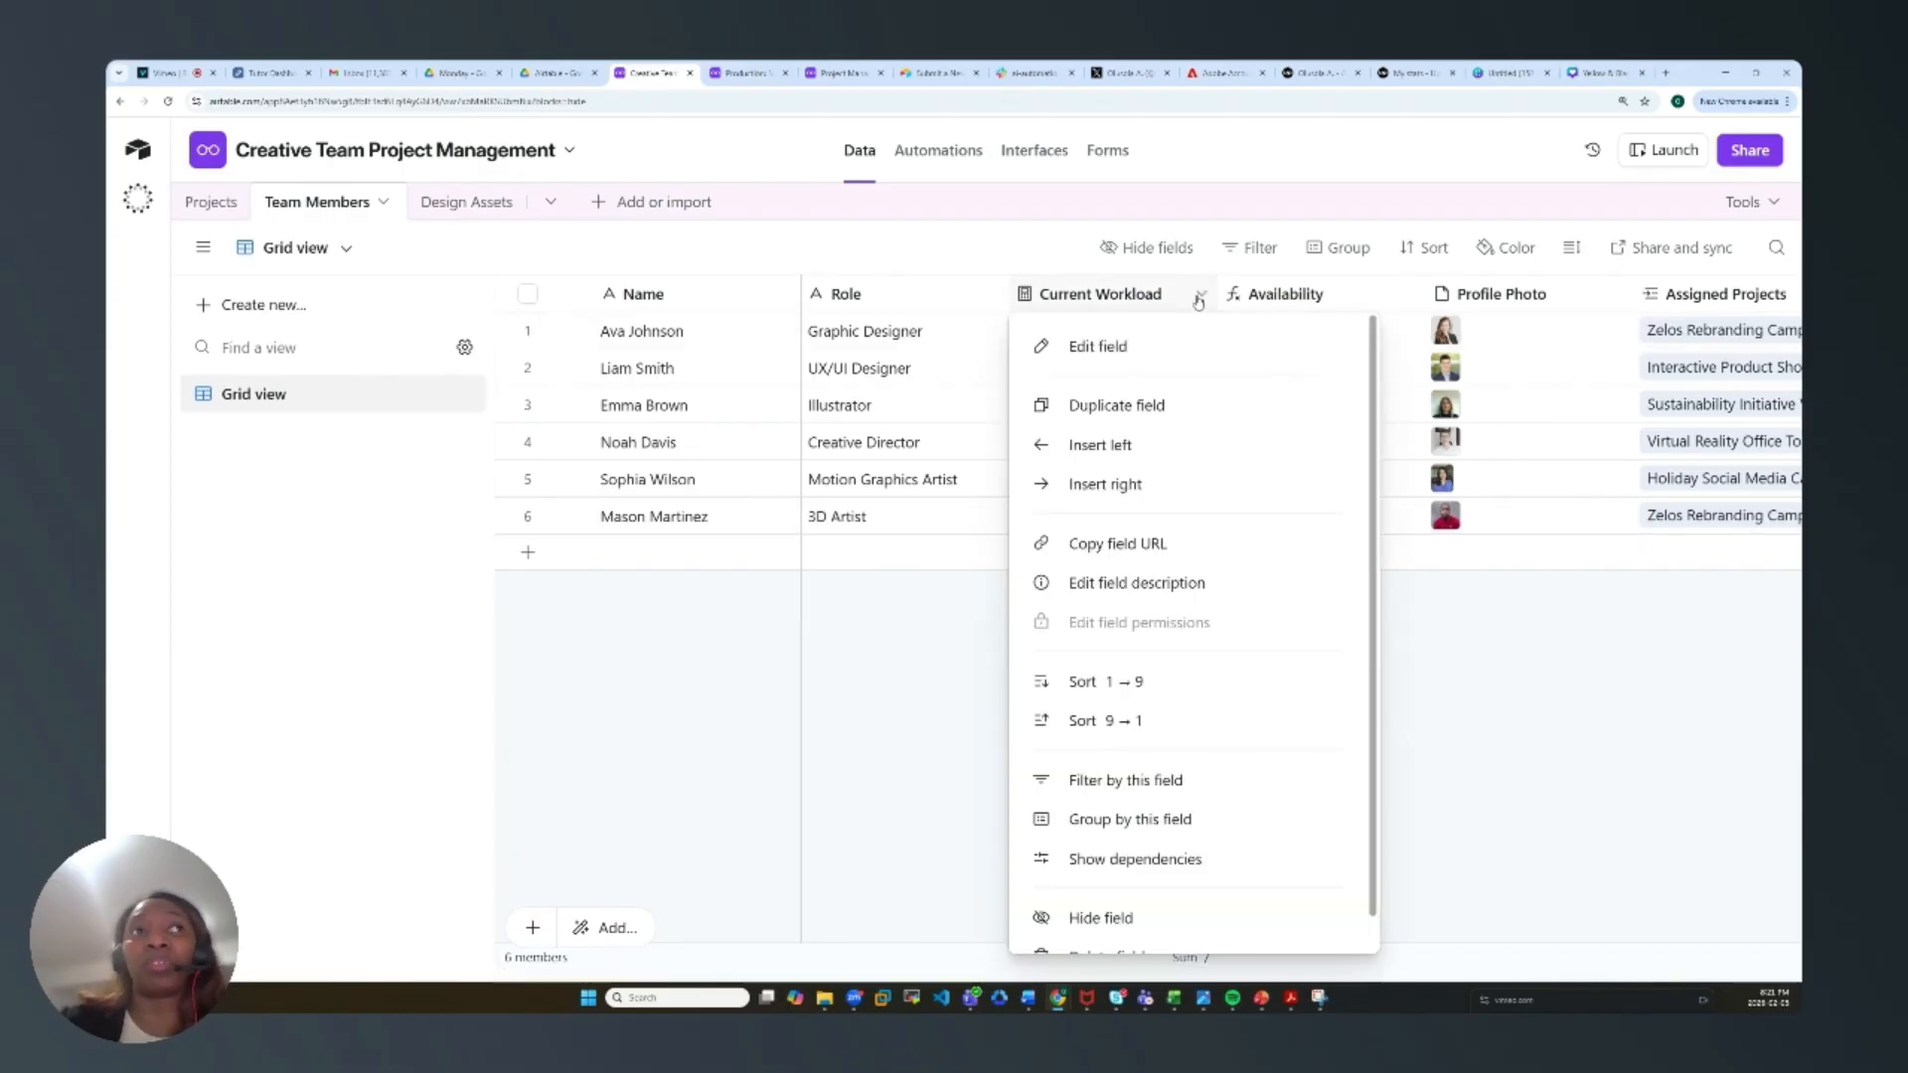
pyautogui.click(1093, 347)
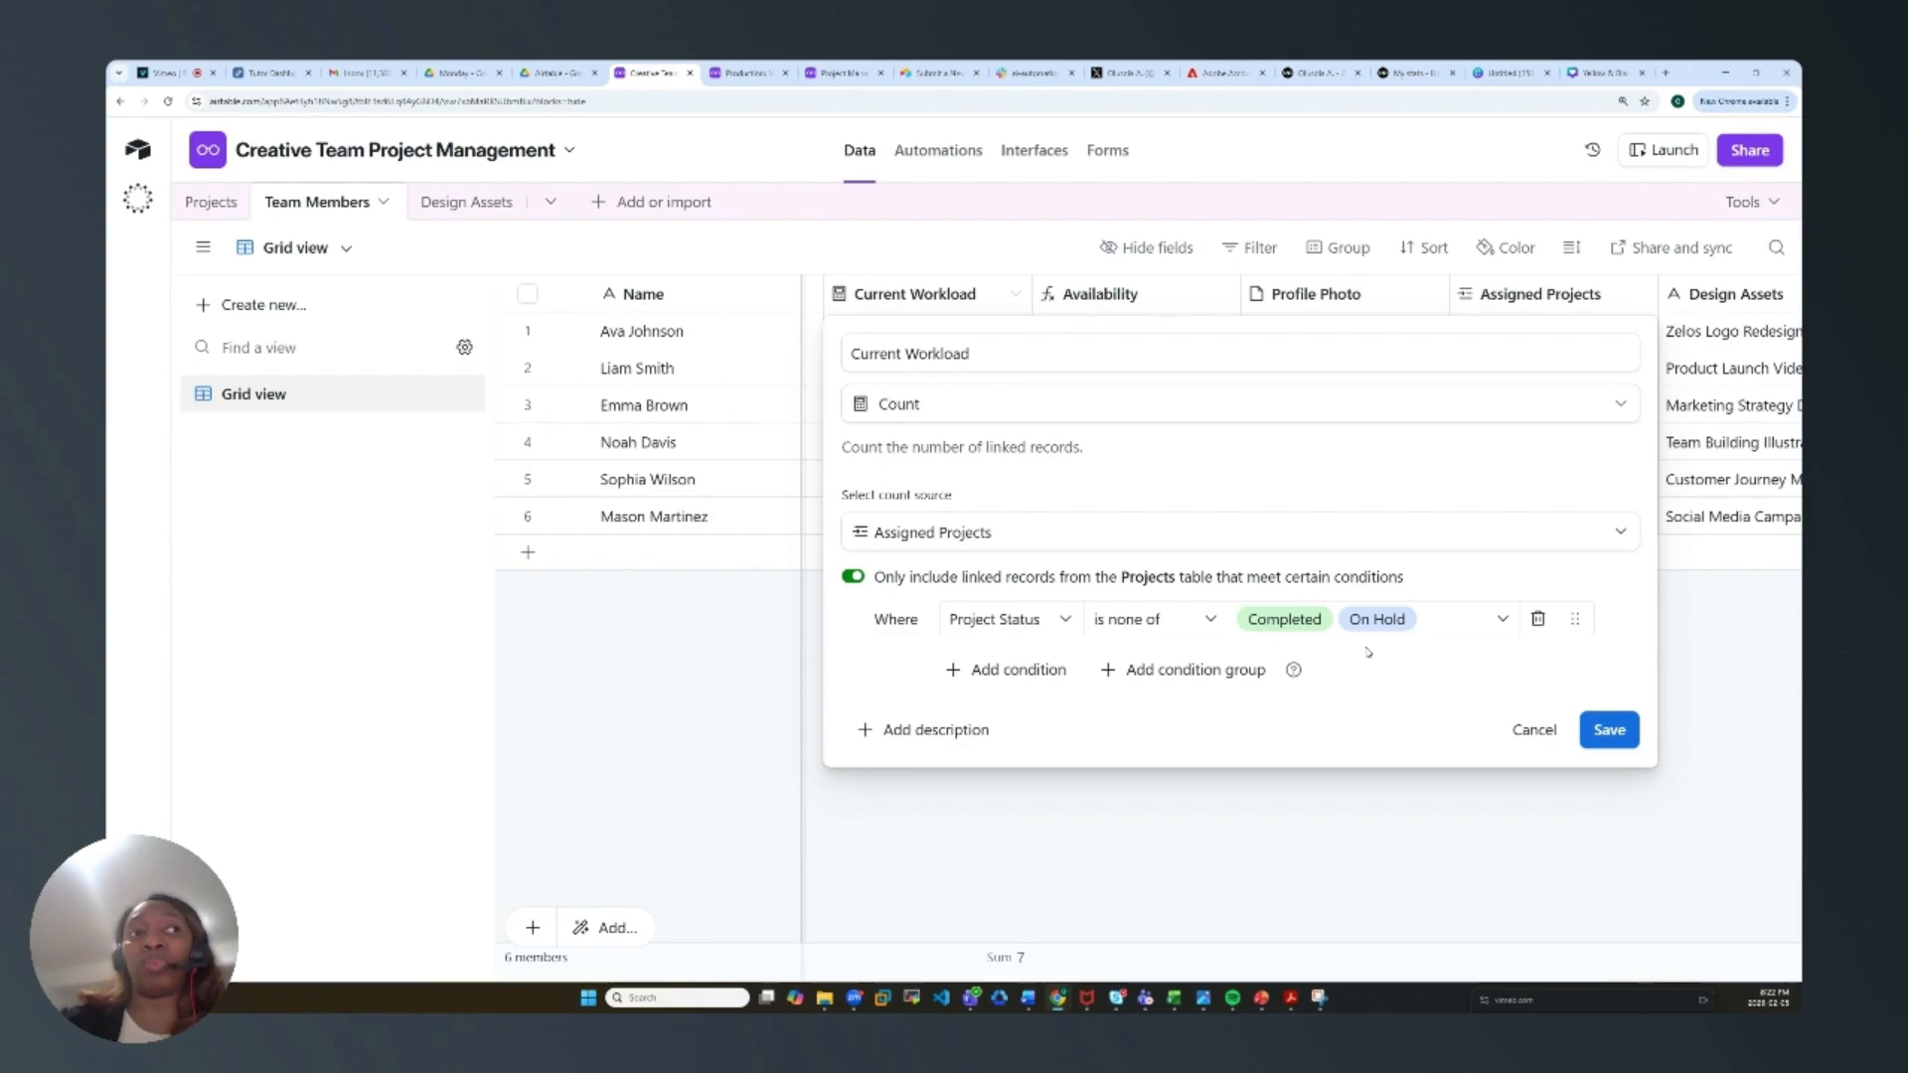
pyautogui.click(1540, 736)
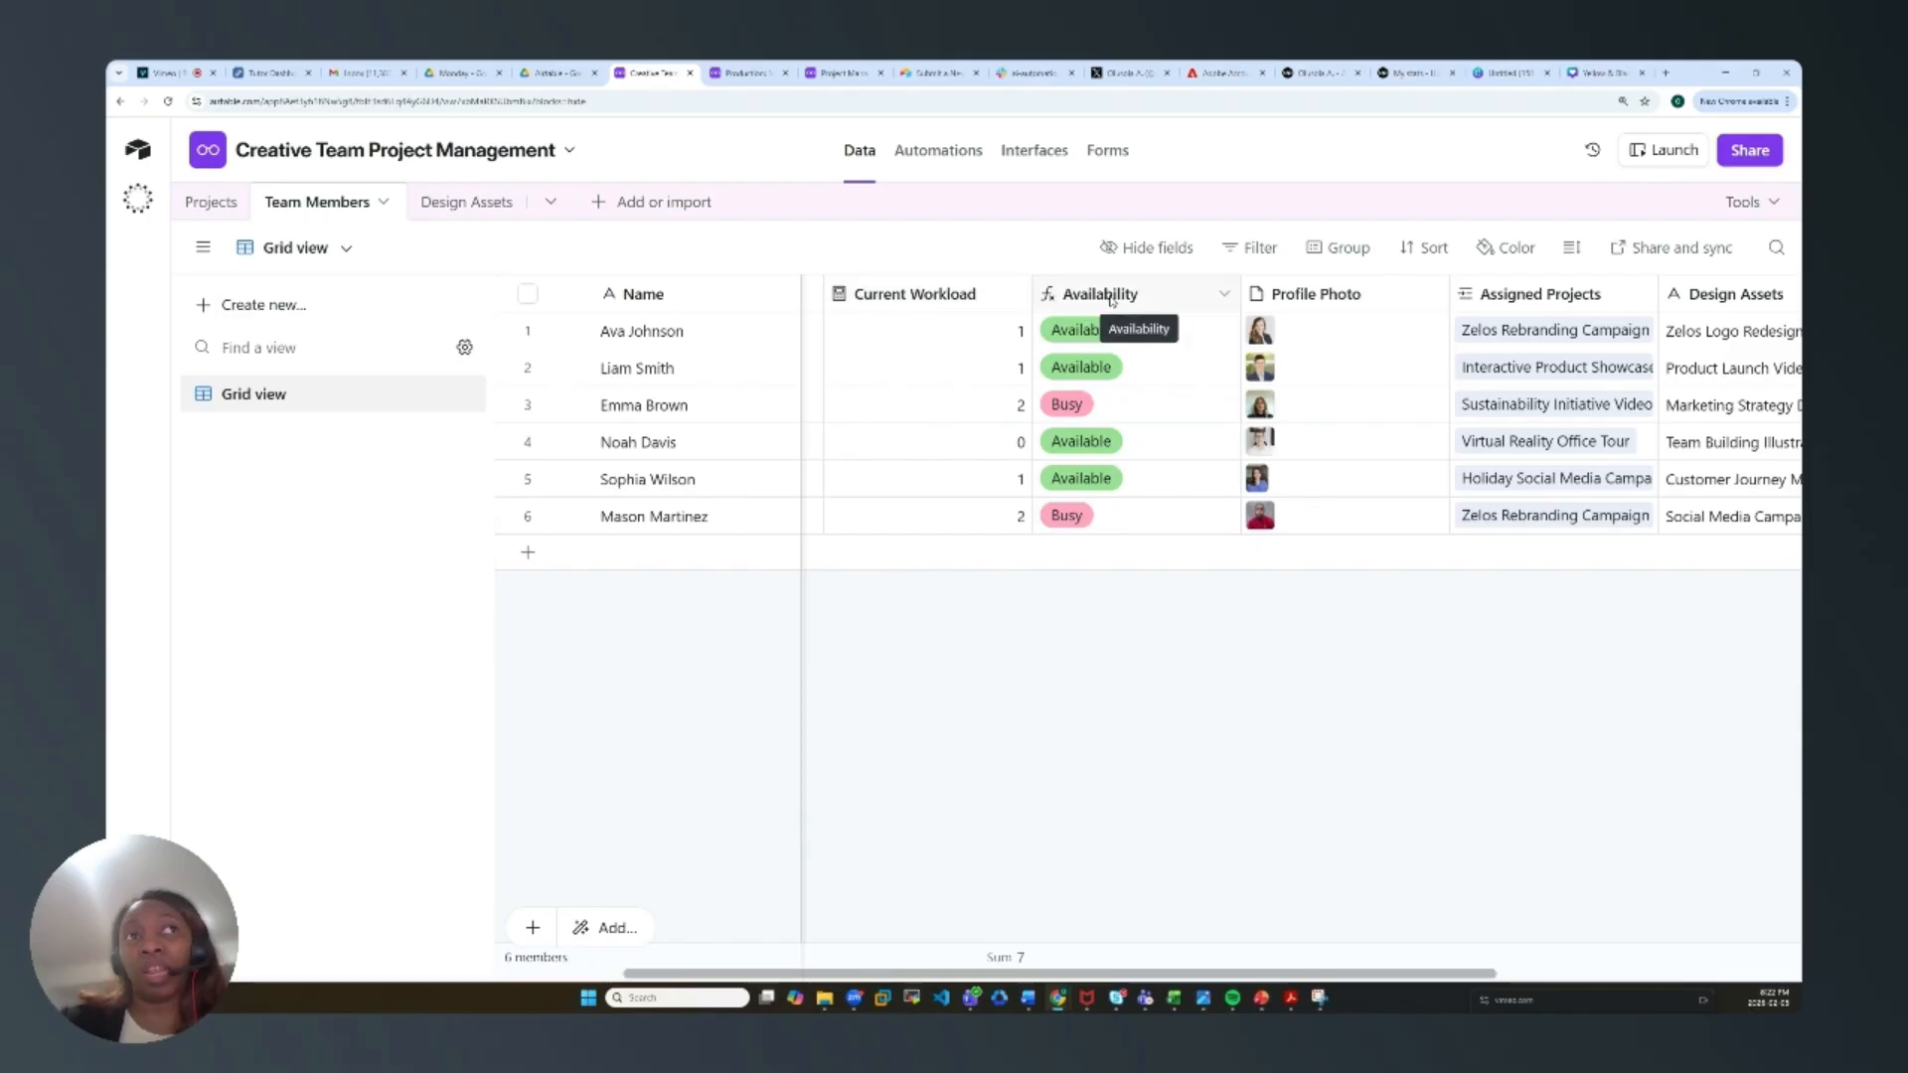
# Step: Inspect the formula behind the Team Members table's Availability field and close it without saving
pyautogui.click(1224, 294)
pyautogui.click(1121, 346)
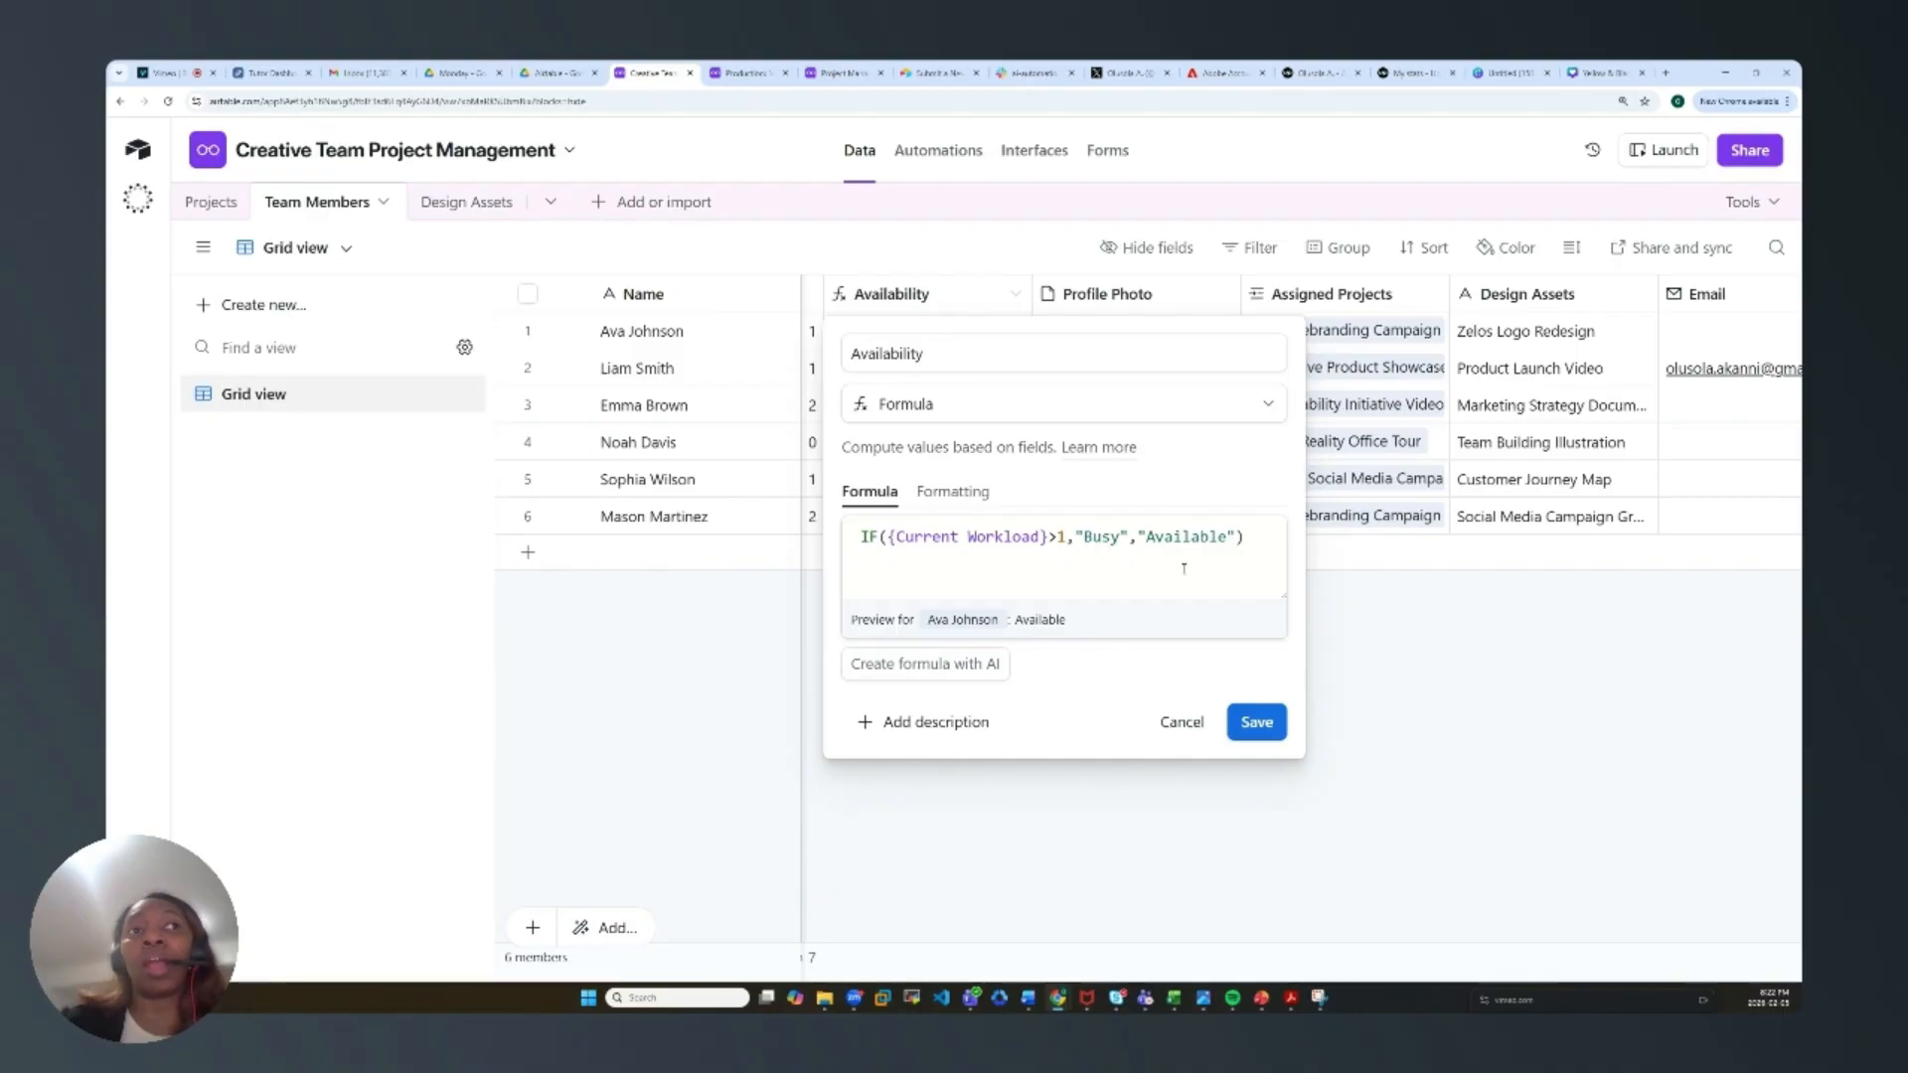
pyautogui.click(1180, 721)
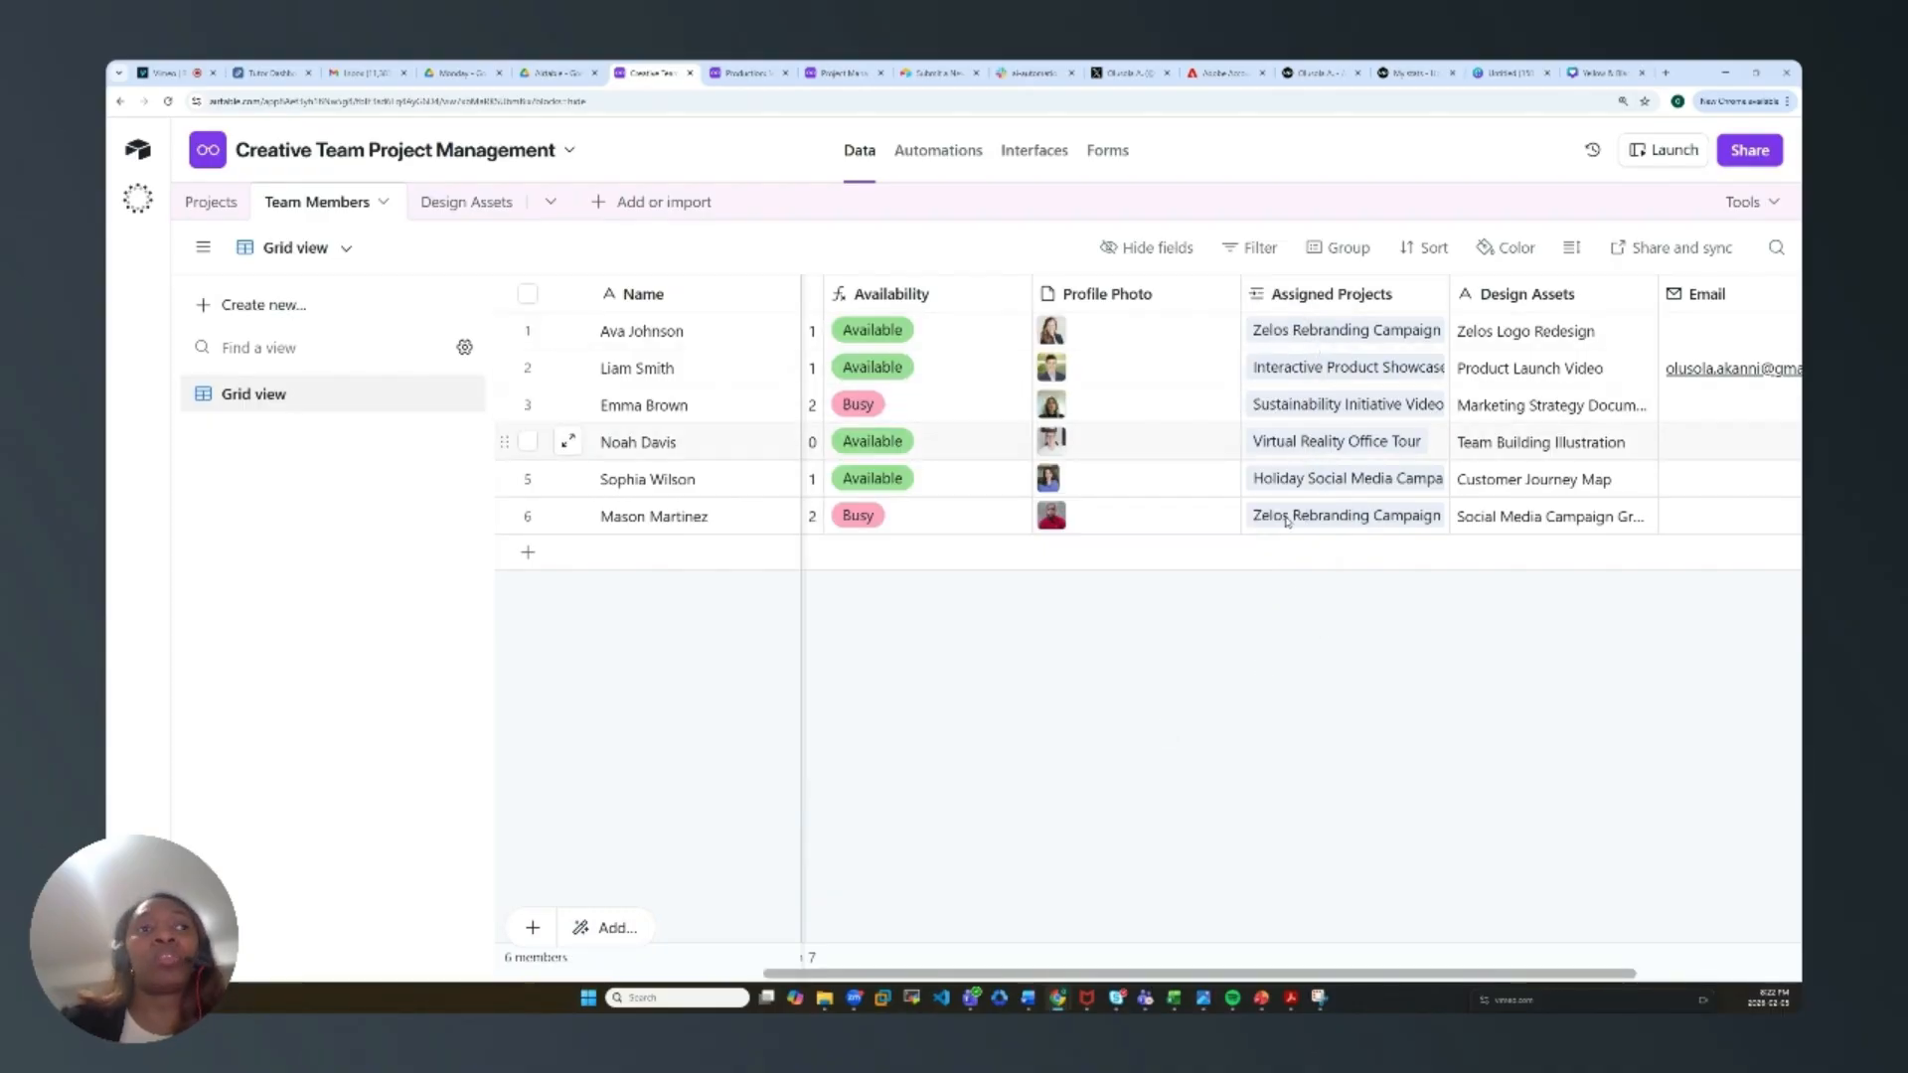
pyautogui.moveTo(1292, 974); pyautogui.dragTo(1100, 970)
pyautogui.hscroll(2, 1371, 973)
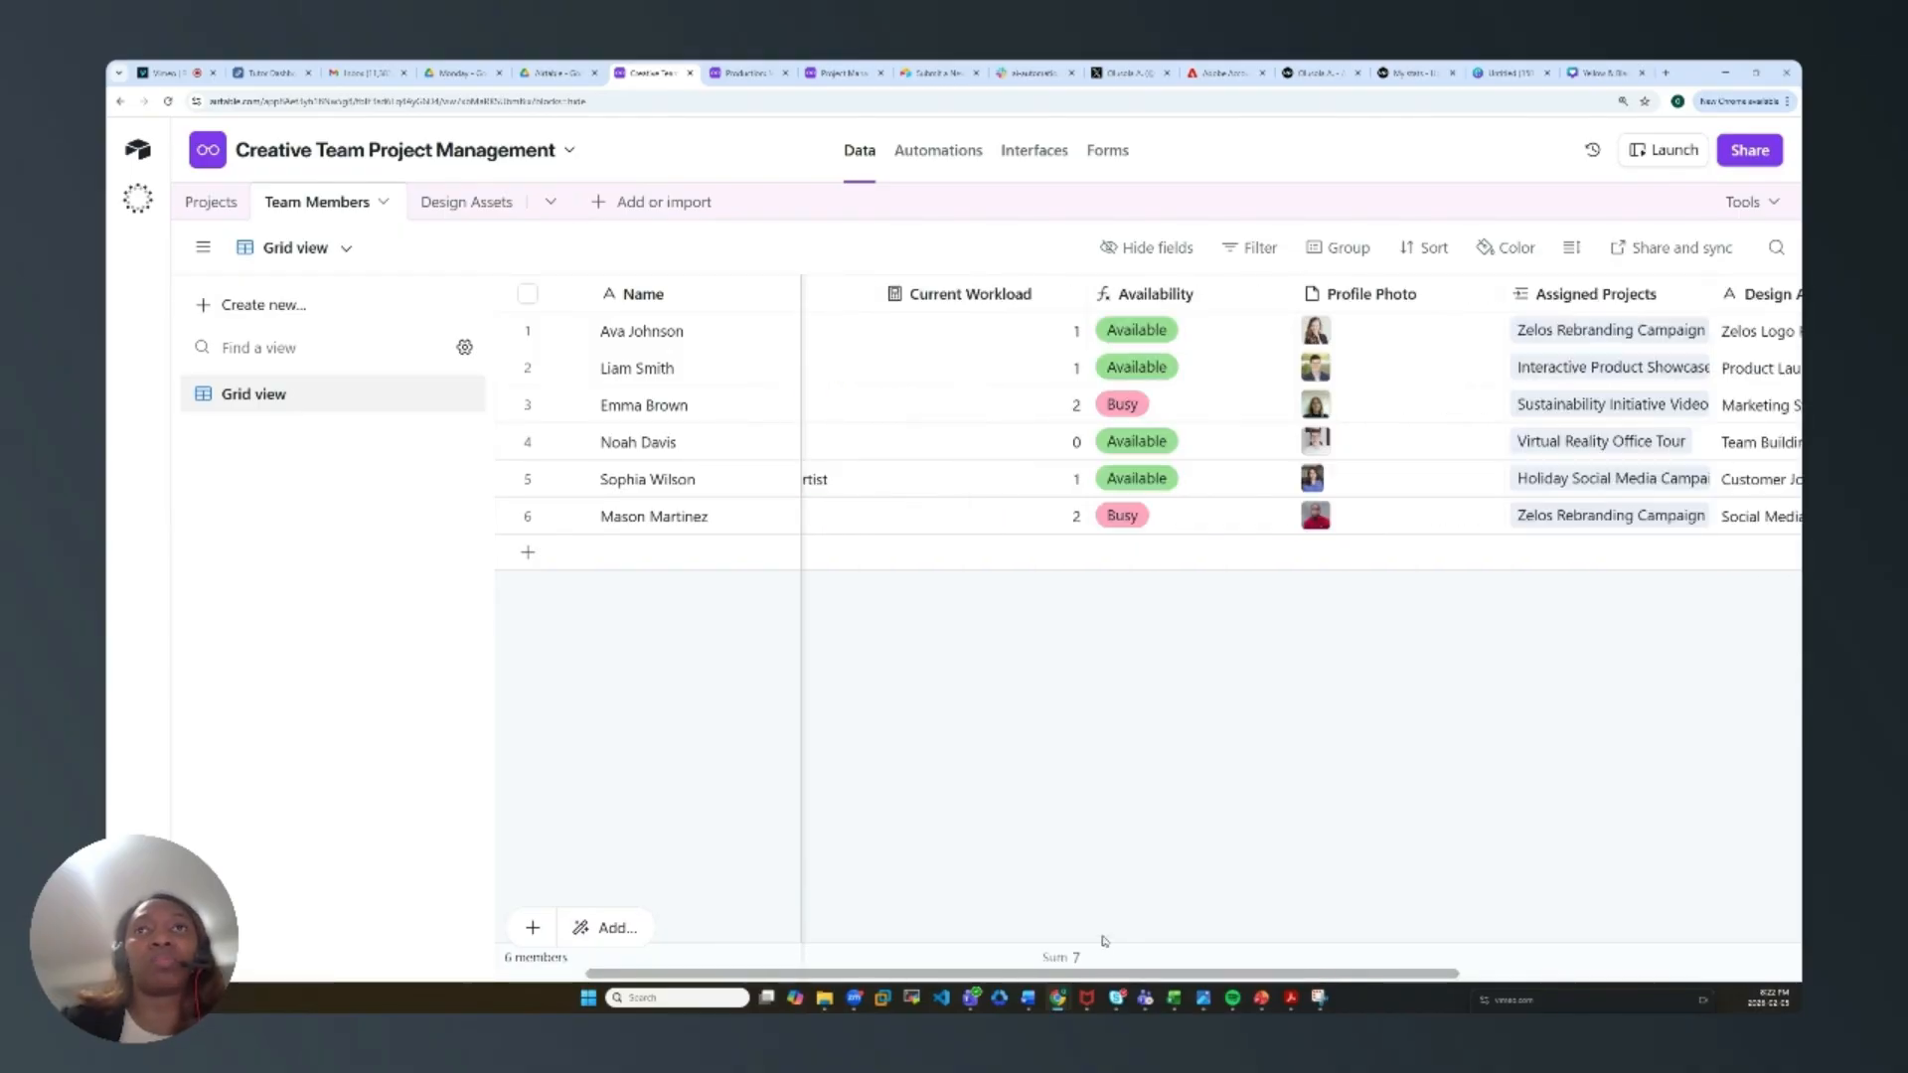
# Step: Open the Design Assets table and examine its fields from Asset Type through to Approved?
pyautogui.click(477, 202)
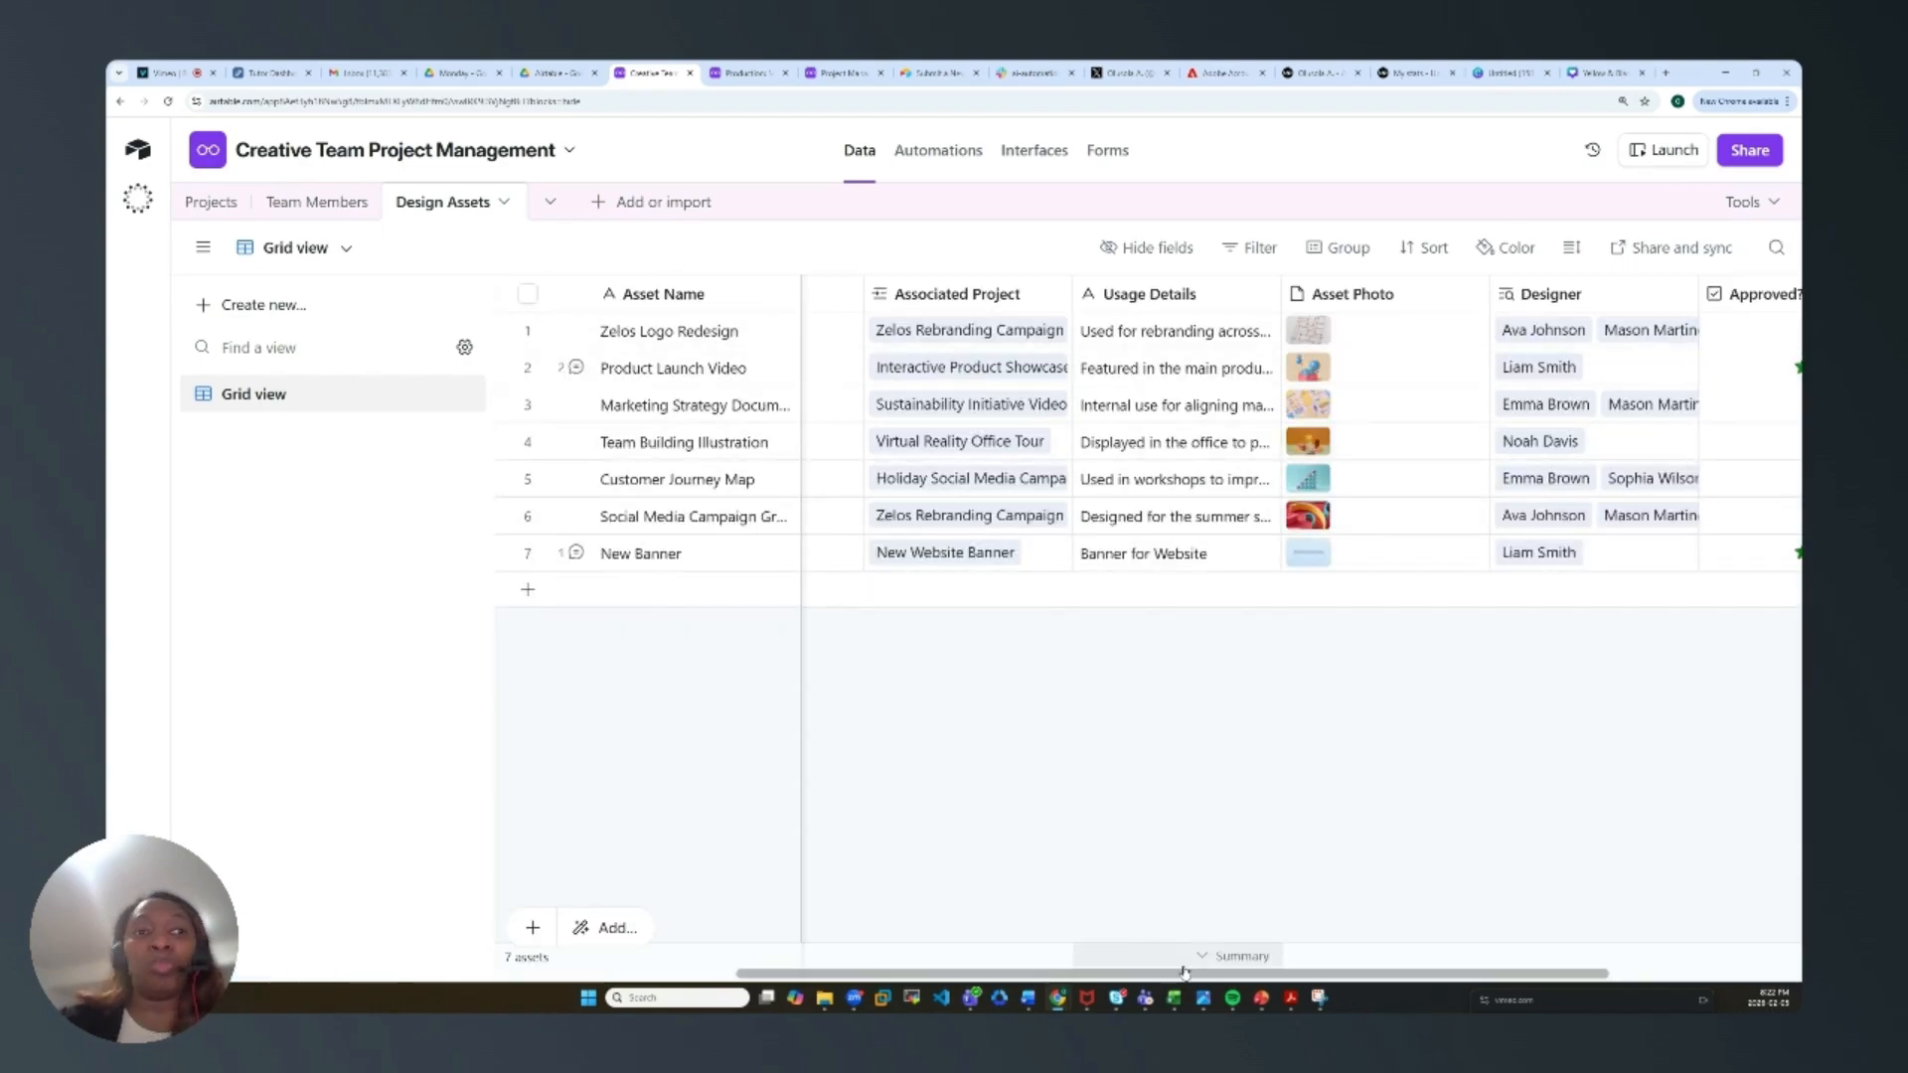
pyautogui.moveTo(1179, 976); pyautogui.dragTo(1341, 980)
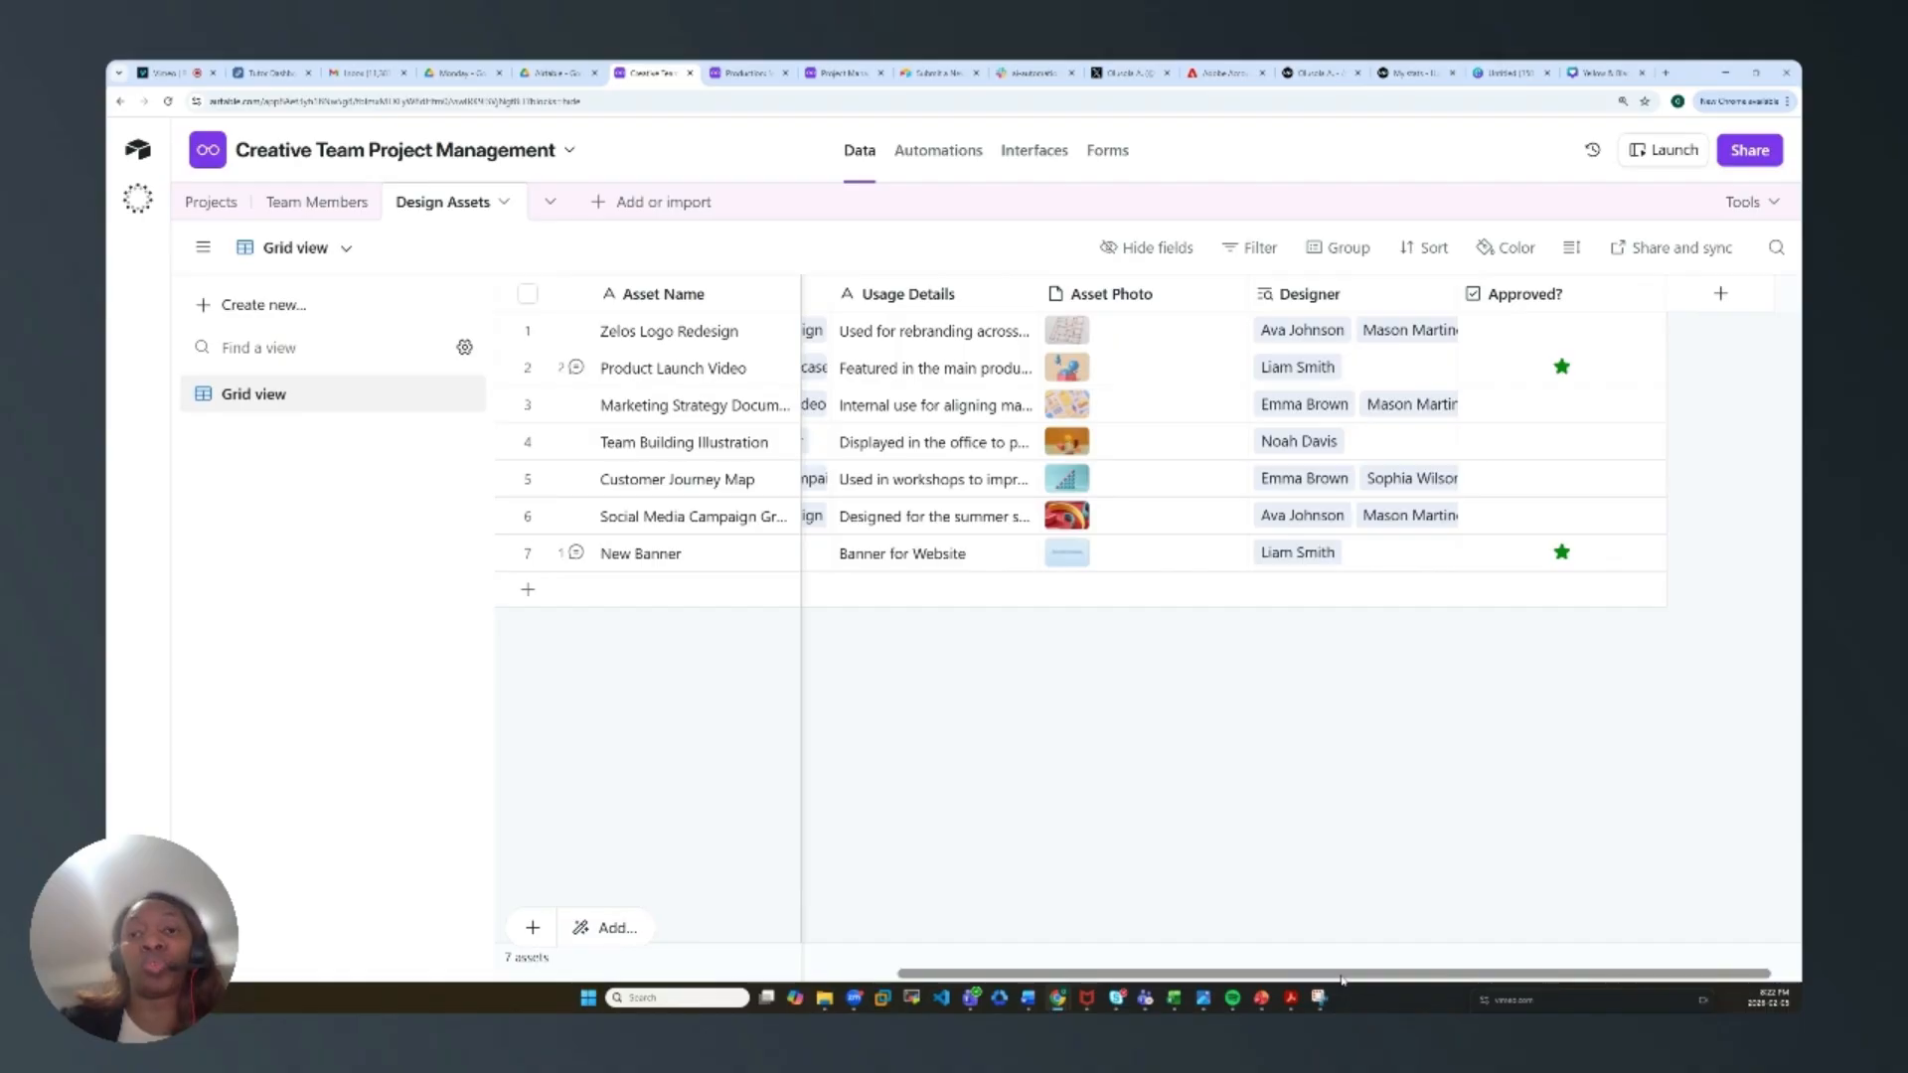
pyautogui.moveTo(1341, 980); pyautogui.dragTo(1338, 980)
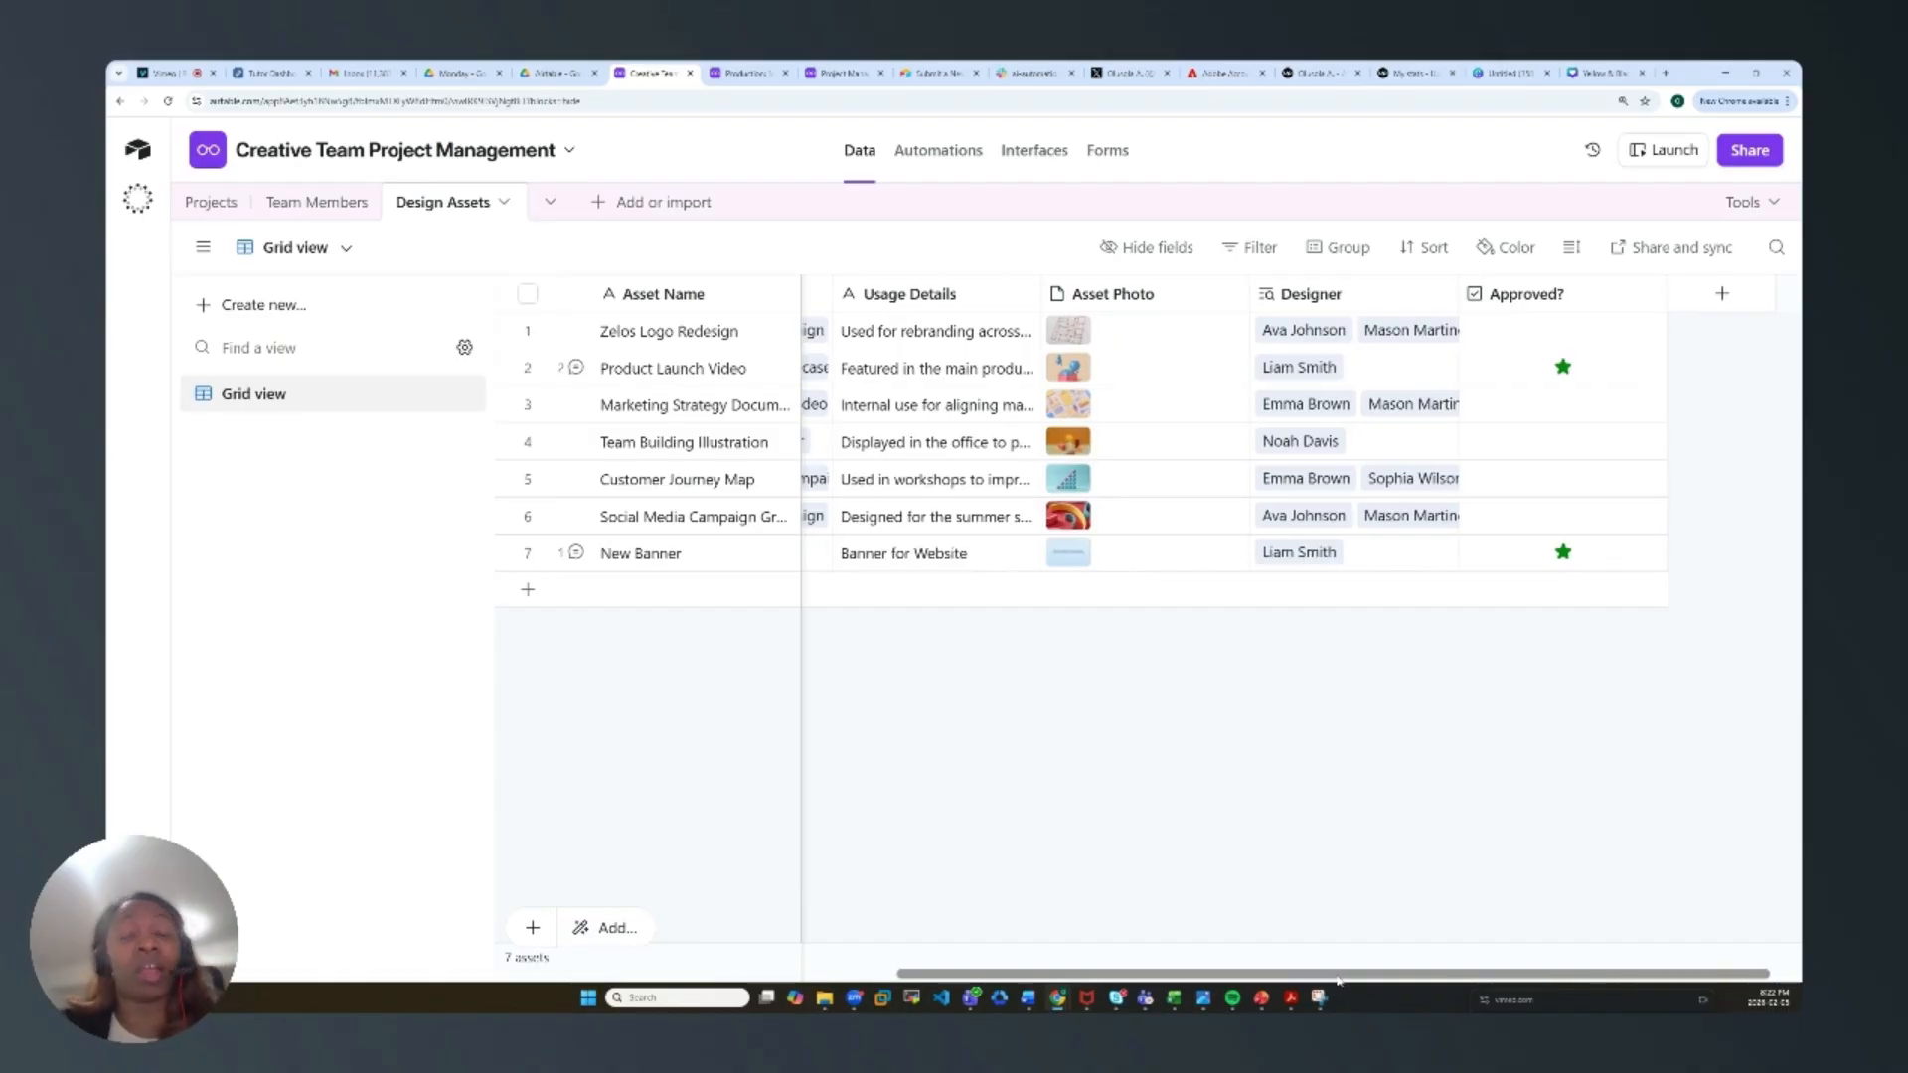
pyautogui.moveTo(1337, 979); pyautogui.dragTo(849, 957)
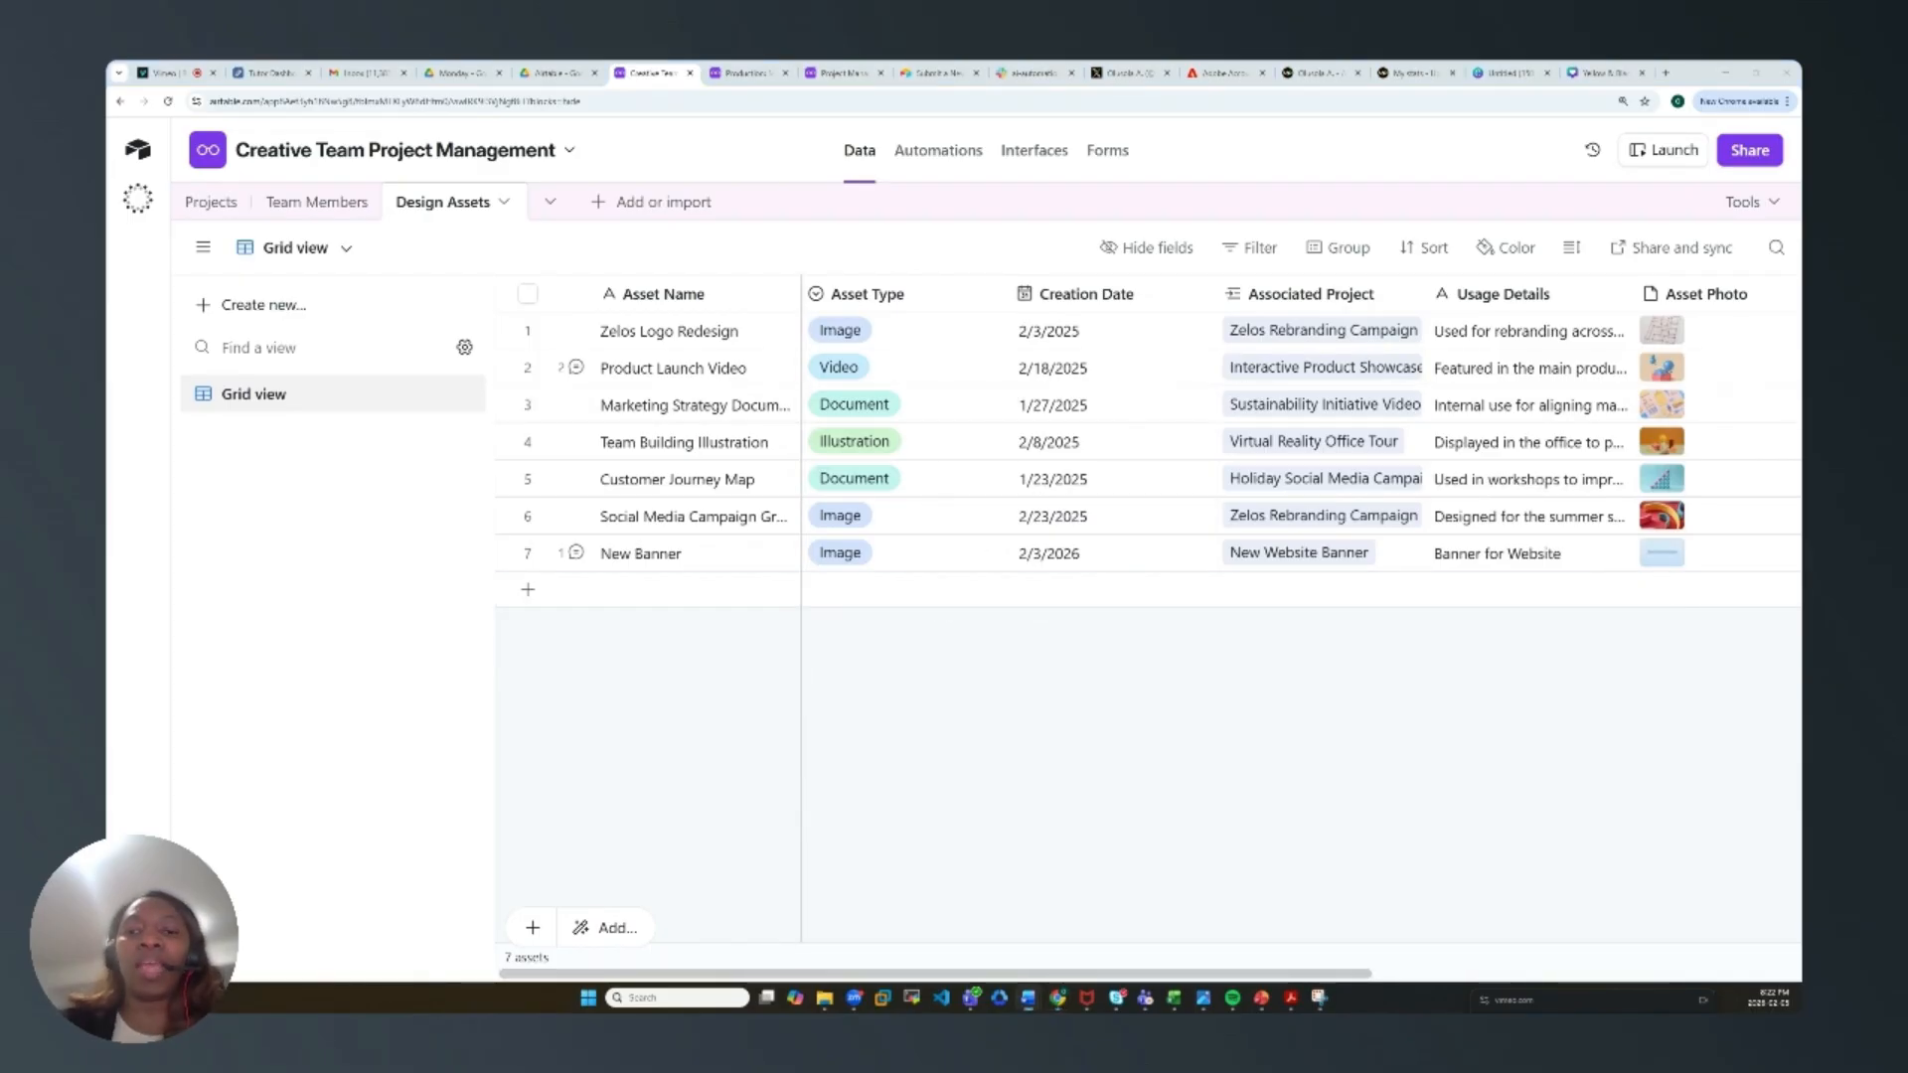
# Step: Review the Project Management interface's pages, from Submit Project Request through to Projects Ready for Review
pyautogui.click(1039, 157)
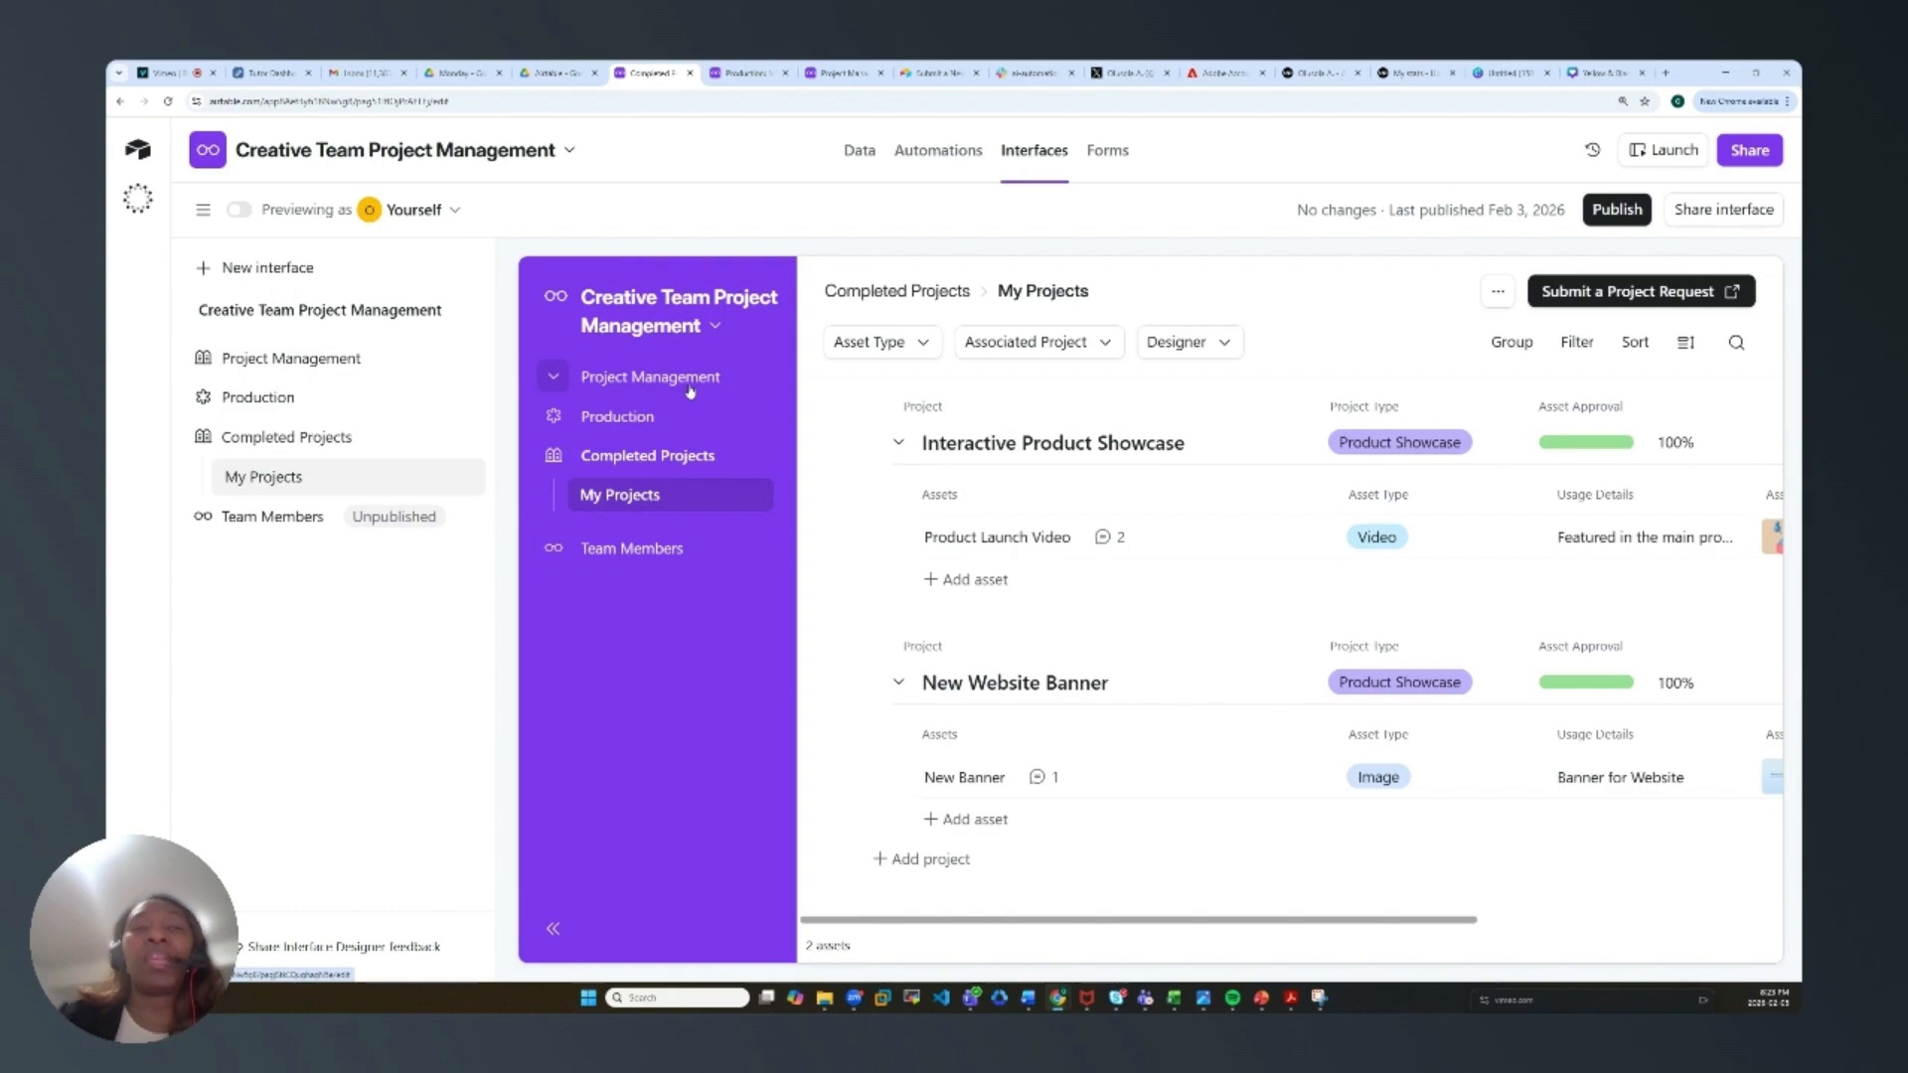
pyautogui.click(628, 383)
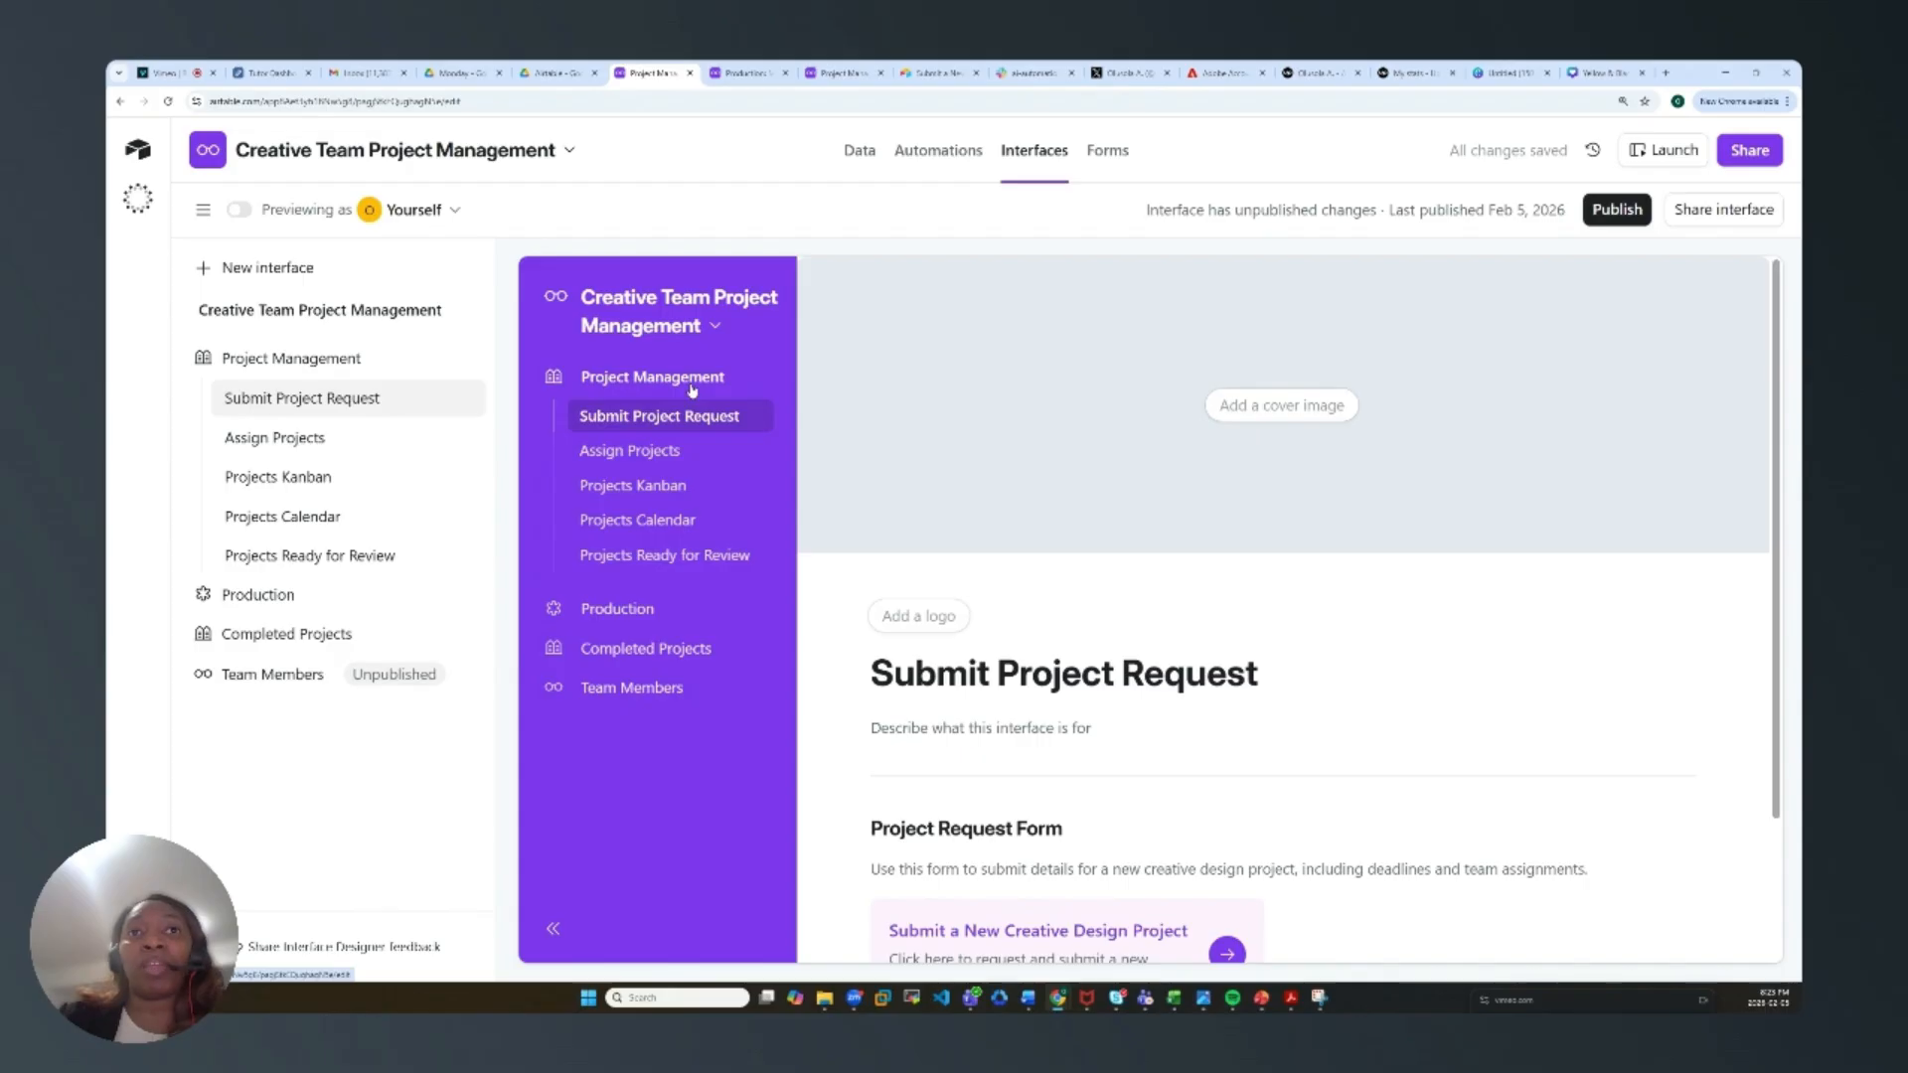
pyautogui.click(659, 457)
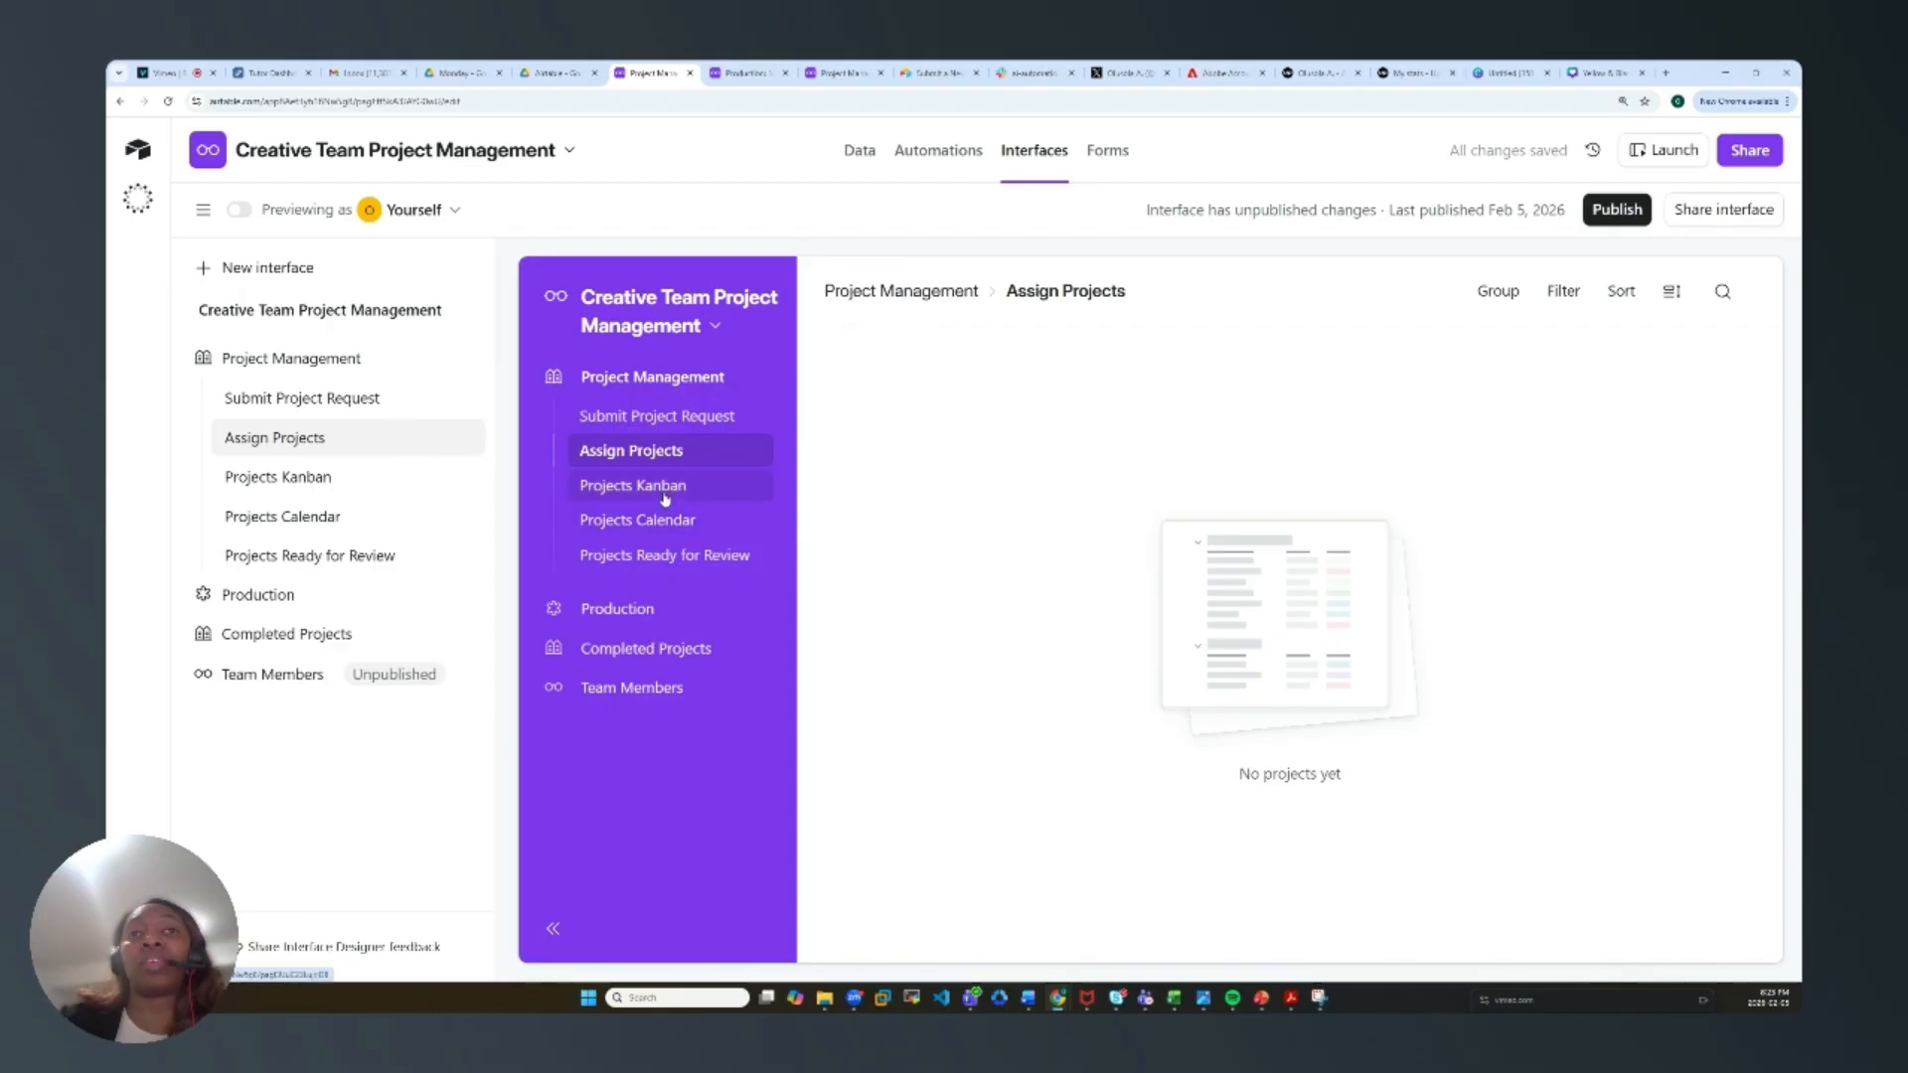
pyautogui.click(666, 487)
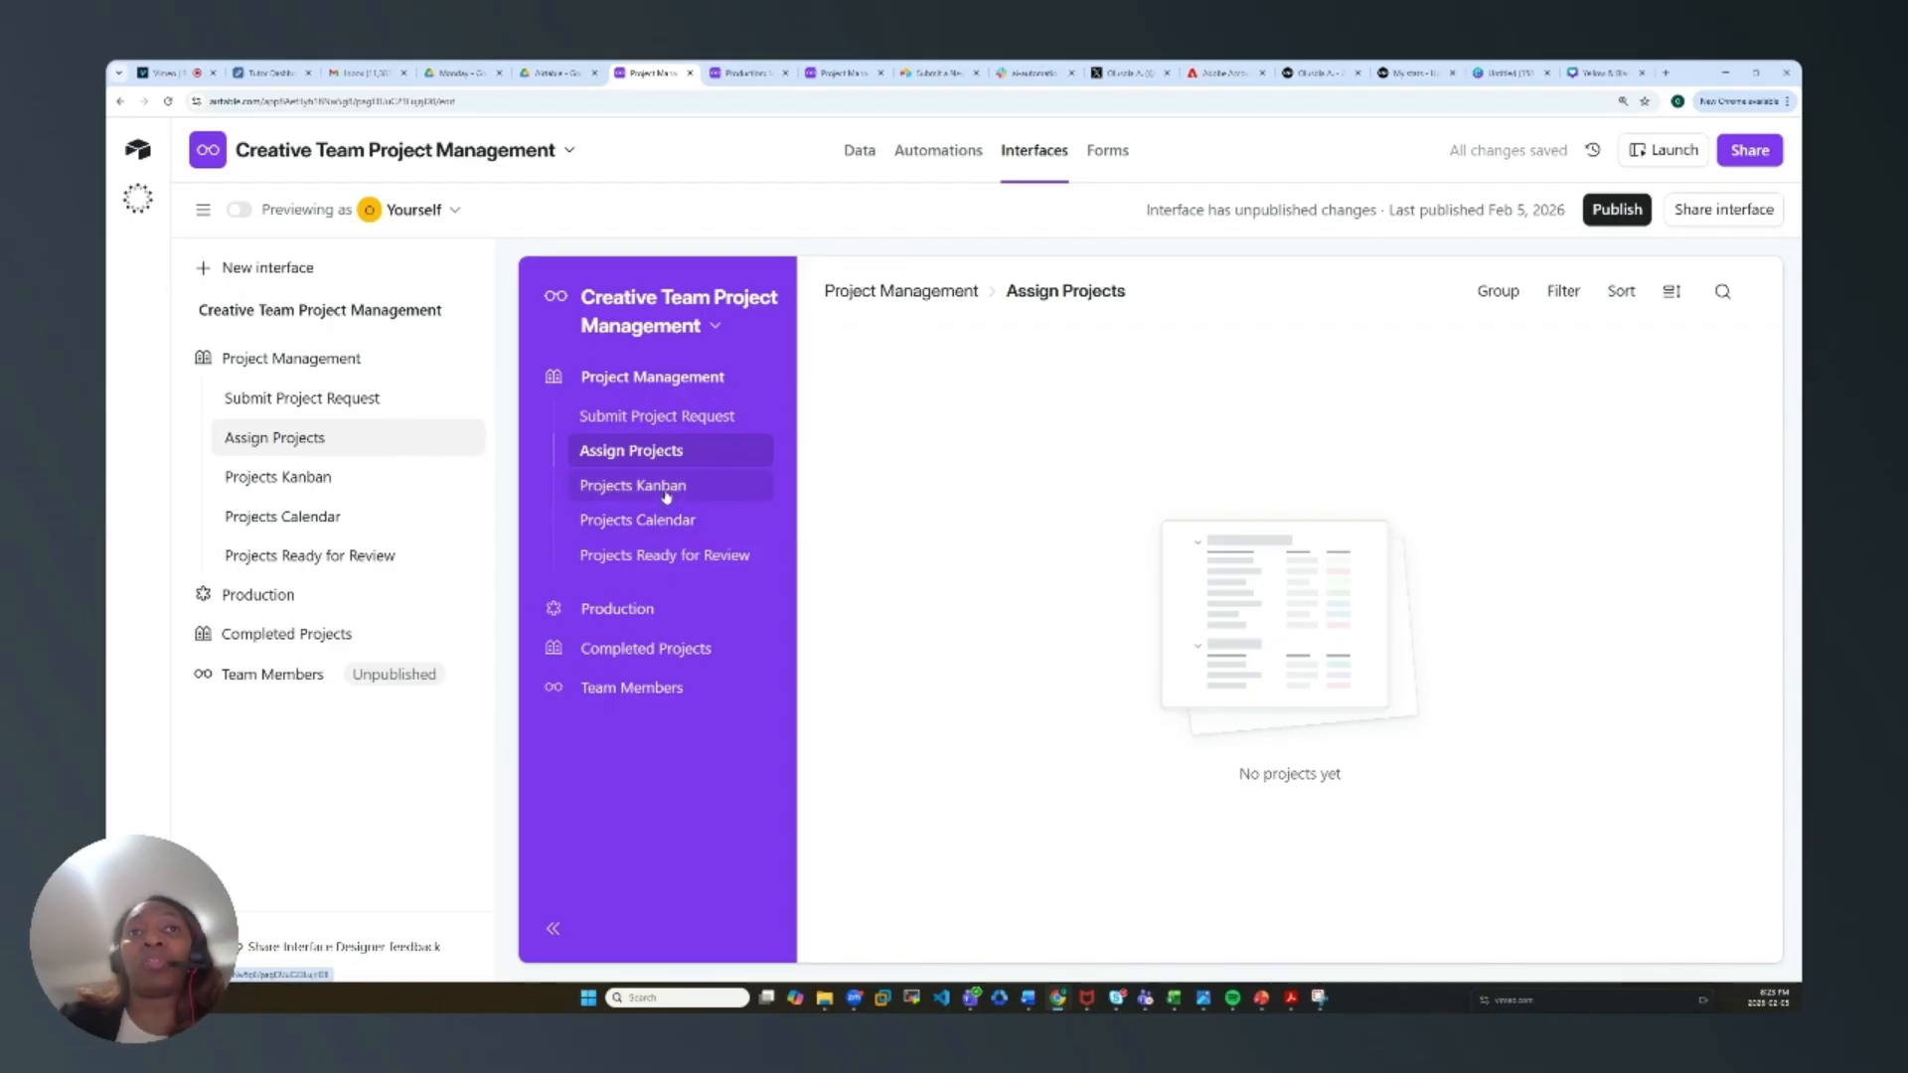
pyautogui.click(628, 526)
pyautogui.click(636, 560)
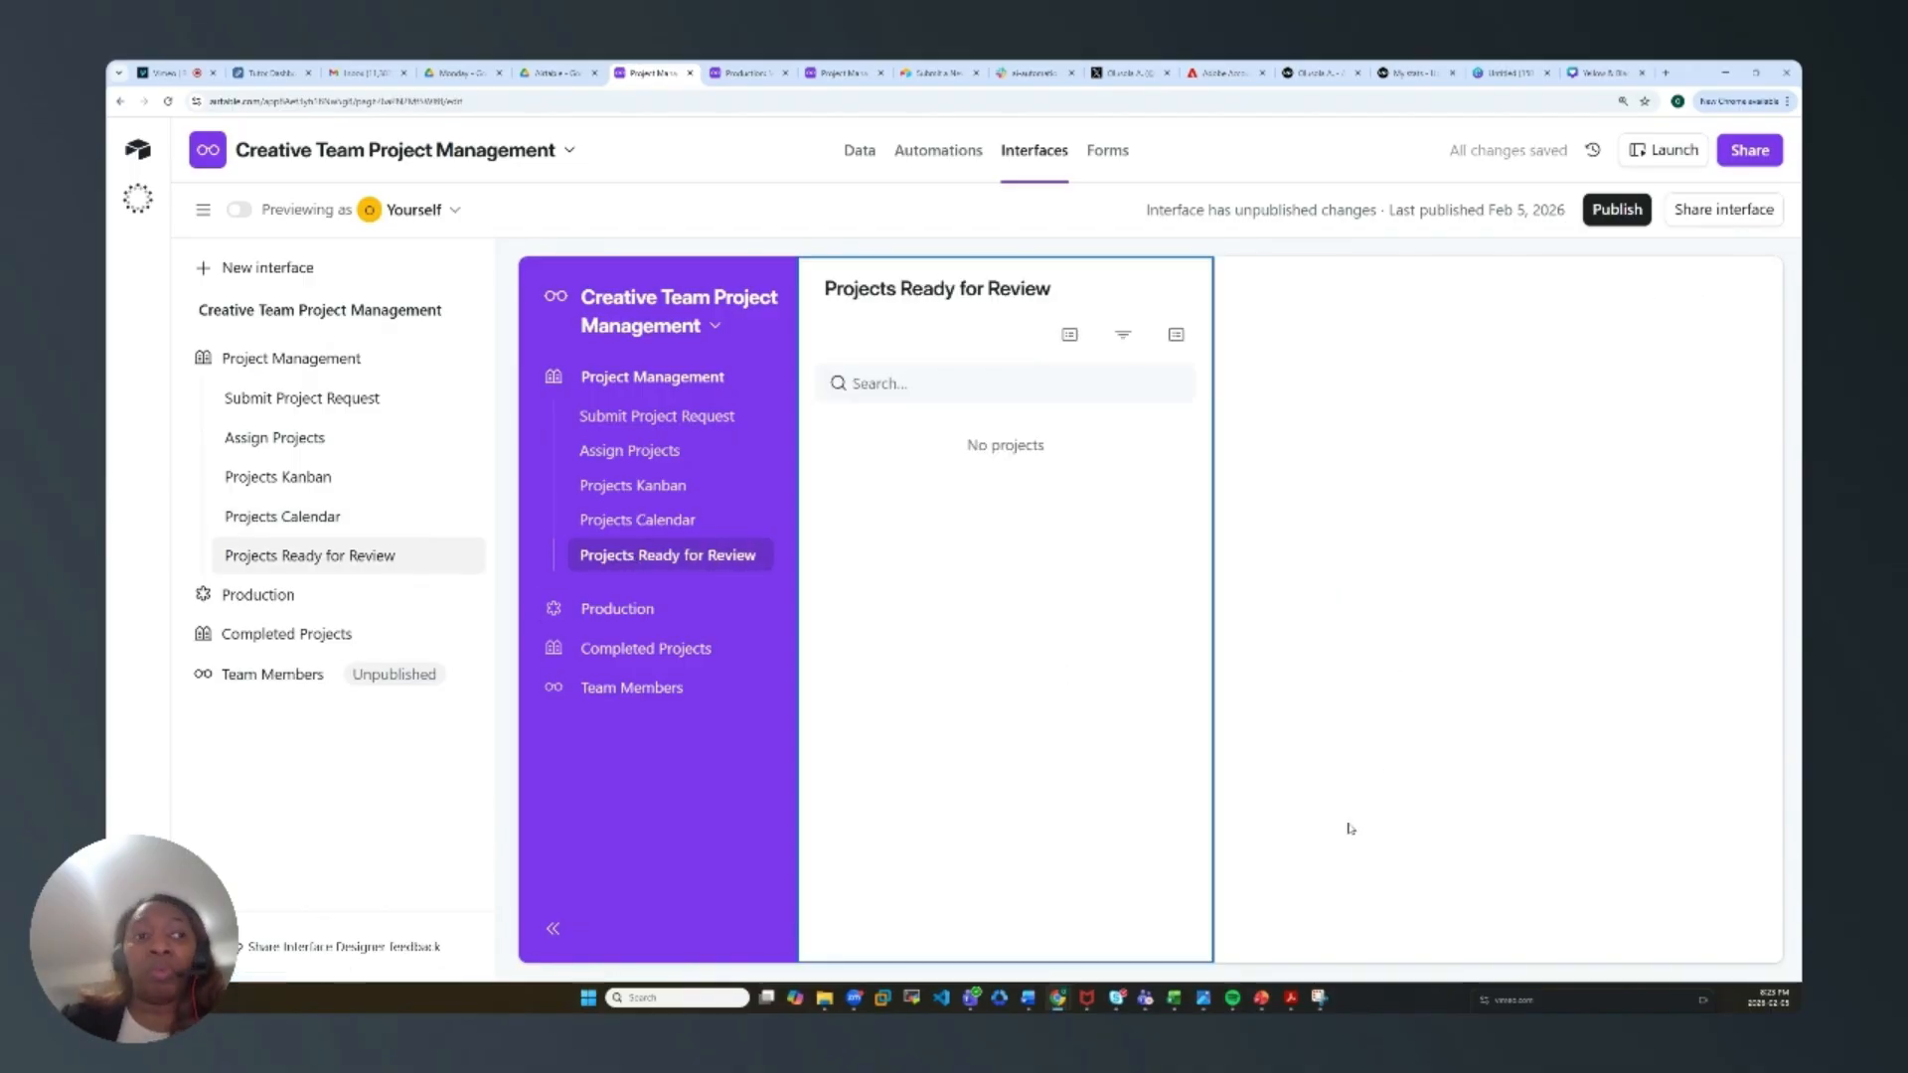
# Step: Compare the Projects Ready for Review page with the workflow diagram in Adobe Acrobat, and minimize the diagram
pyautogui.moveTo(1291, 999)
pyautogui.click(1366, 924)
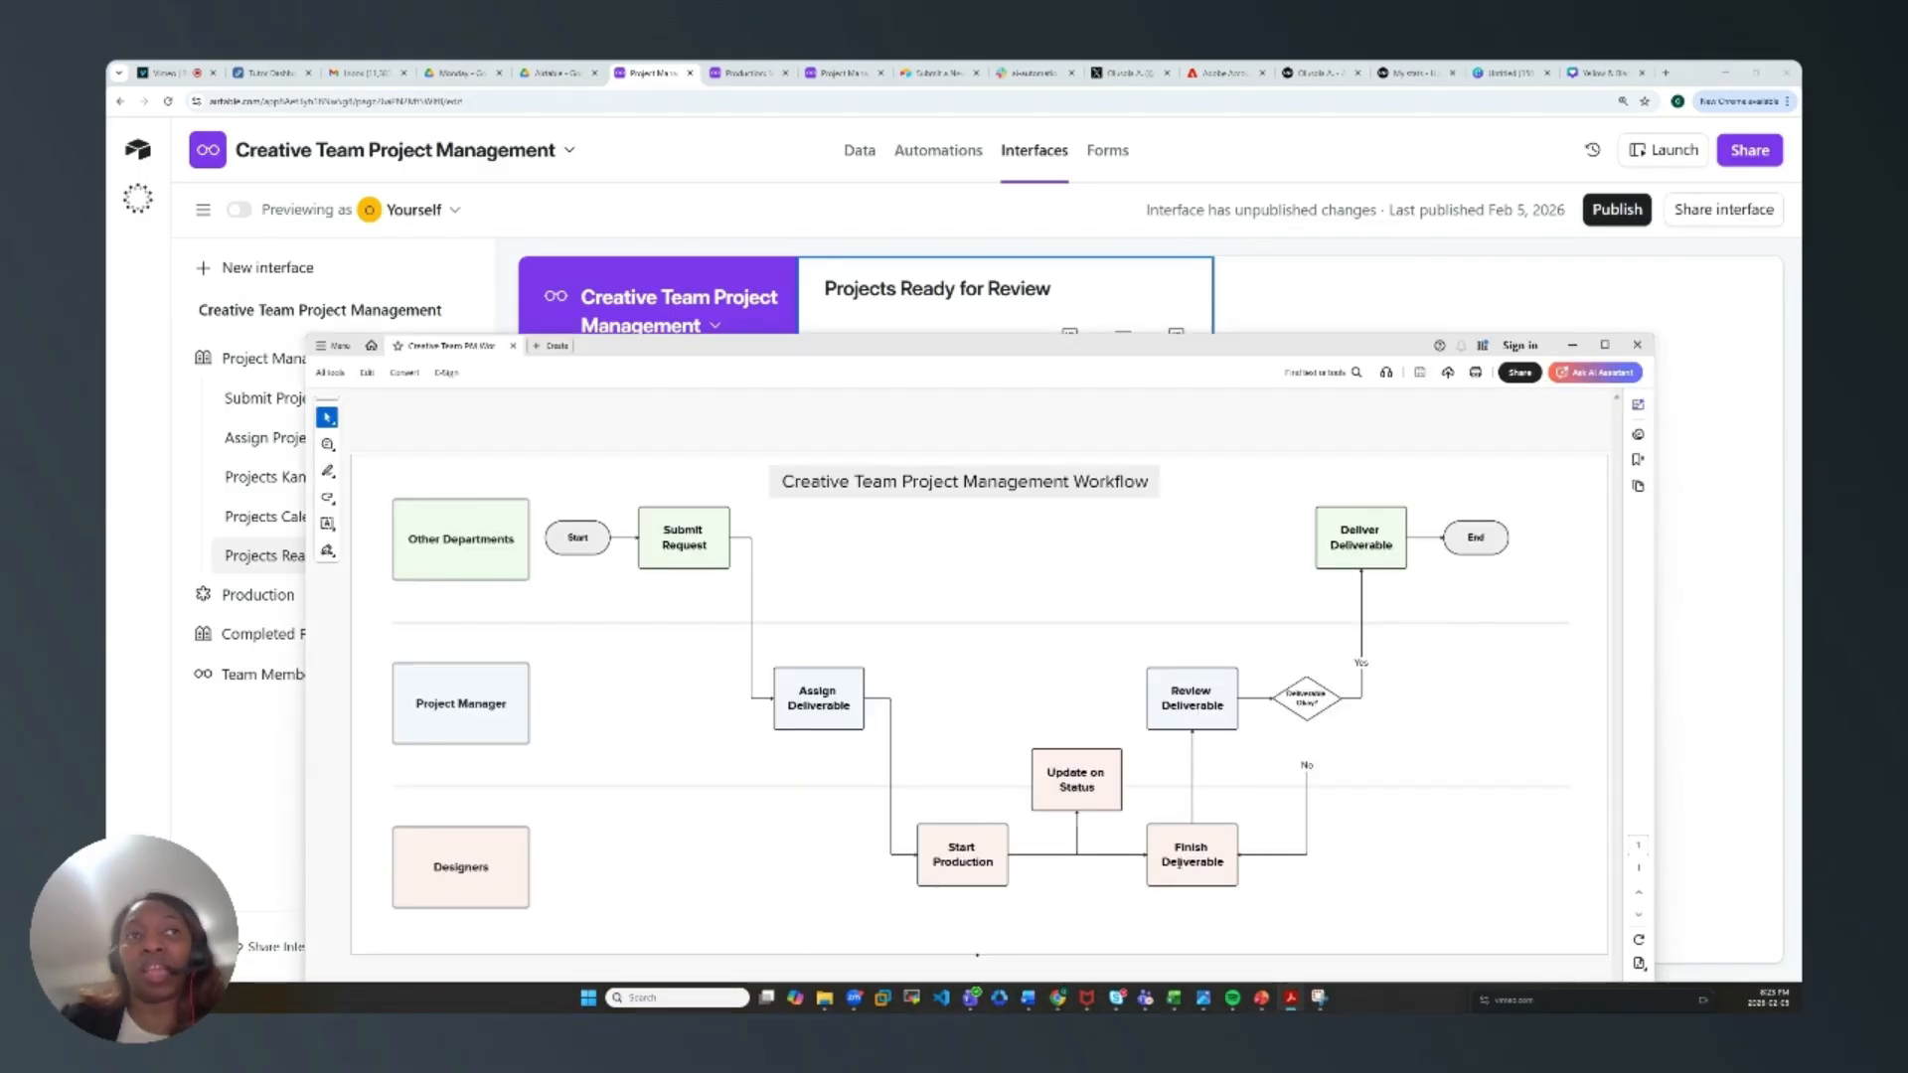
pyautogui.click(1572, 345)
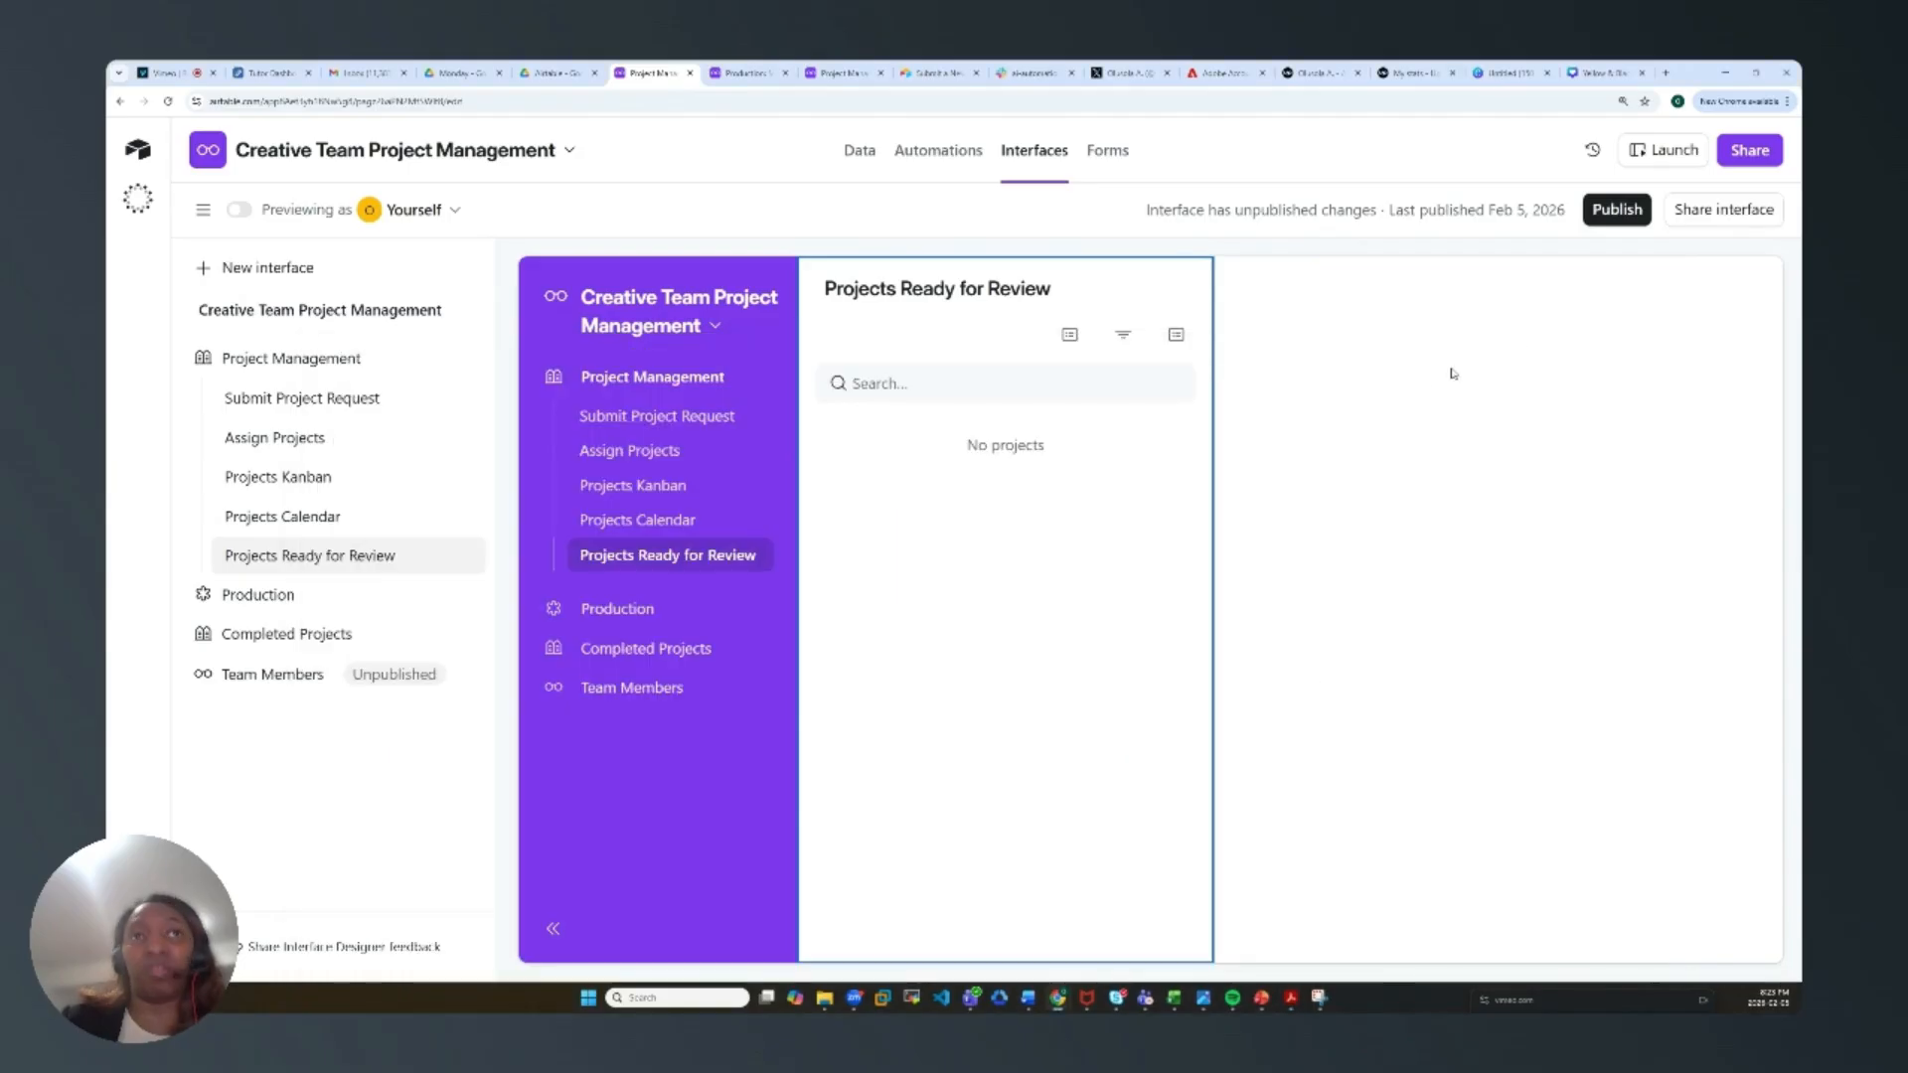
# Step: Open the Production interface's My Projects kanban and inspect its viewer's-records filter condition
pyautogui.click(599, 614)
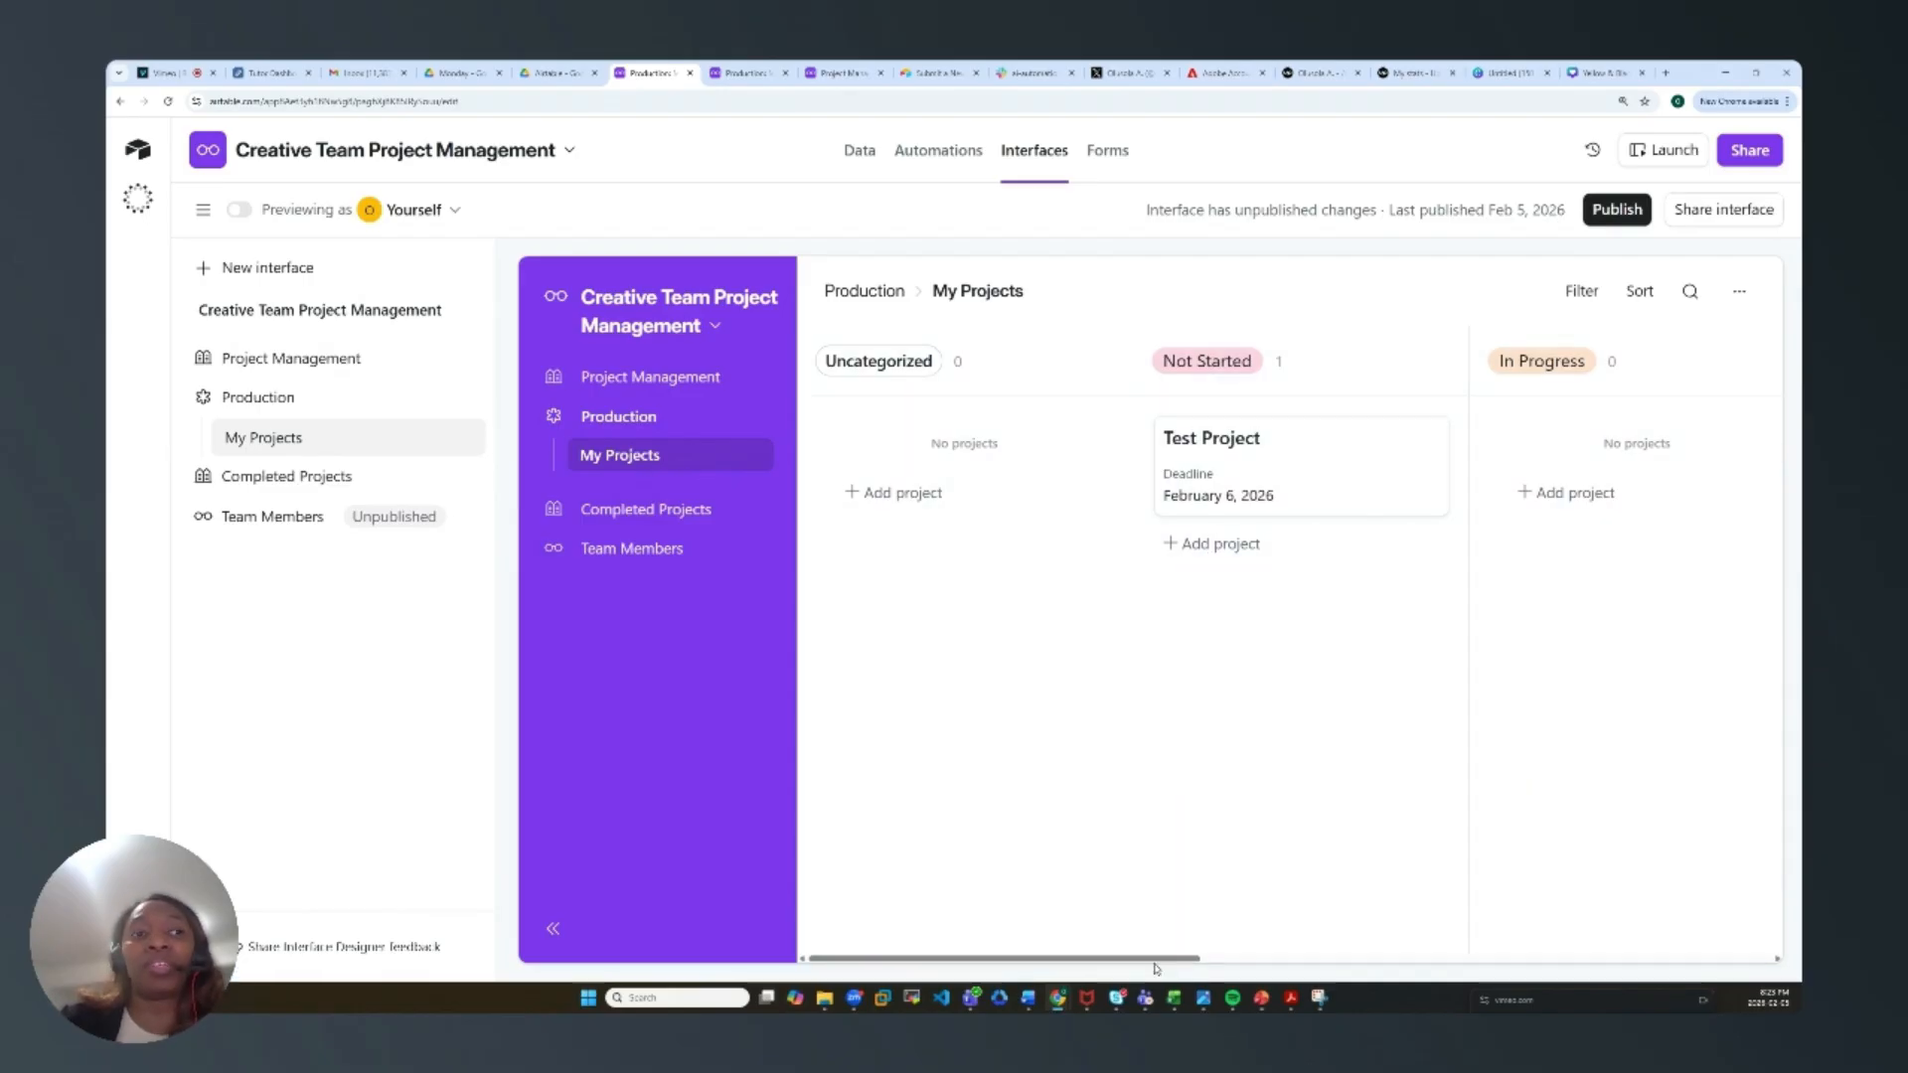
pyautogui.click(1185, 961)
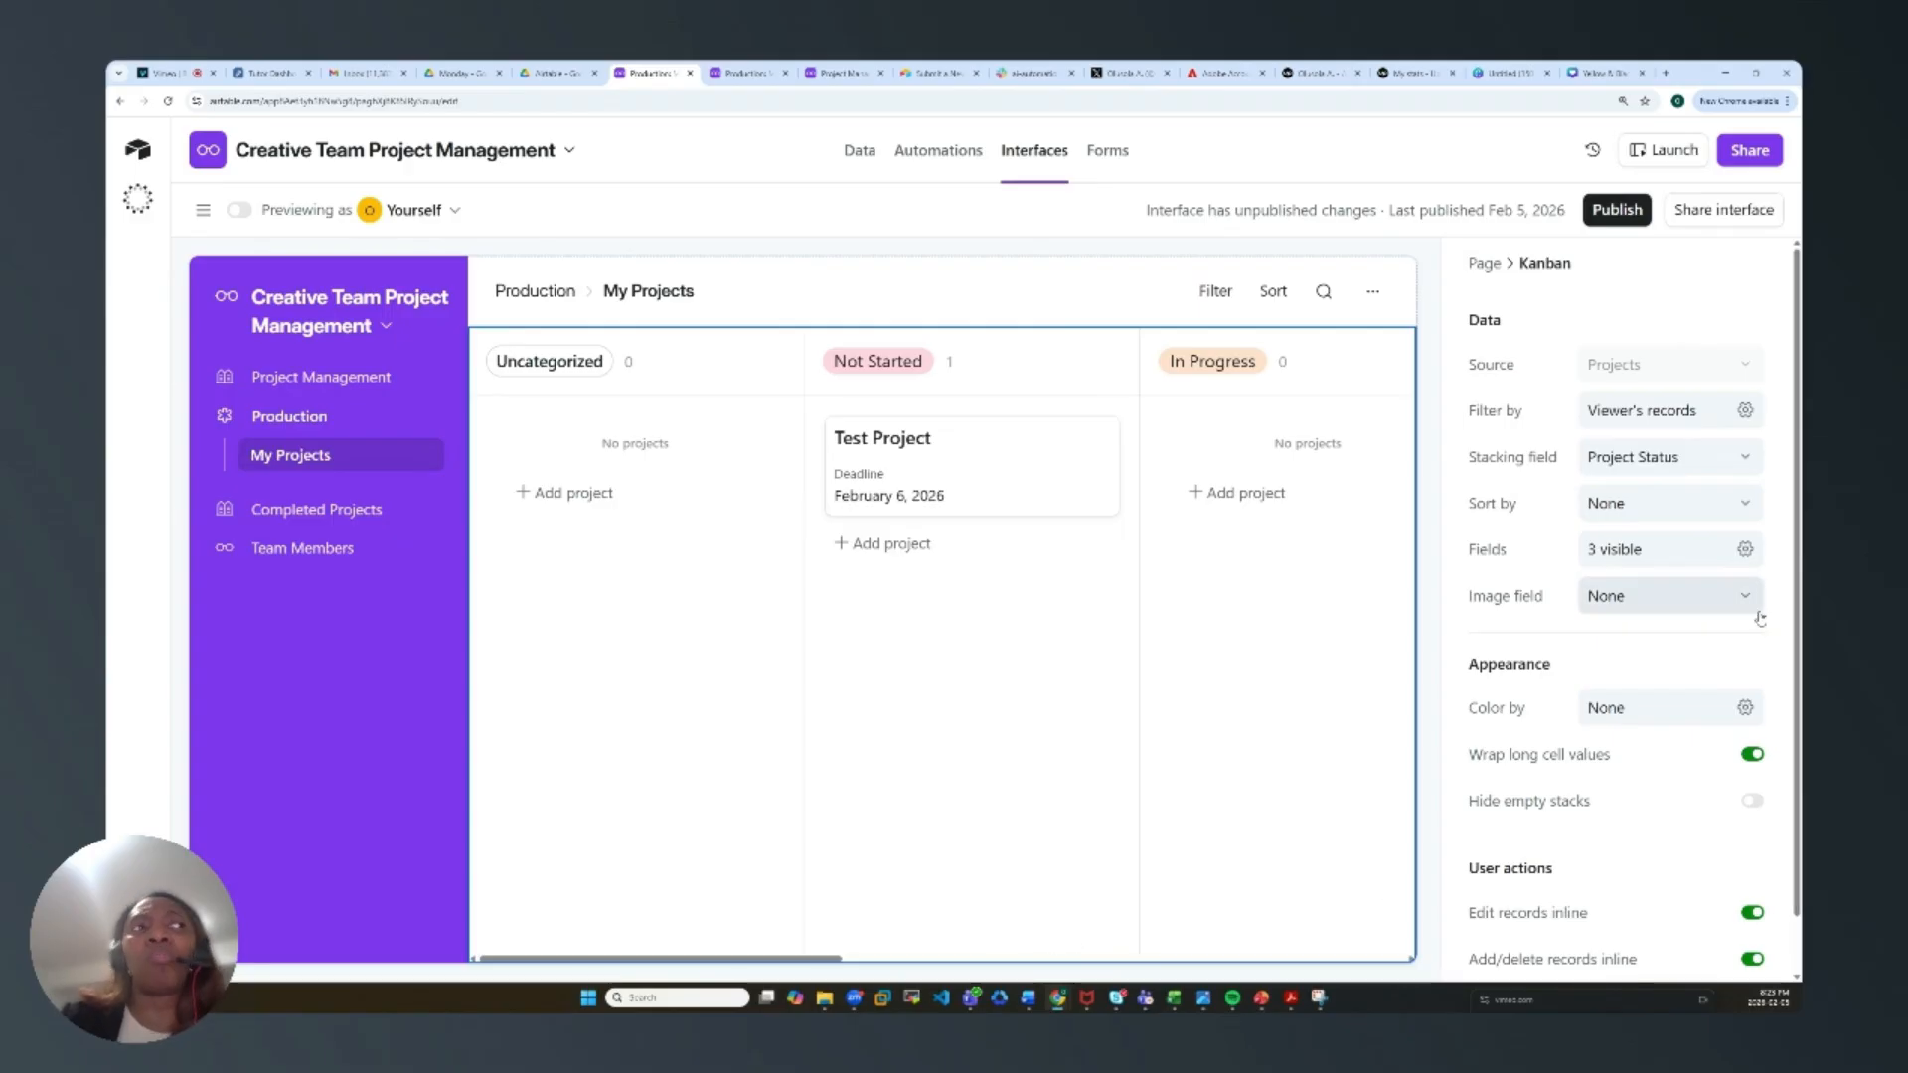
pyautogui.click(1742, 412)
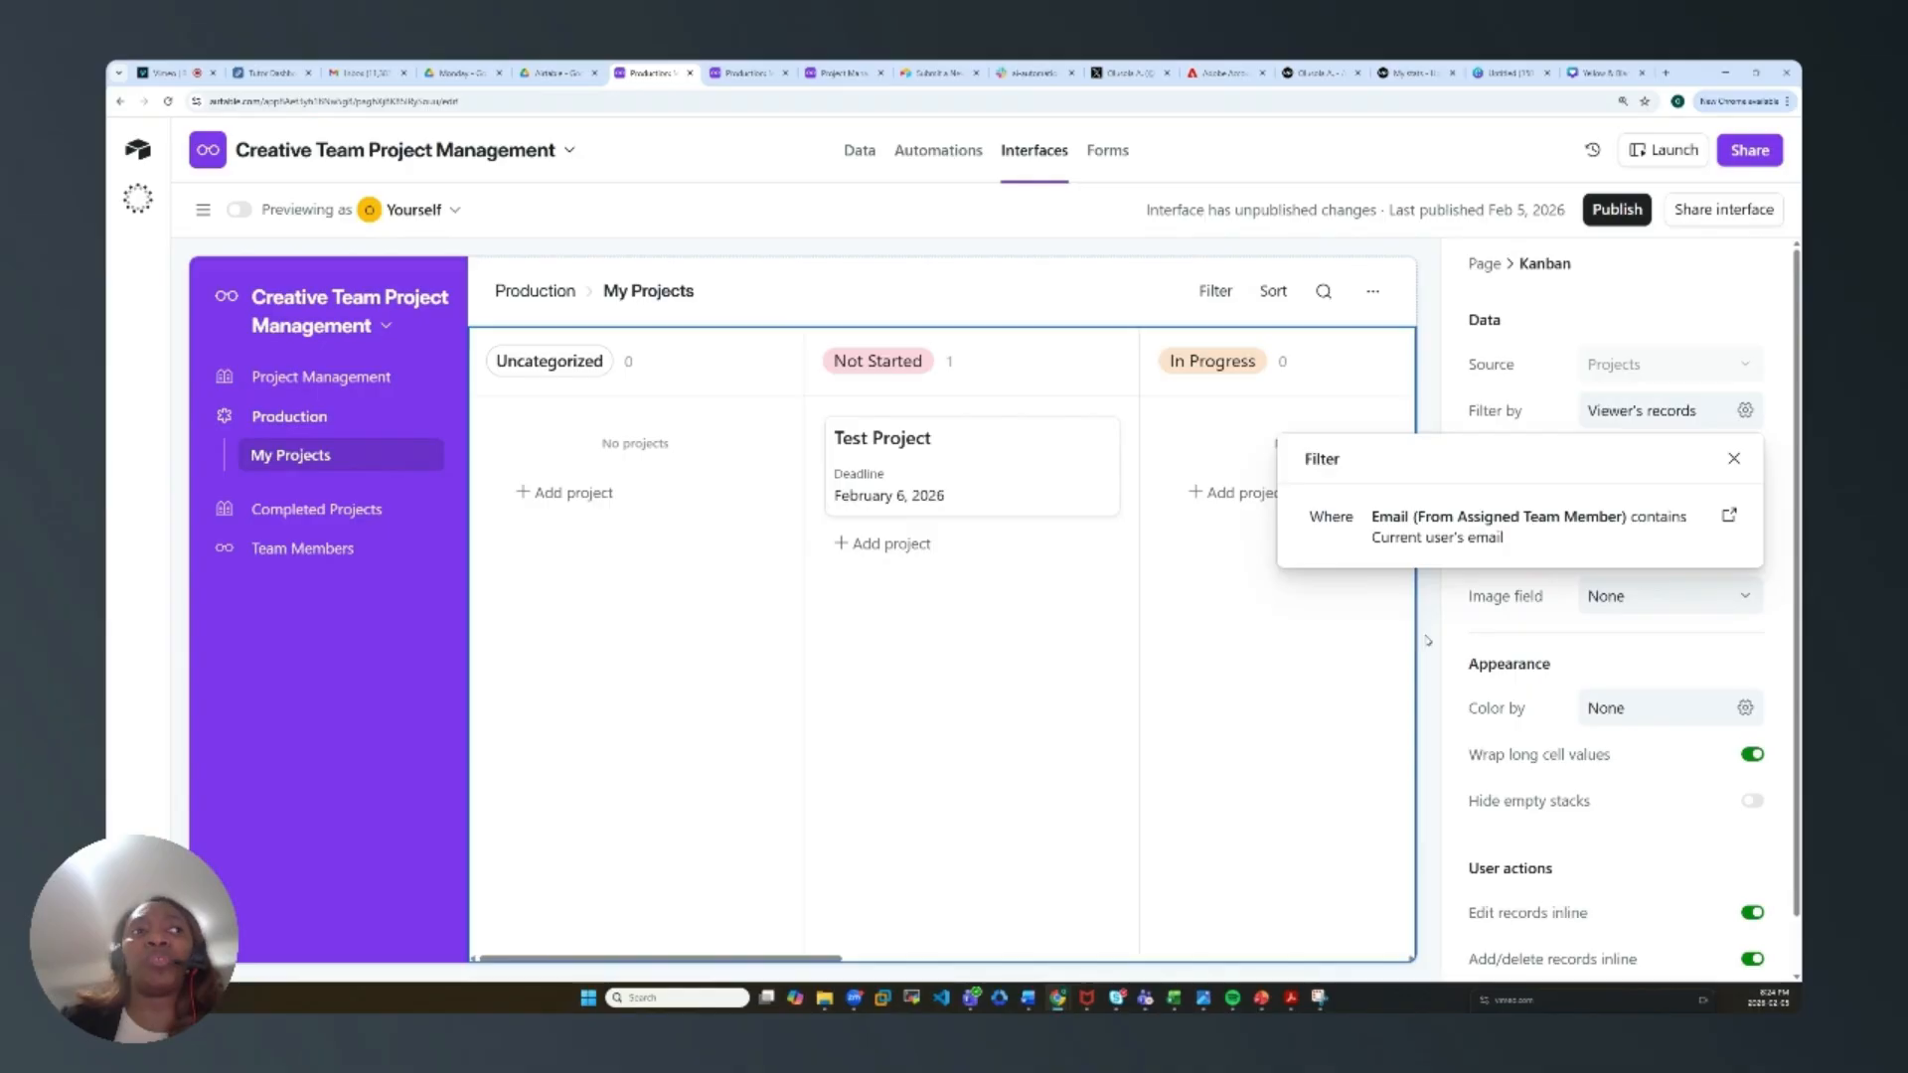
pyautogui.click(1428, 641)
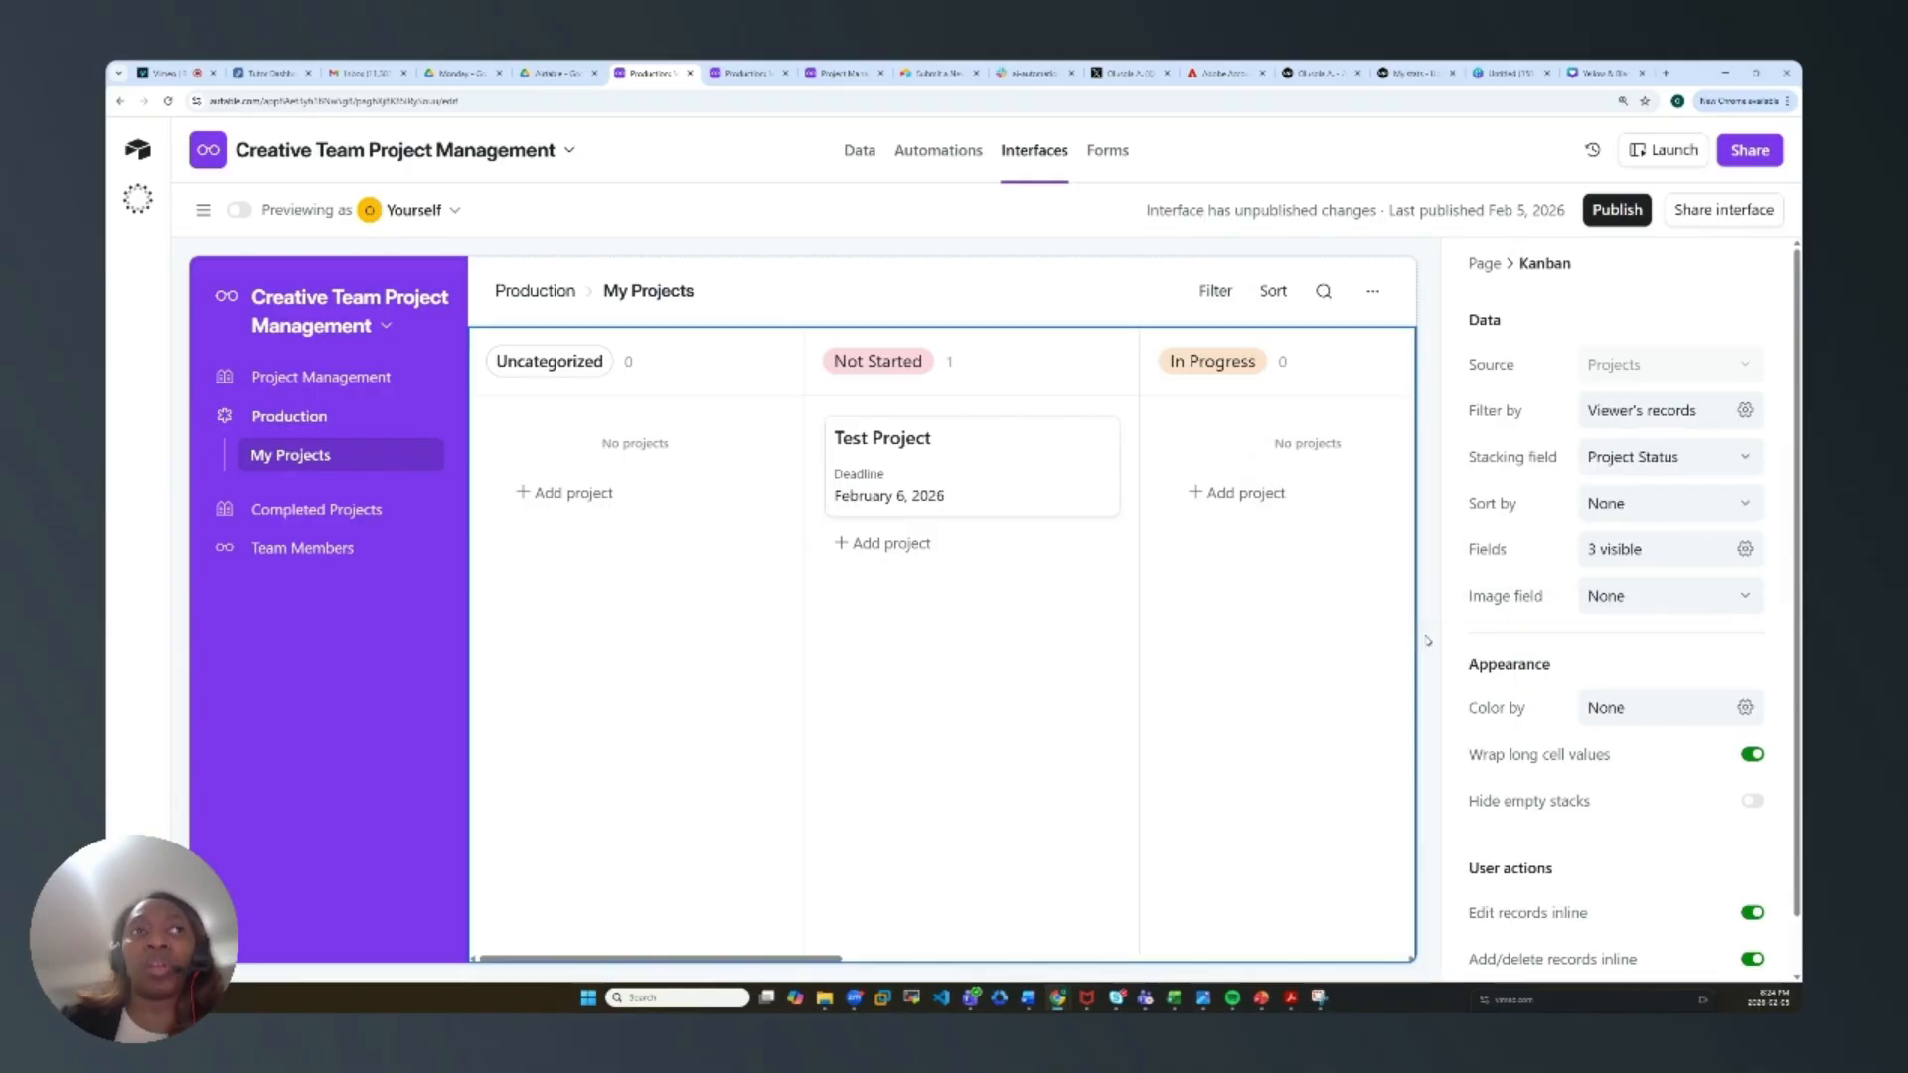
# Step: Open the Completed Projects interface to view its My Projects page
pyautogui.click(260, 509)
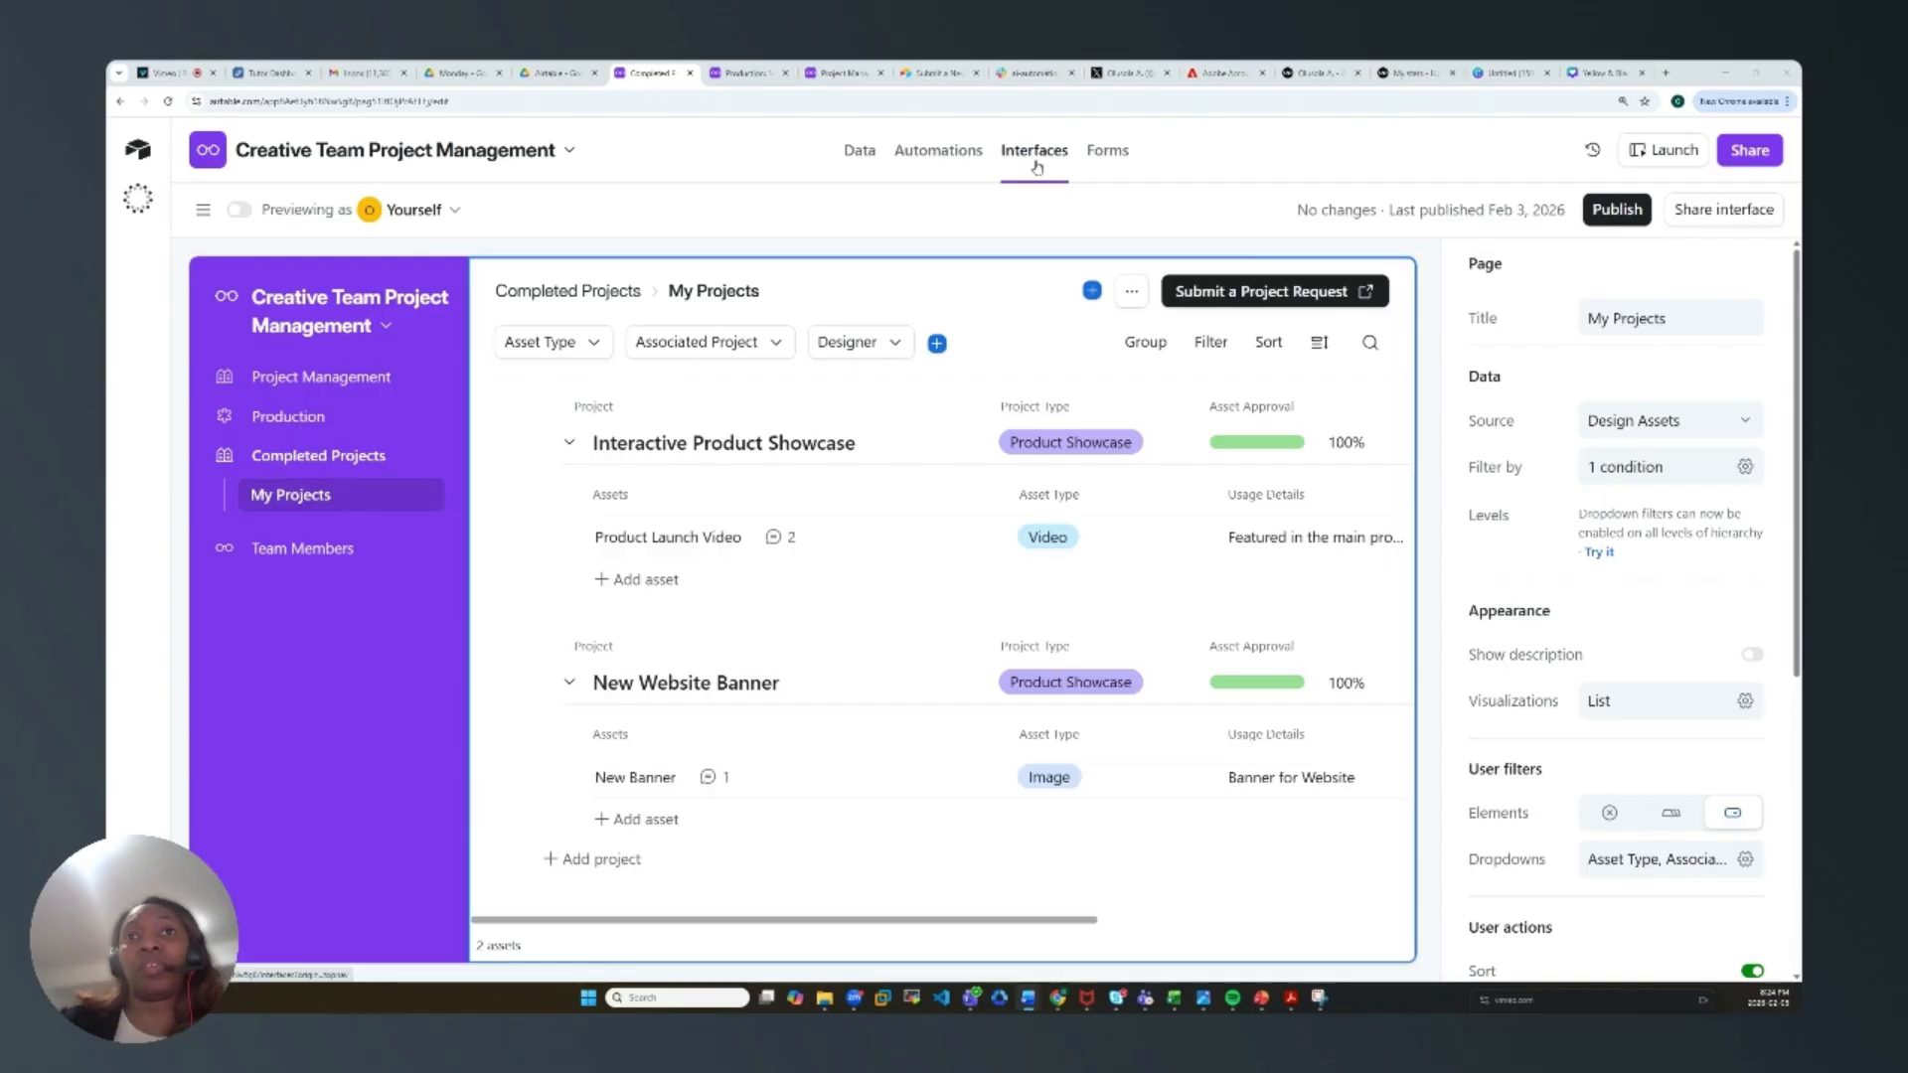
# Step: Review the base's three automations, comparing the project-in-progress update with the workflow diagram in Adobe Acrobat
pyautogui.click(931, 157)
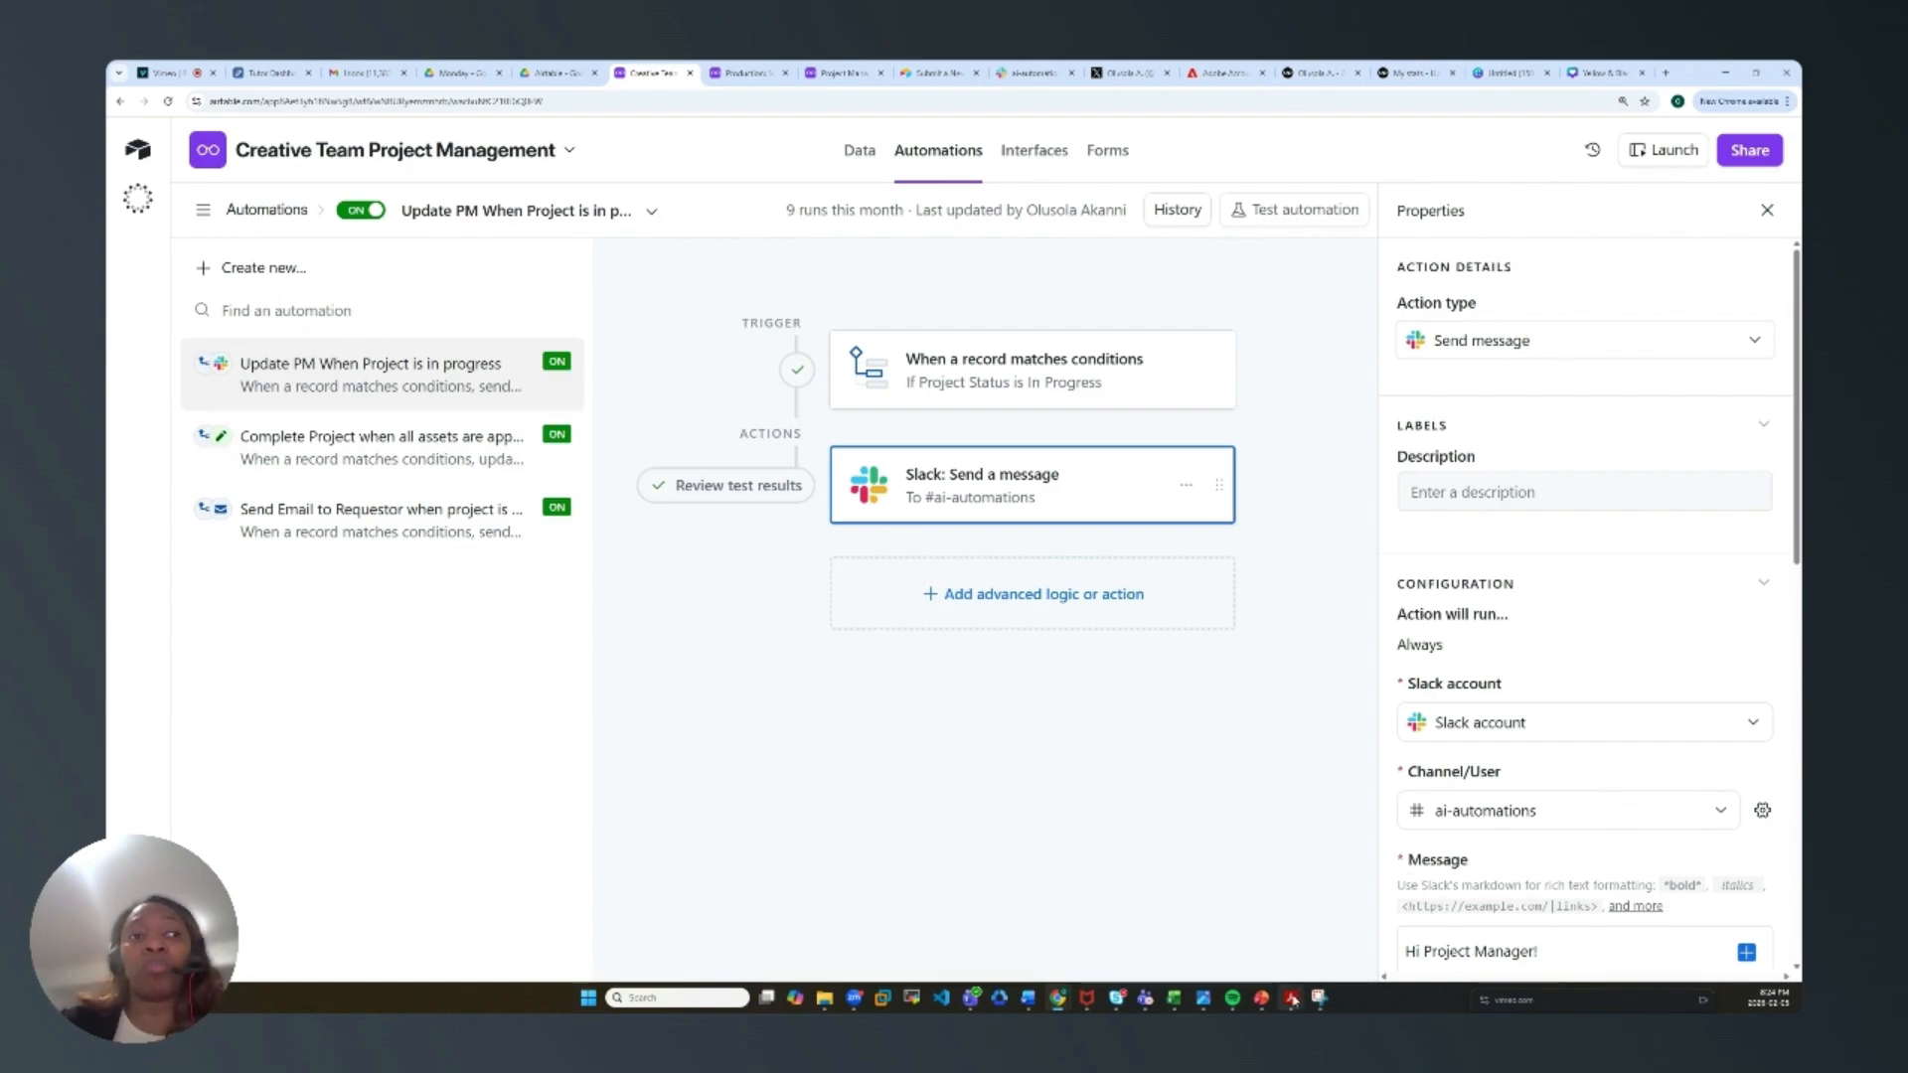
pyautogui.moveTo(1296, 998)
pyautogui.click(1502, 932)
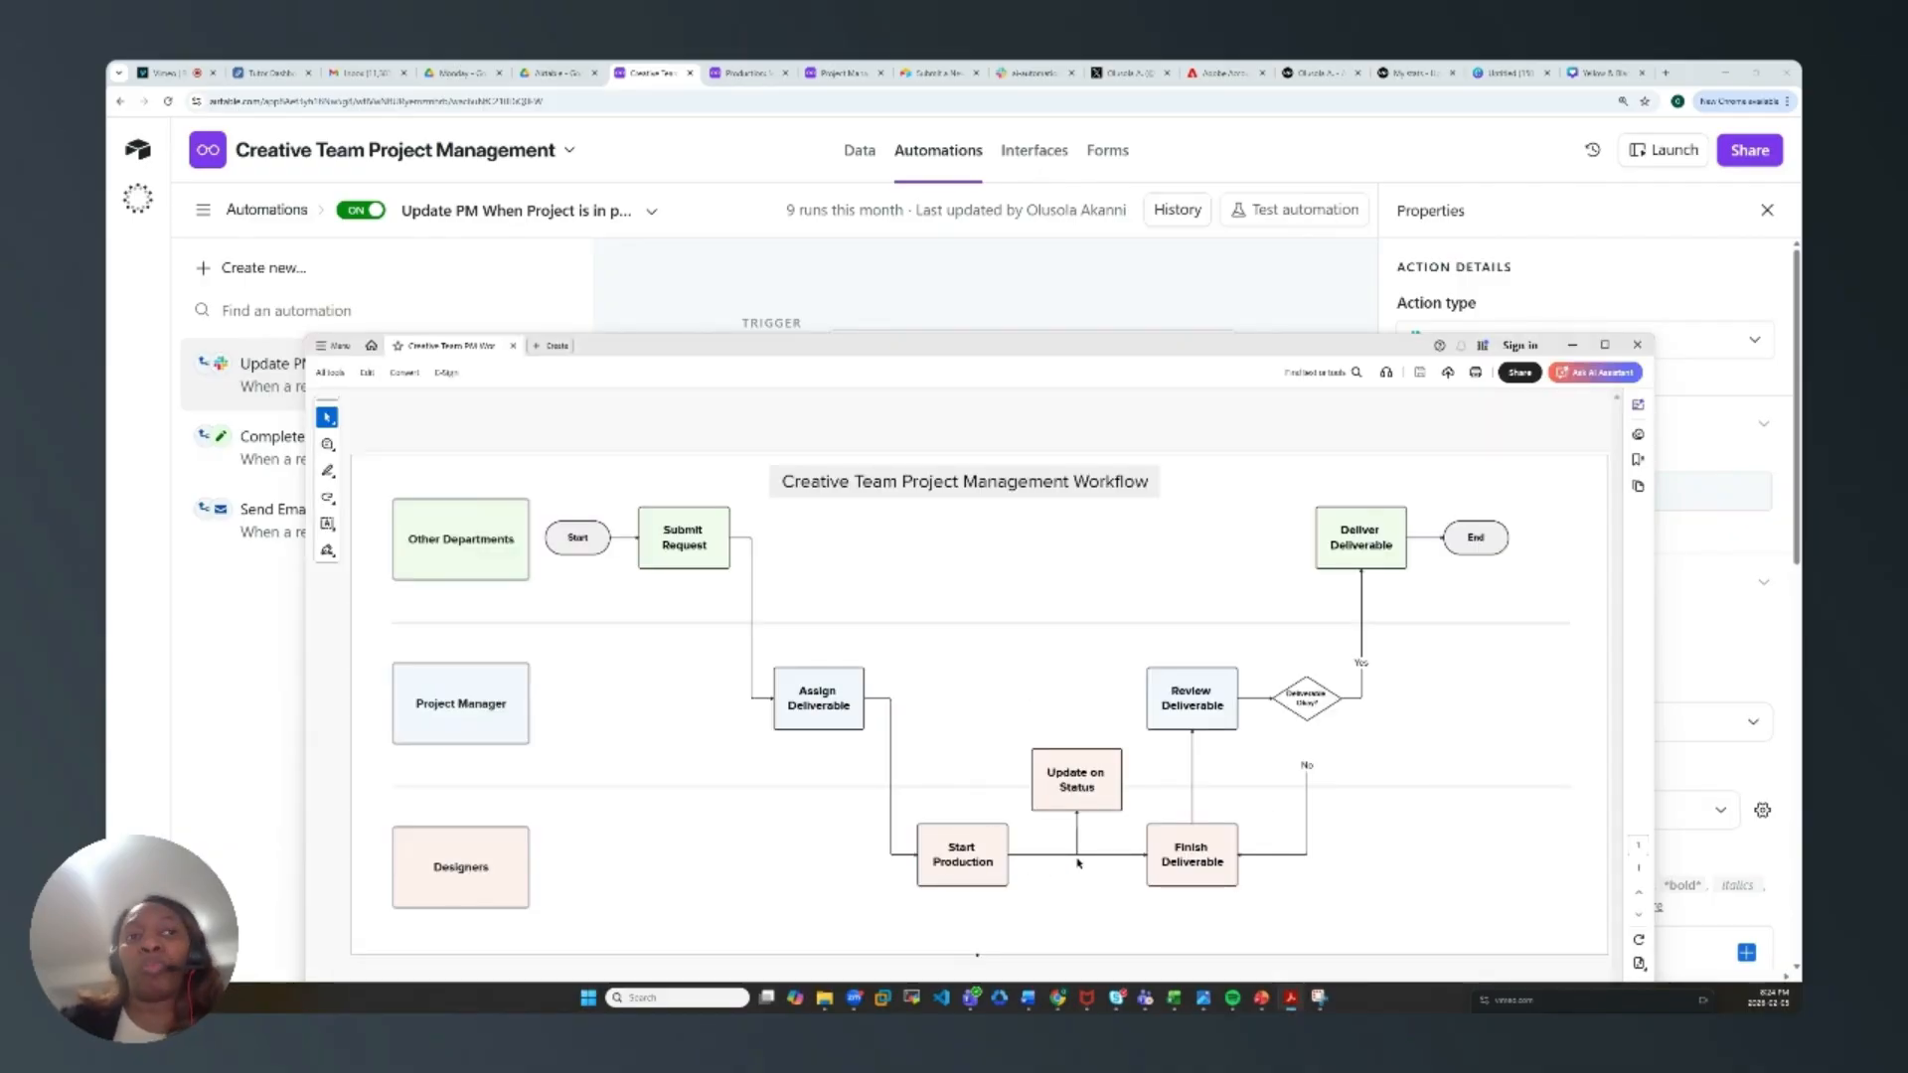
pyautogui.click(1572, 344)
pyautogui.click(404, 452)
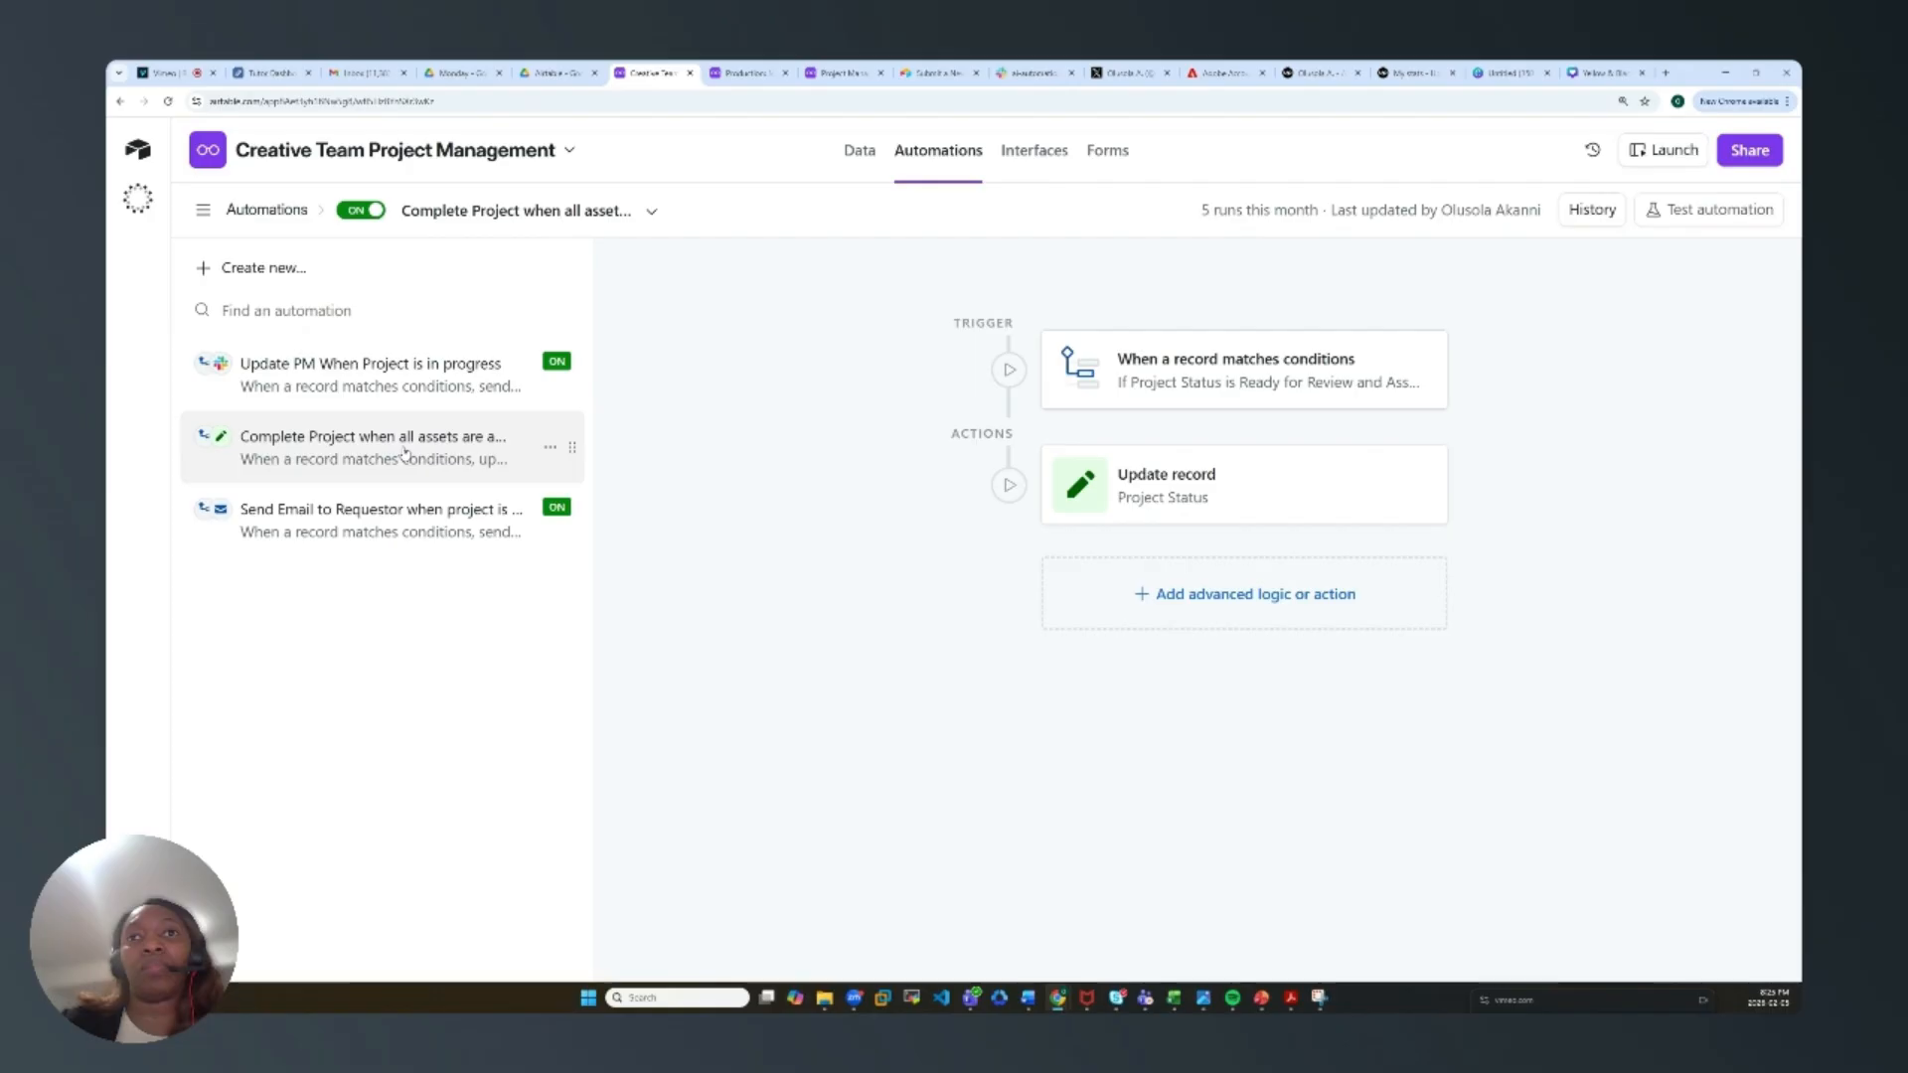
pyautogui.click(382, 524)
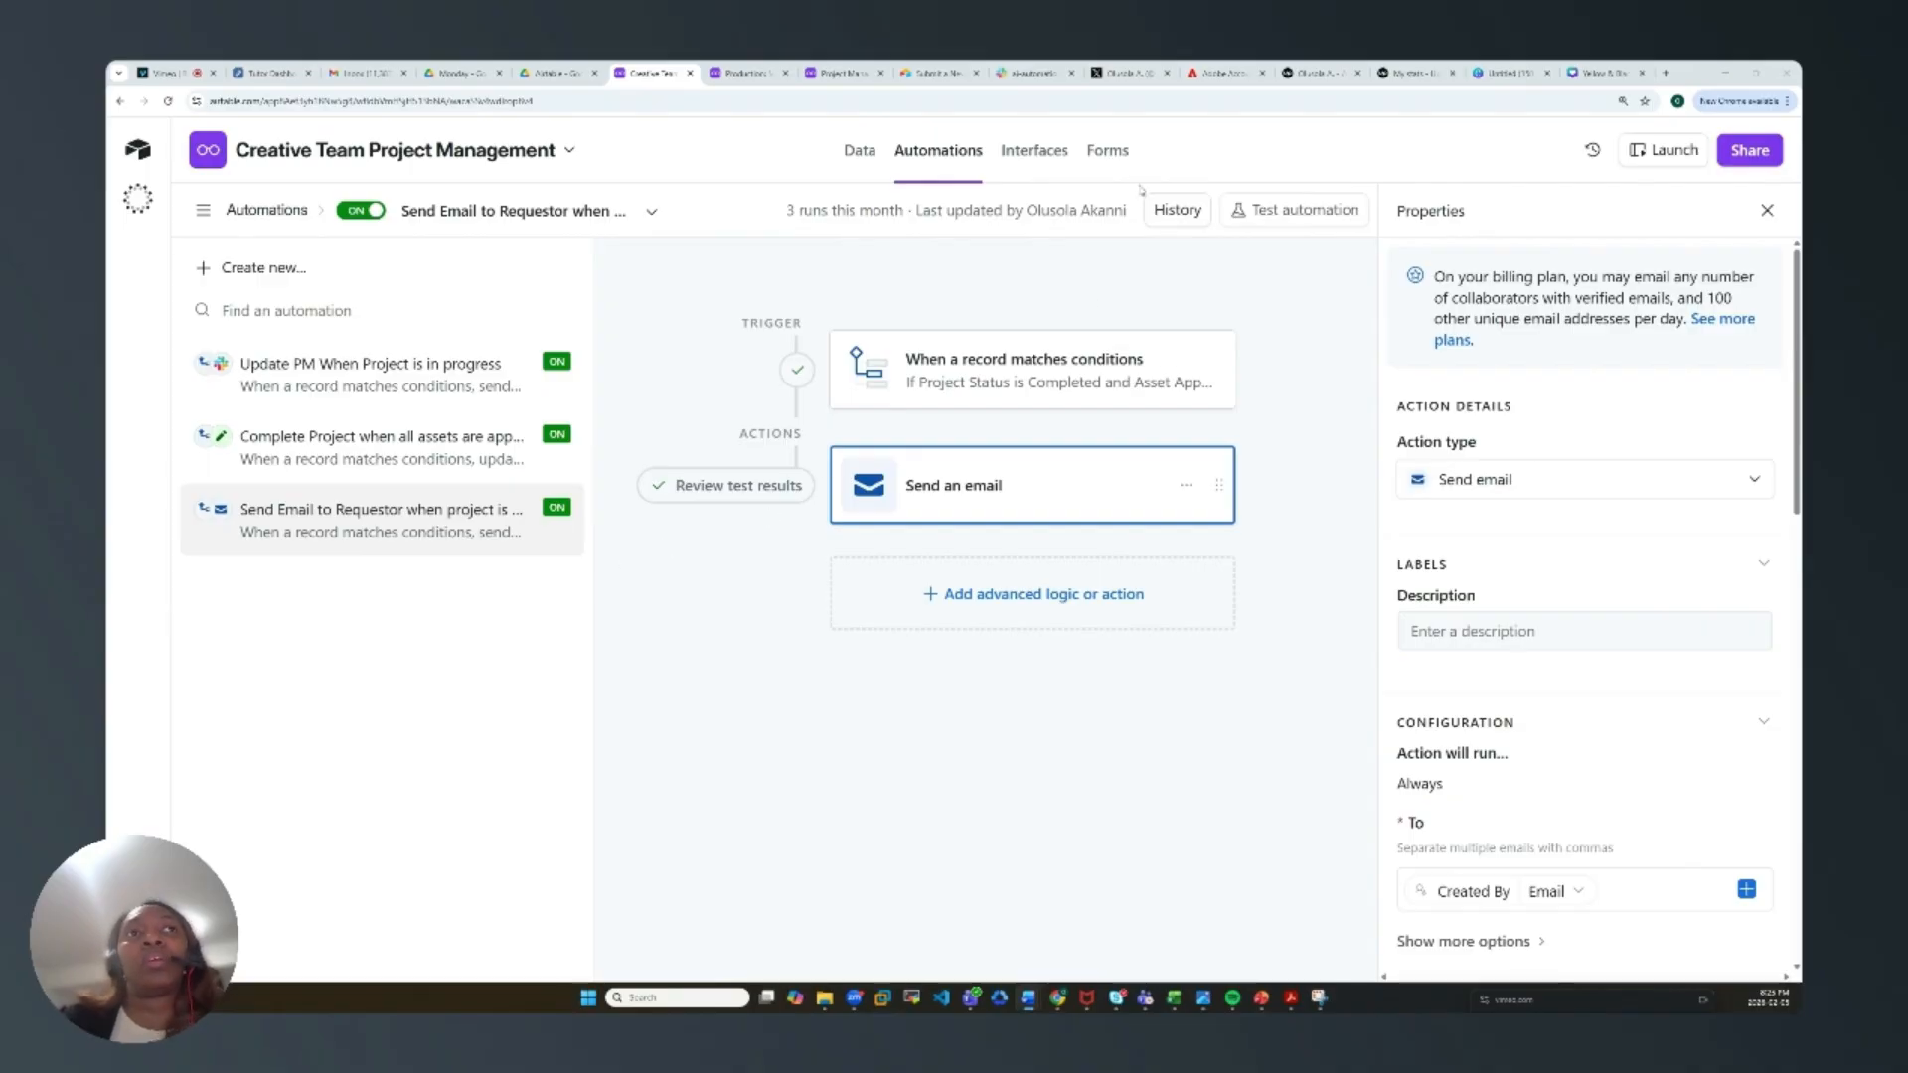
# Step: Review the Submit a New Creative Design Project form's fields and compare the form with the workflow diagram
pyautogui.click(1108, 156)
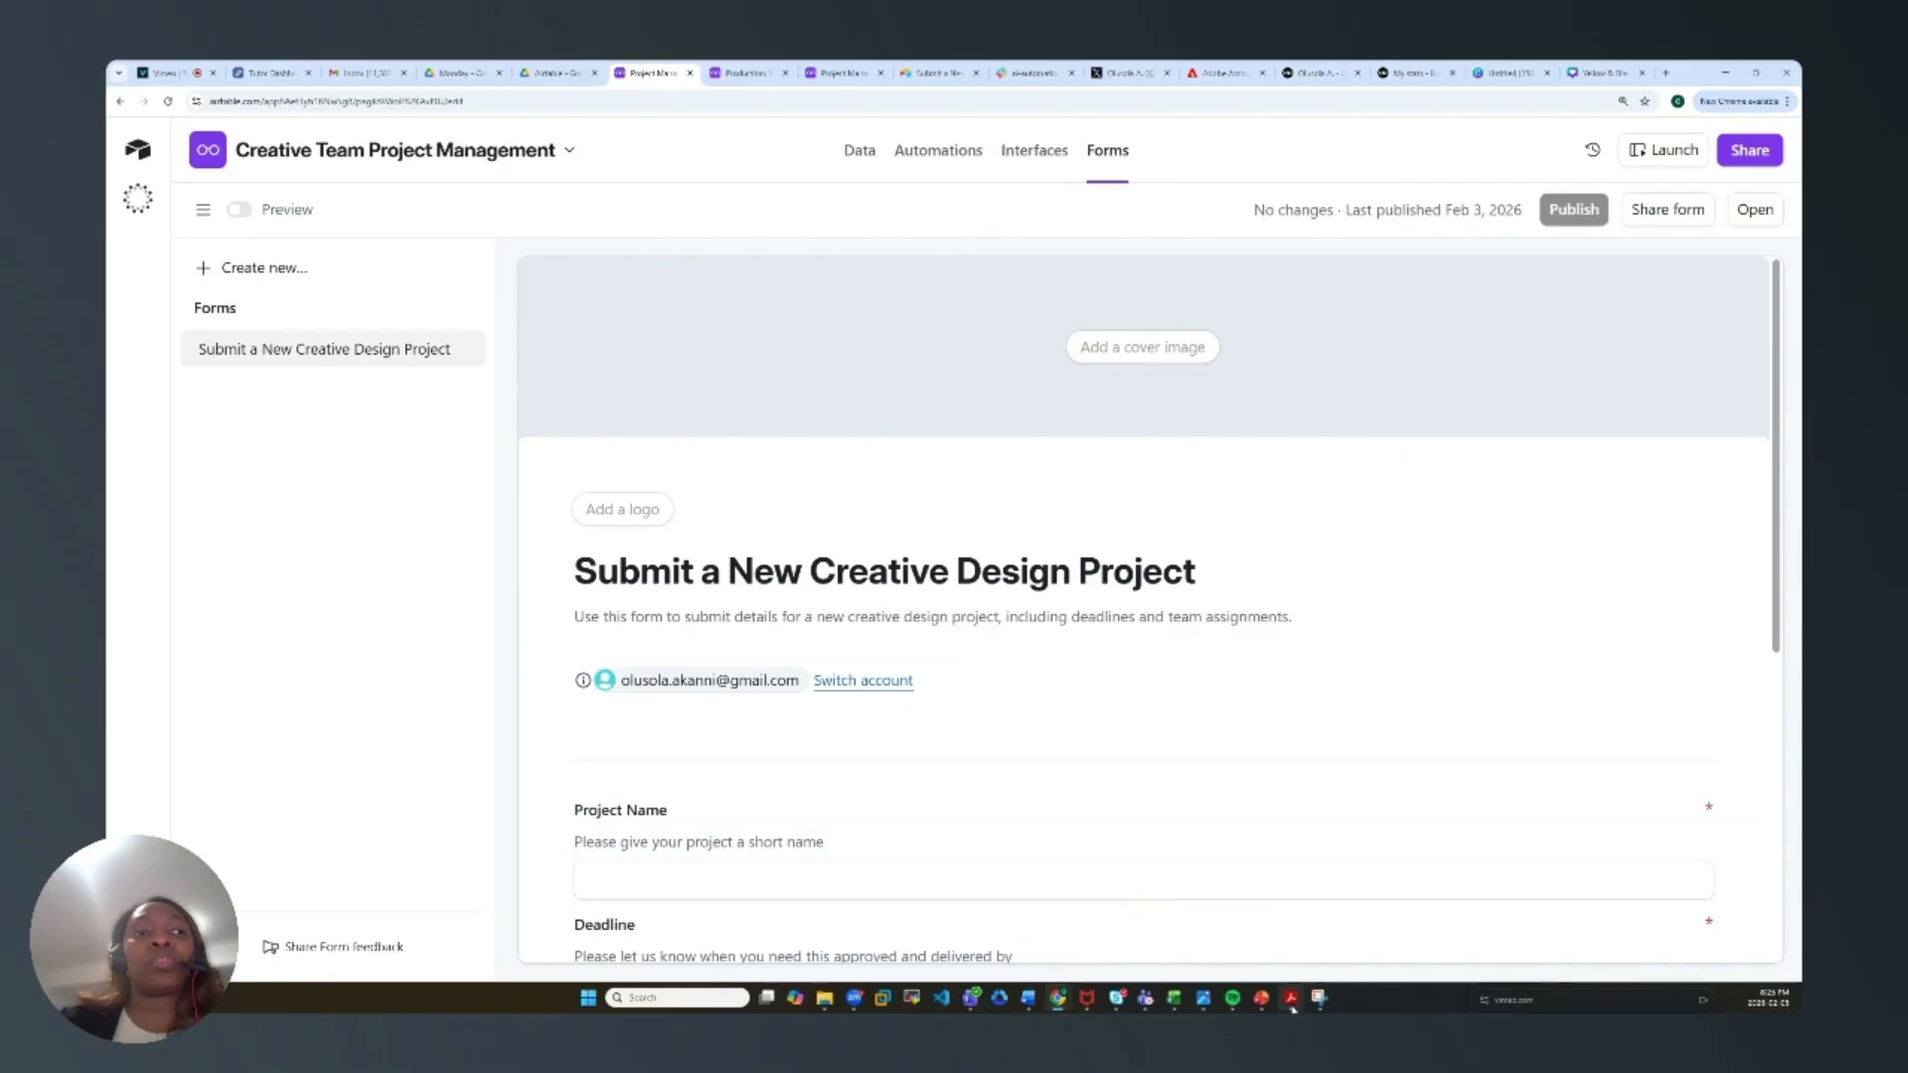
pyautogui.moveTo(1298, 1006)
pyautogui.click(1471, 924)
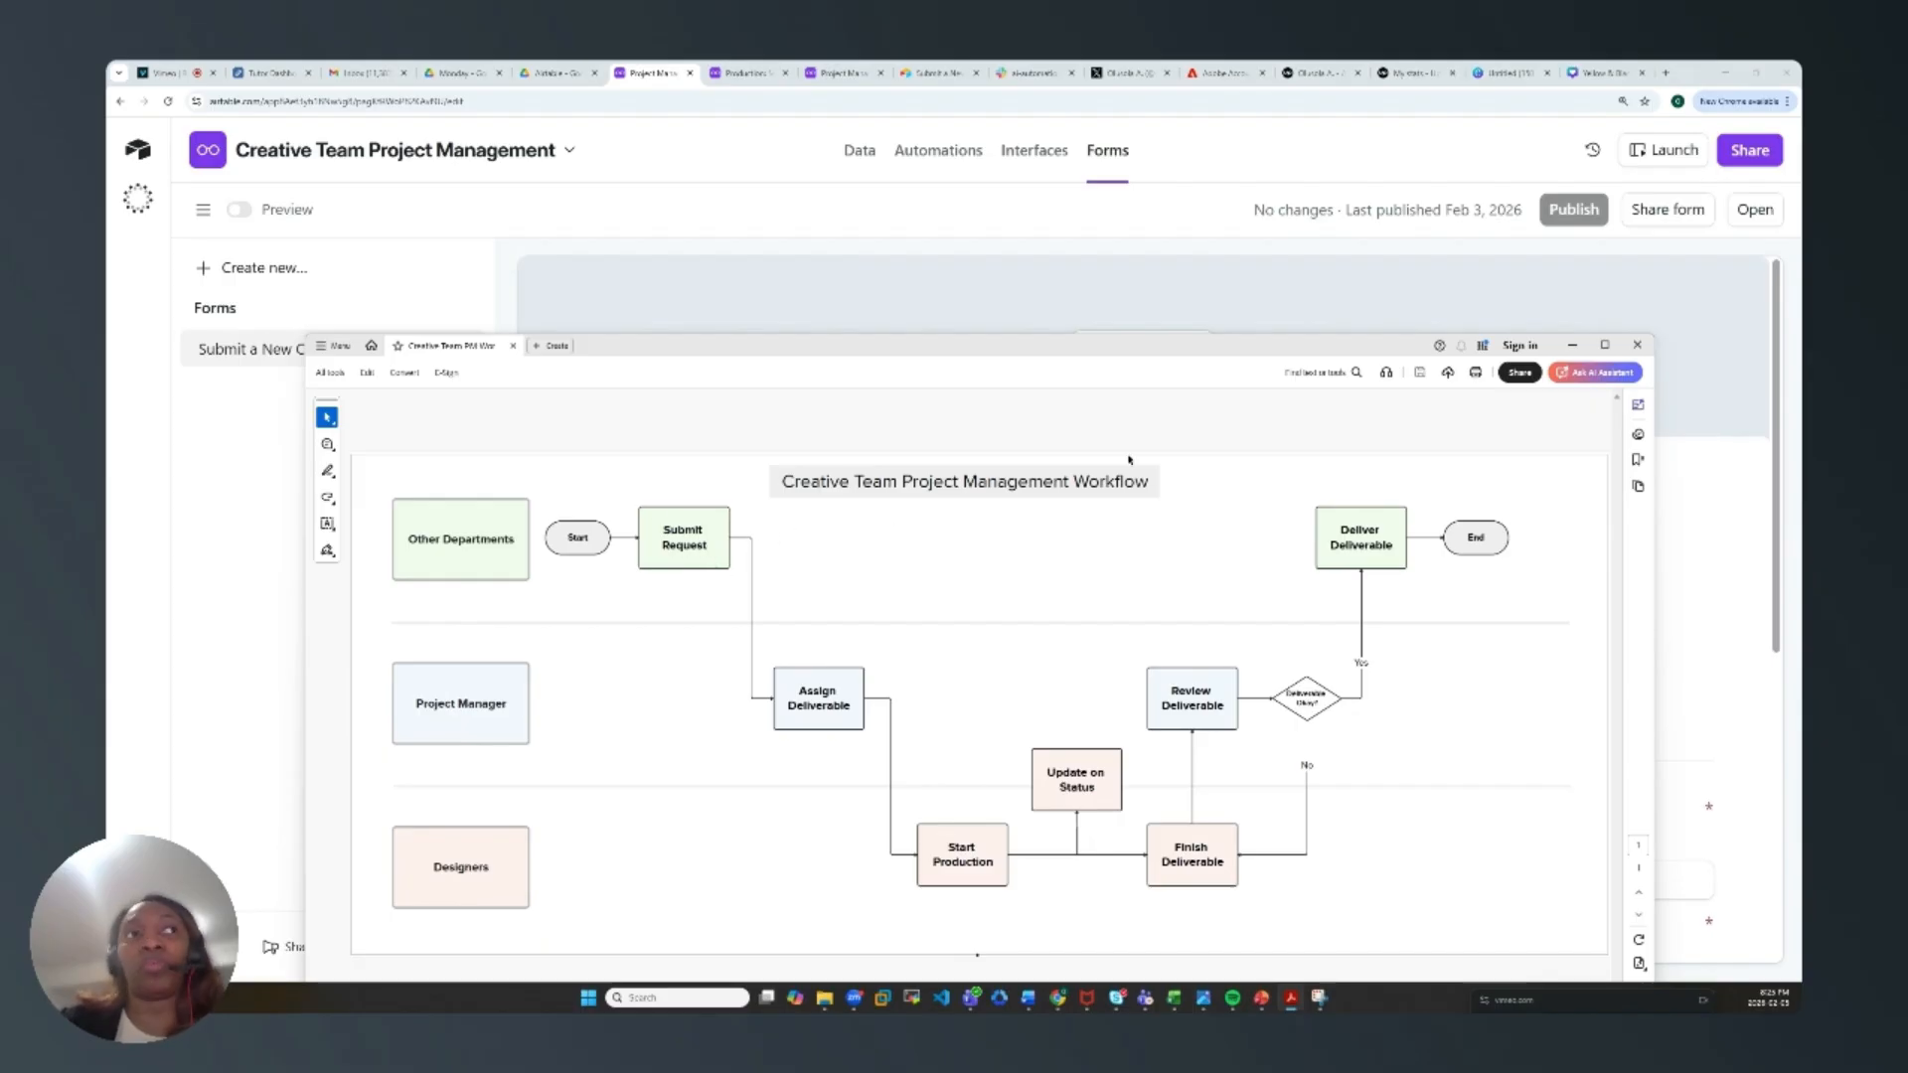
pyautogui.click(1572, 344)
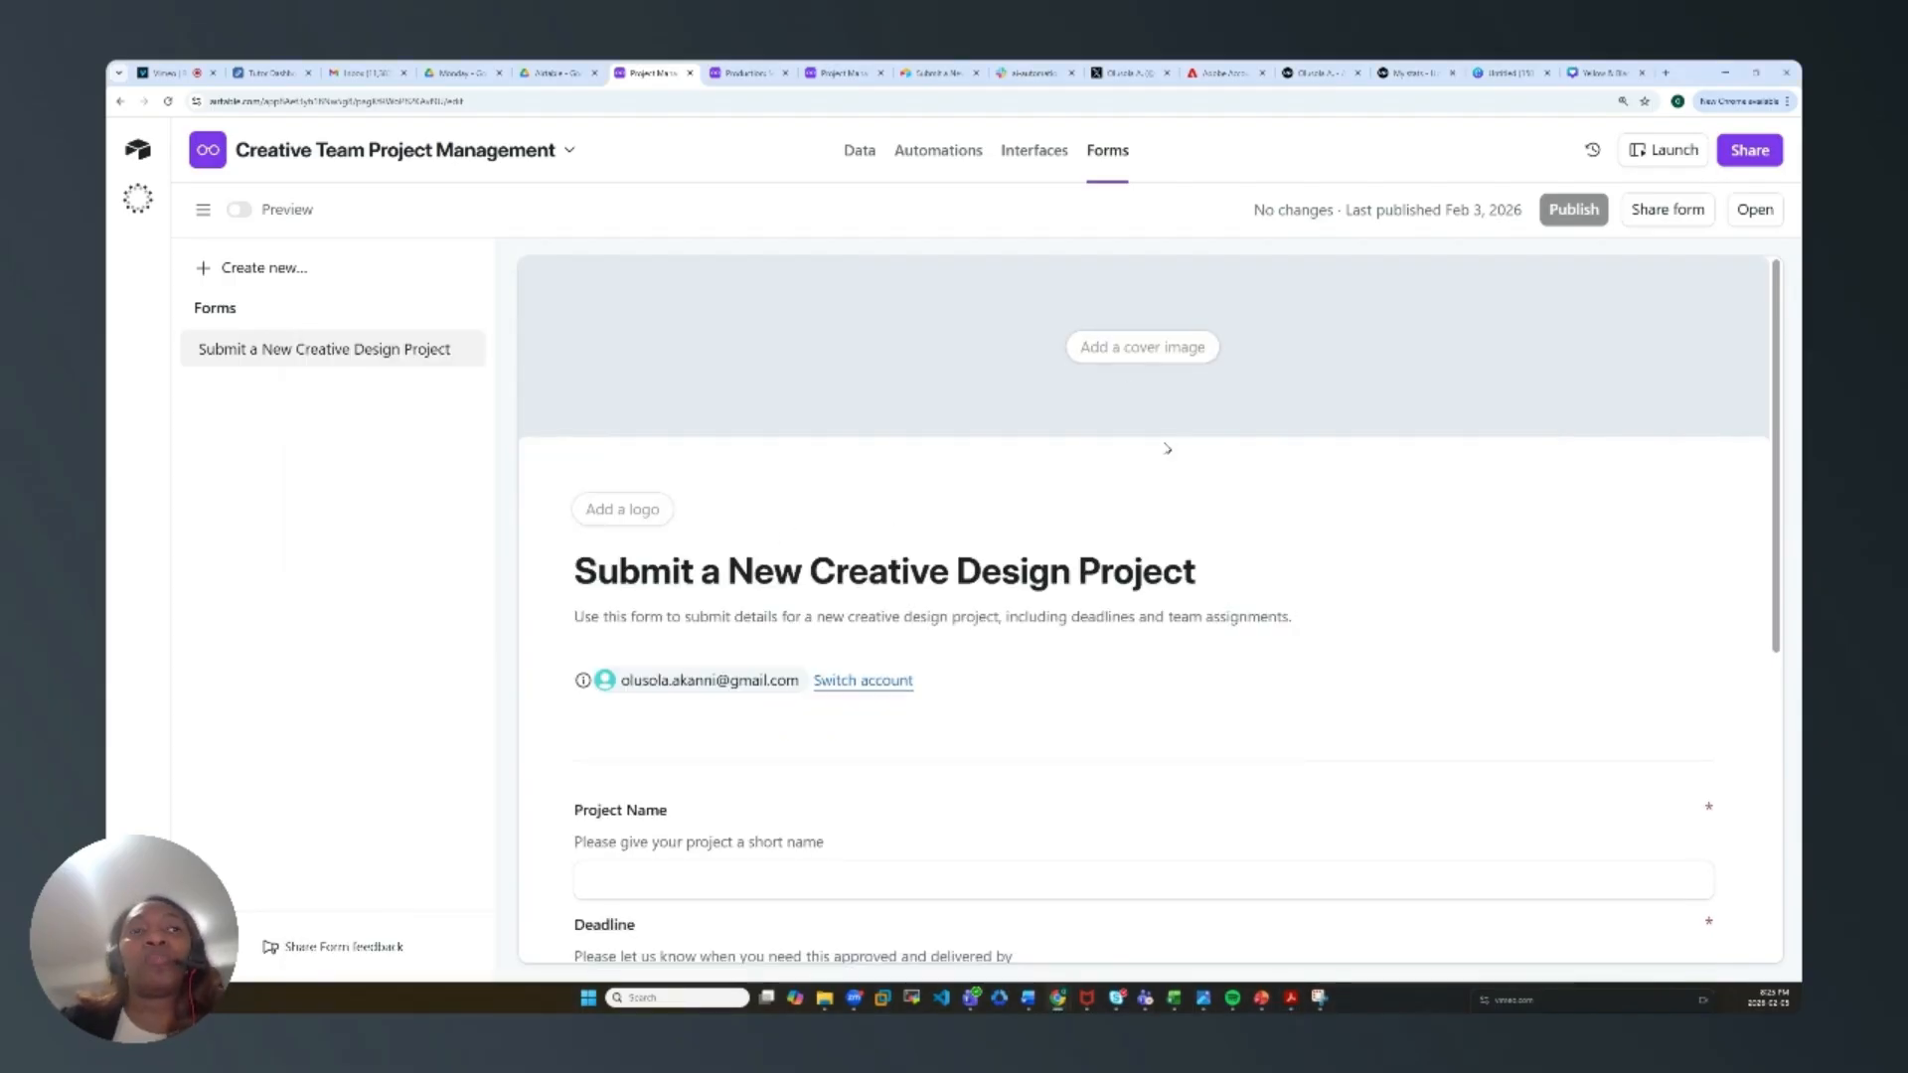
pyautogui.scroll(-3, 1389, 527)
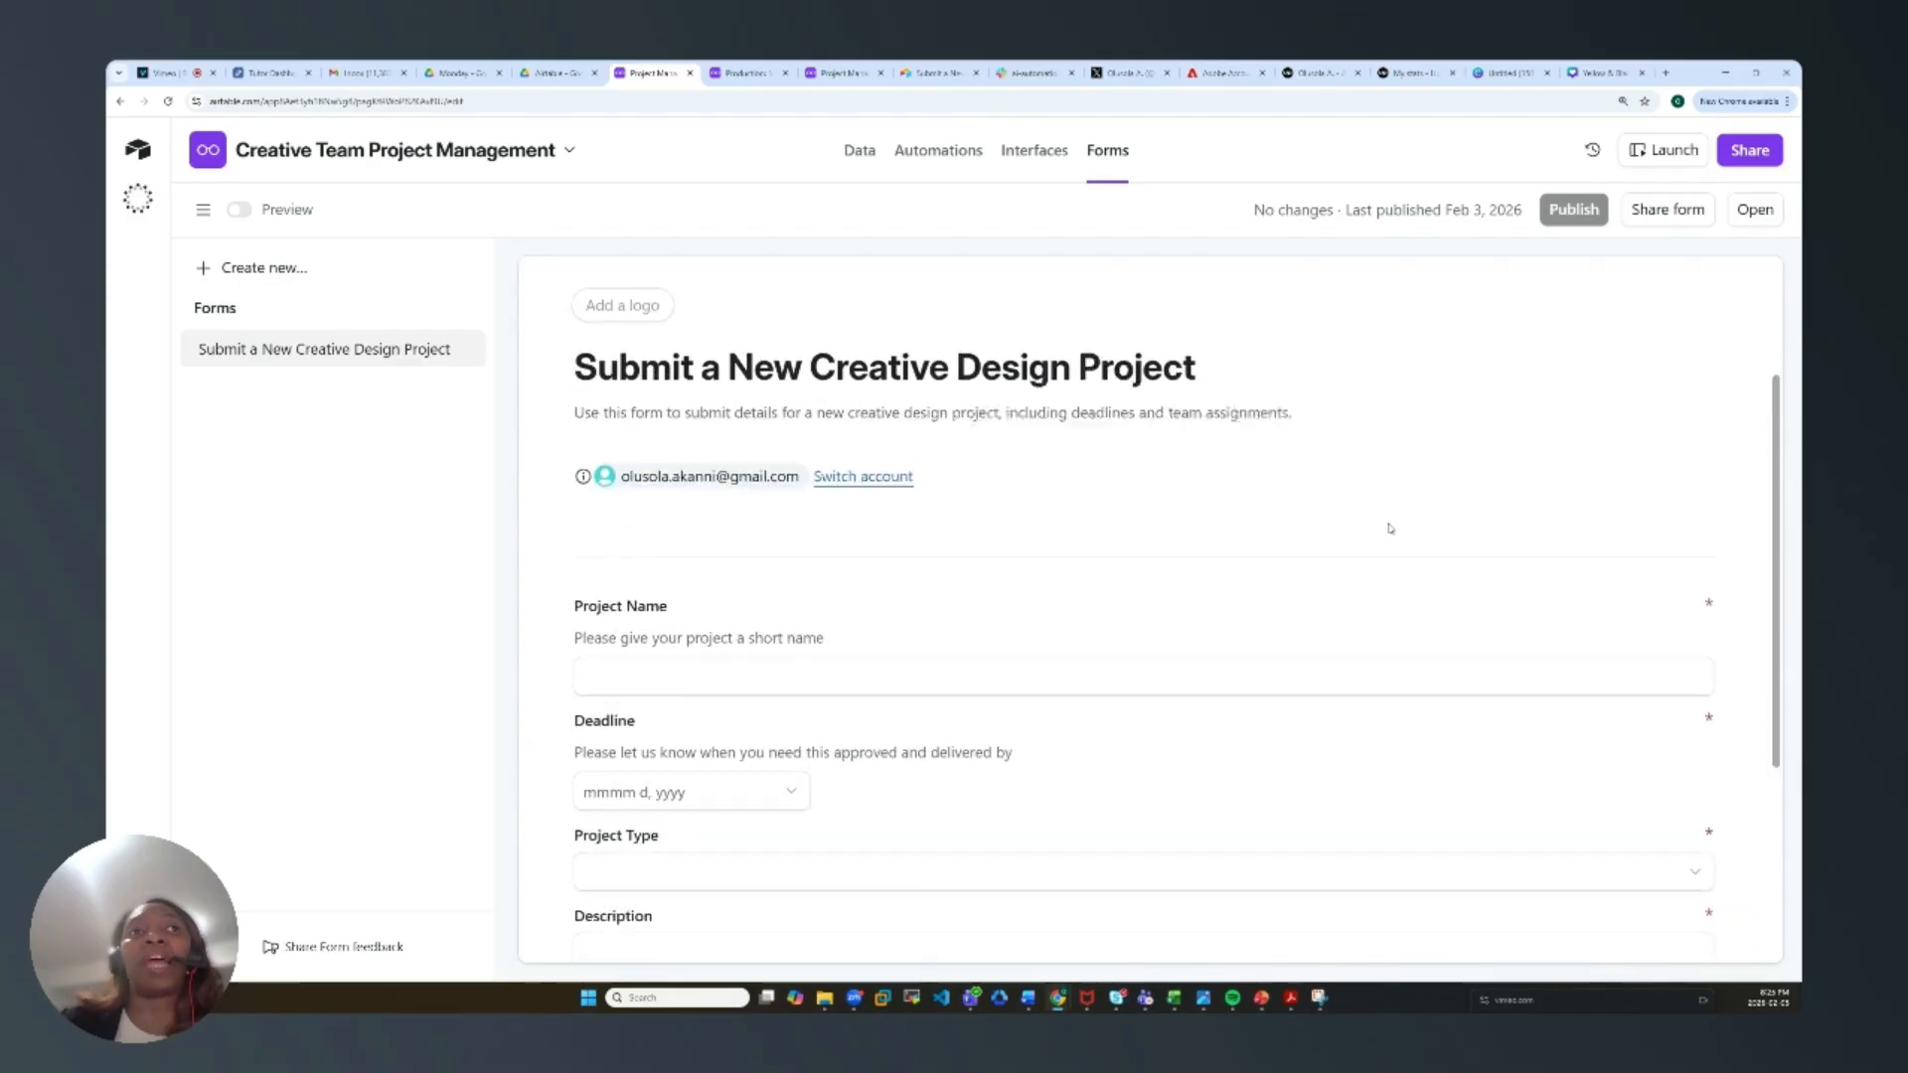
pyautogui.scroll(-3, 1373, 565)
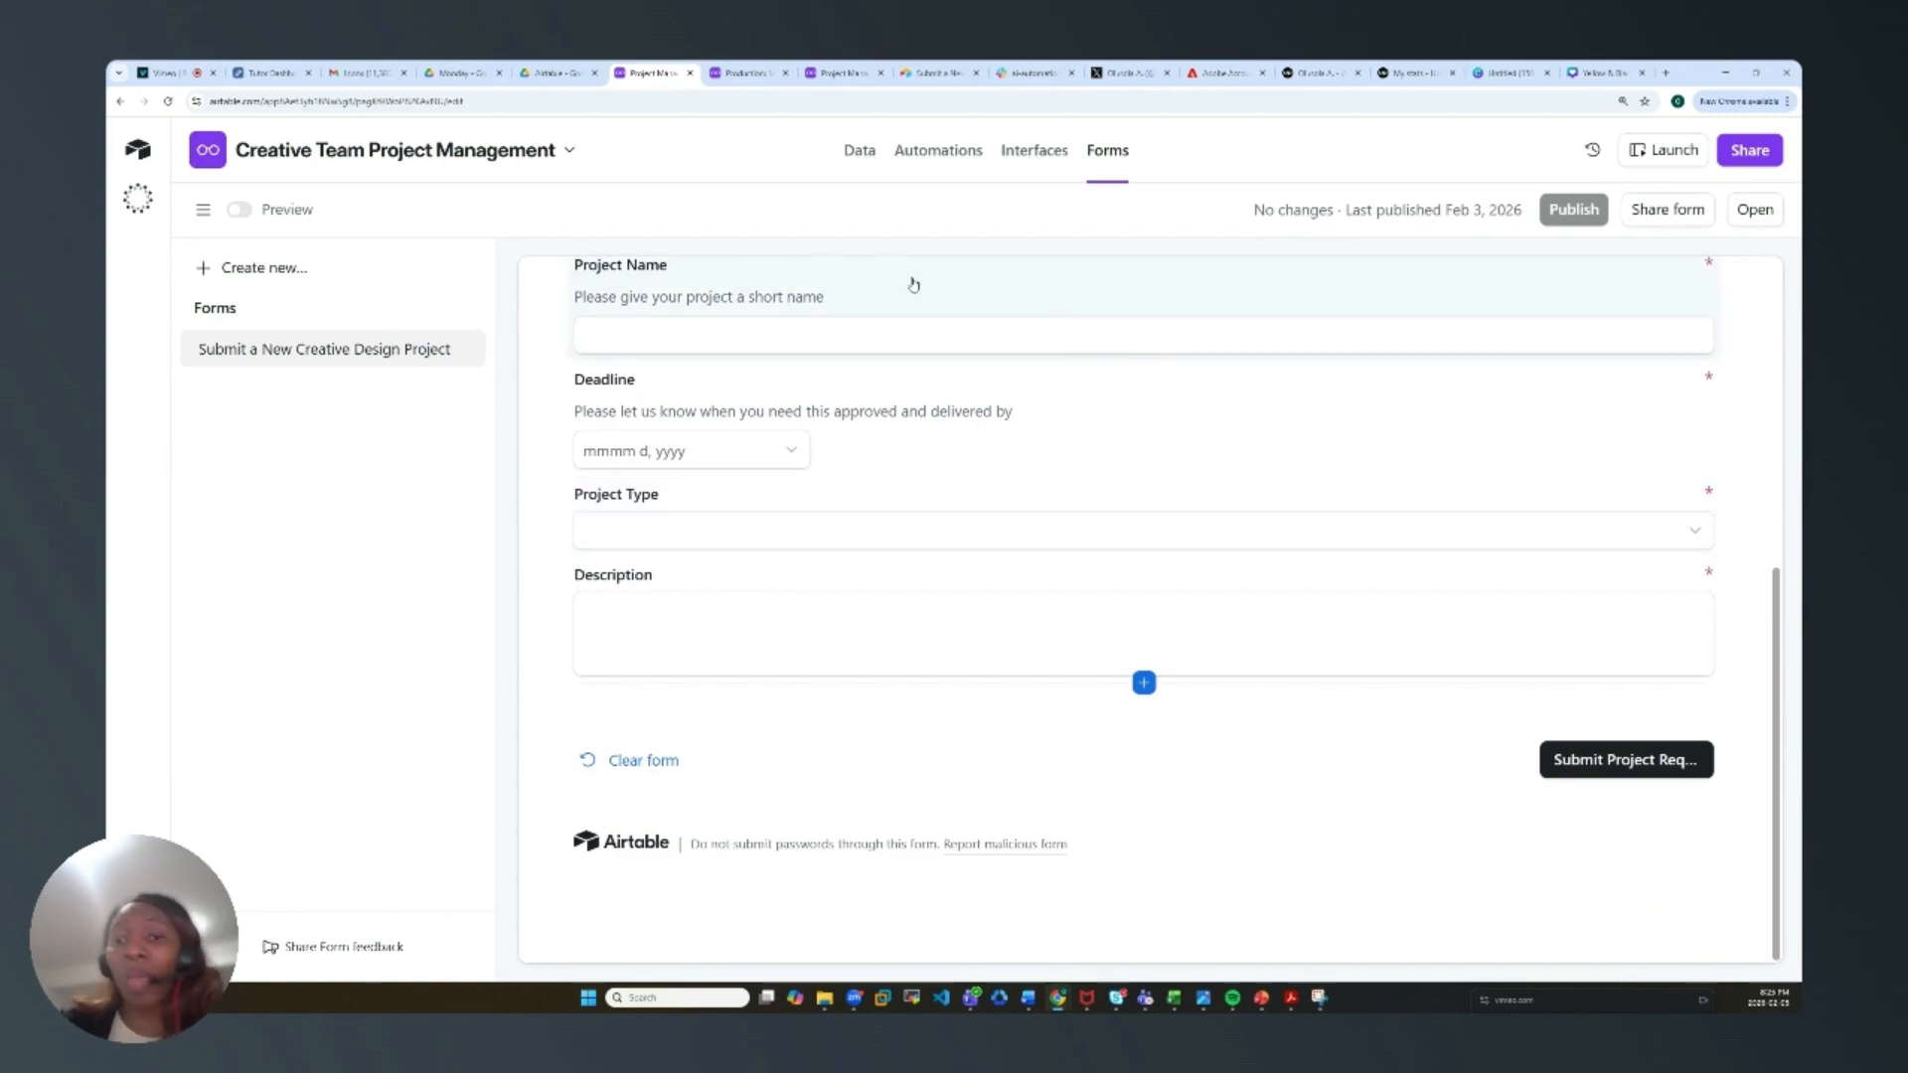
# Step: Recap the base's Data, Automations, Interfaces and Forms sections in turn
pyautogui.click(860, 150)
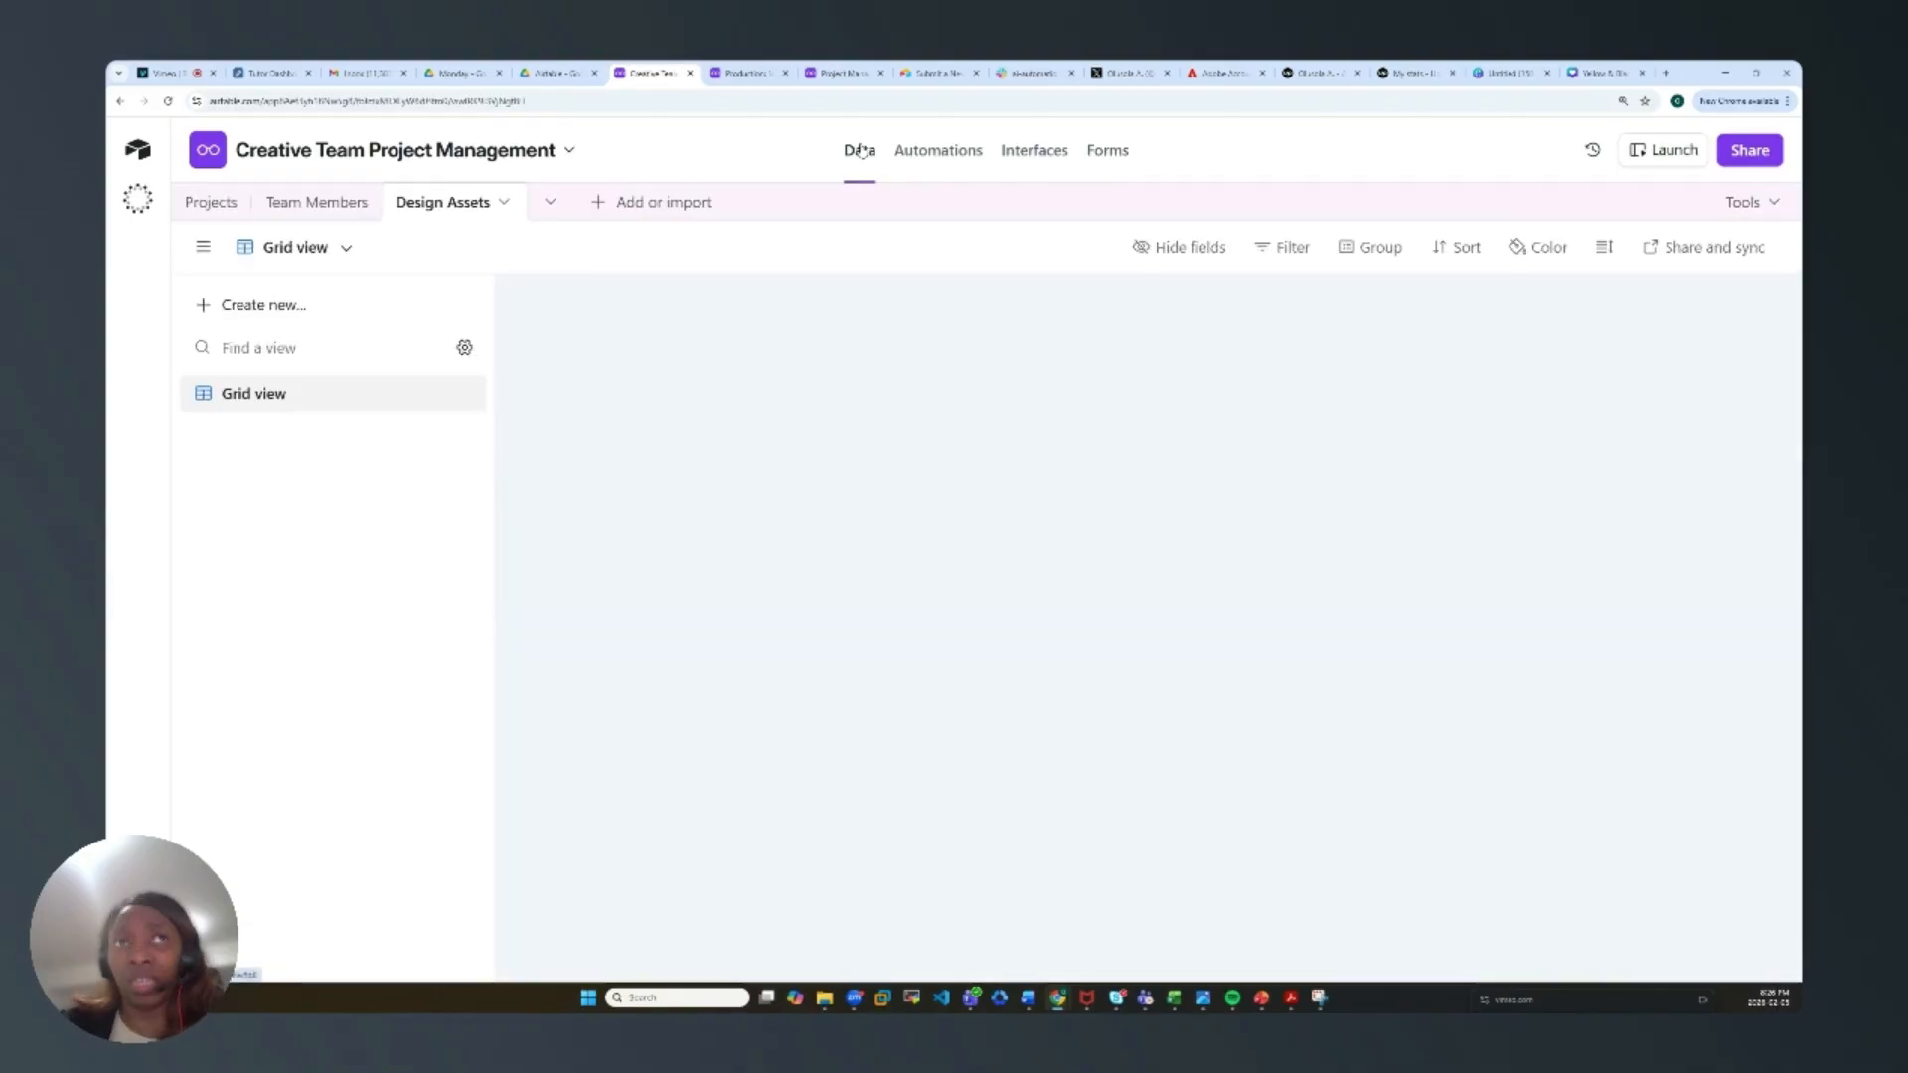
pyautogui.click(927, 161)
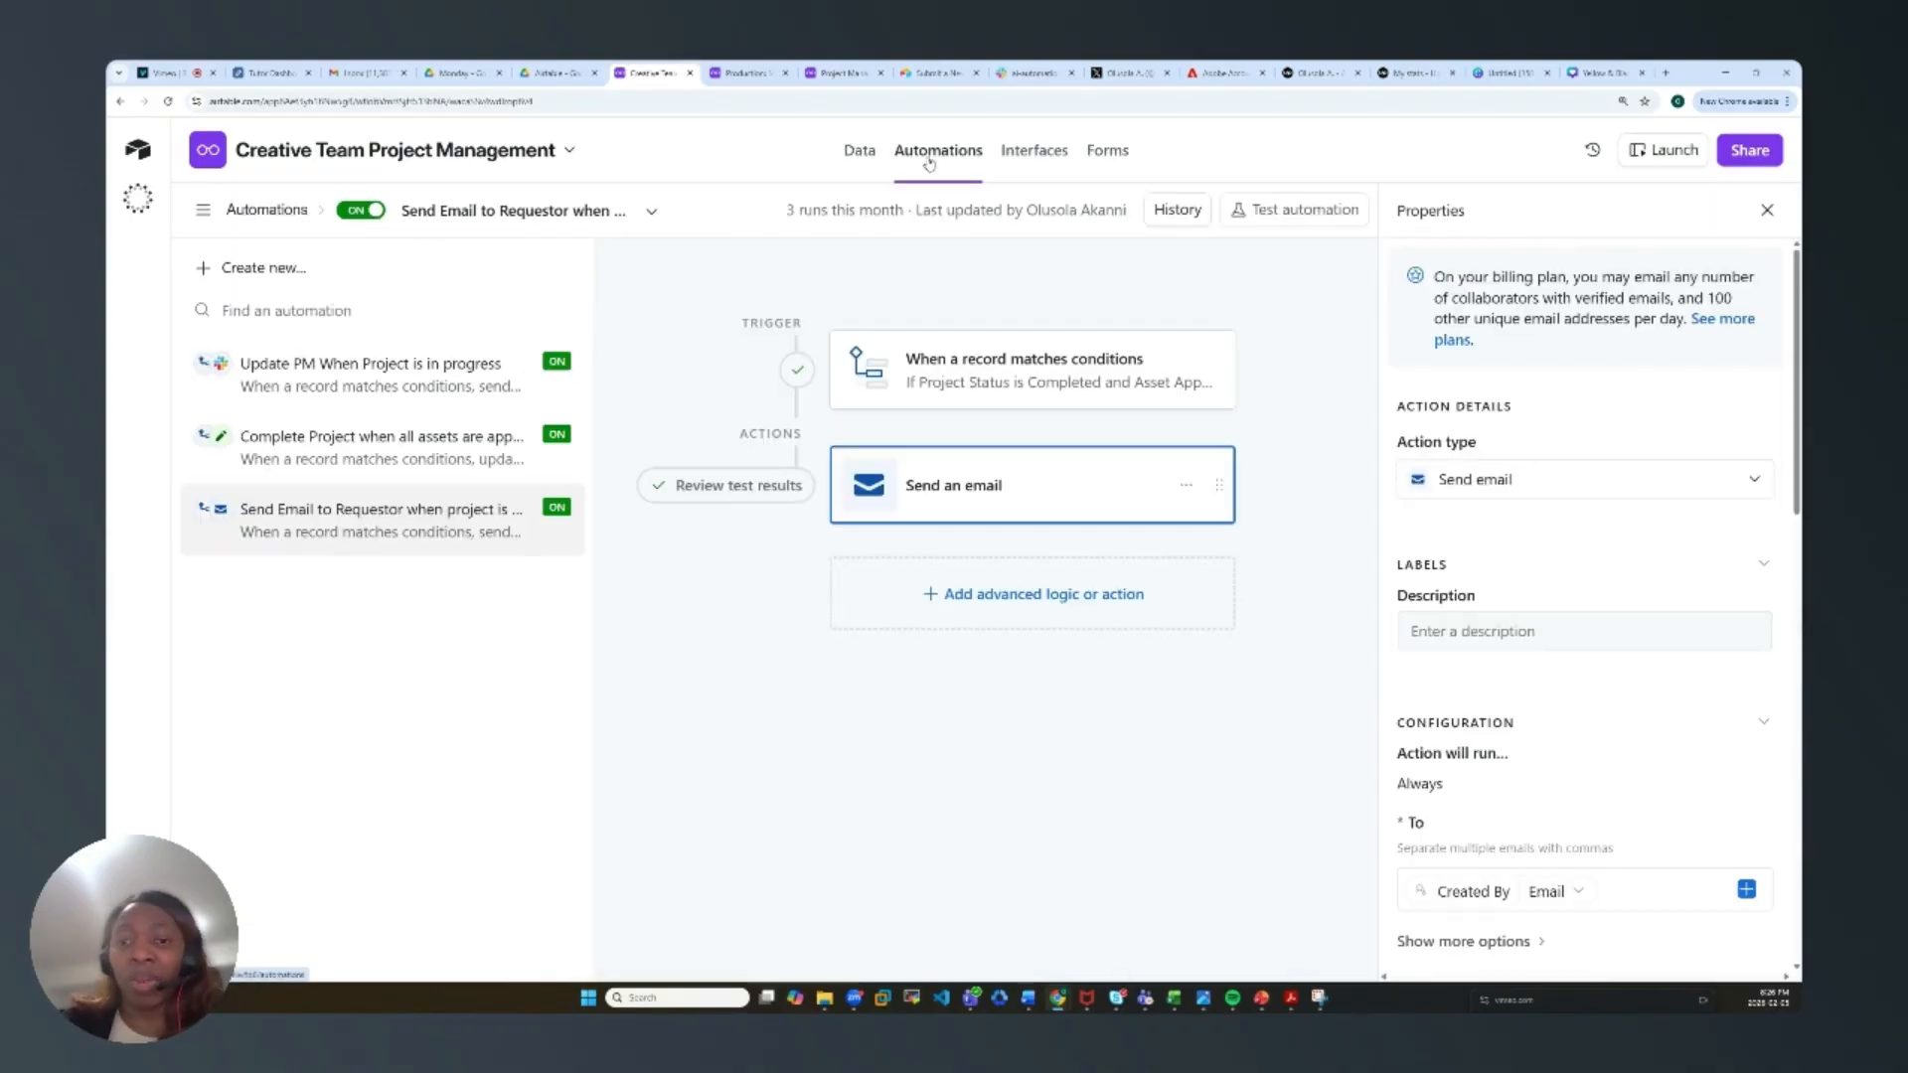
pyautogui.click(1047, 162)
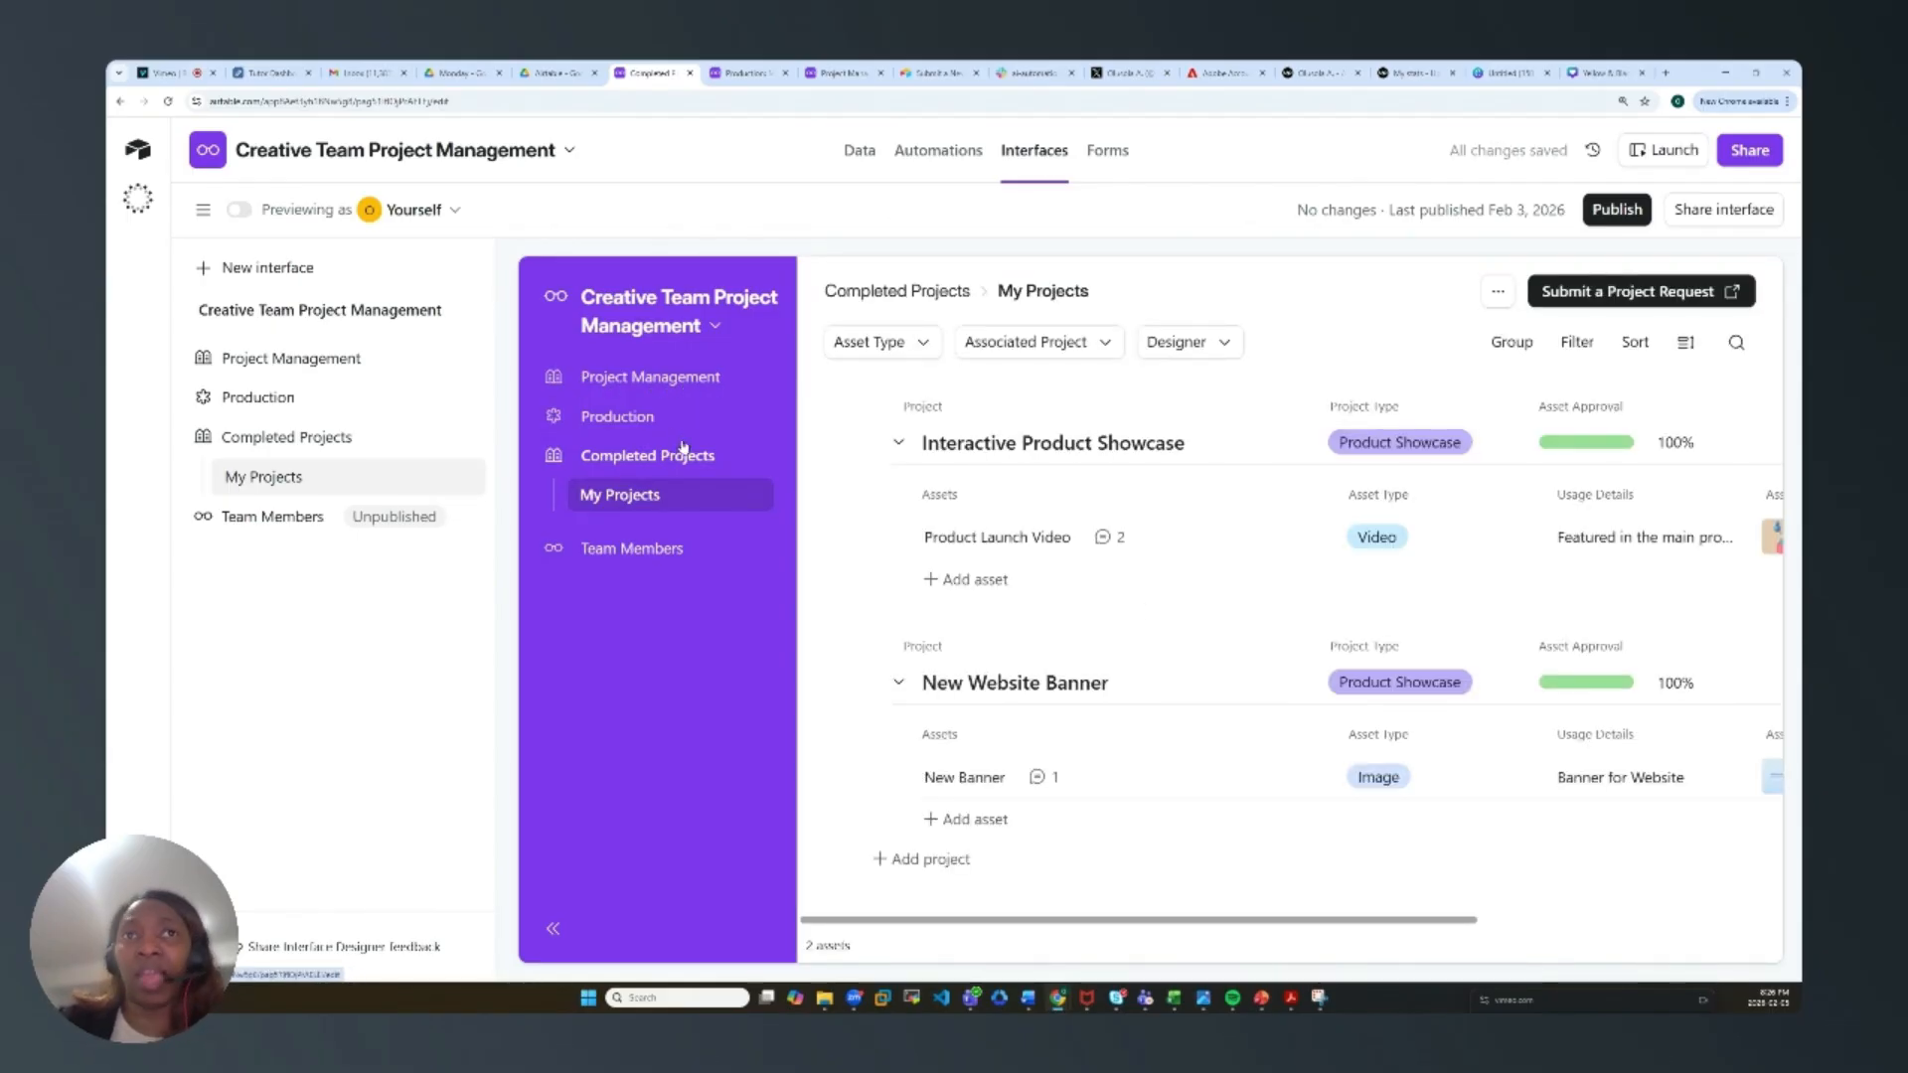
pyautogui.click(1108, 154)
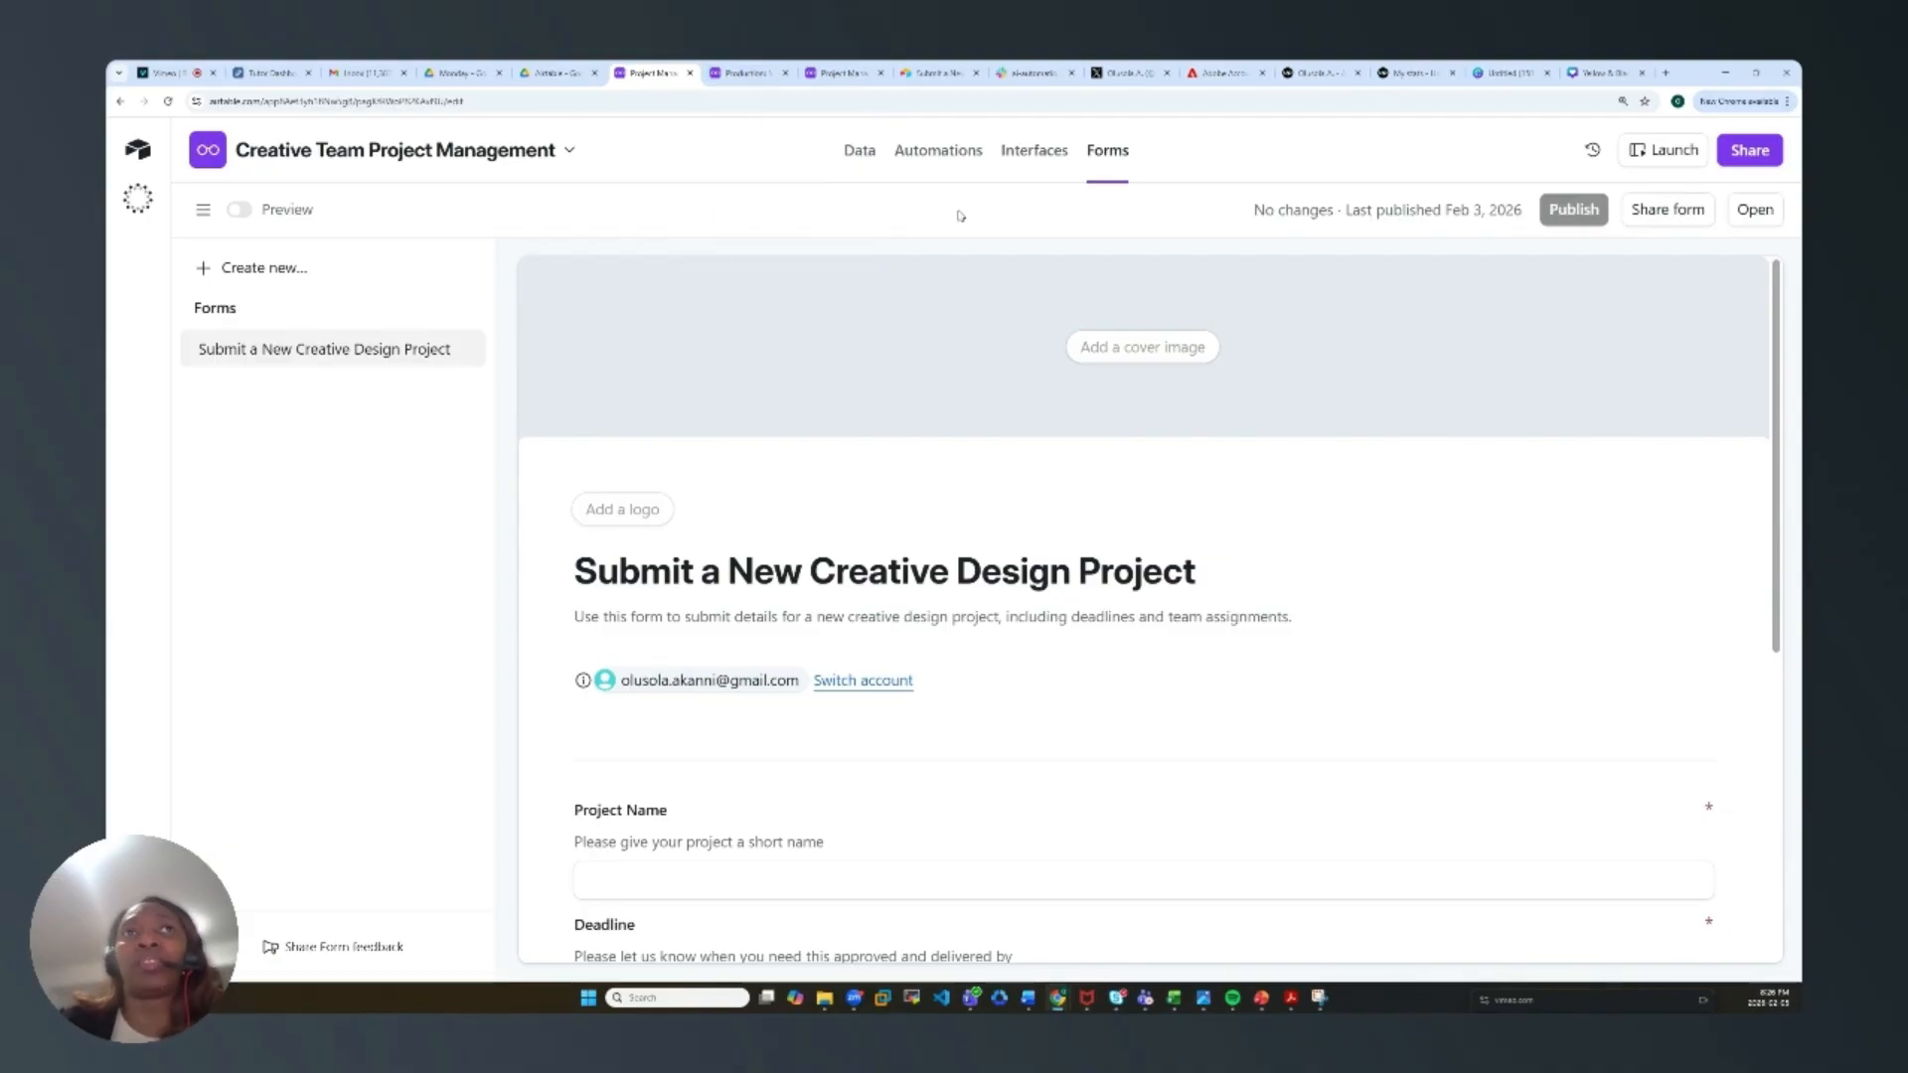
# Step: Switch to the published Project Management interface and open the Submit a New Creative Design Project form
pyautogui.click(745, 76)
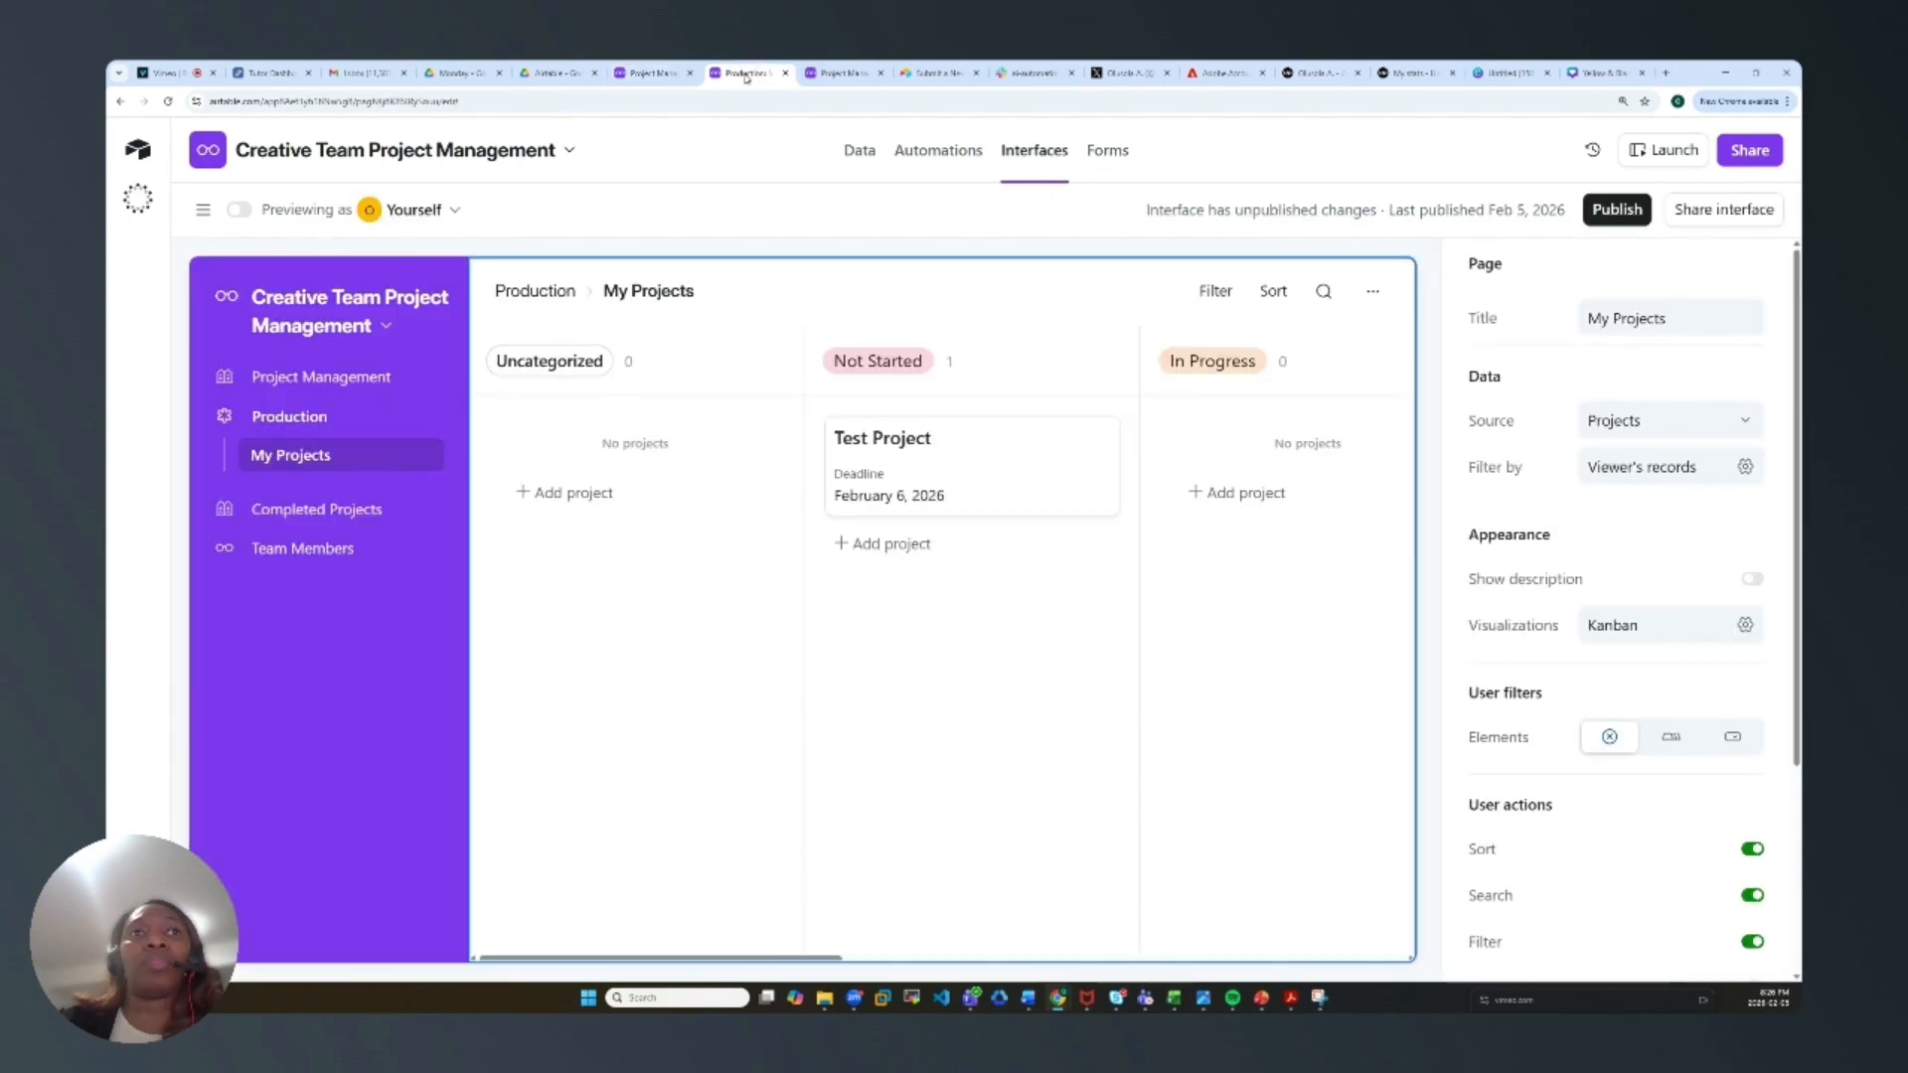
pyautogui.click(840, 73)
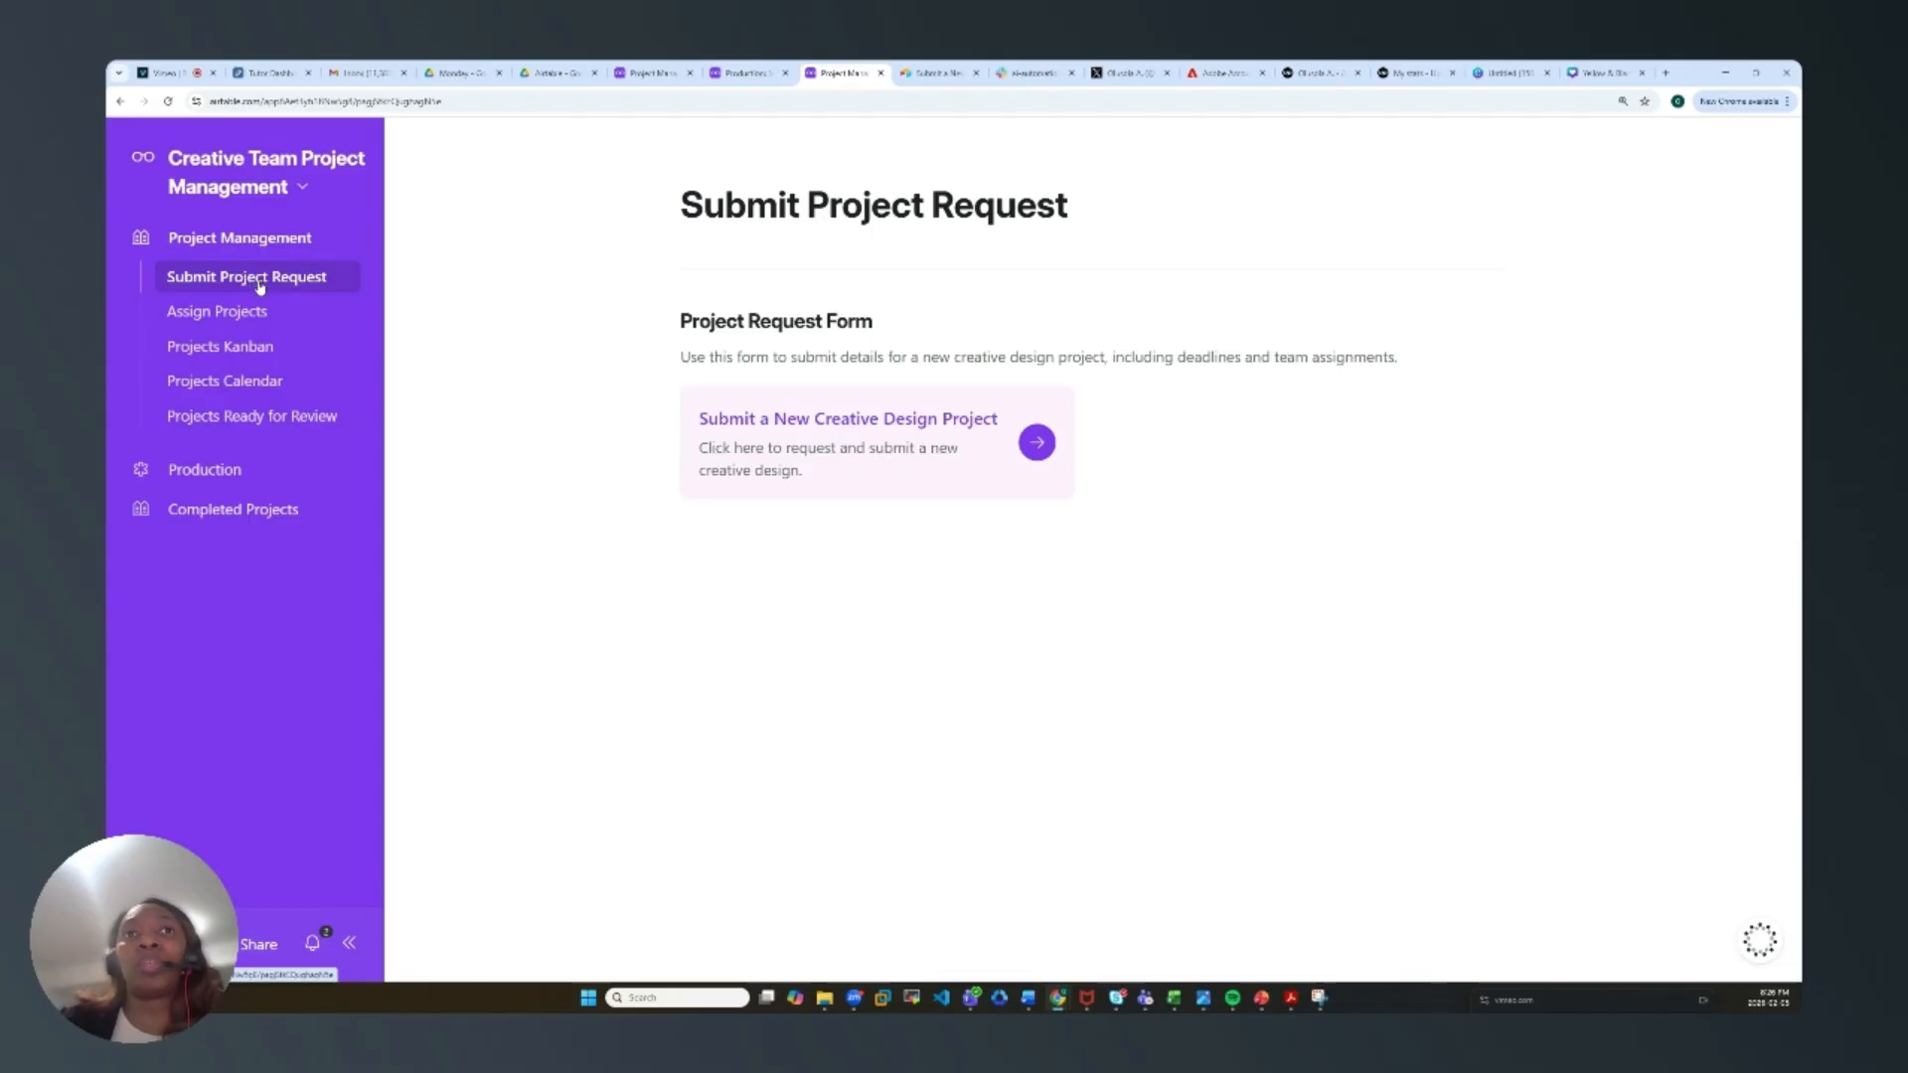
pyautogui.click(814, 425)
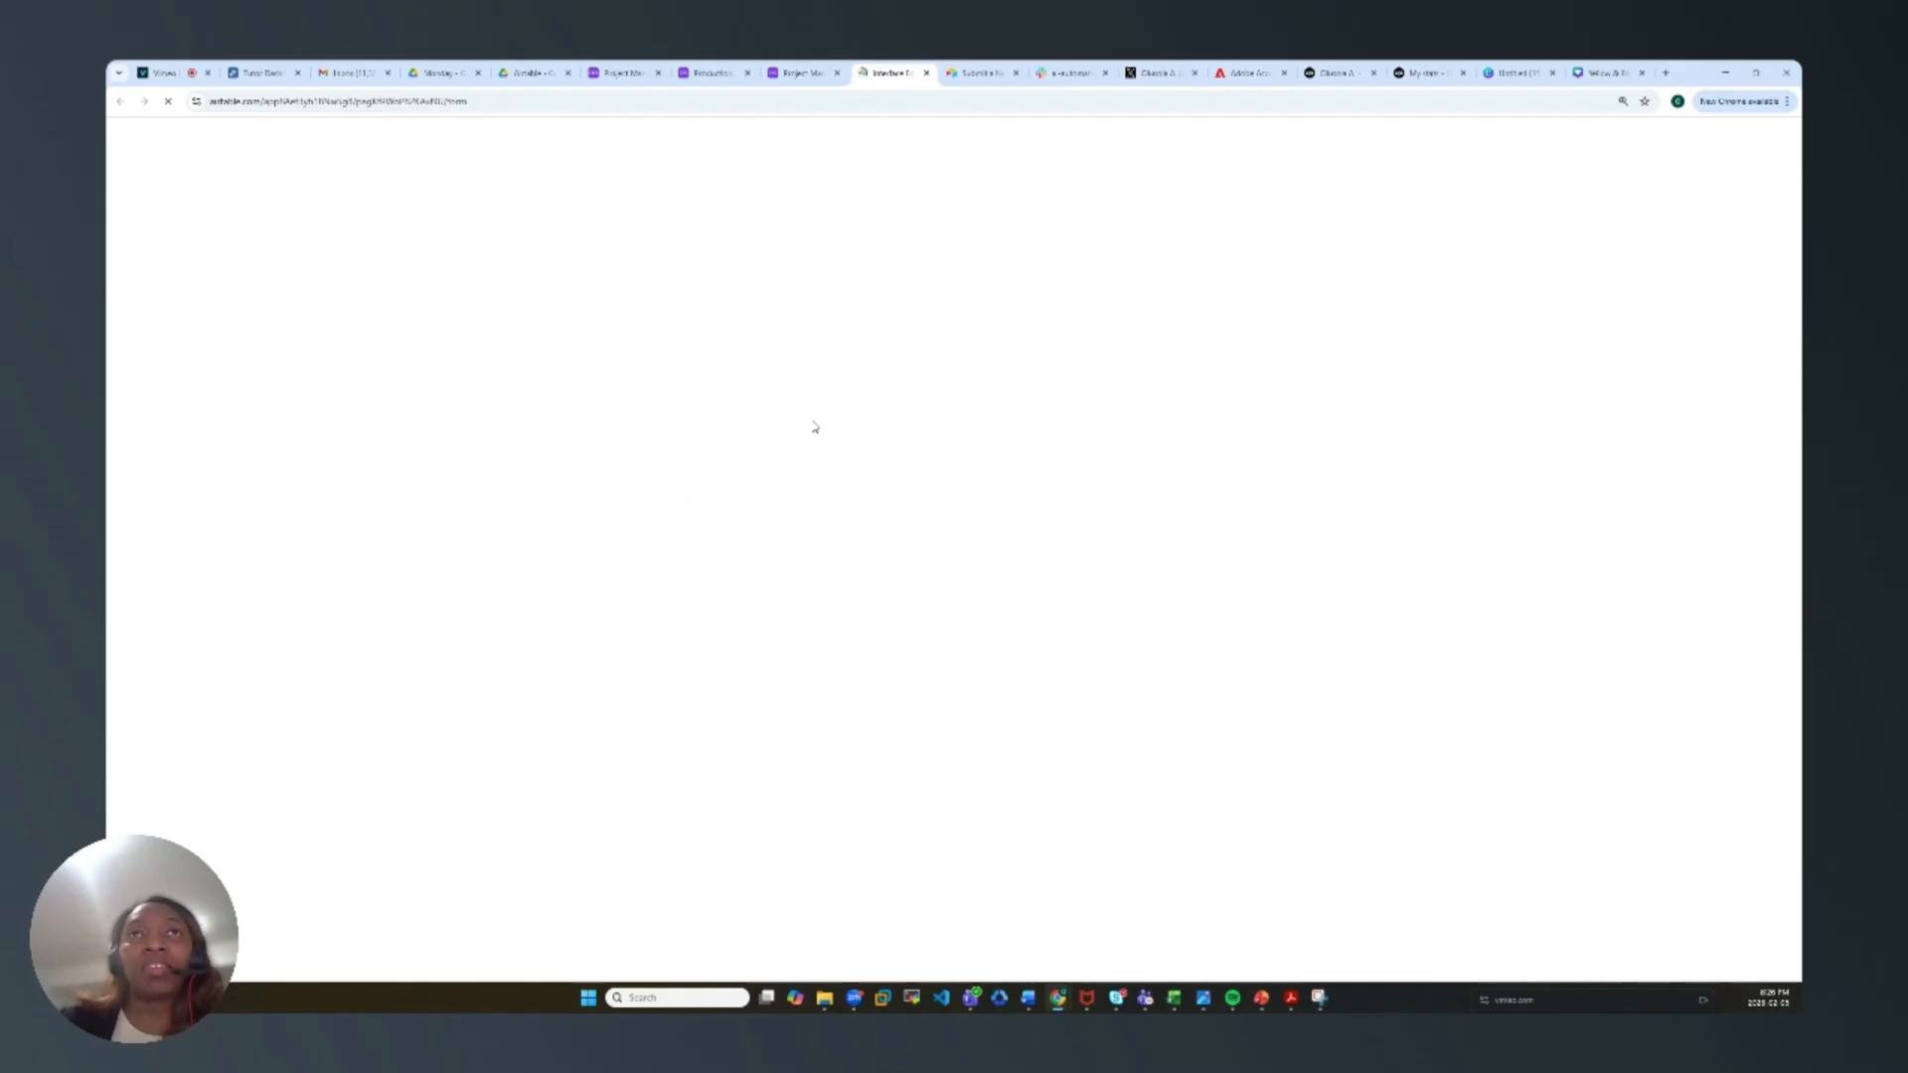
# Step: Fill in the request with project name Project Plato, deadline February 6, 2026 and project type Product Showcase
pyautogui.click(491, 602)
pyautogui.write('Project Plato')
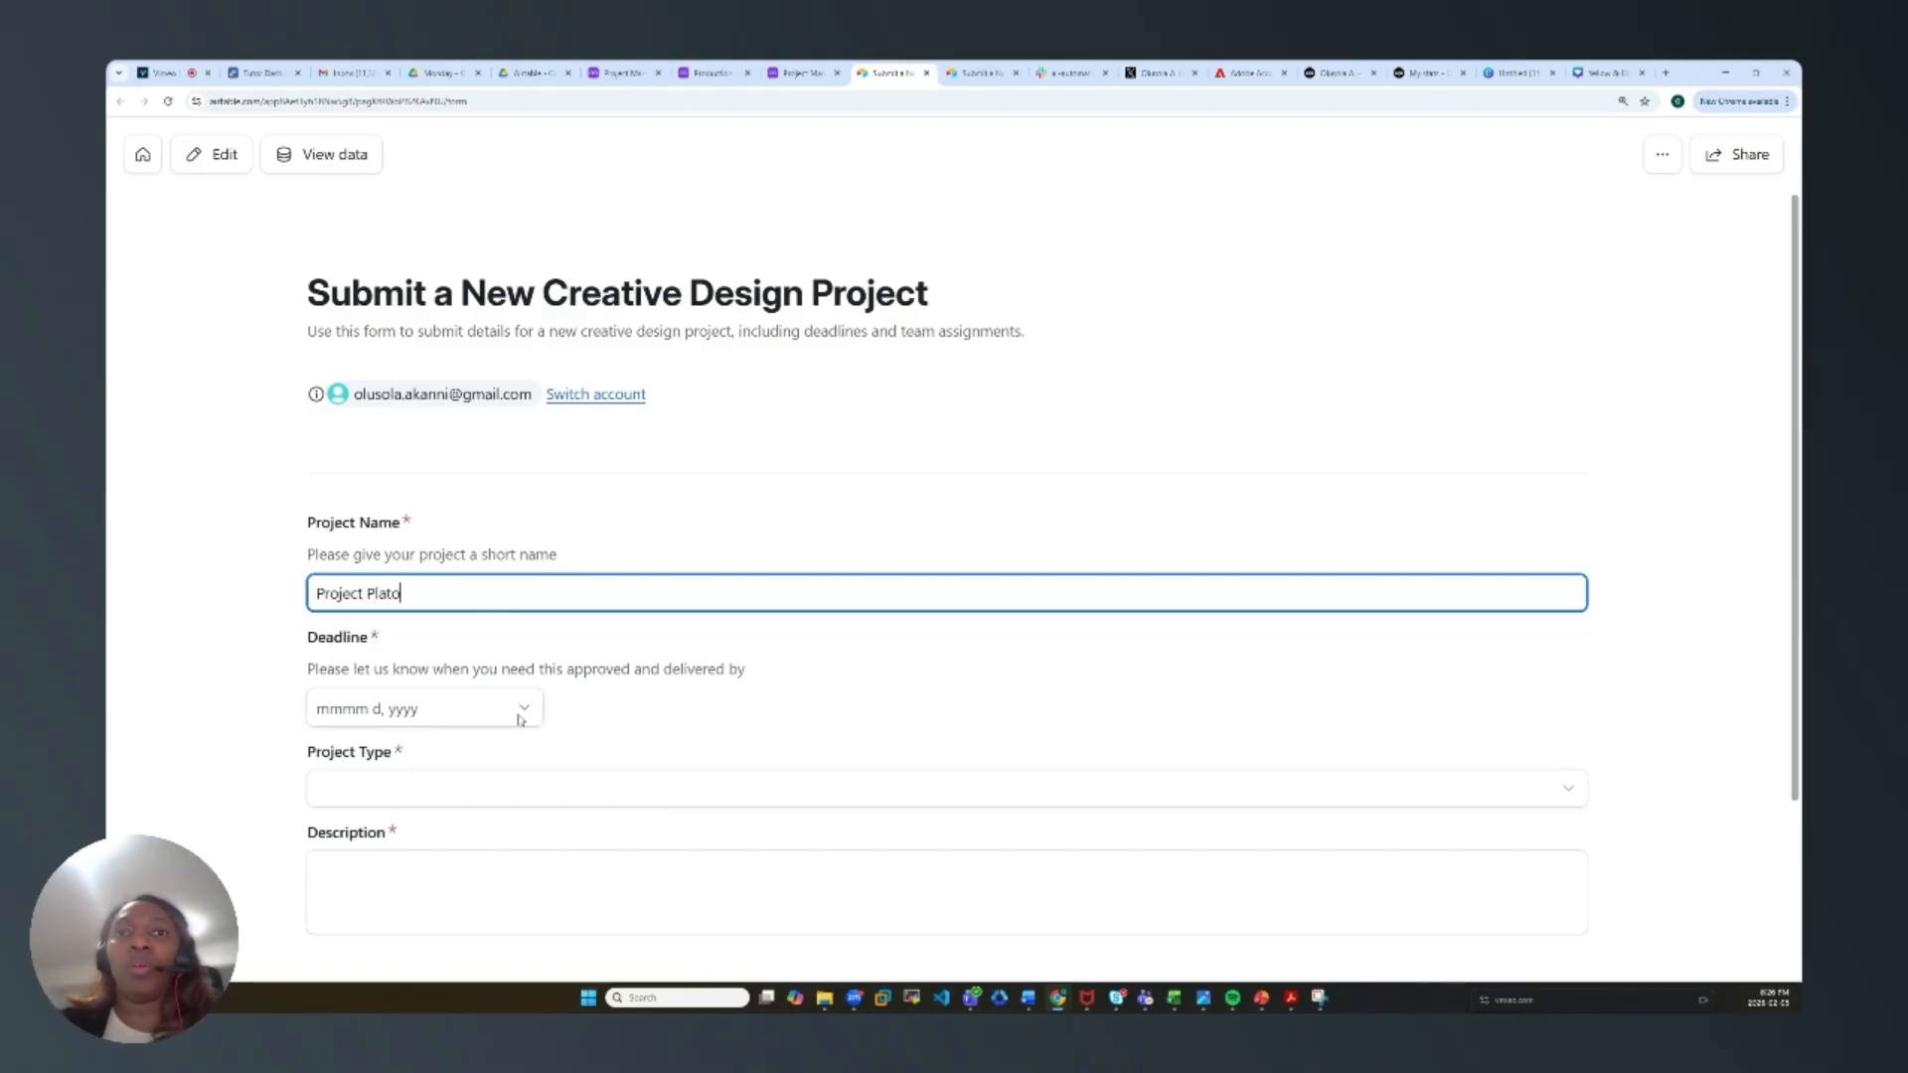
pyautogui.click(517, 712)
pyautogui.click(546, 827)
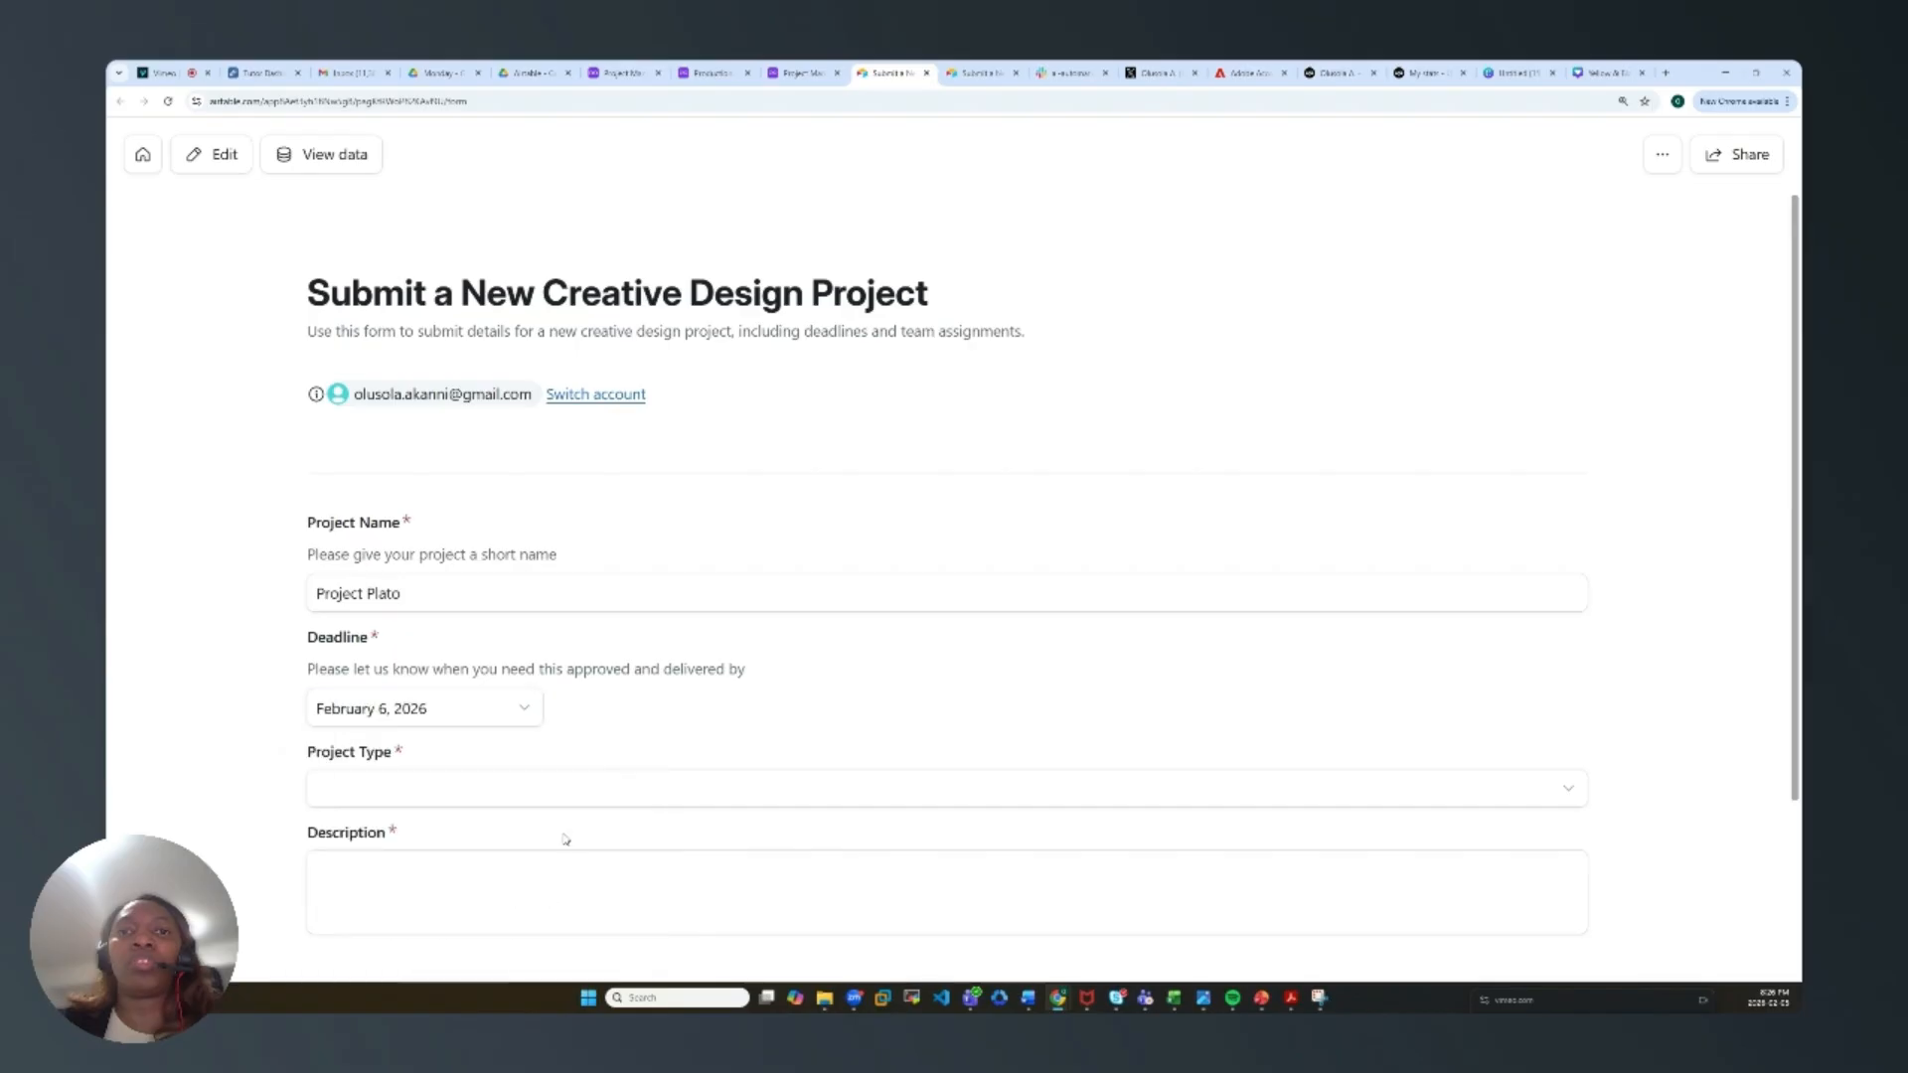
pyautogui.scroll(-3, 888, 628)
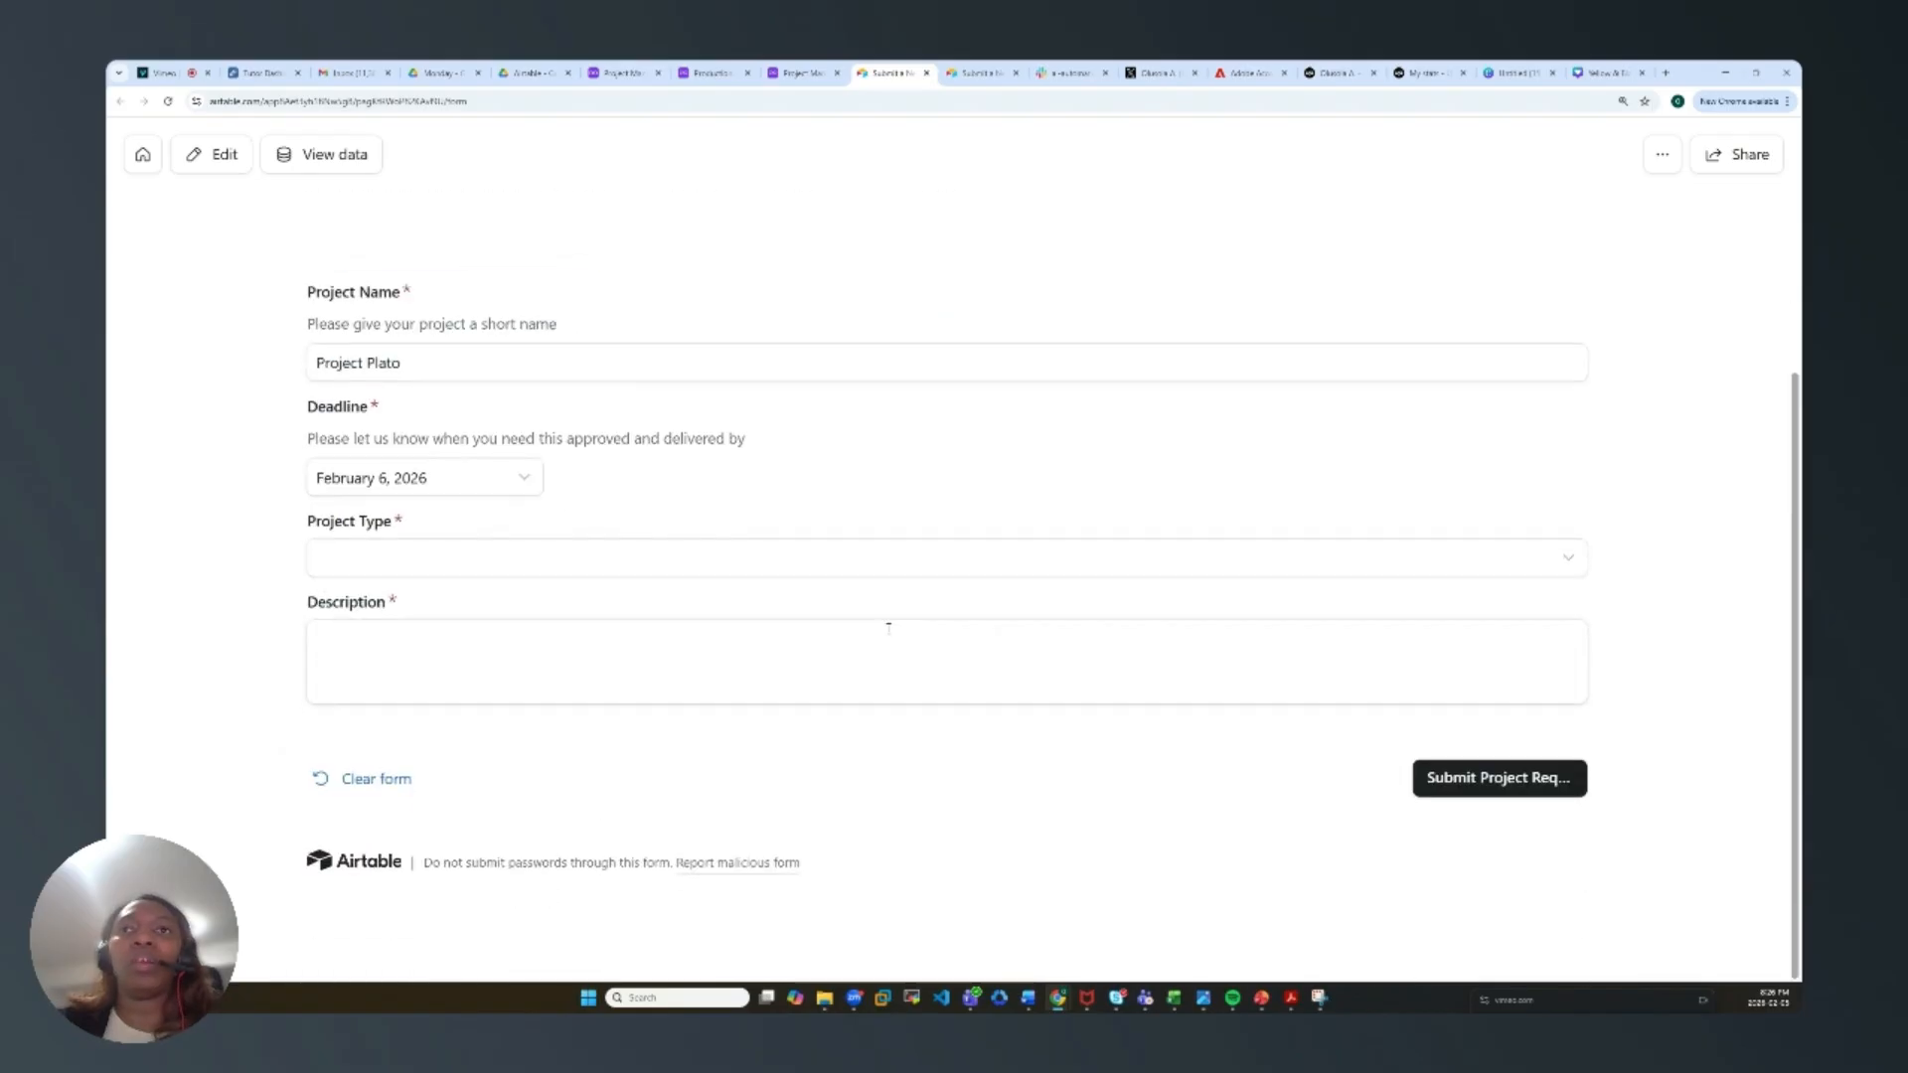
pyautogui.click(661, 559)
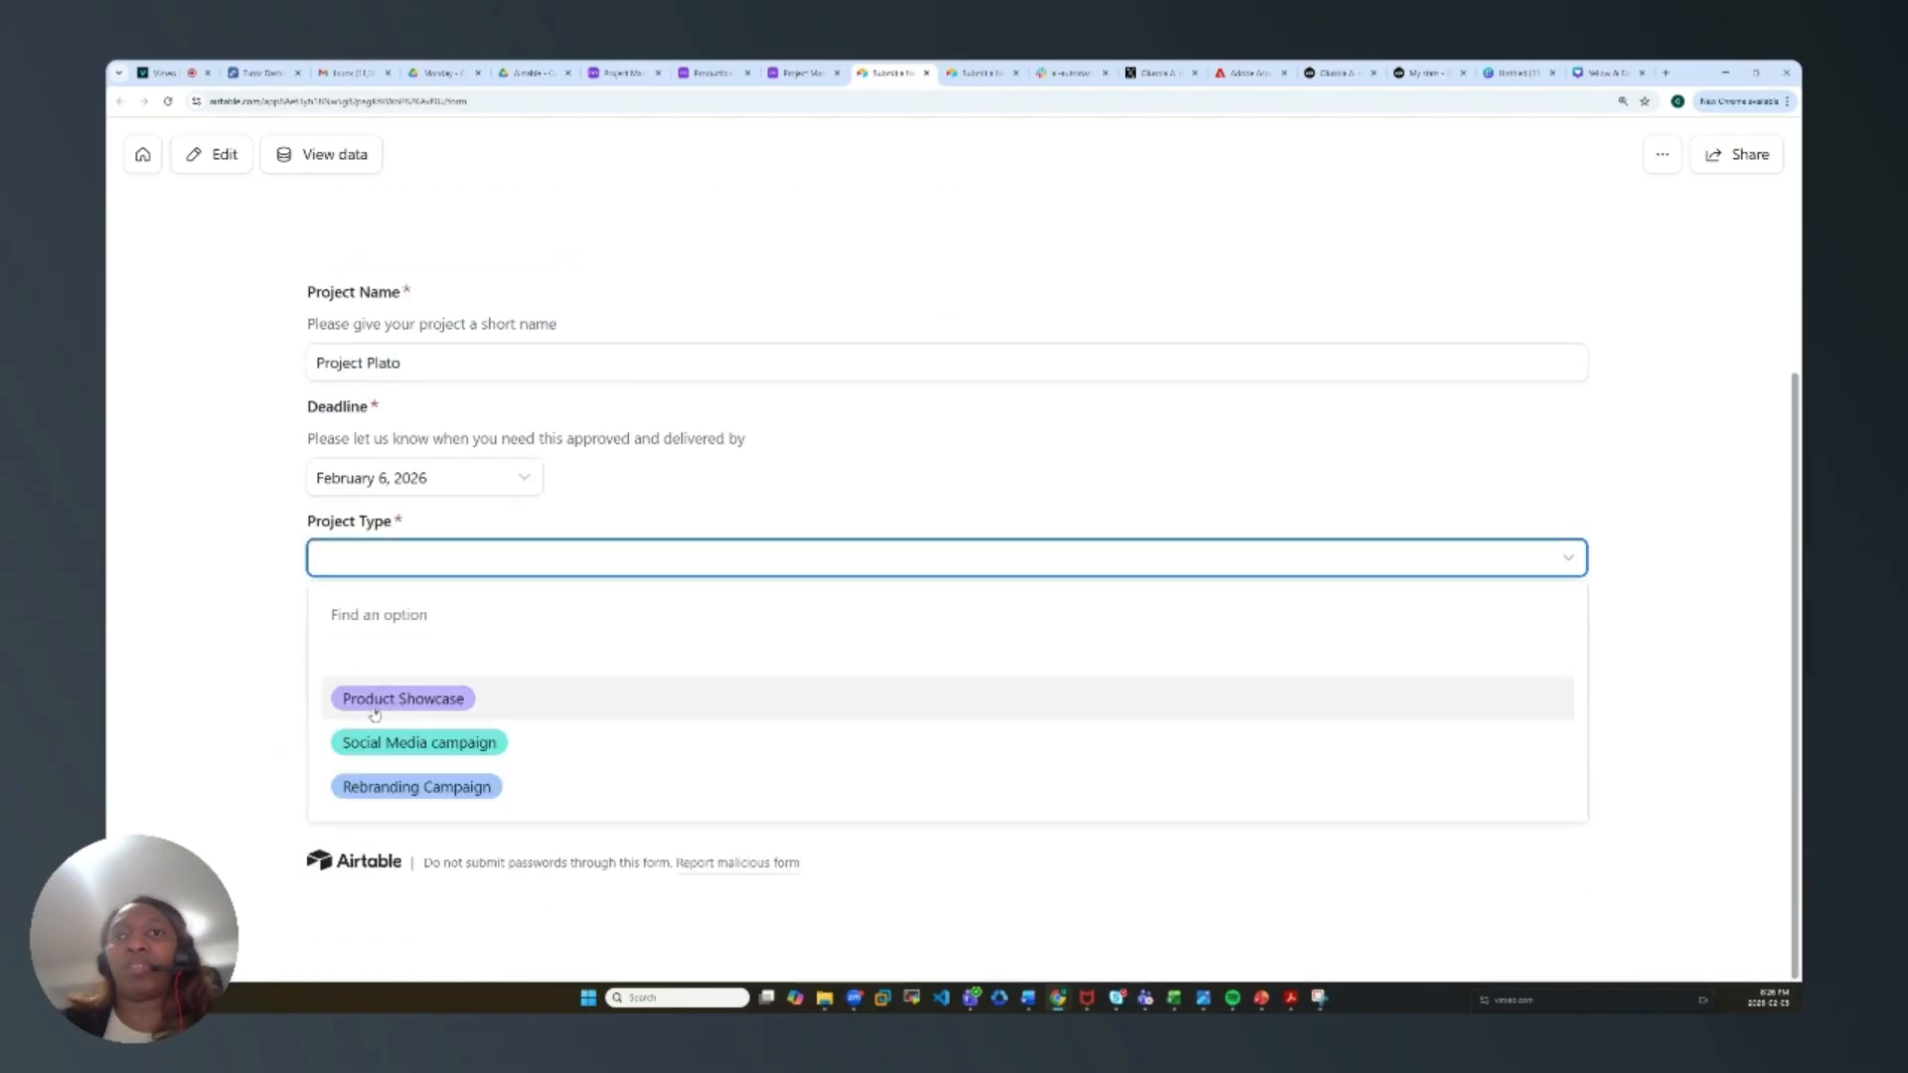
pyautogui.click(399, 698)
# Step: Enter the description "We want a catalogue that showcases our new products in project plato" and submit the project request
pyautogui.click(497, 676)
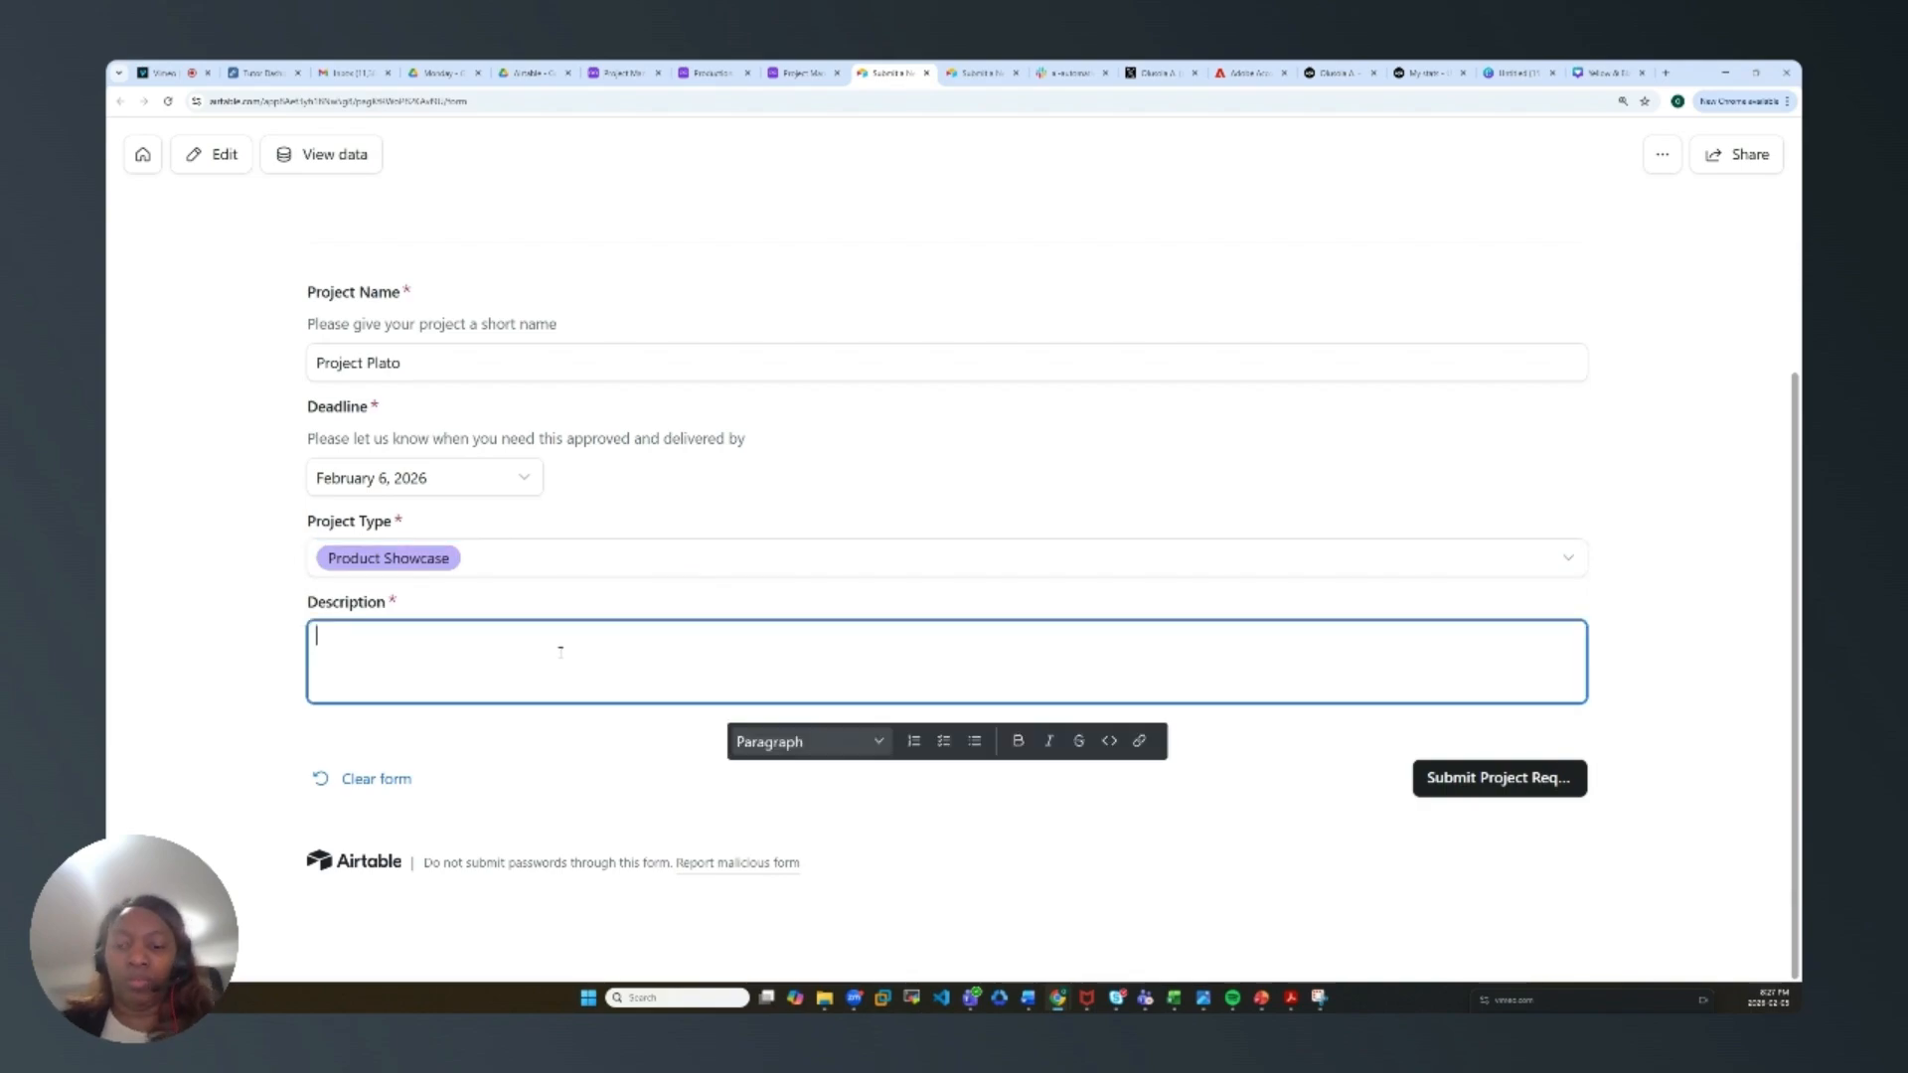
pyautogui.write('We want a')
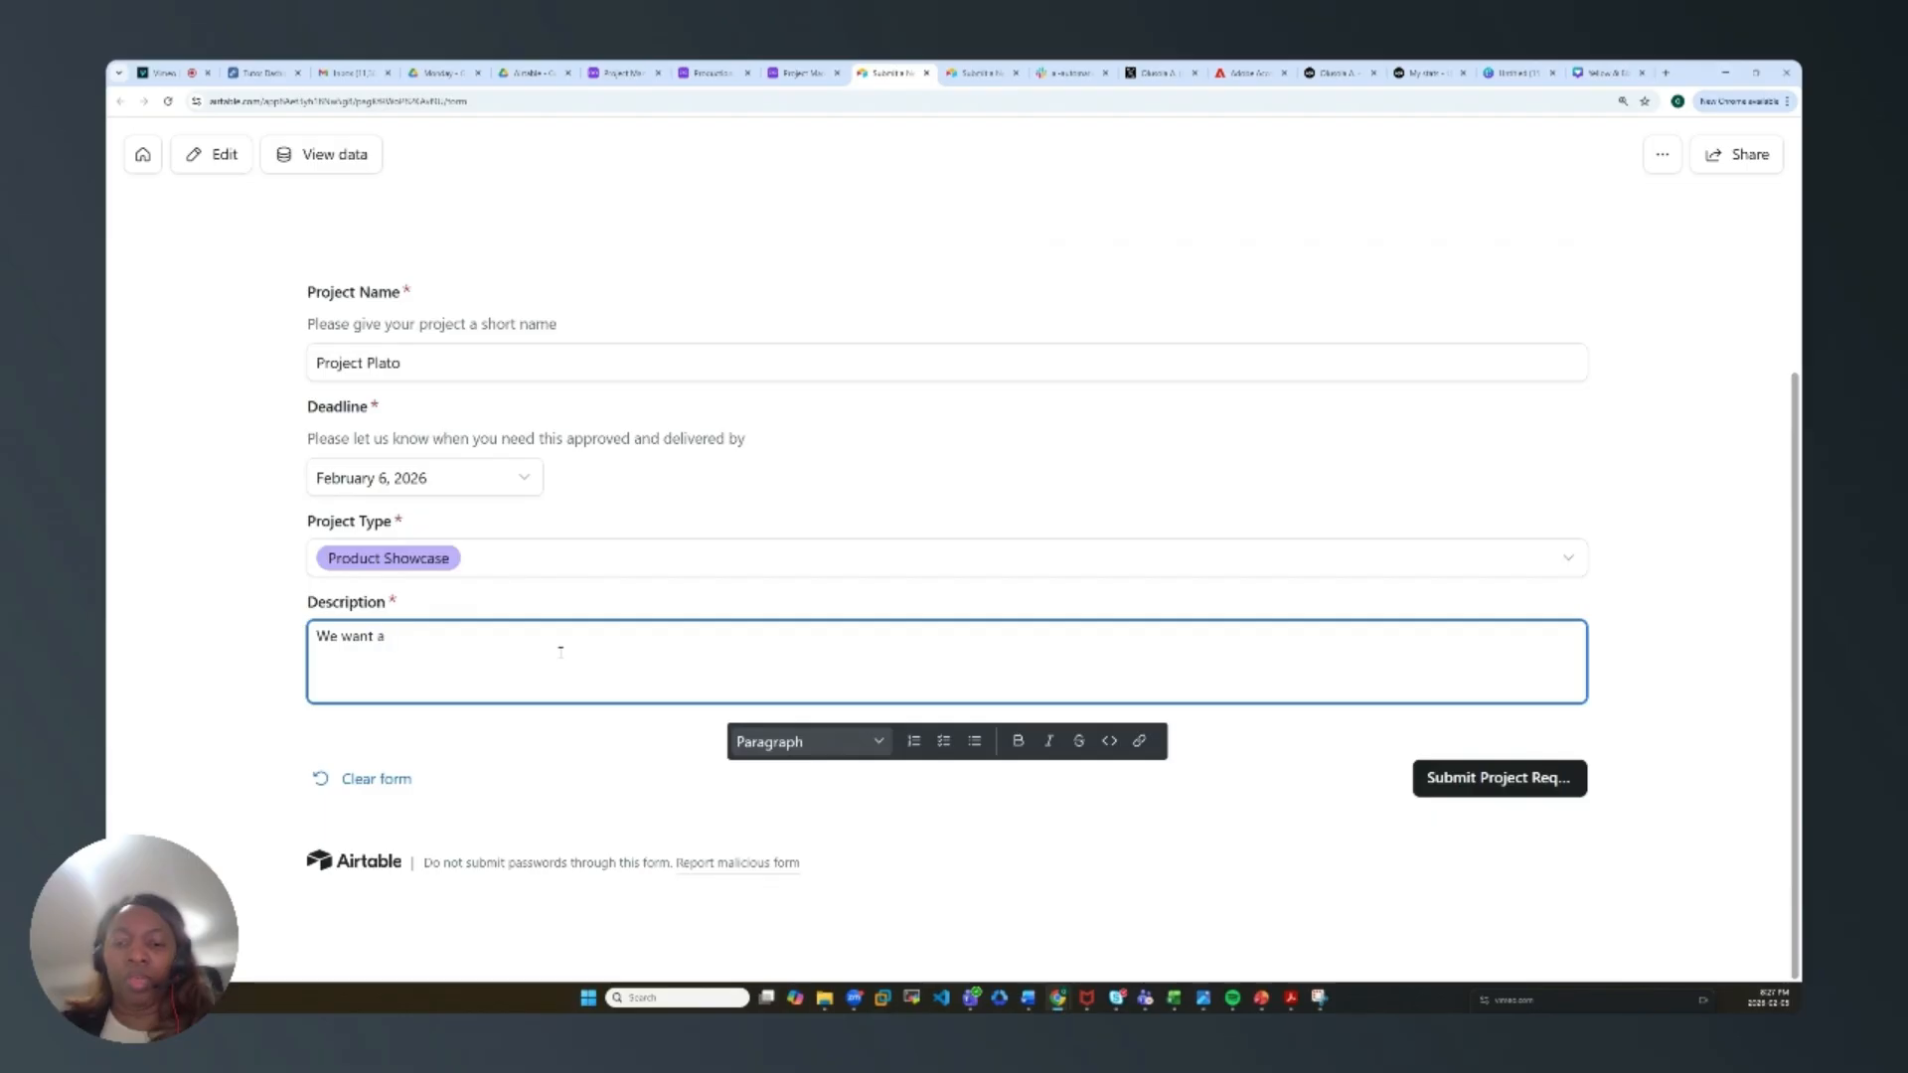
pyautogui.write(' p')
pyautogui.press('BackSpace')
pyautogui.write('cap')
pyautogui.press('BackSpace')
pyautogui.write('talogu')
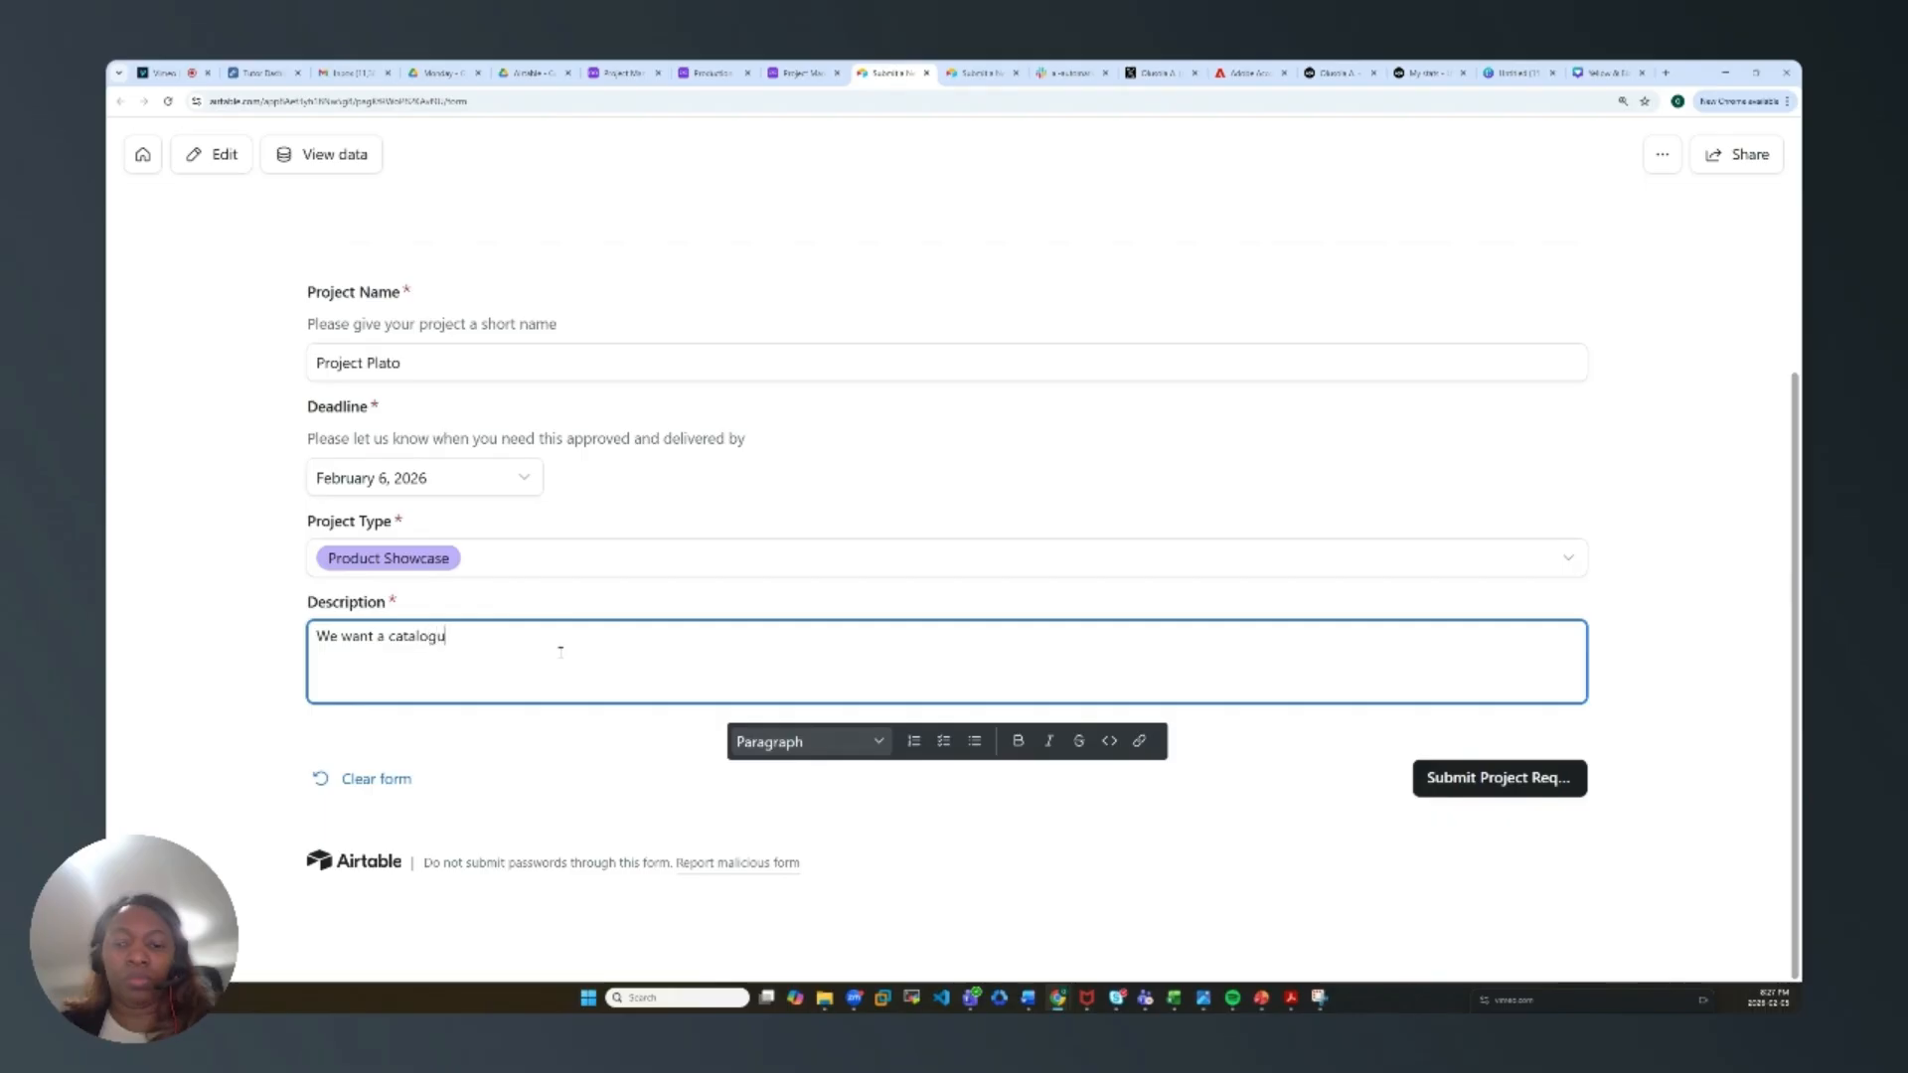
pyautogui.write('e that sho')
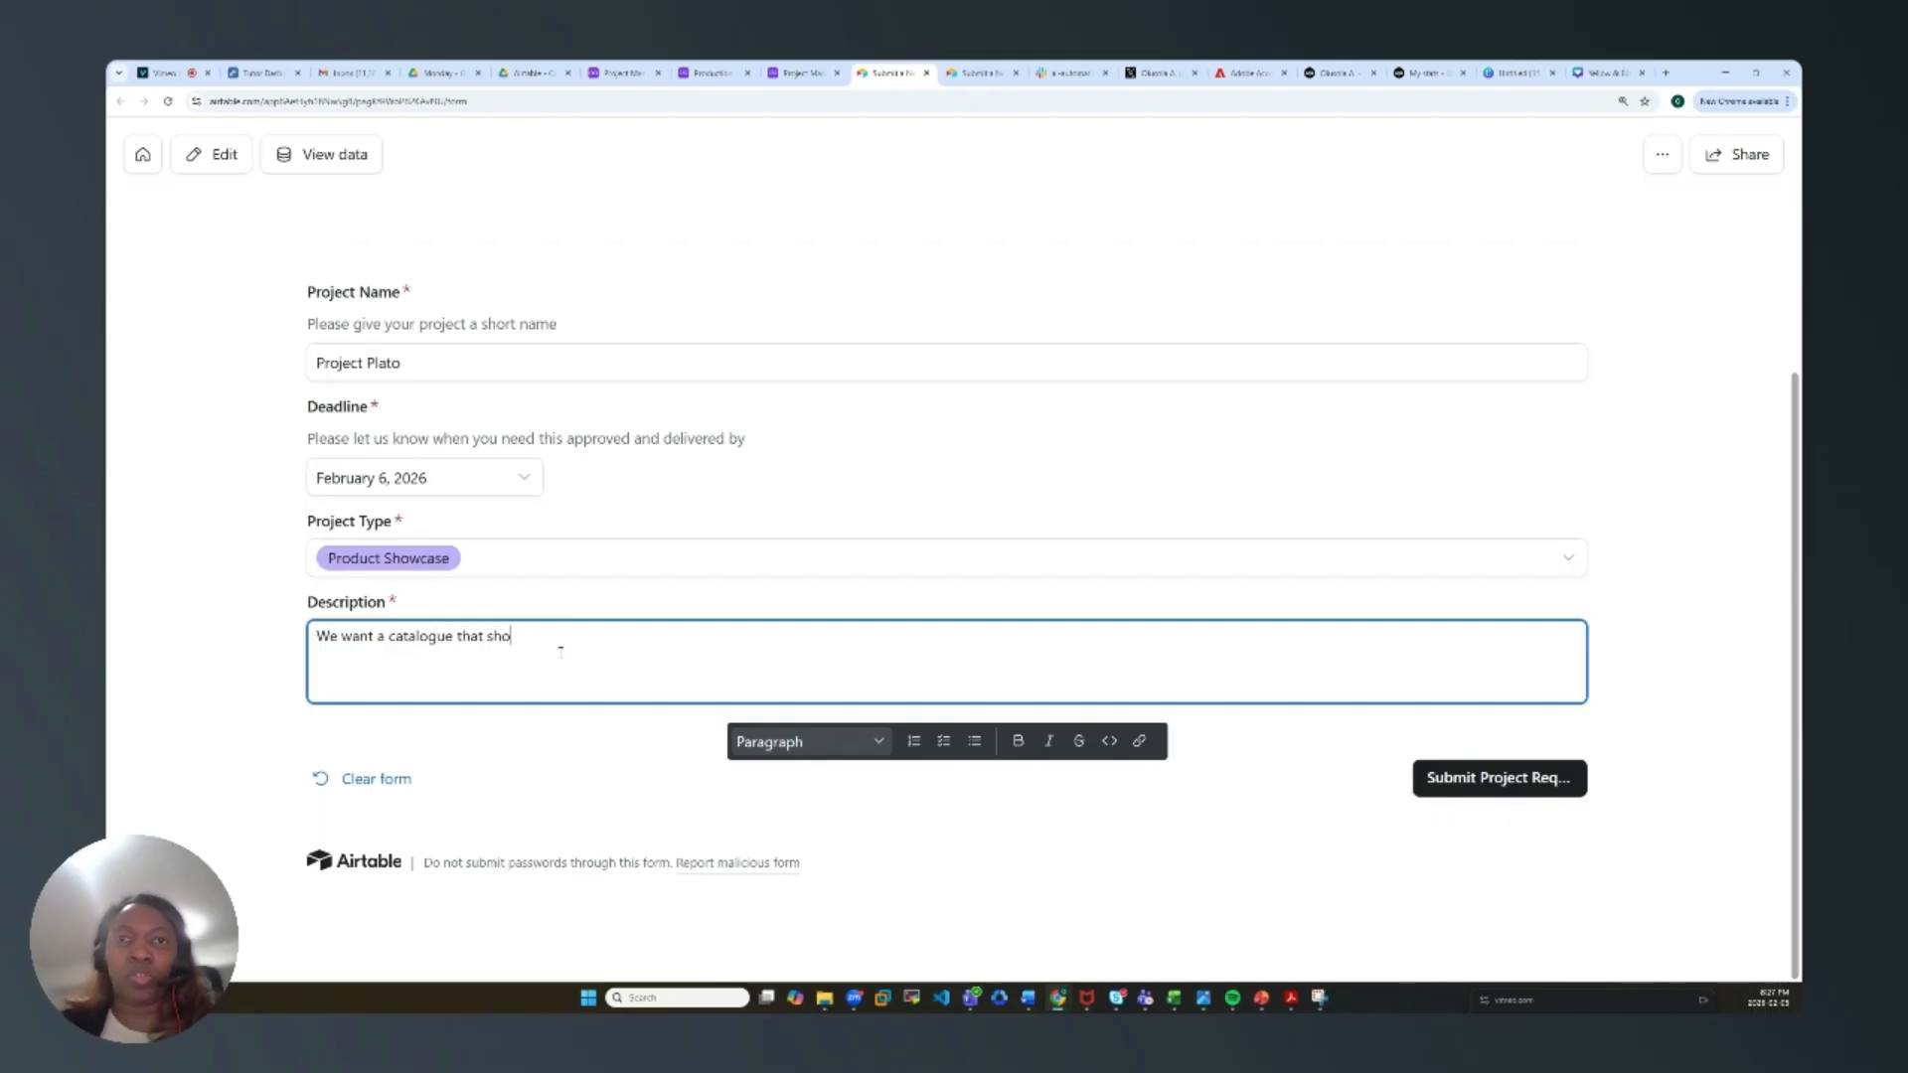
pyautogui.write('wcases our new ')
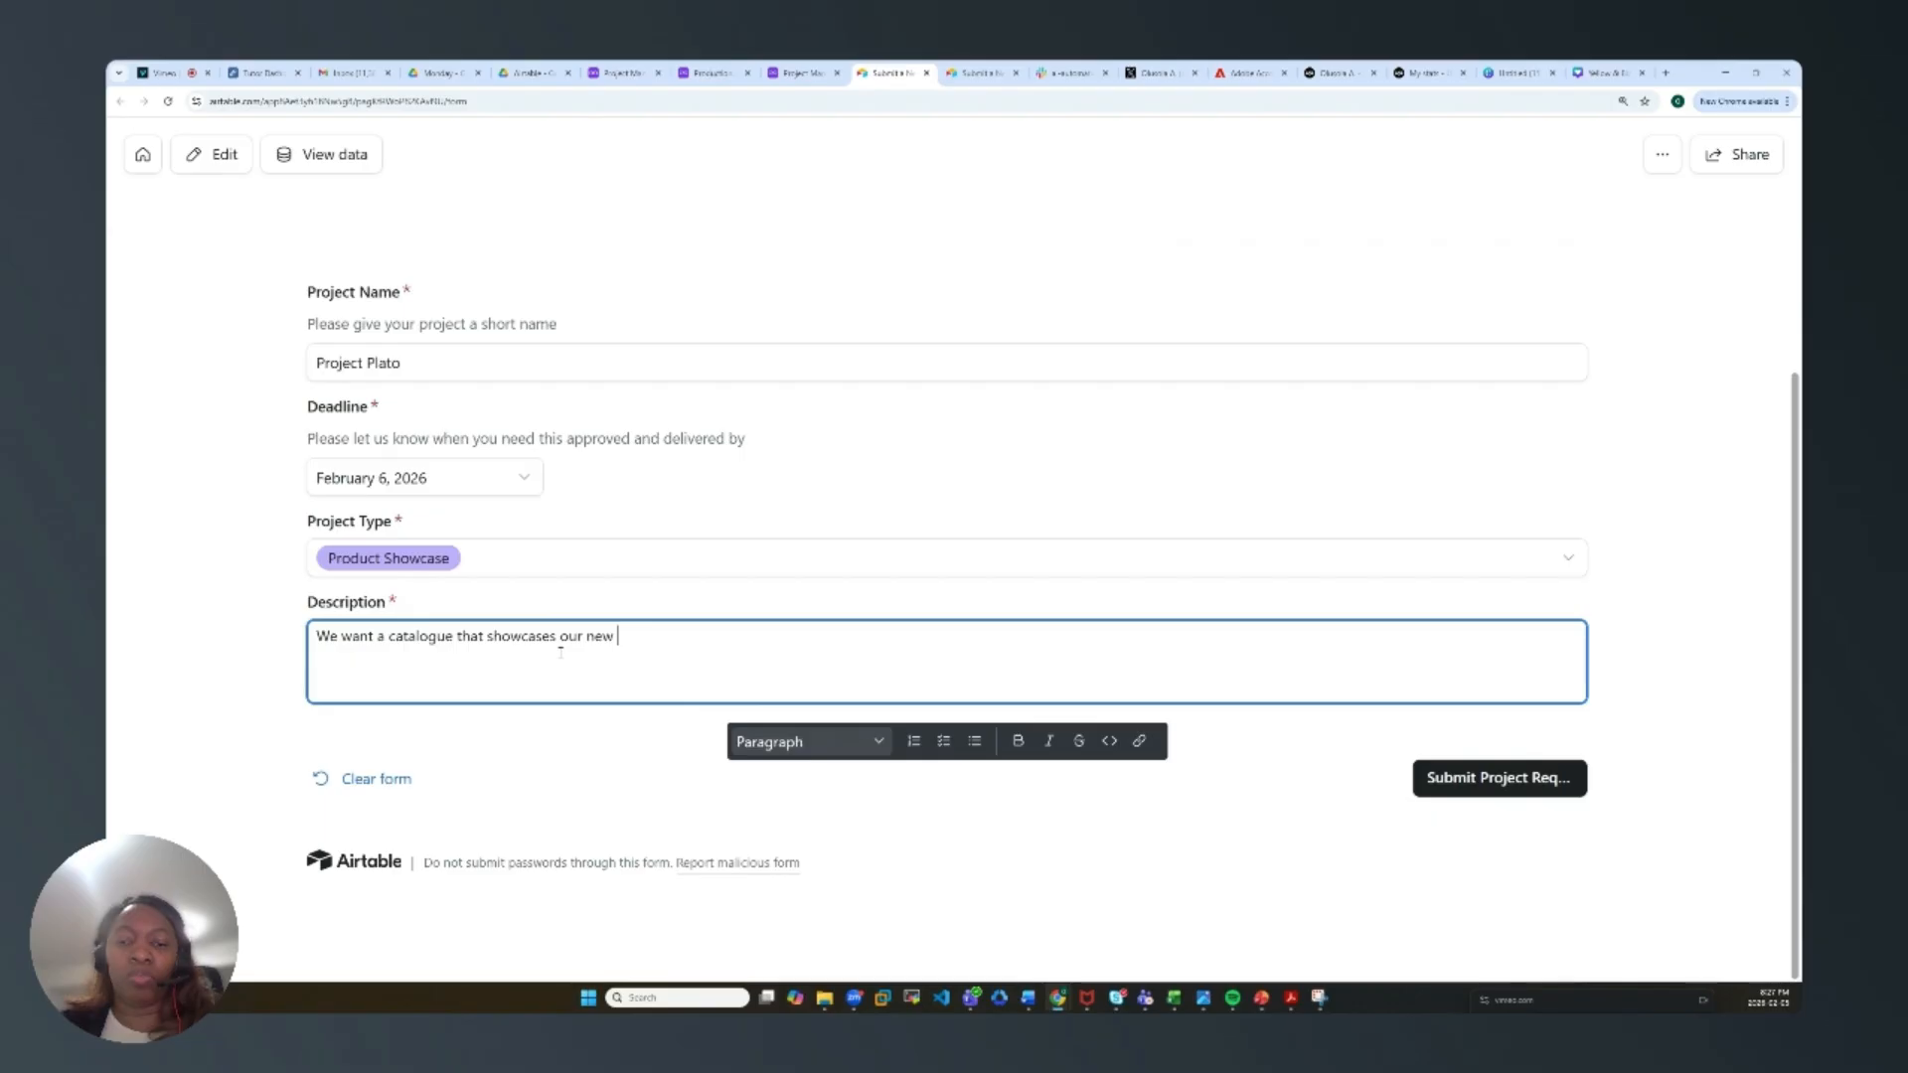
pyautogui.write('produ')
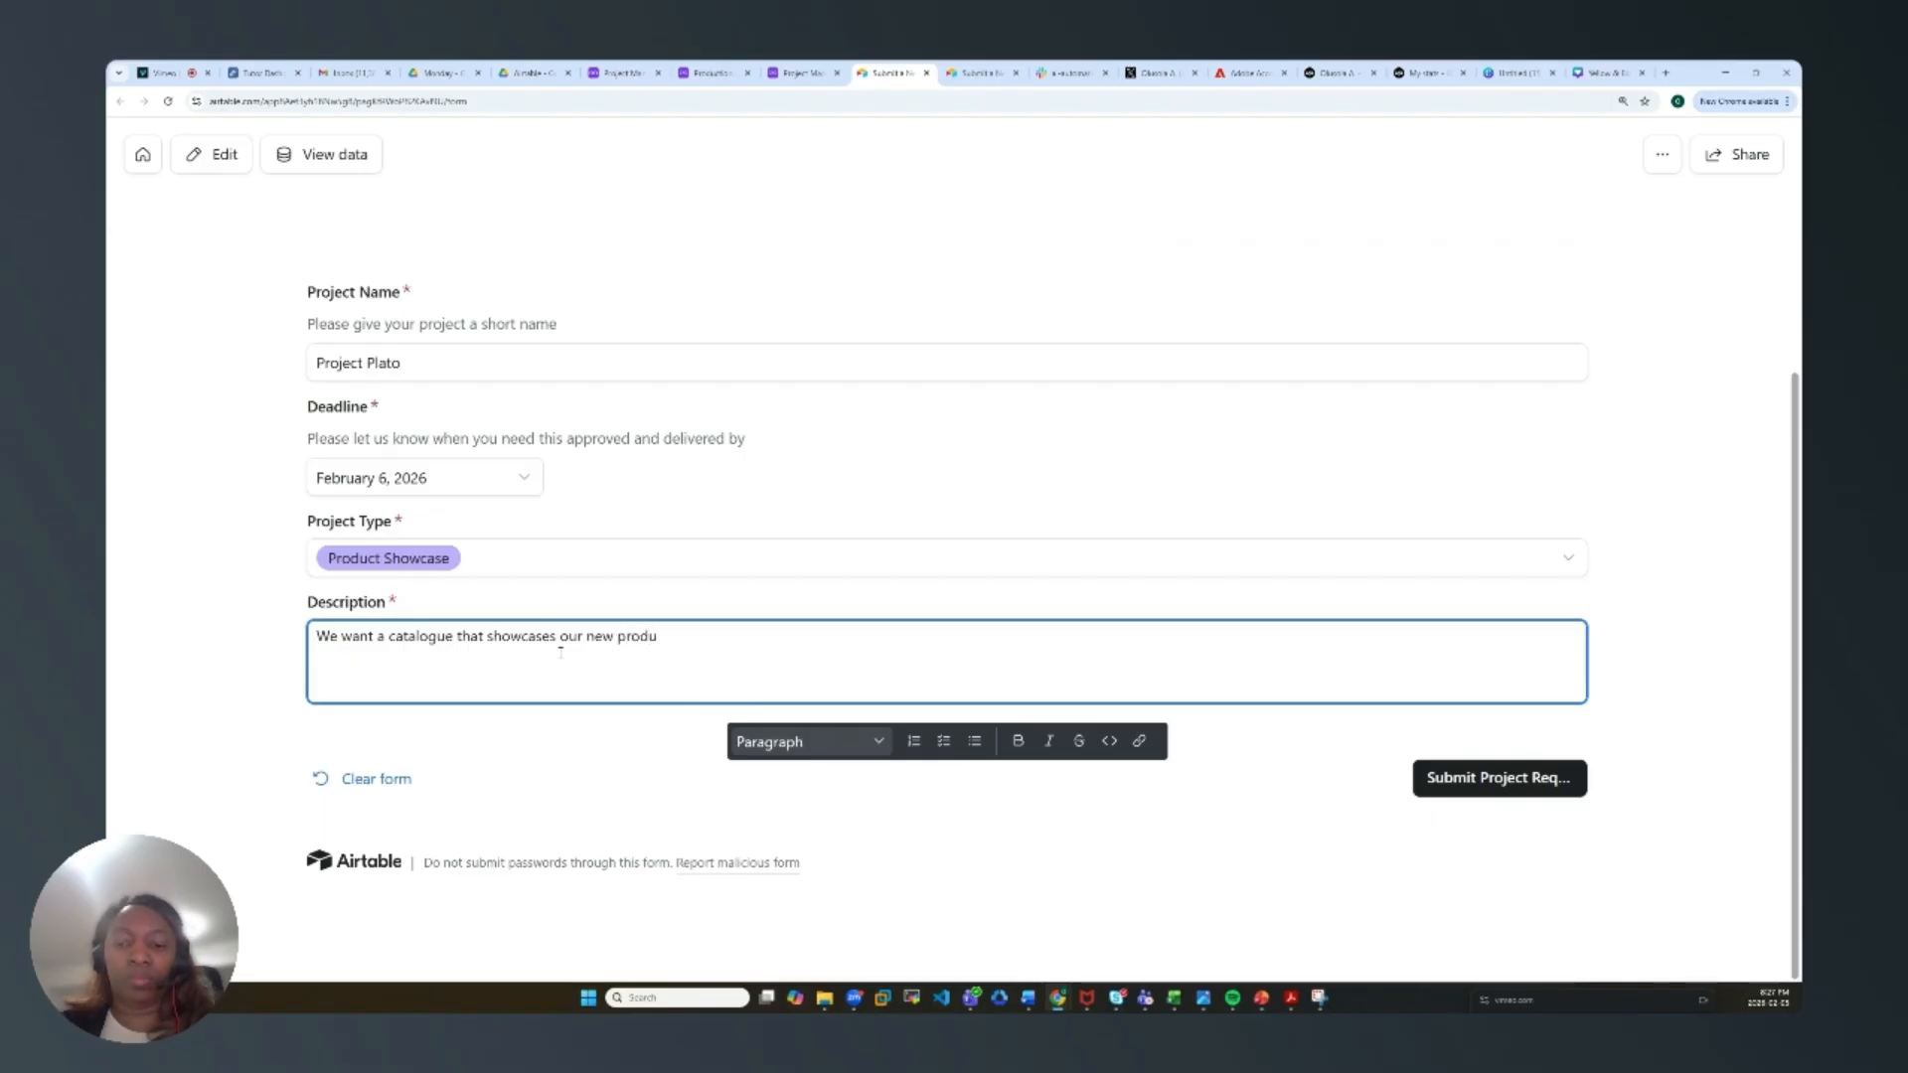
pyautogui.write('cts in proj')
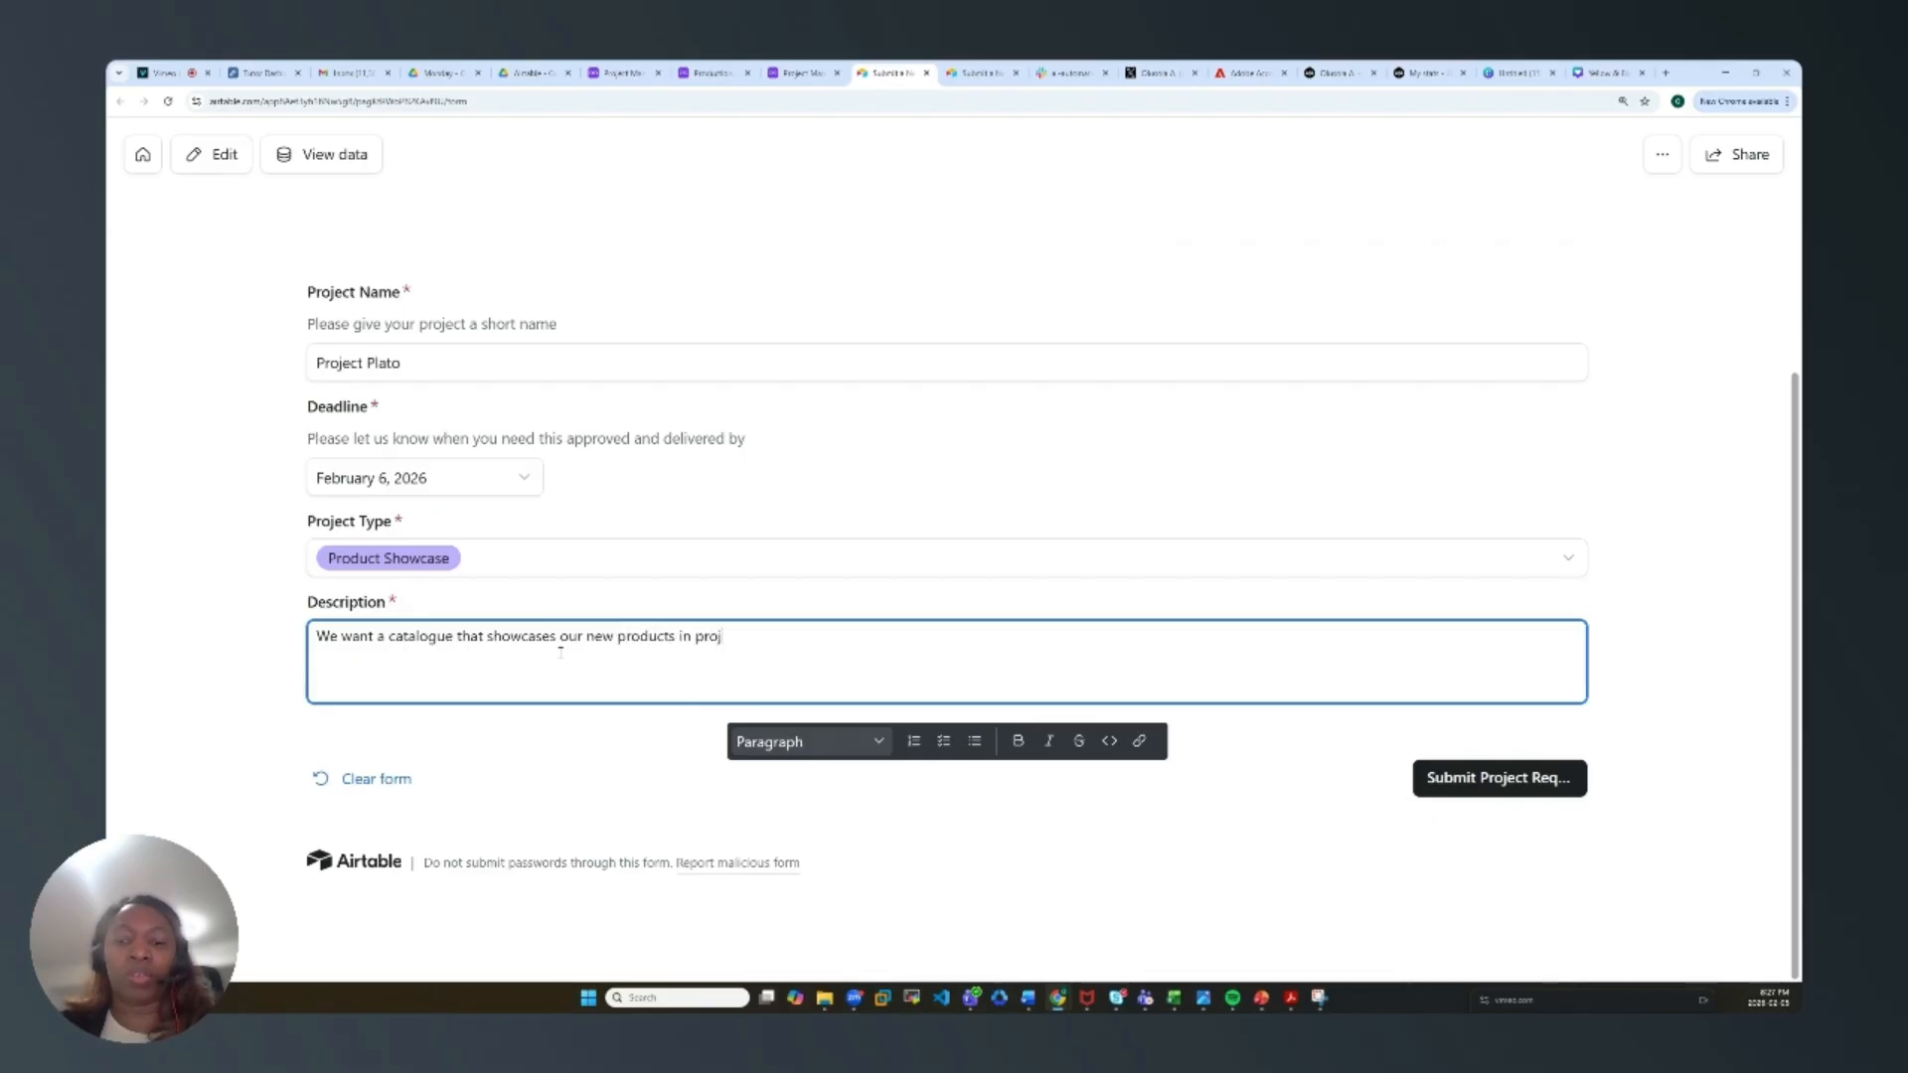
pyautogui.write('ect plato')
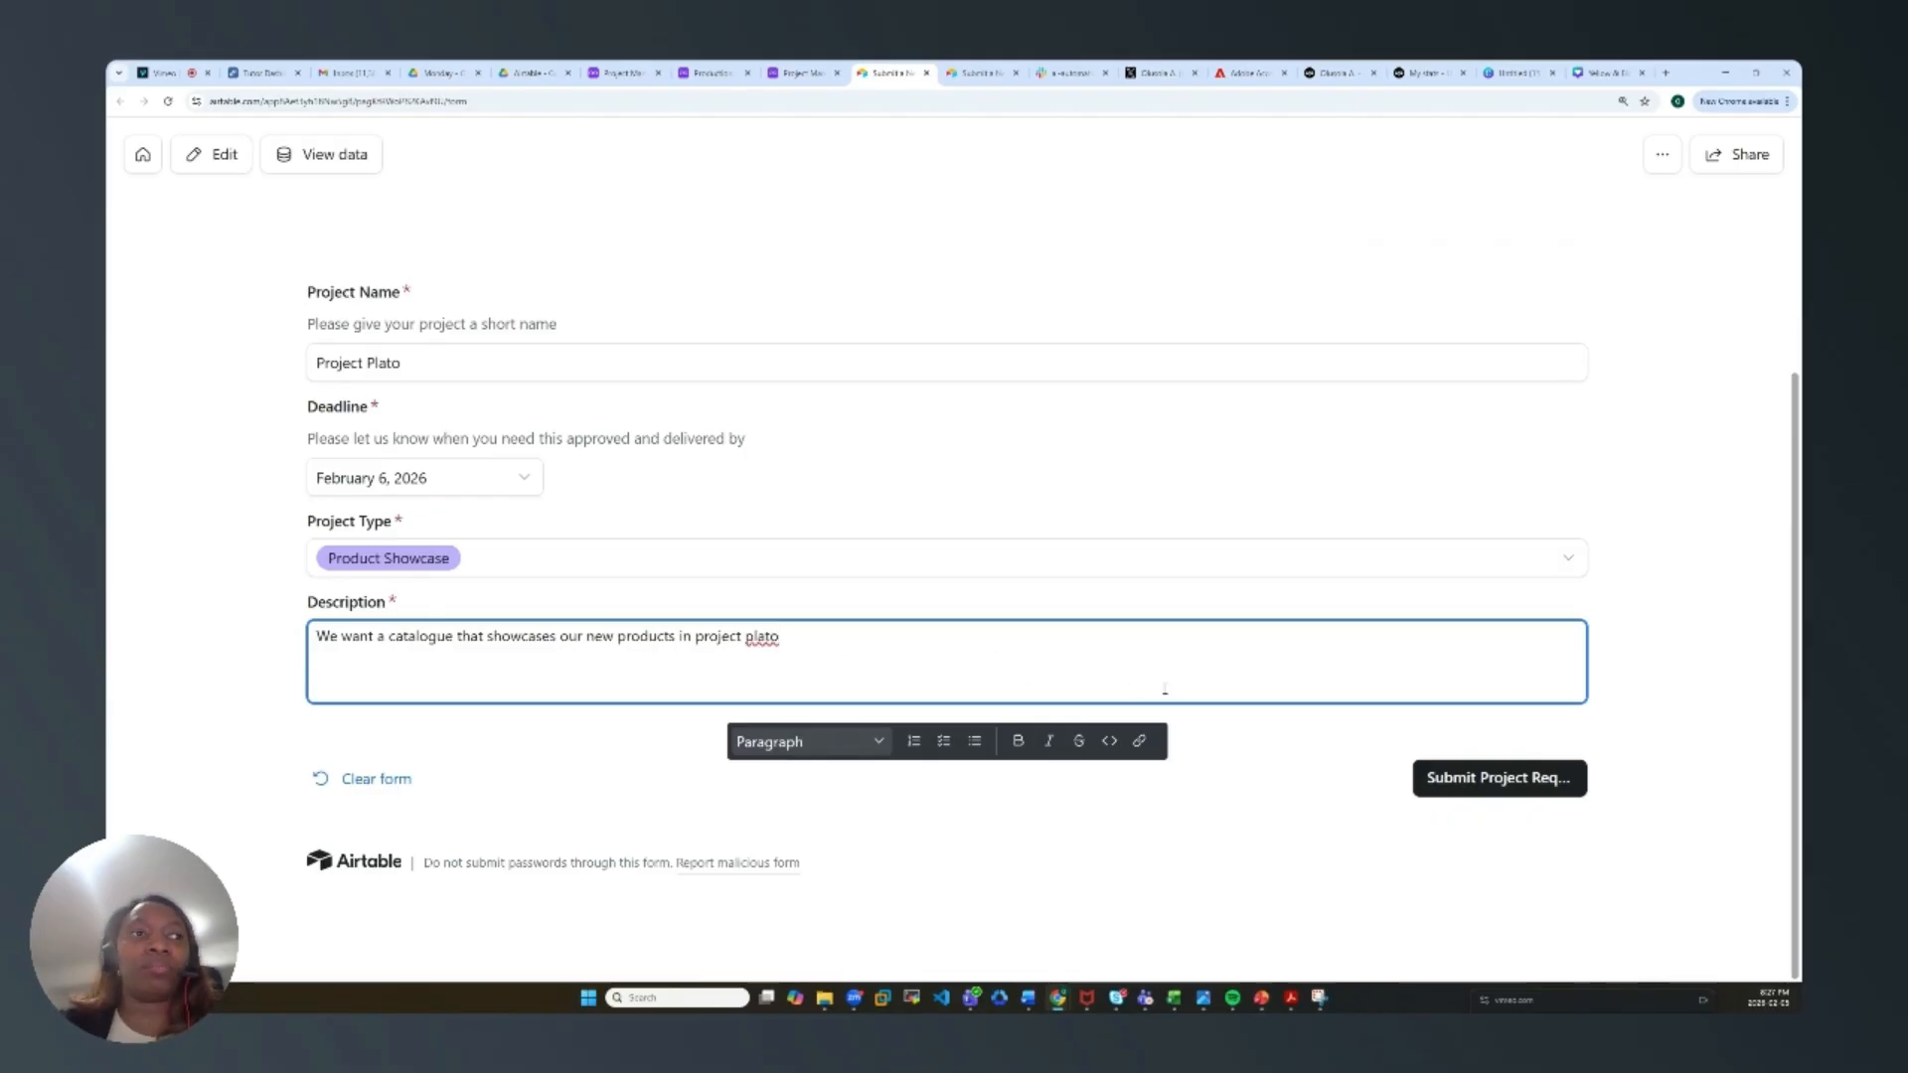
pyautogui.click(1675, 689)
pyautogui.click(1480, 788)
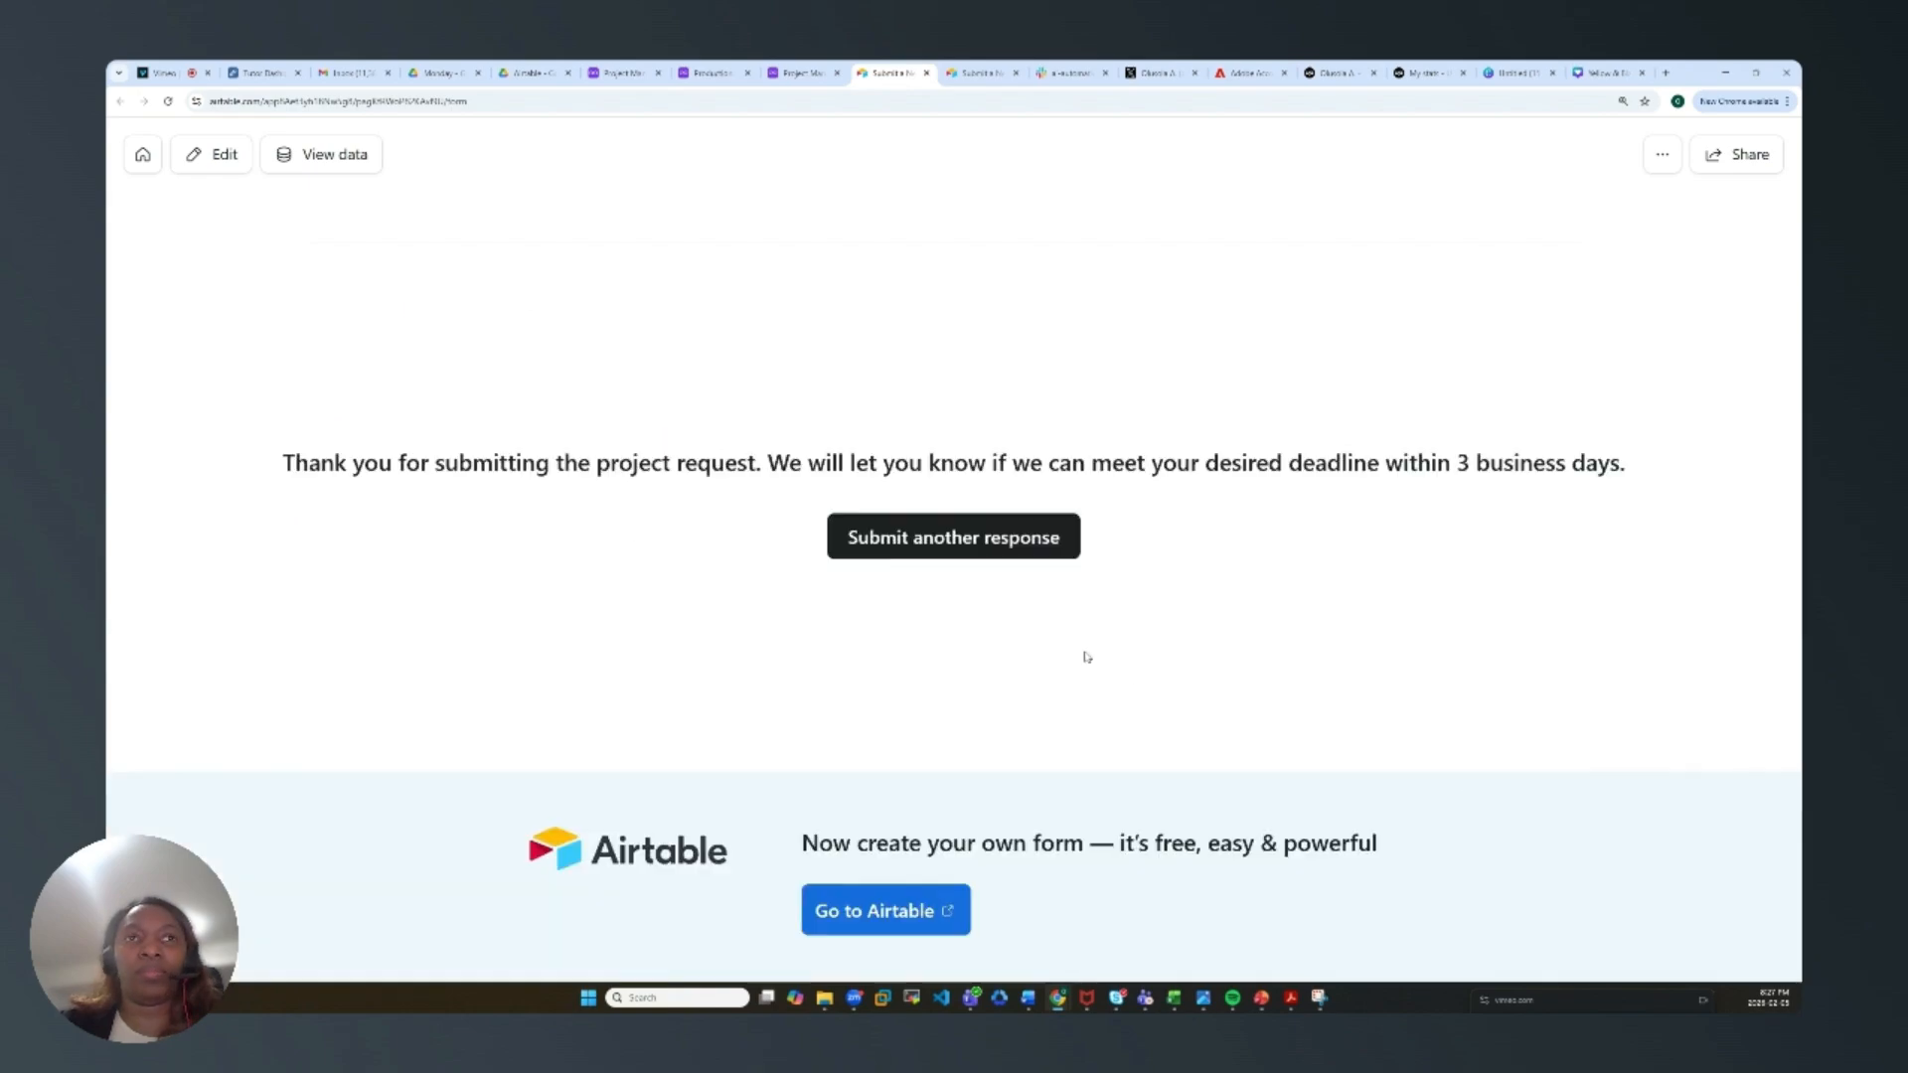
# Step: Check the Assign Projects page for the submitted request and the Gmail inbox for the form notification
pyautogui.click(799, 74)
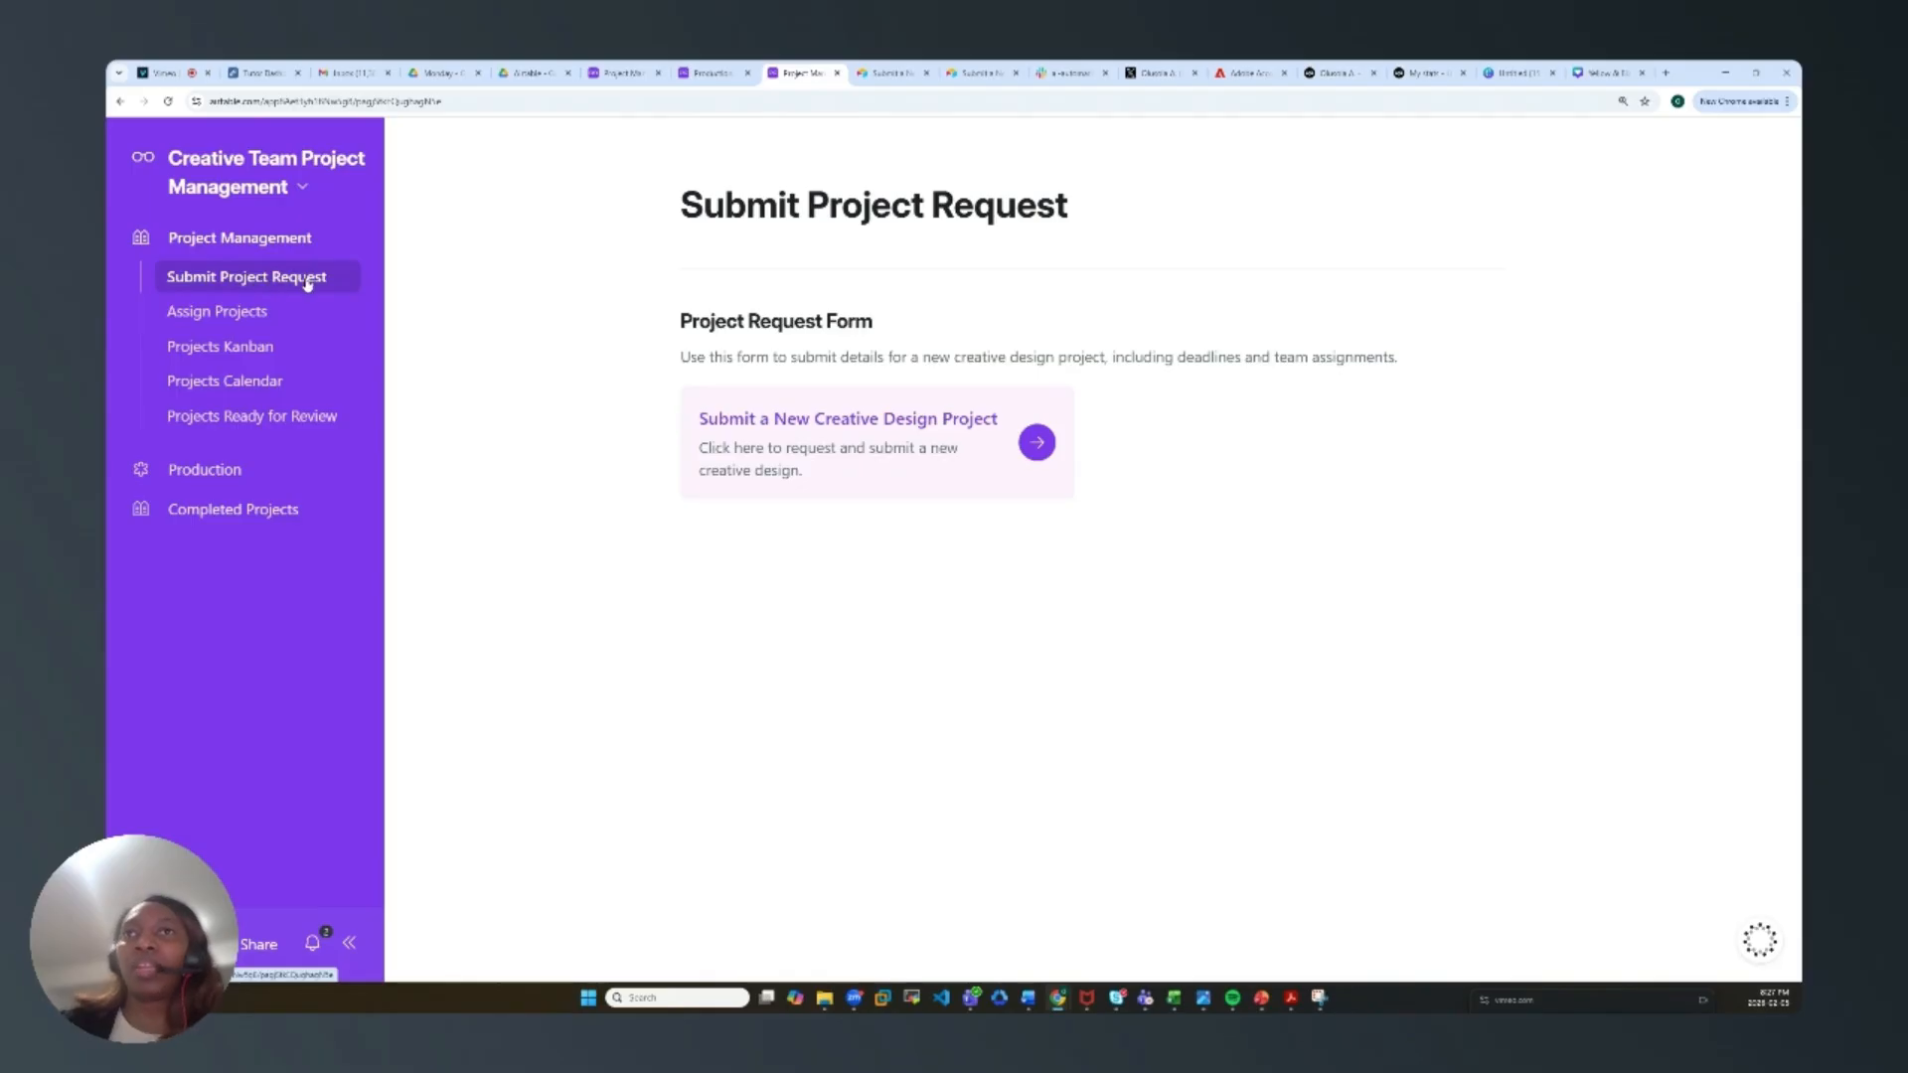
pyautogui.click(220, 316)
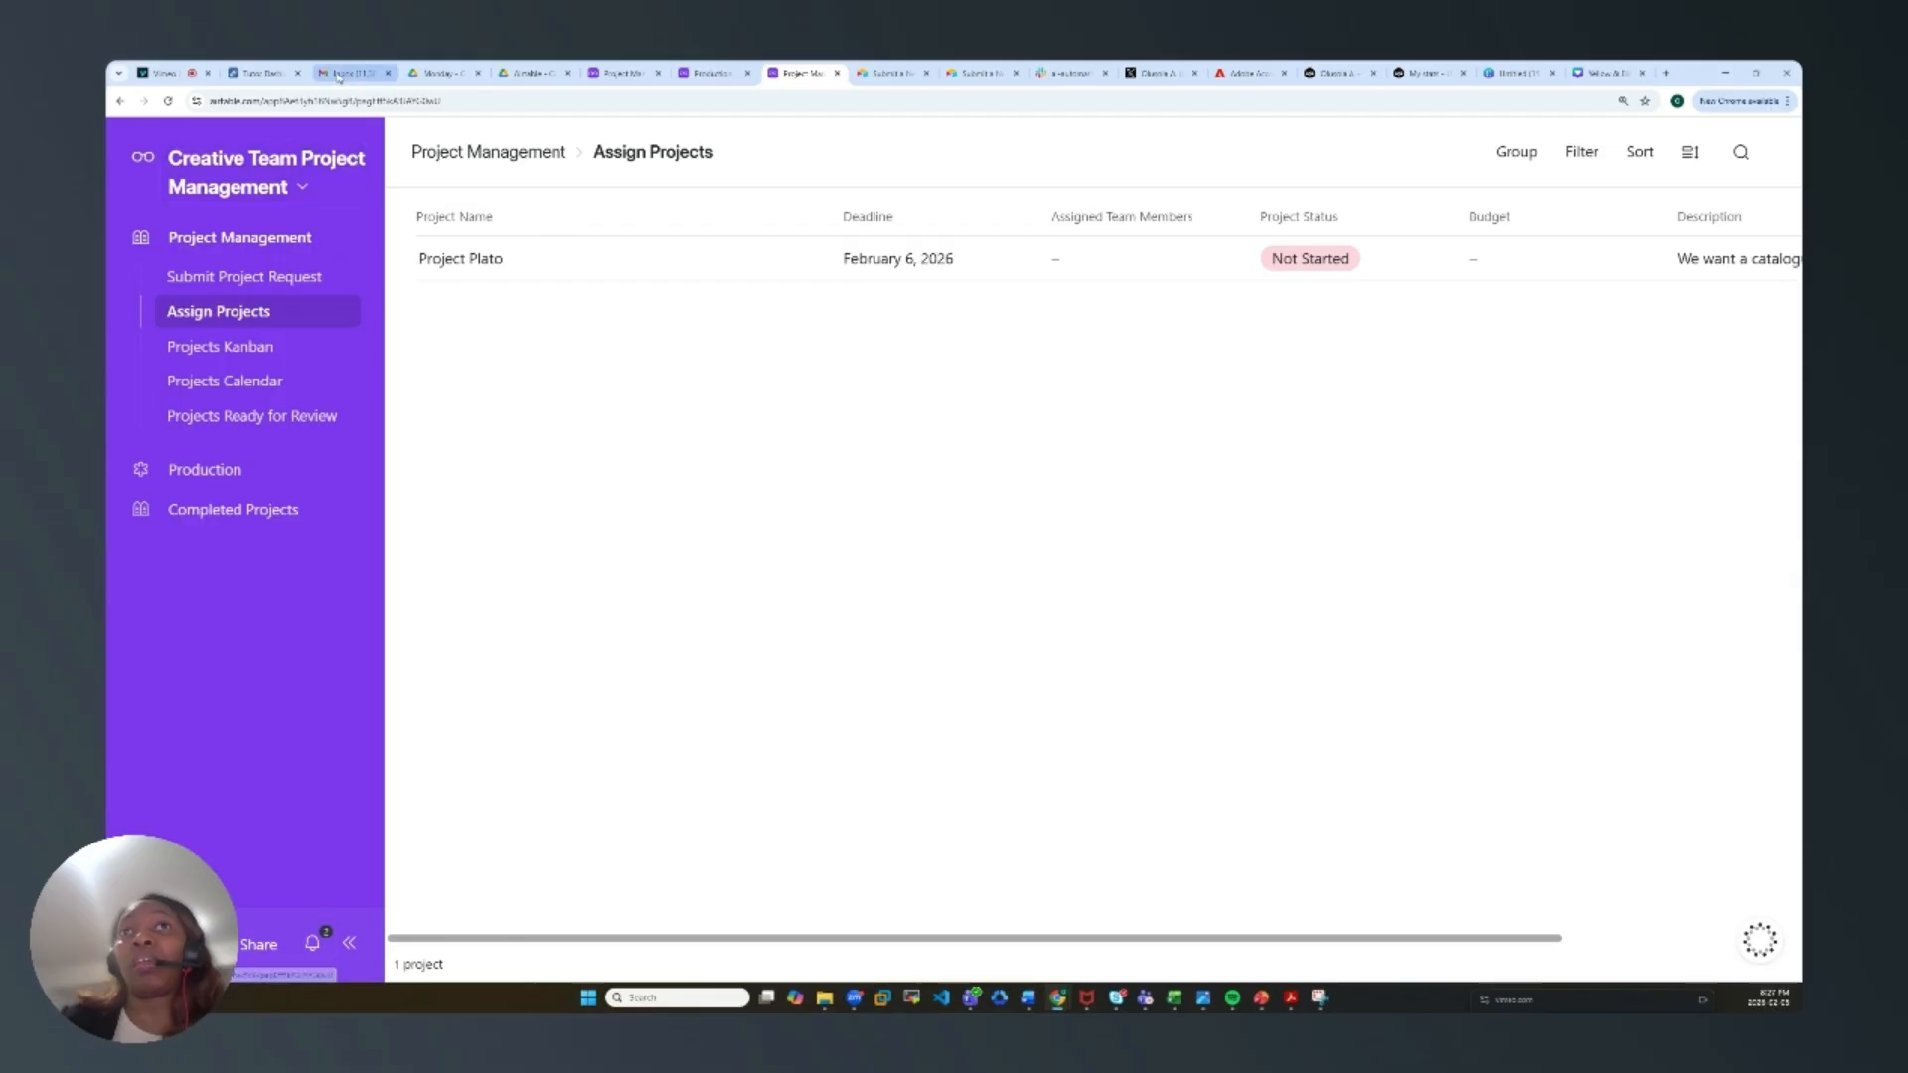
pyautogui.click(339, 73)
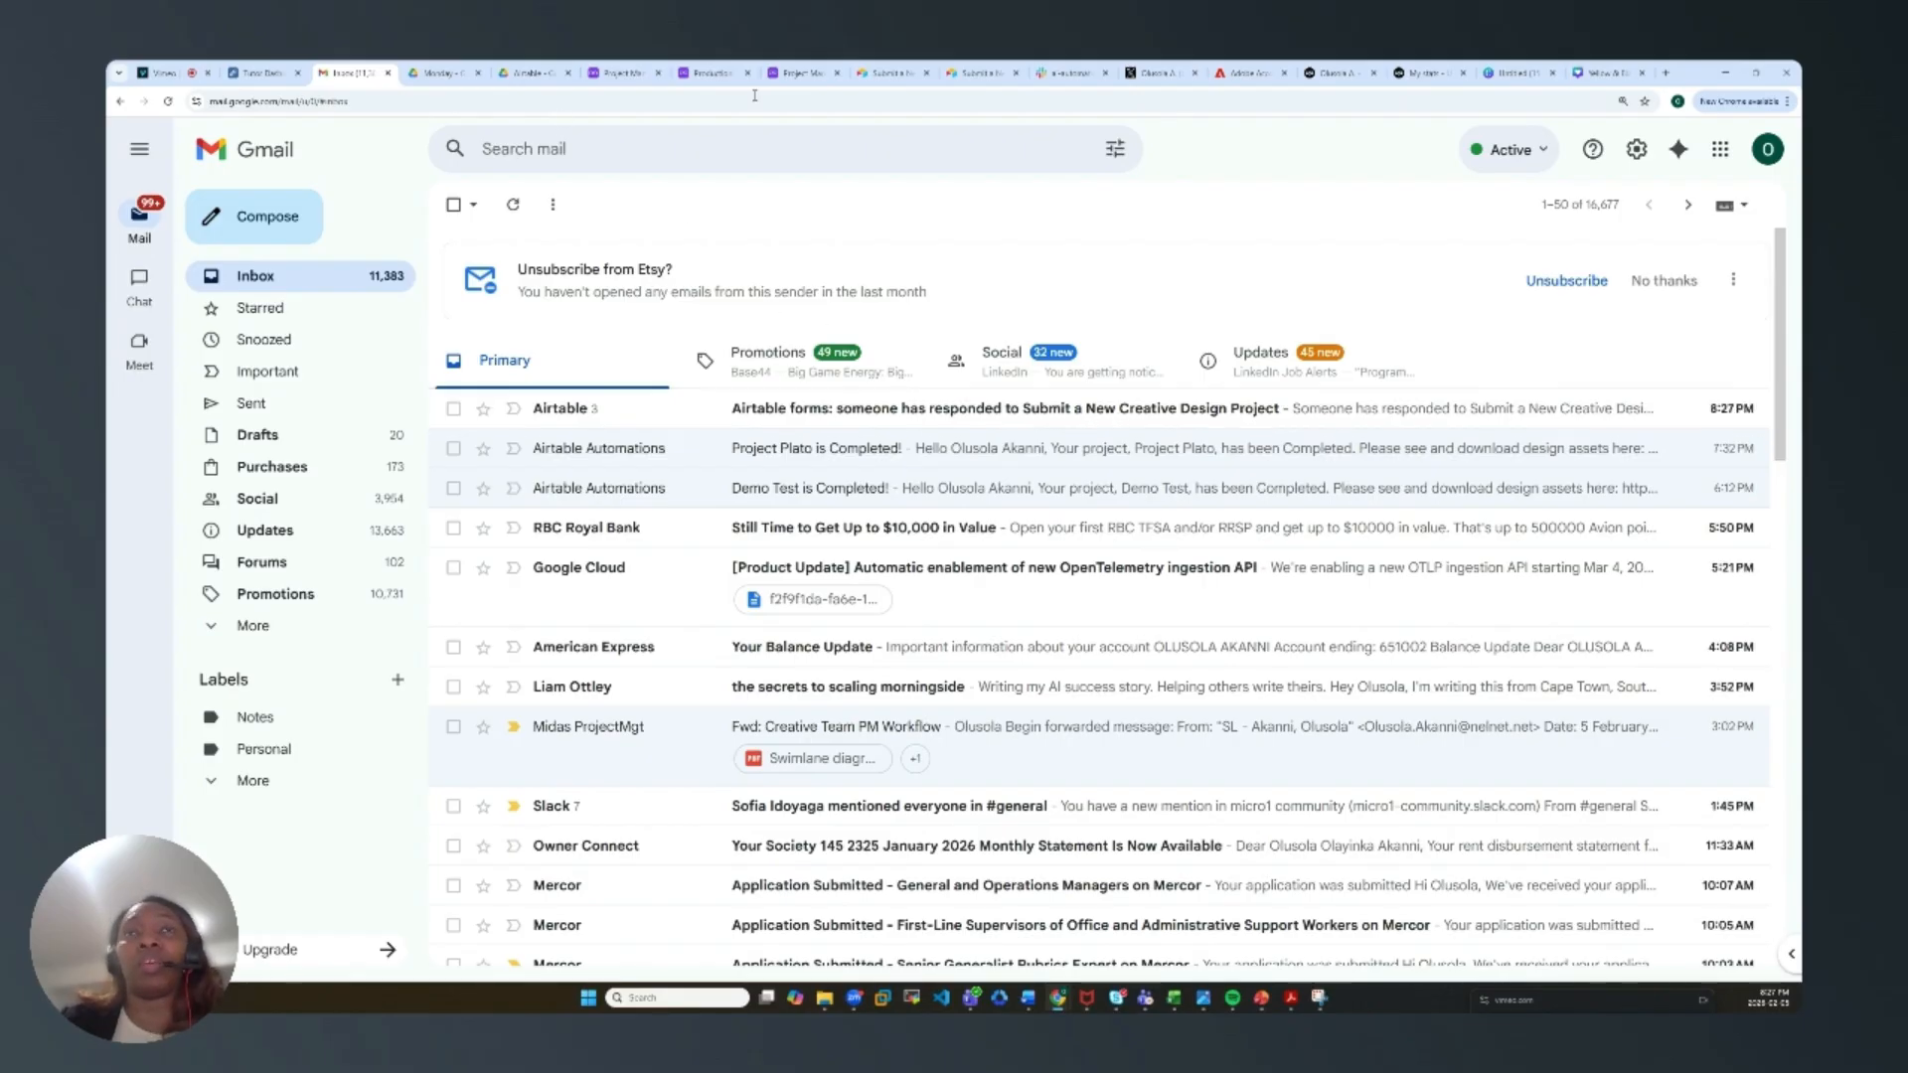
# Step: Switch back to Airtable's Assign Projects page and set Project Plato's budget to $12,000.00 in its record details
pyautogui.click(790, 79)
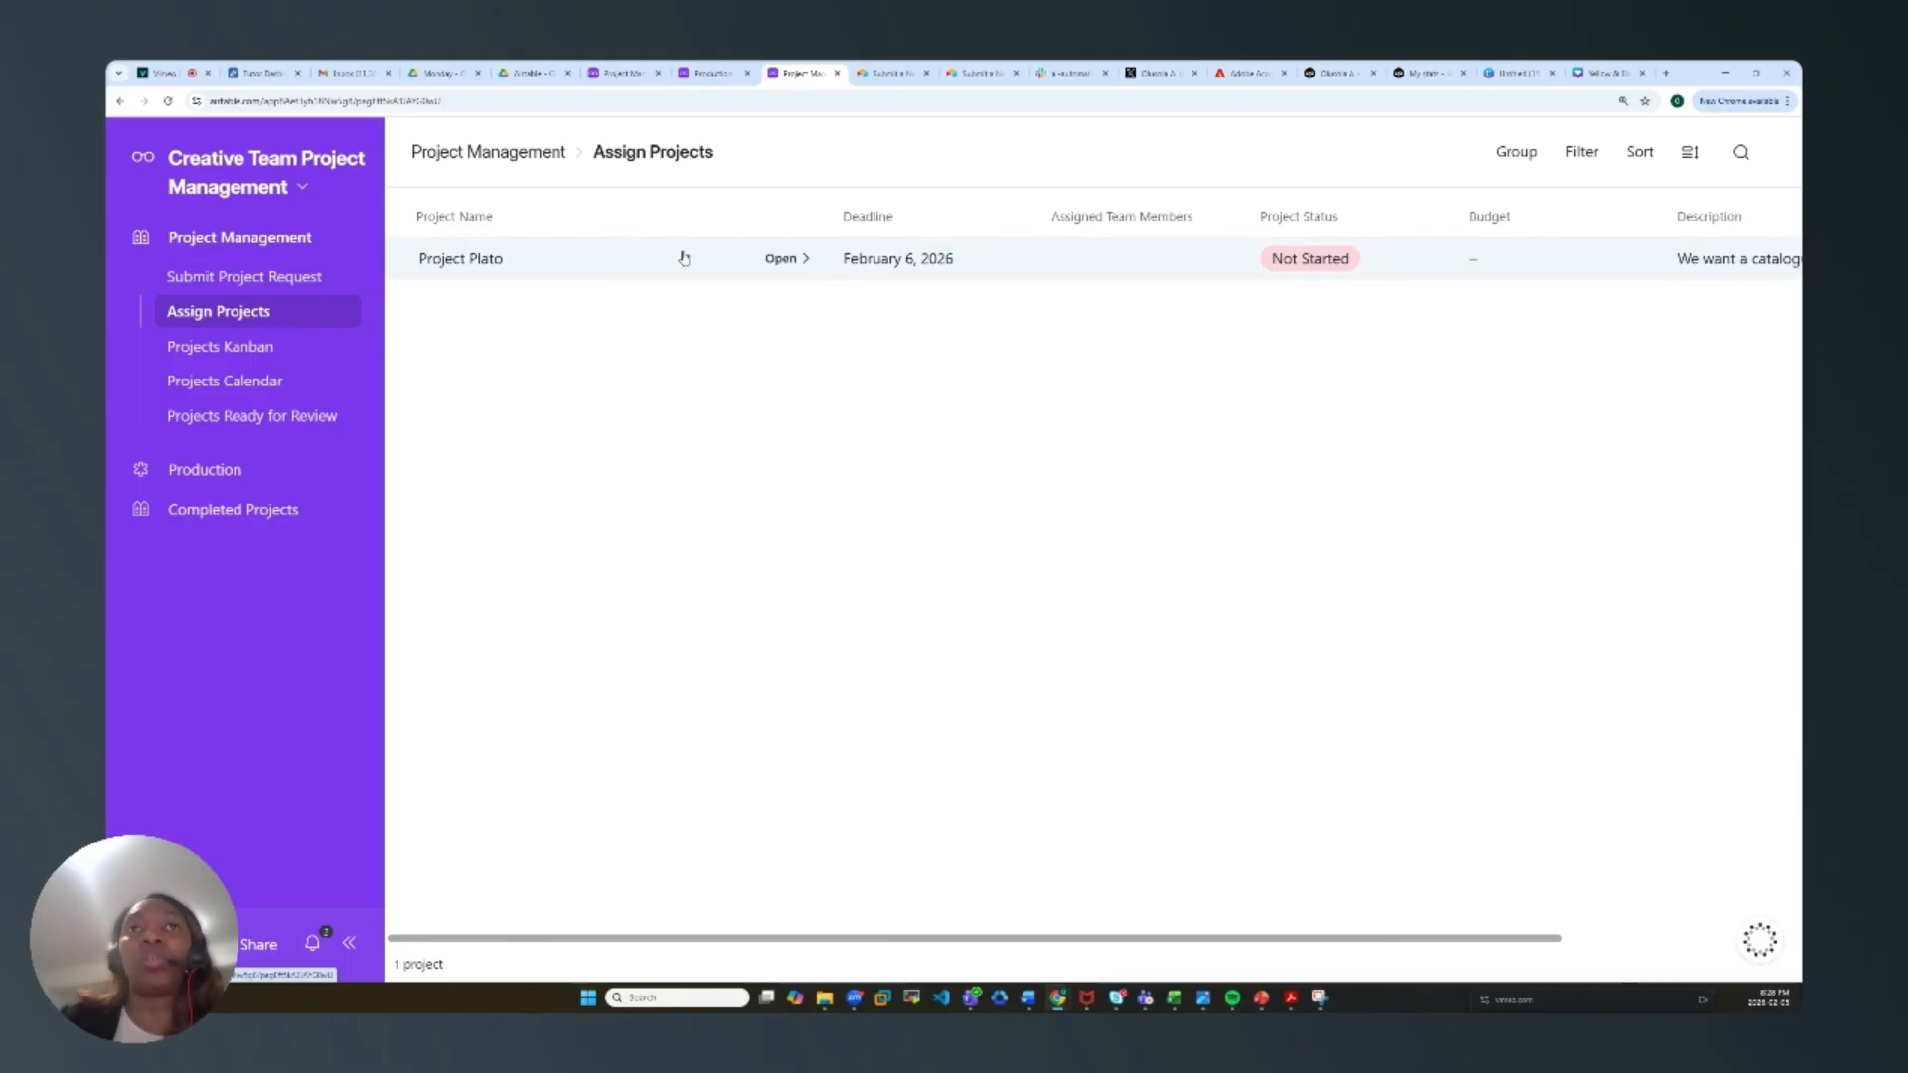
pyautogui.click(777, 264)
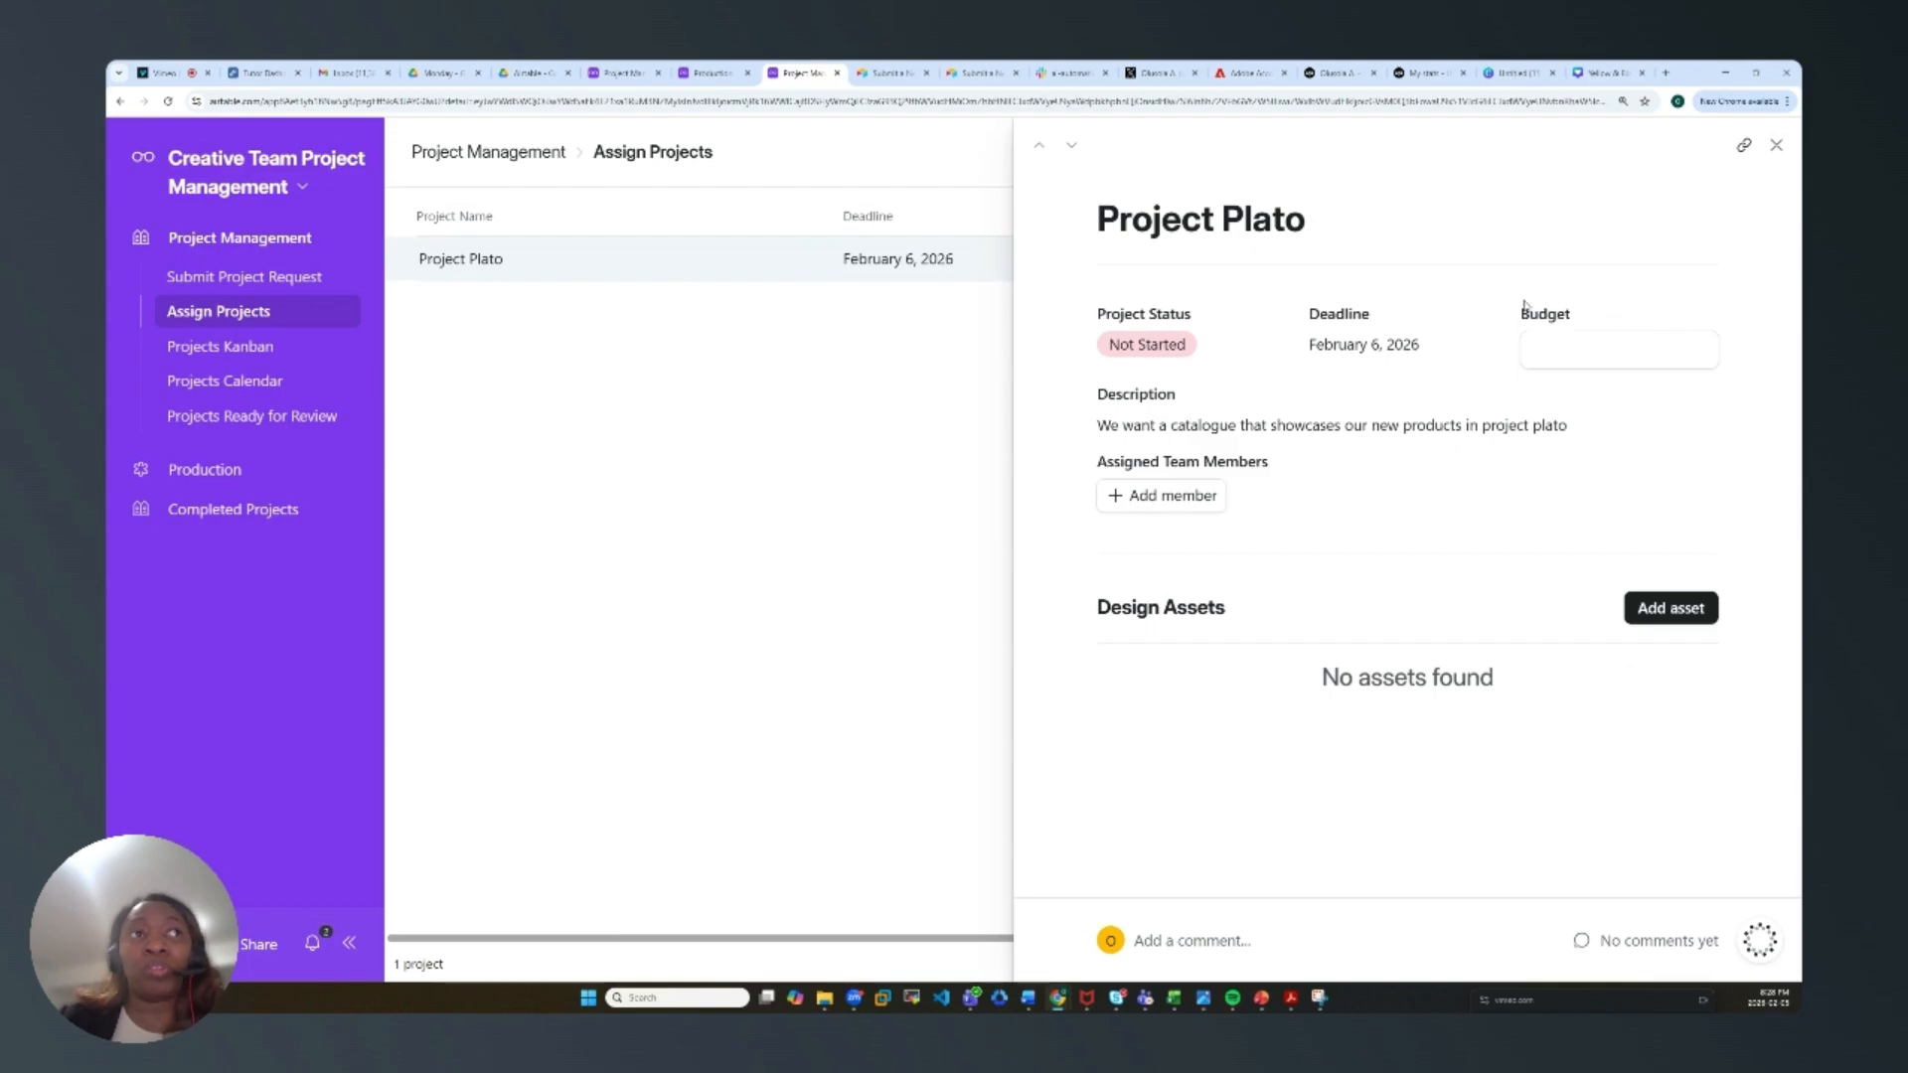
pyautogui.click(1568, 349)
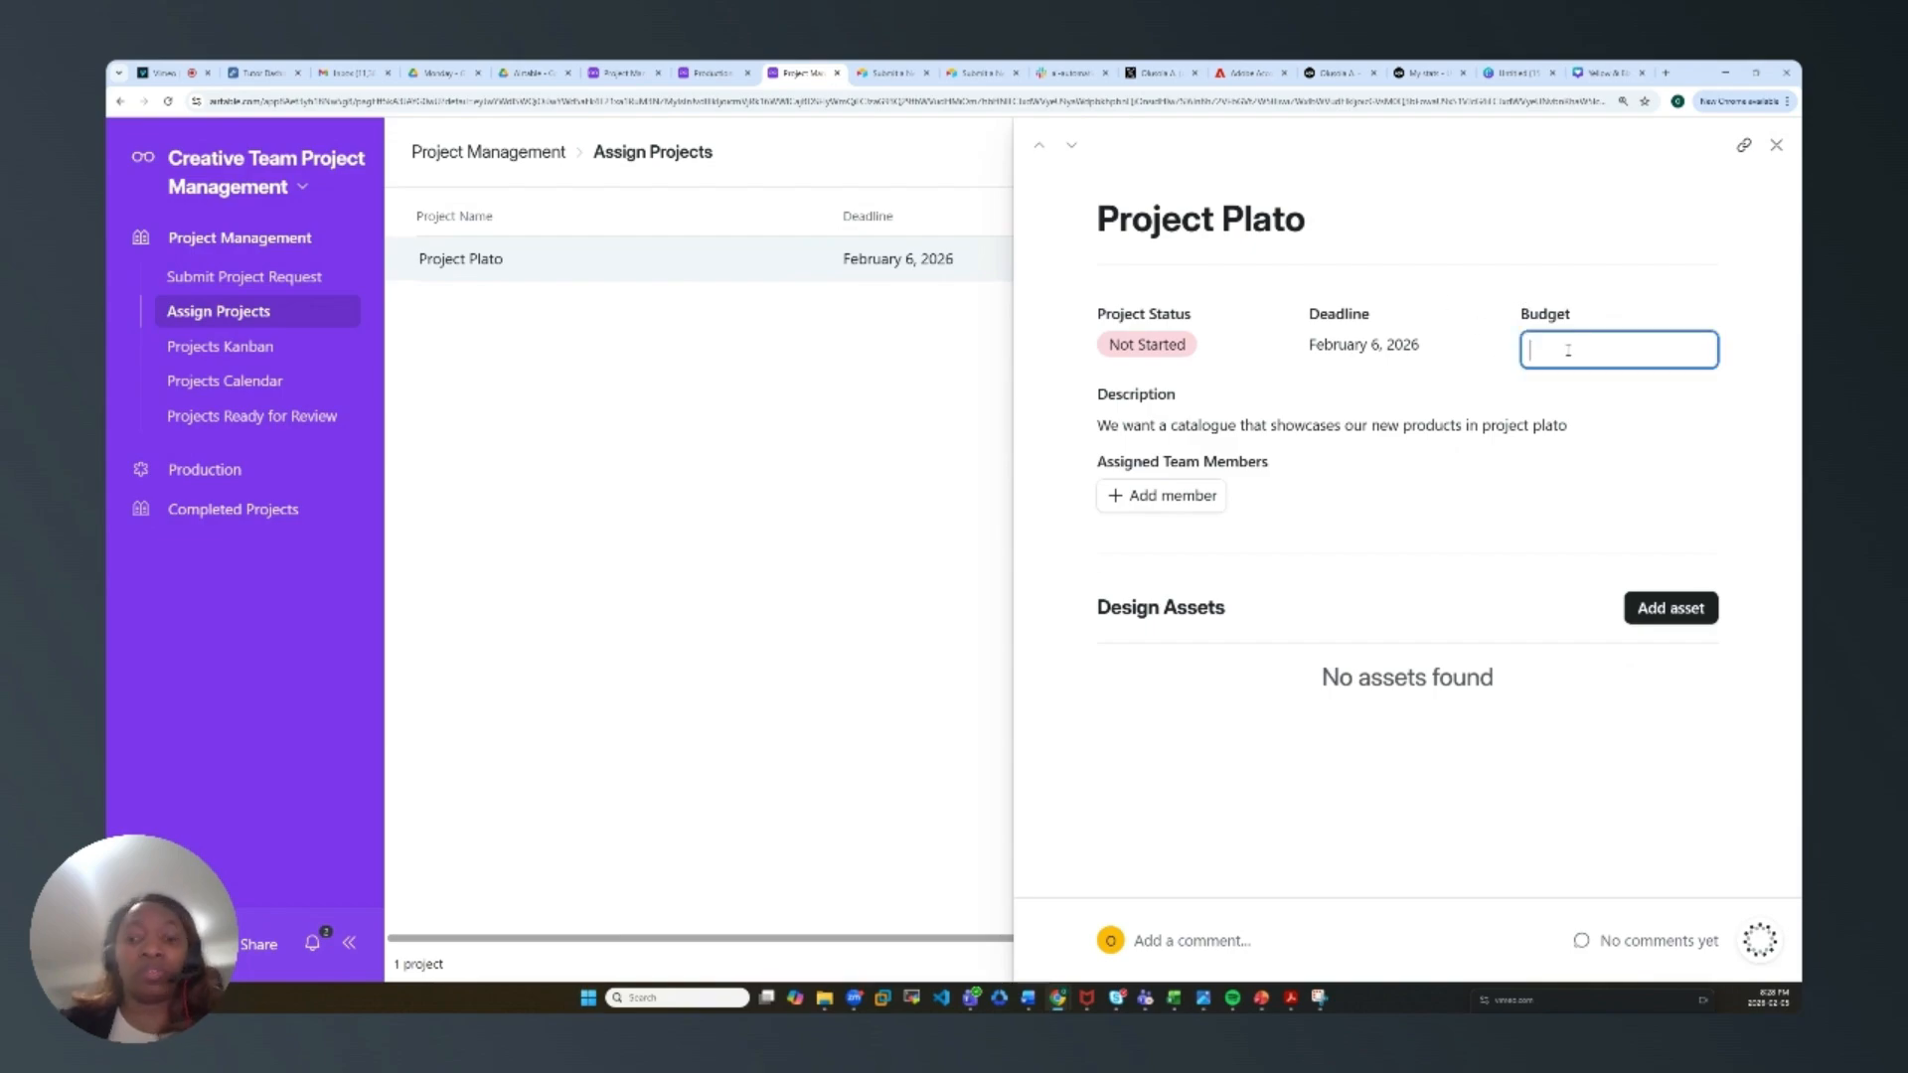
pyautogui.write('12000')
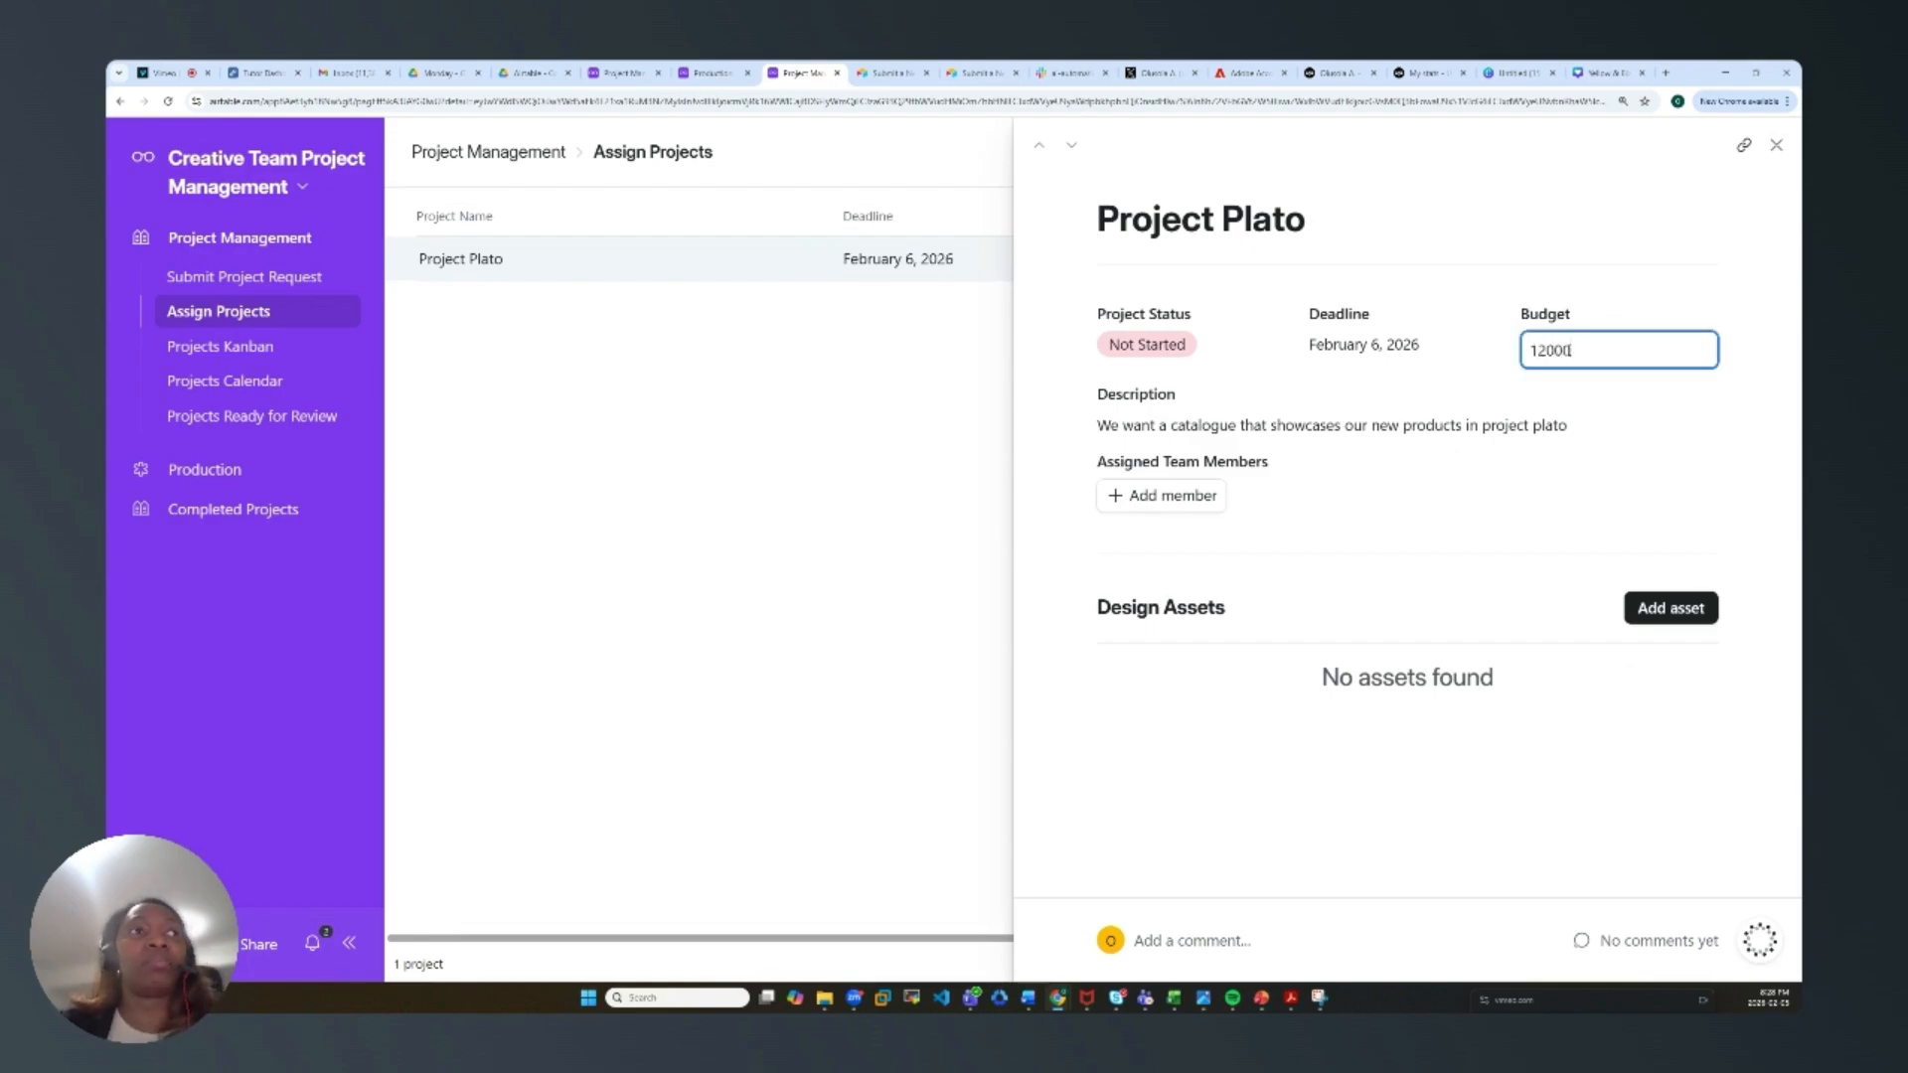
pyautogui.click(1699, 409)
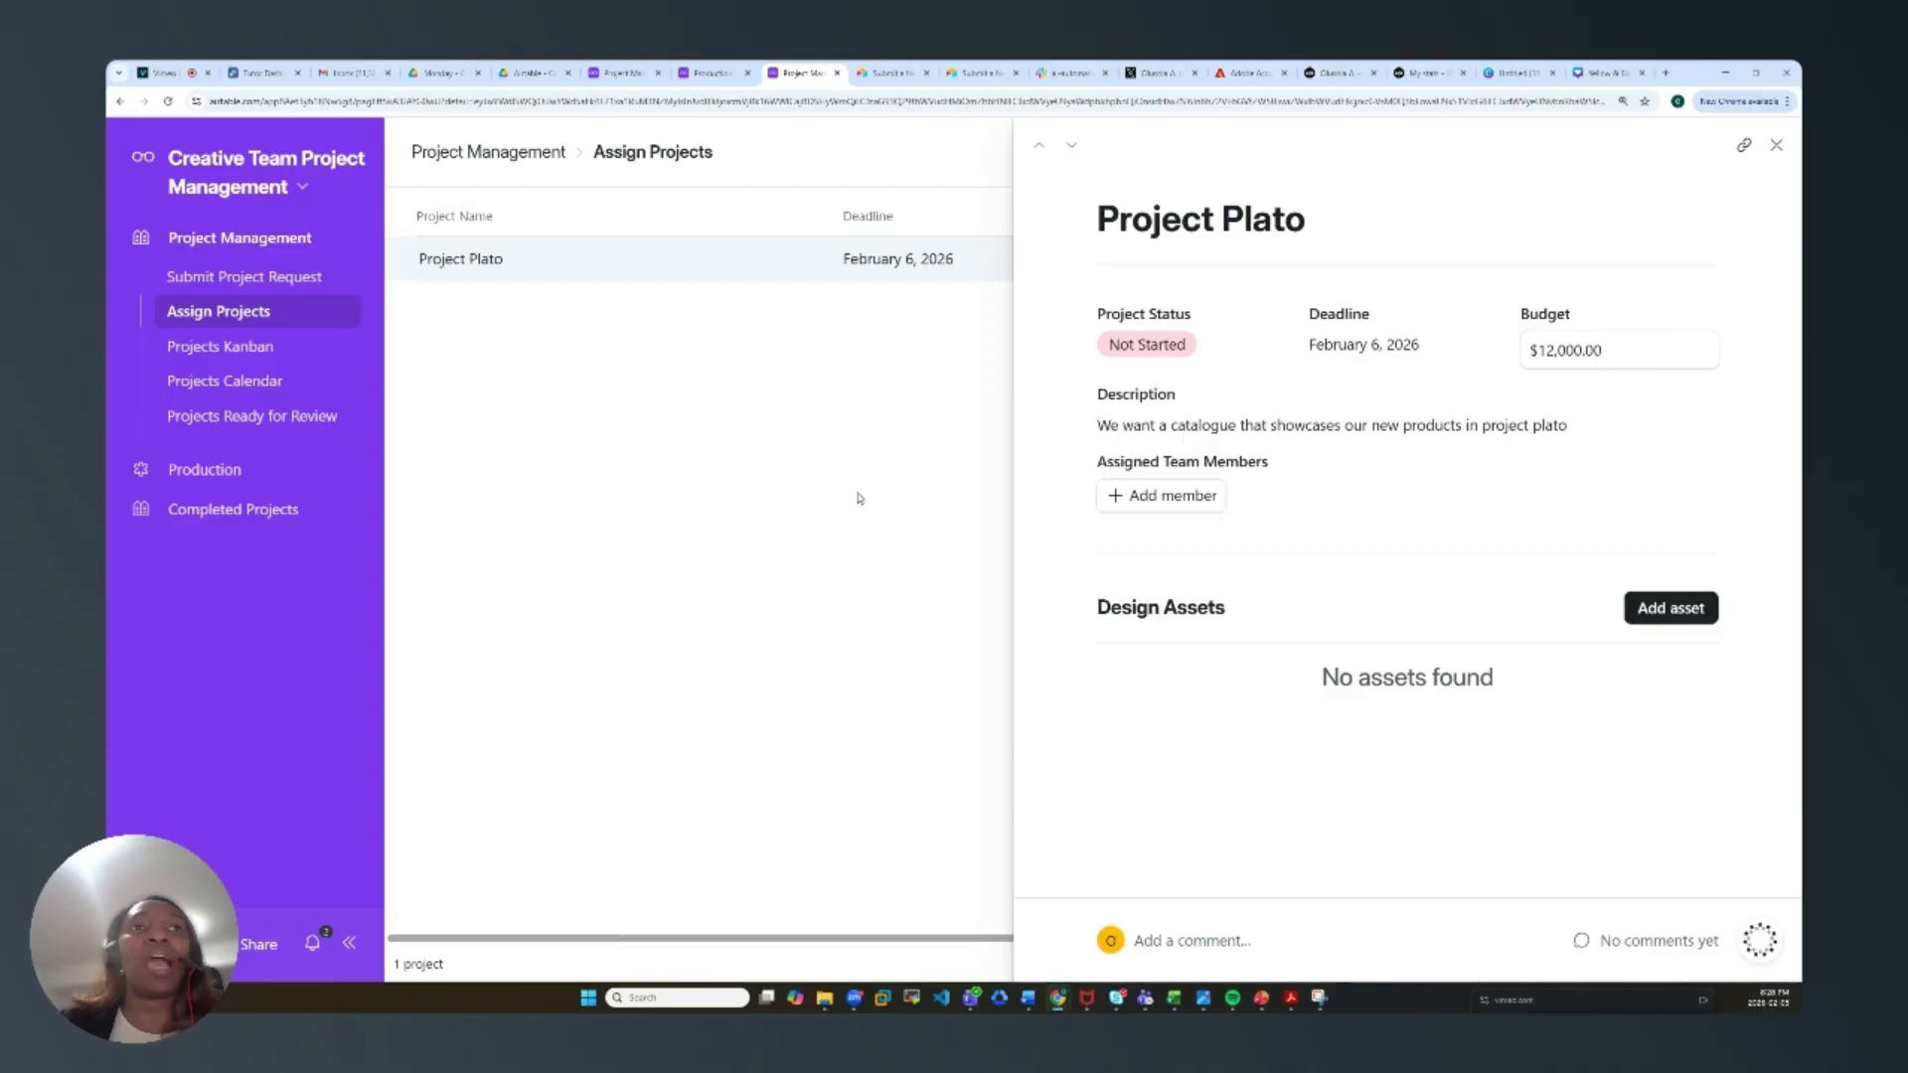
# Step: Assign the available UX/UI Designer to Project Plato as a team member and close the record details
pyautogui.click(1116, 503)
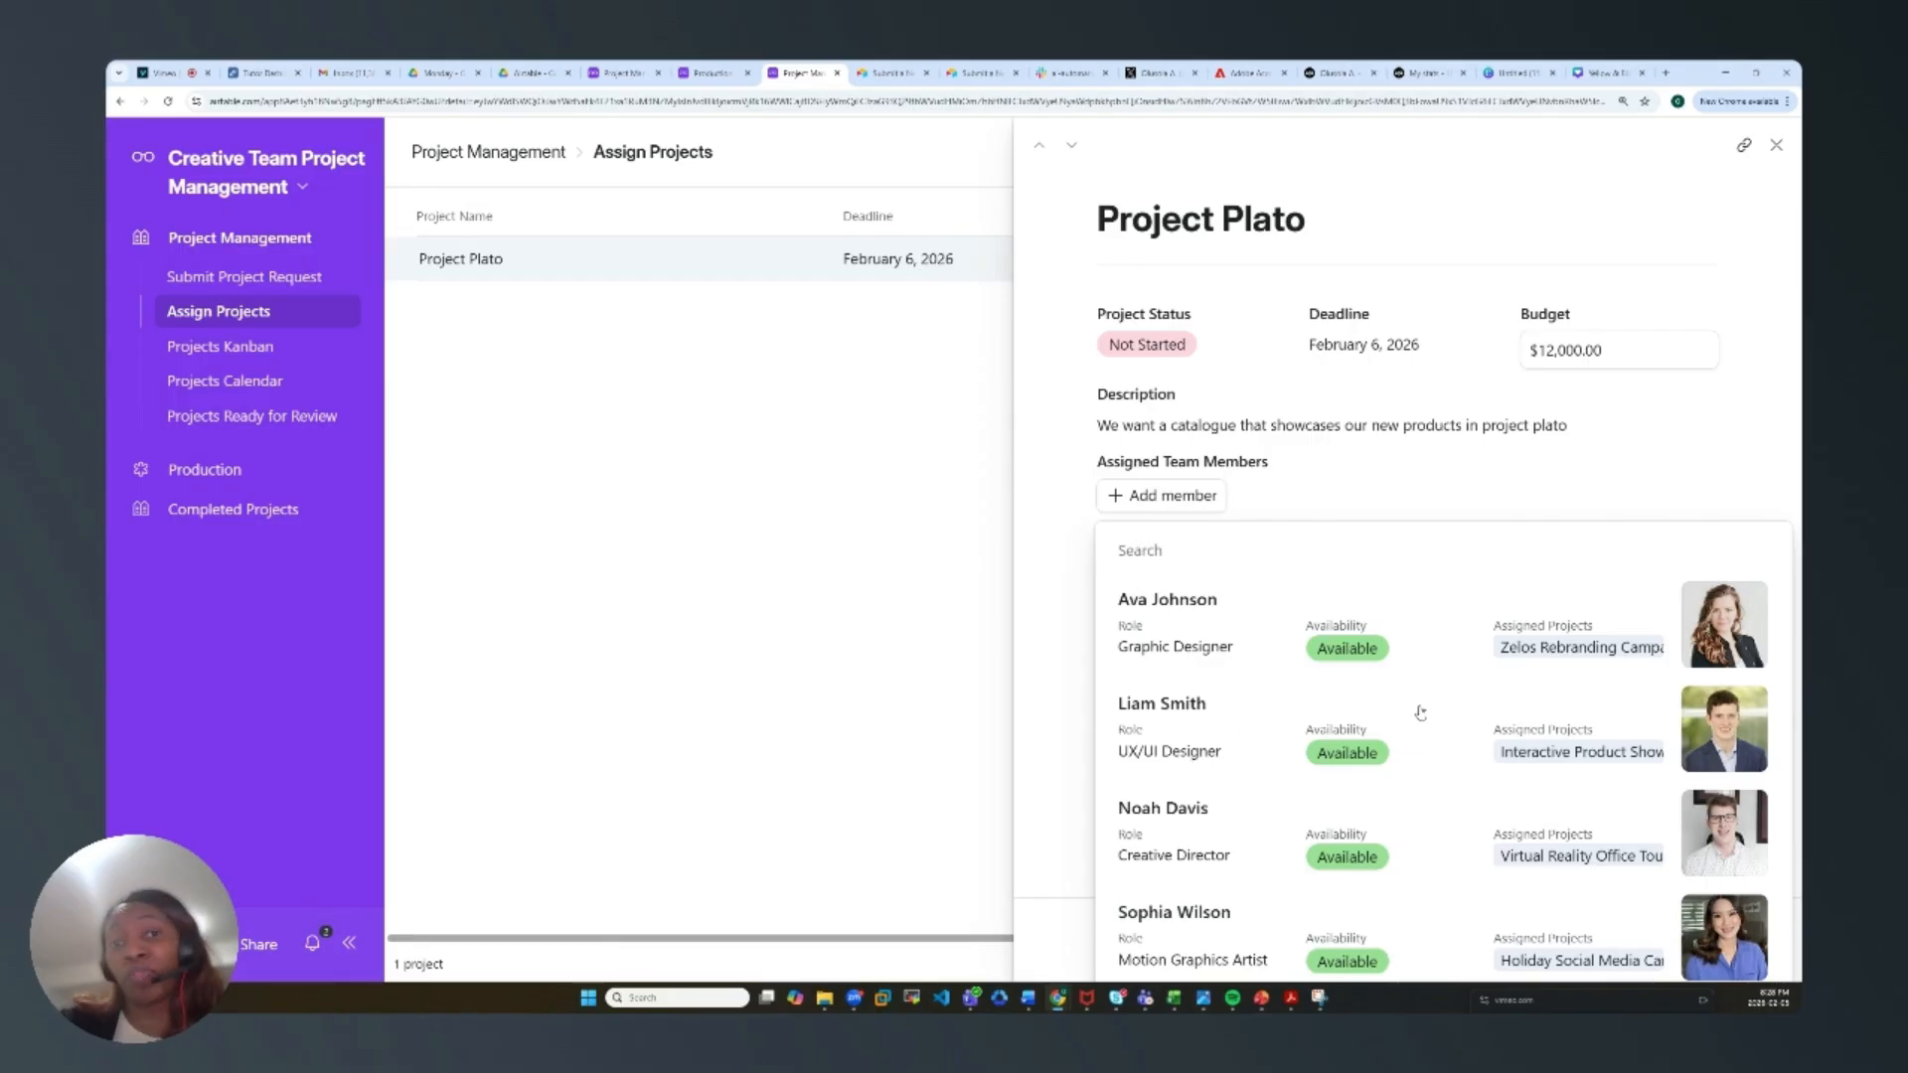
pyautogui.click(1185, 712)
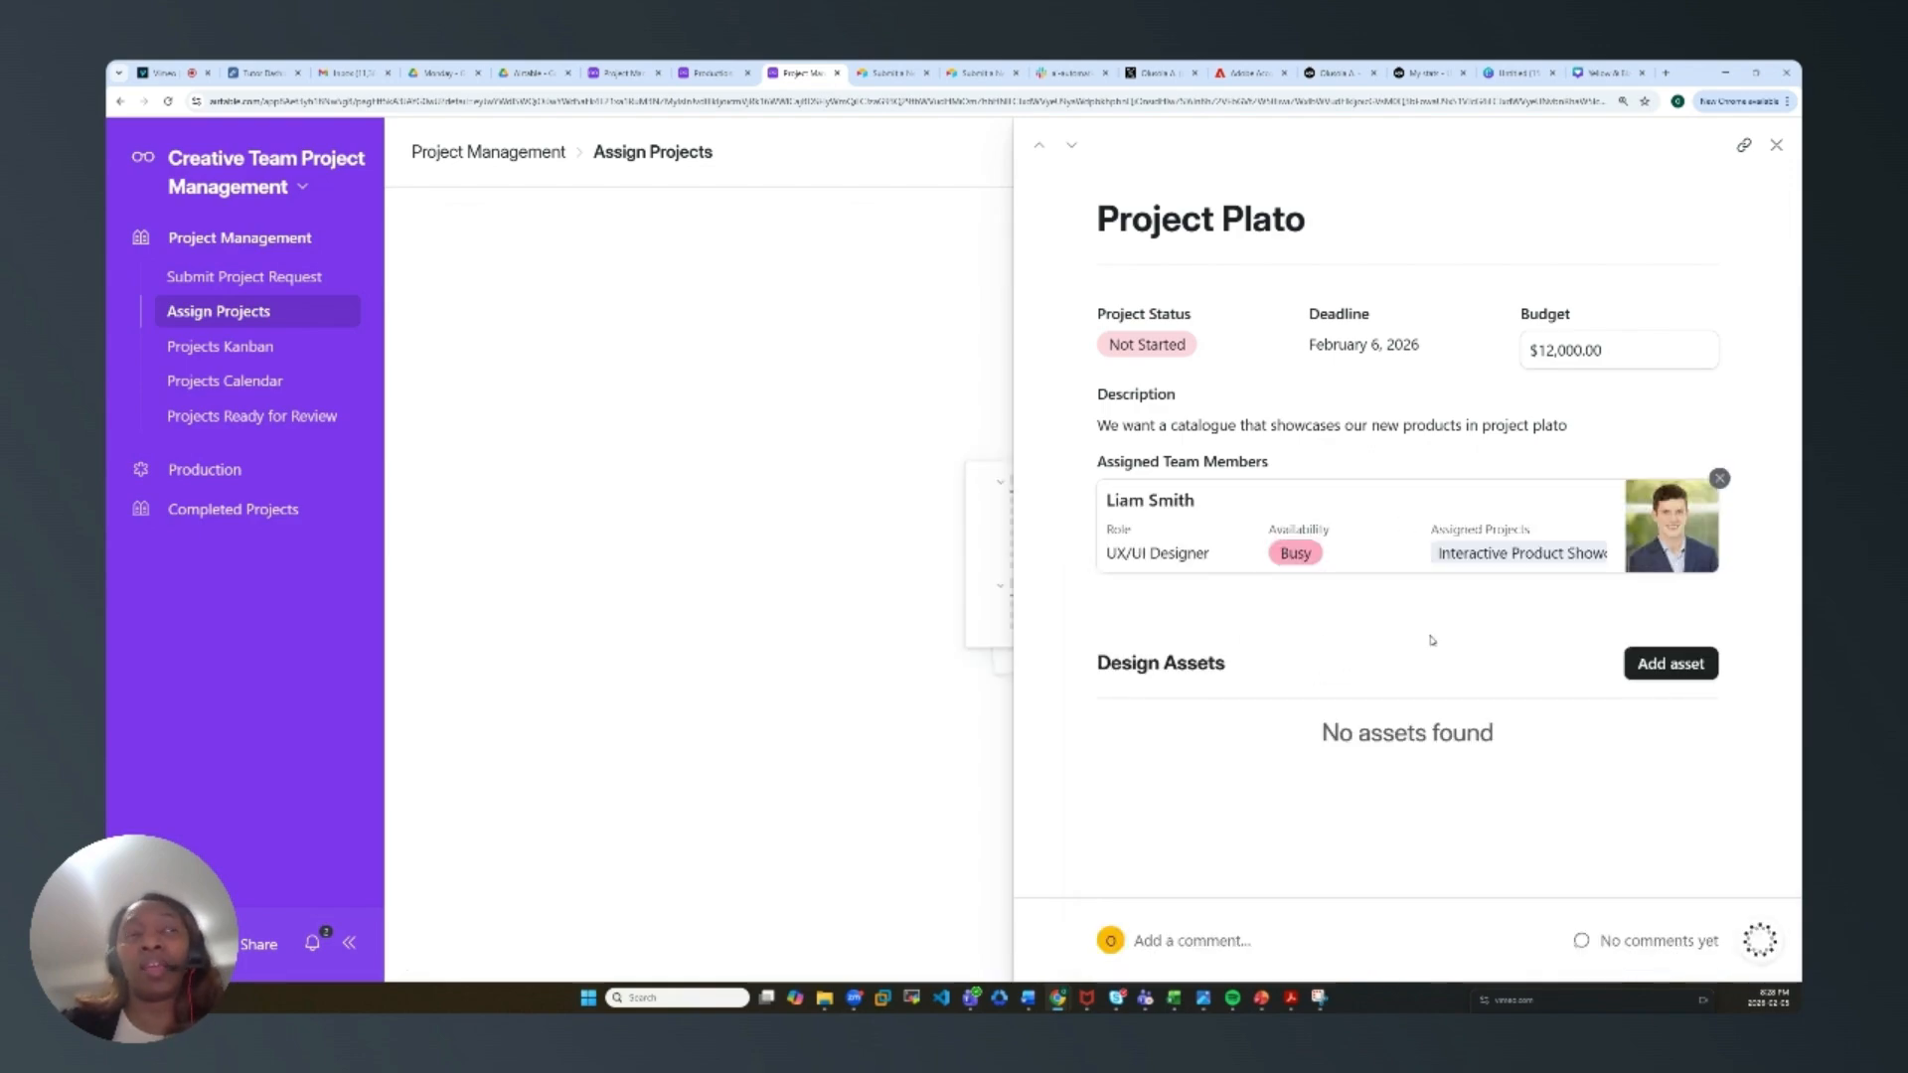
pyautogui.click(908, 398)
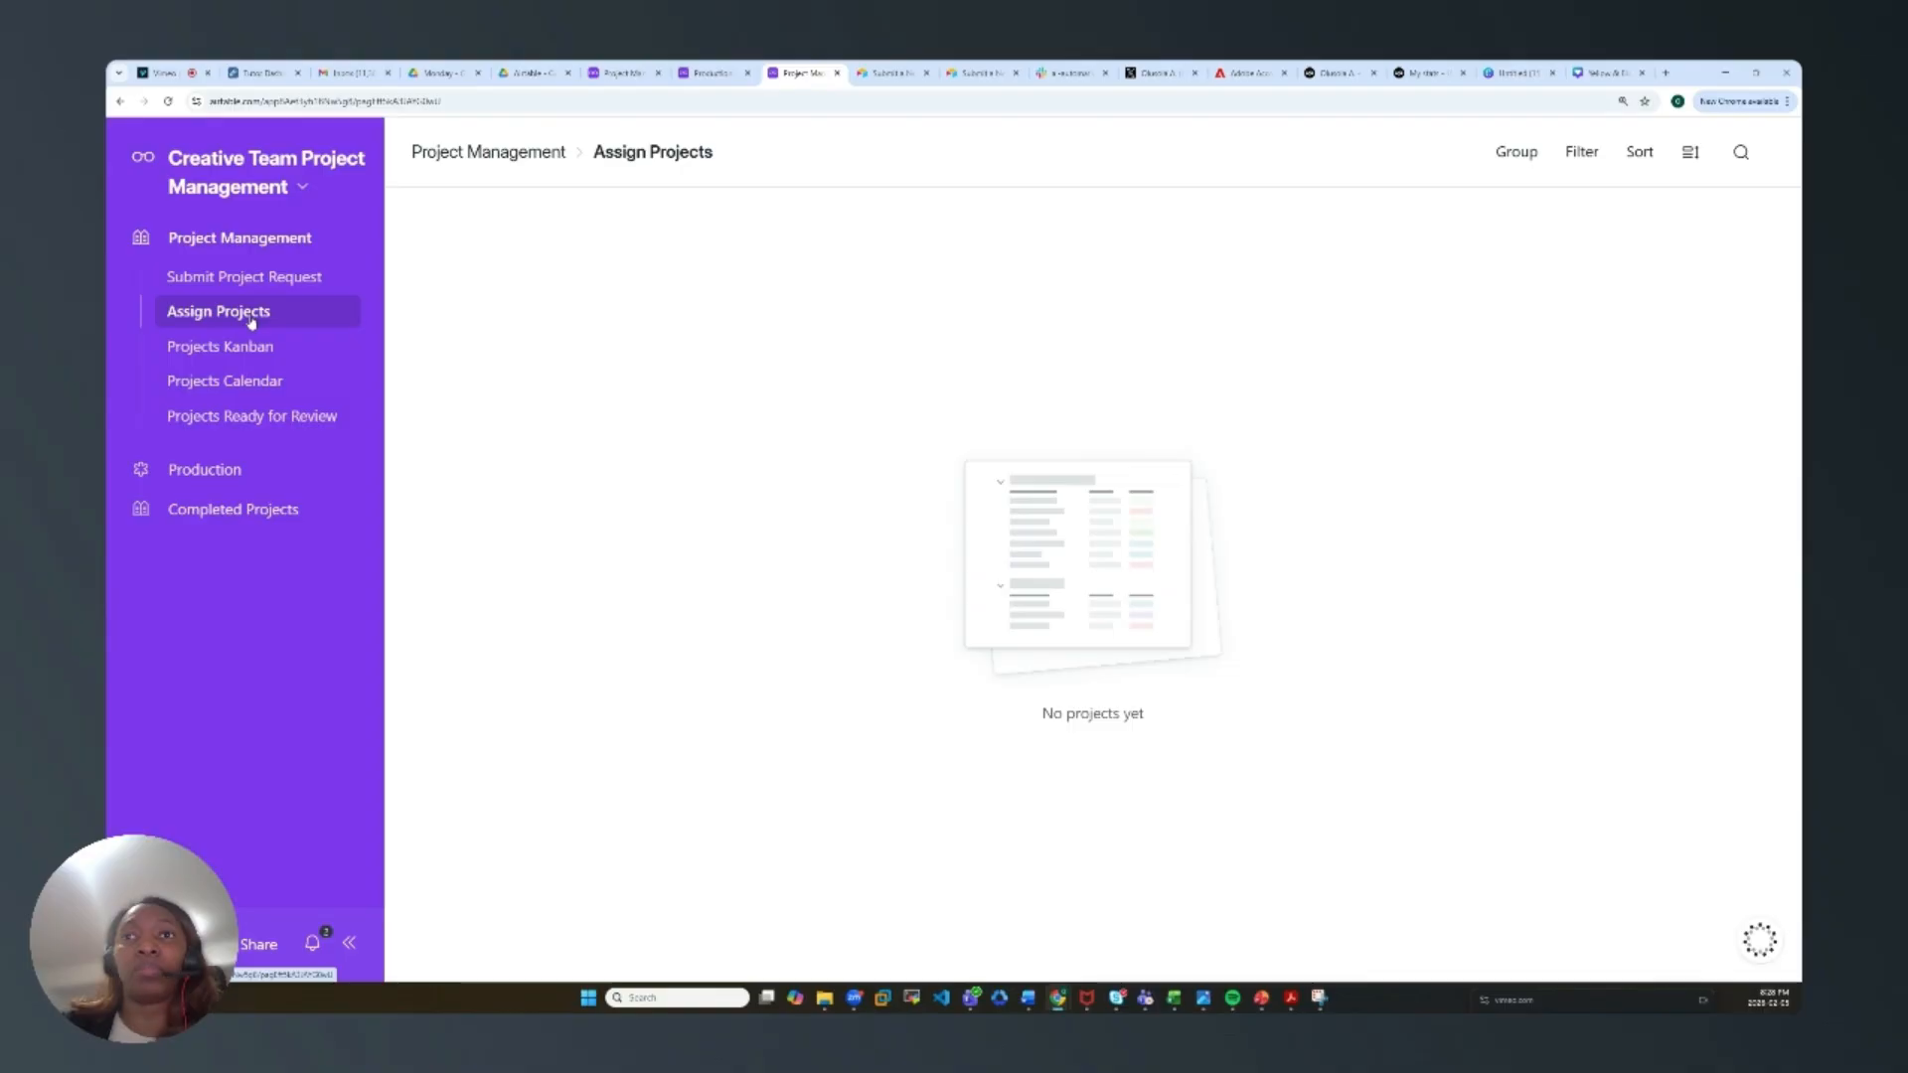
# Step: Review Project Plato's details on the Production section's My Projects board
pyautogui.click(217, 473)
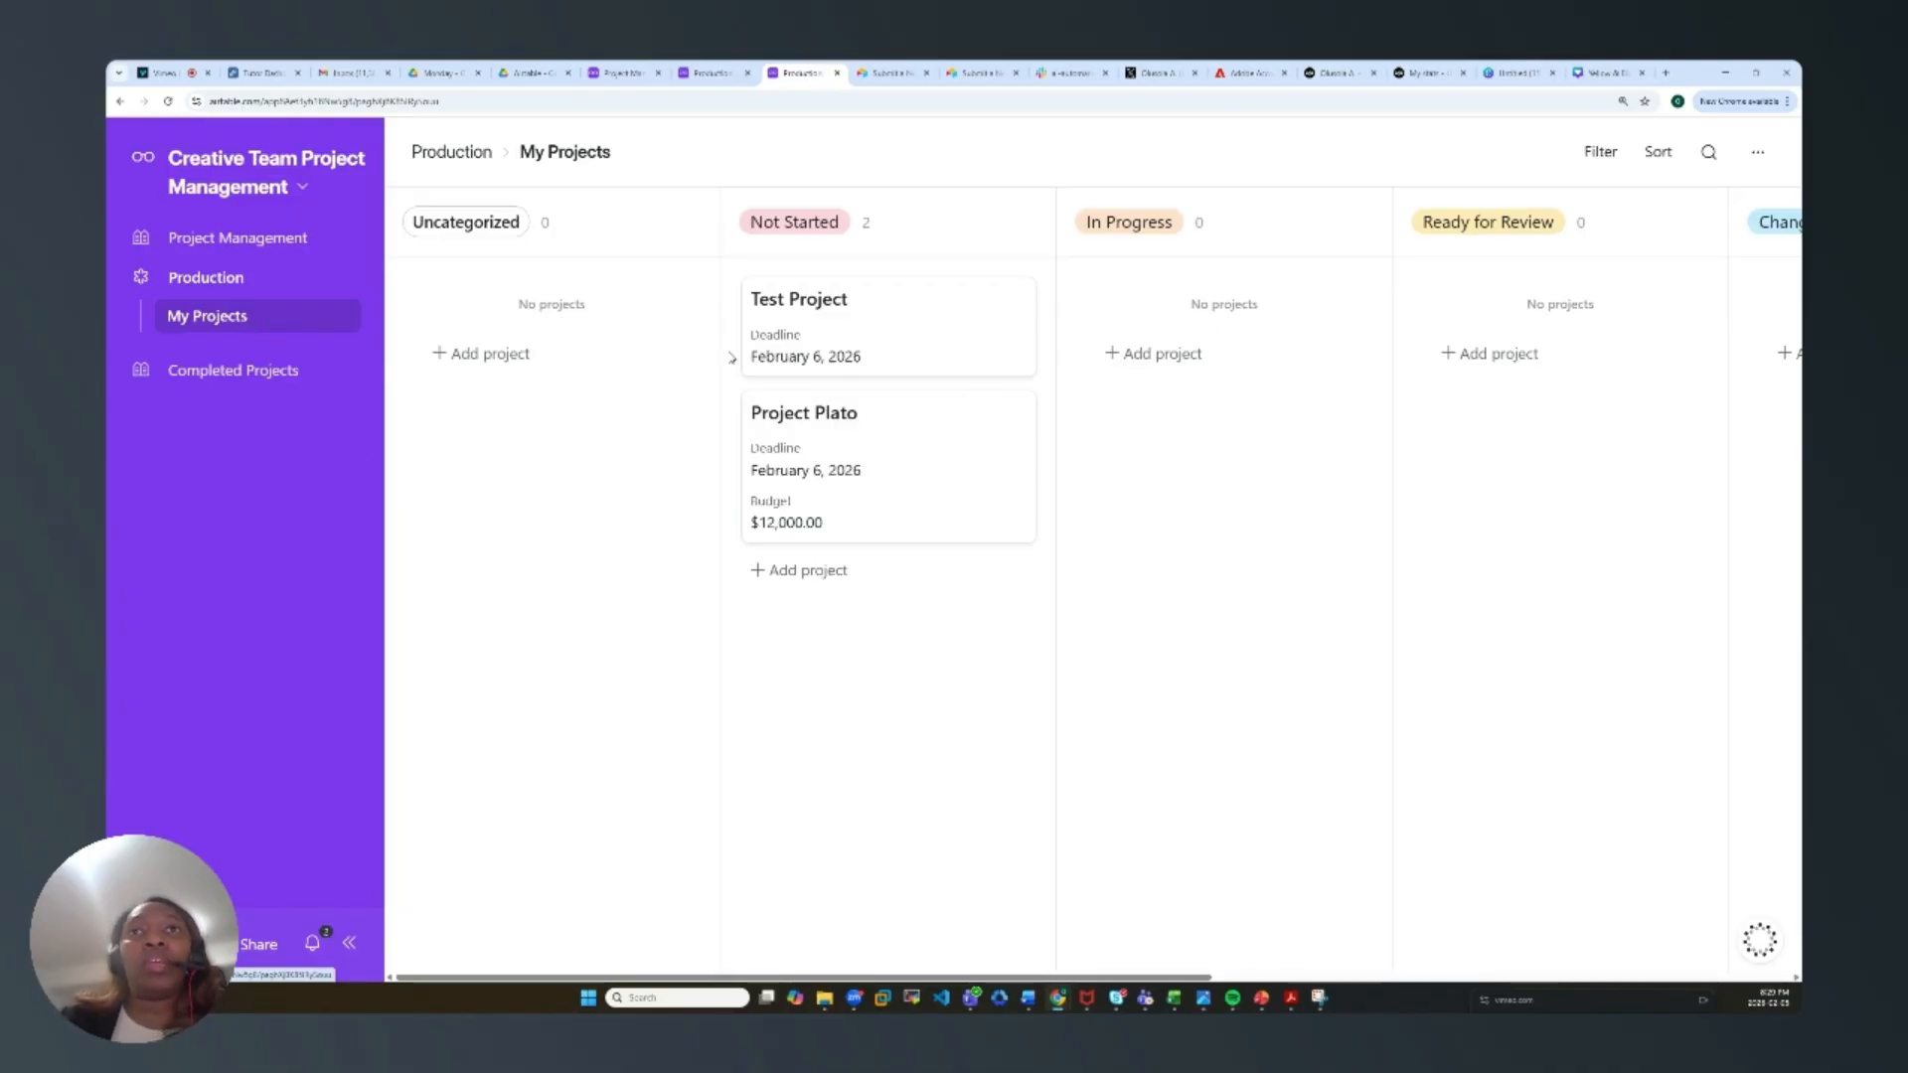
pyautogui.click(918, 437)
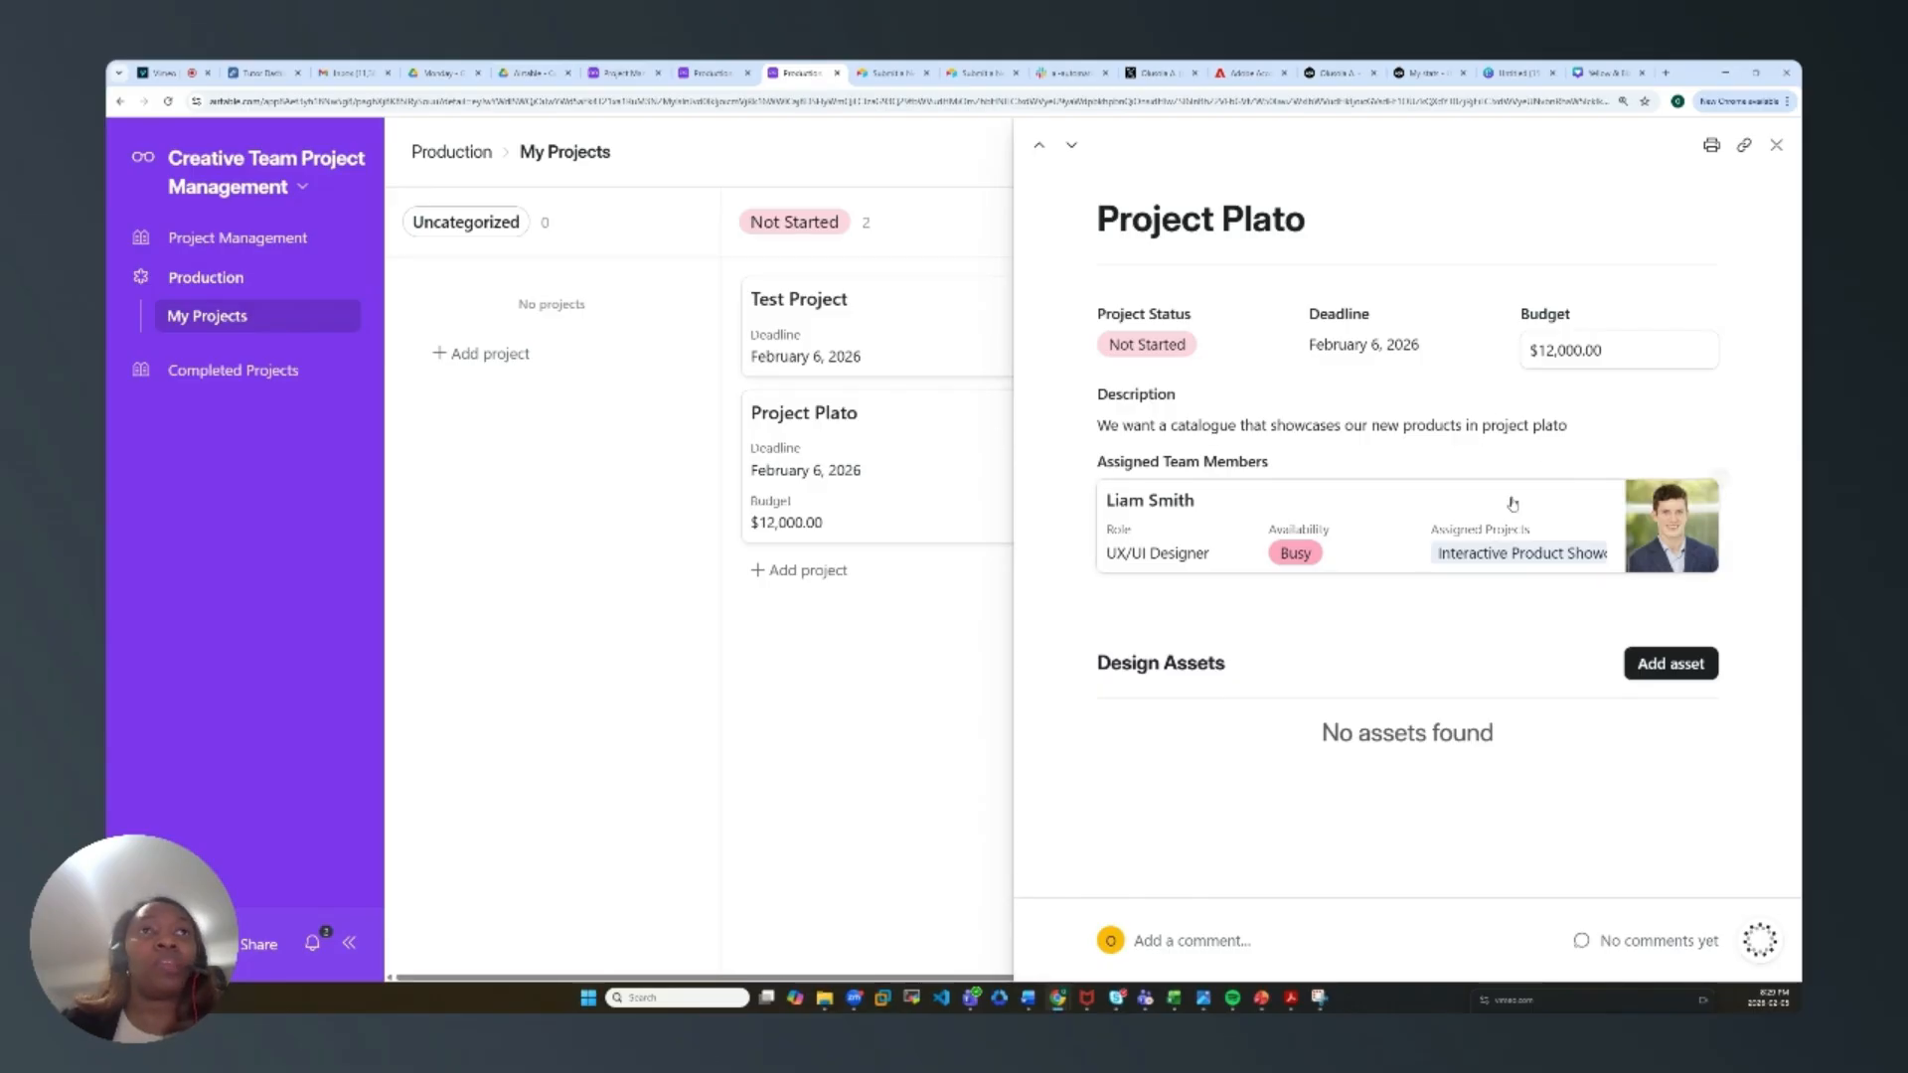
pyautogui.click(1778, 145)
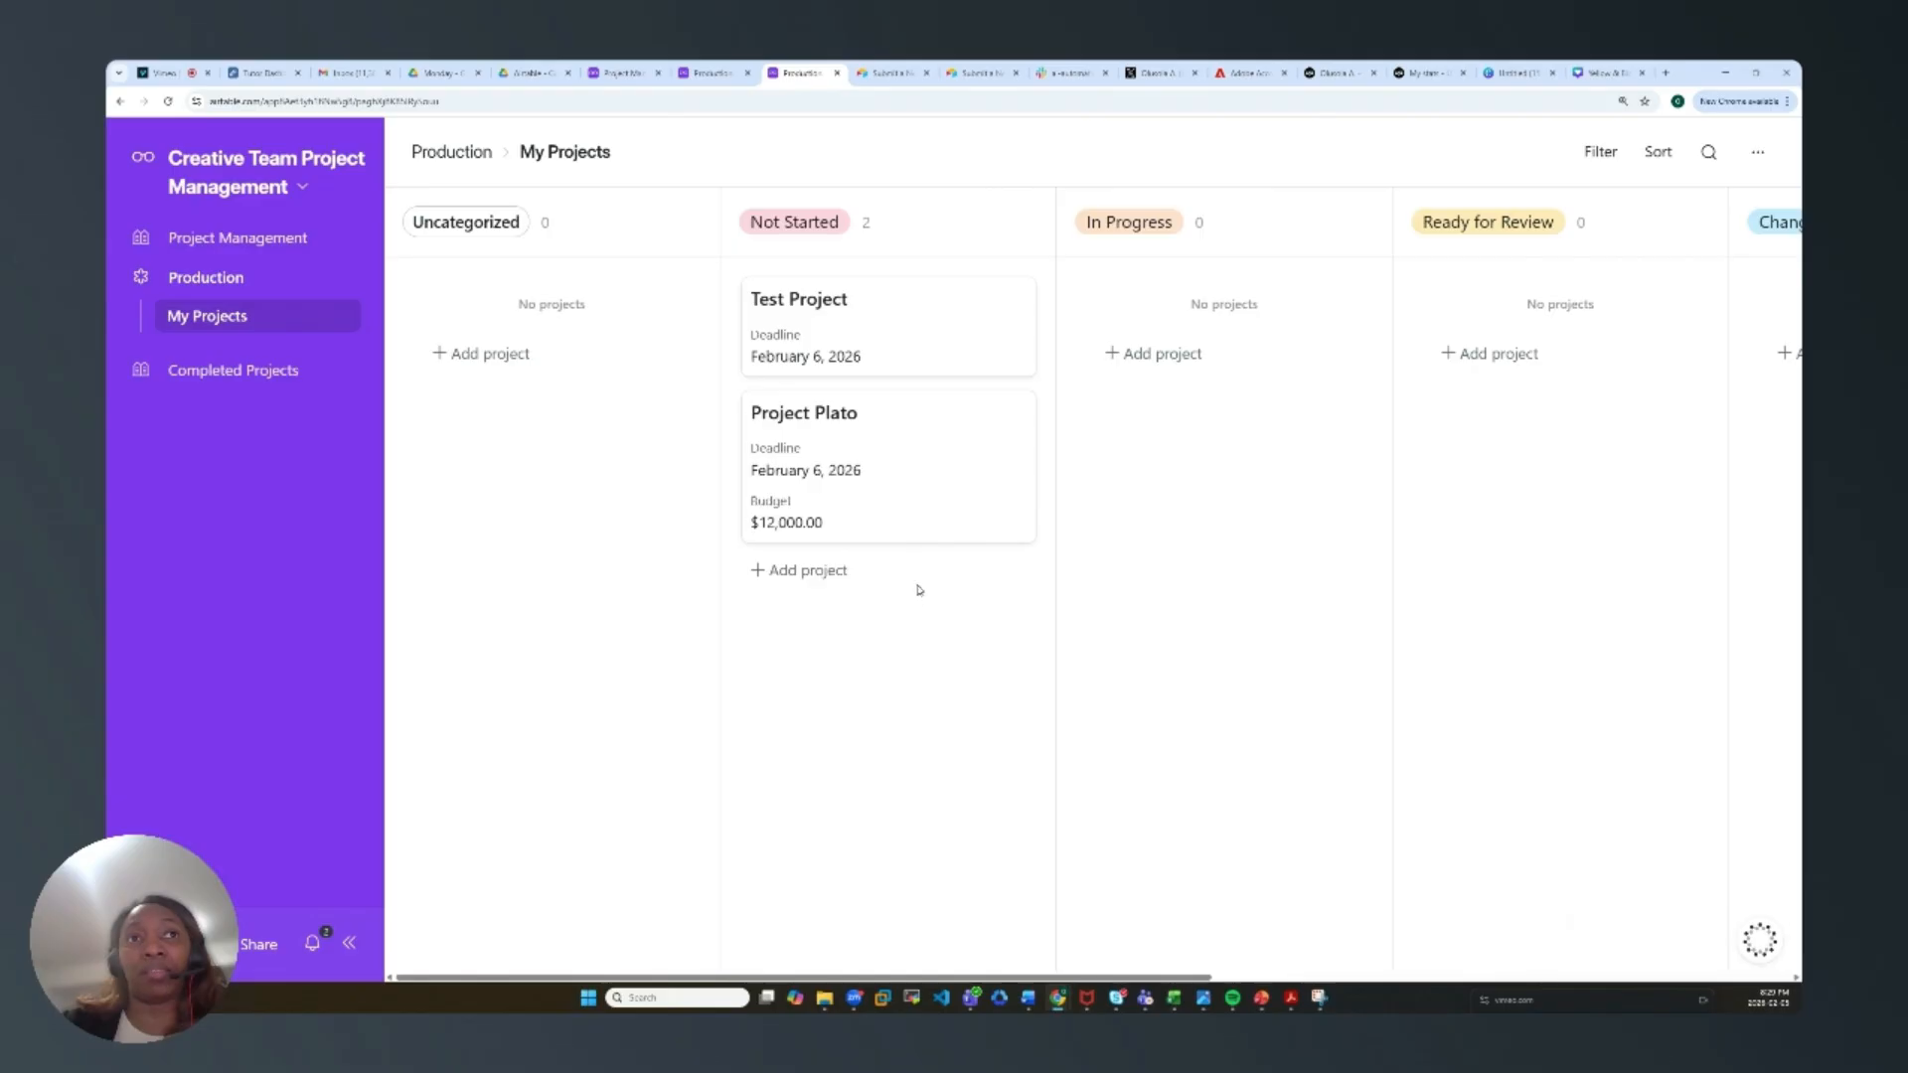
# Step: Move the Project Plato card from Not Started to In Progress and check Slack's ai-automations channel for the status notification
pyautogui.moveTo(933, 459); pyautogui.dragTo(1271, 471)
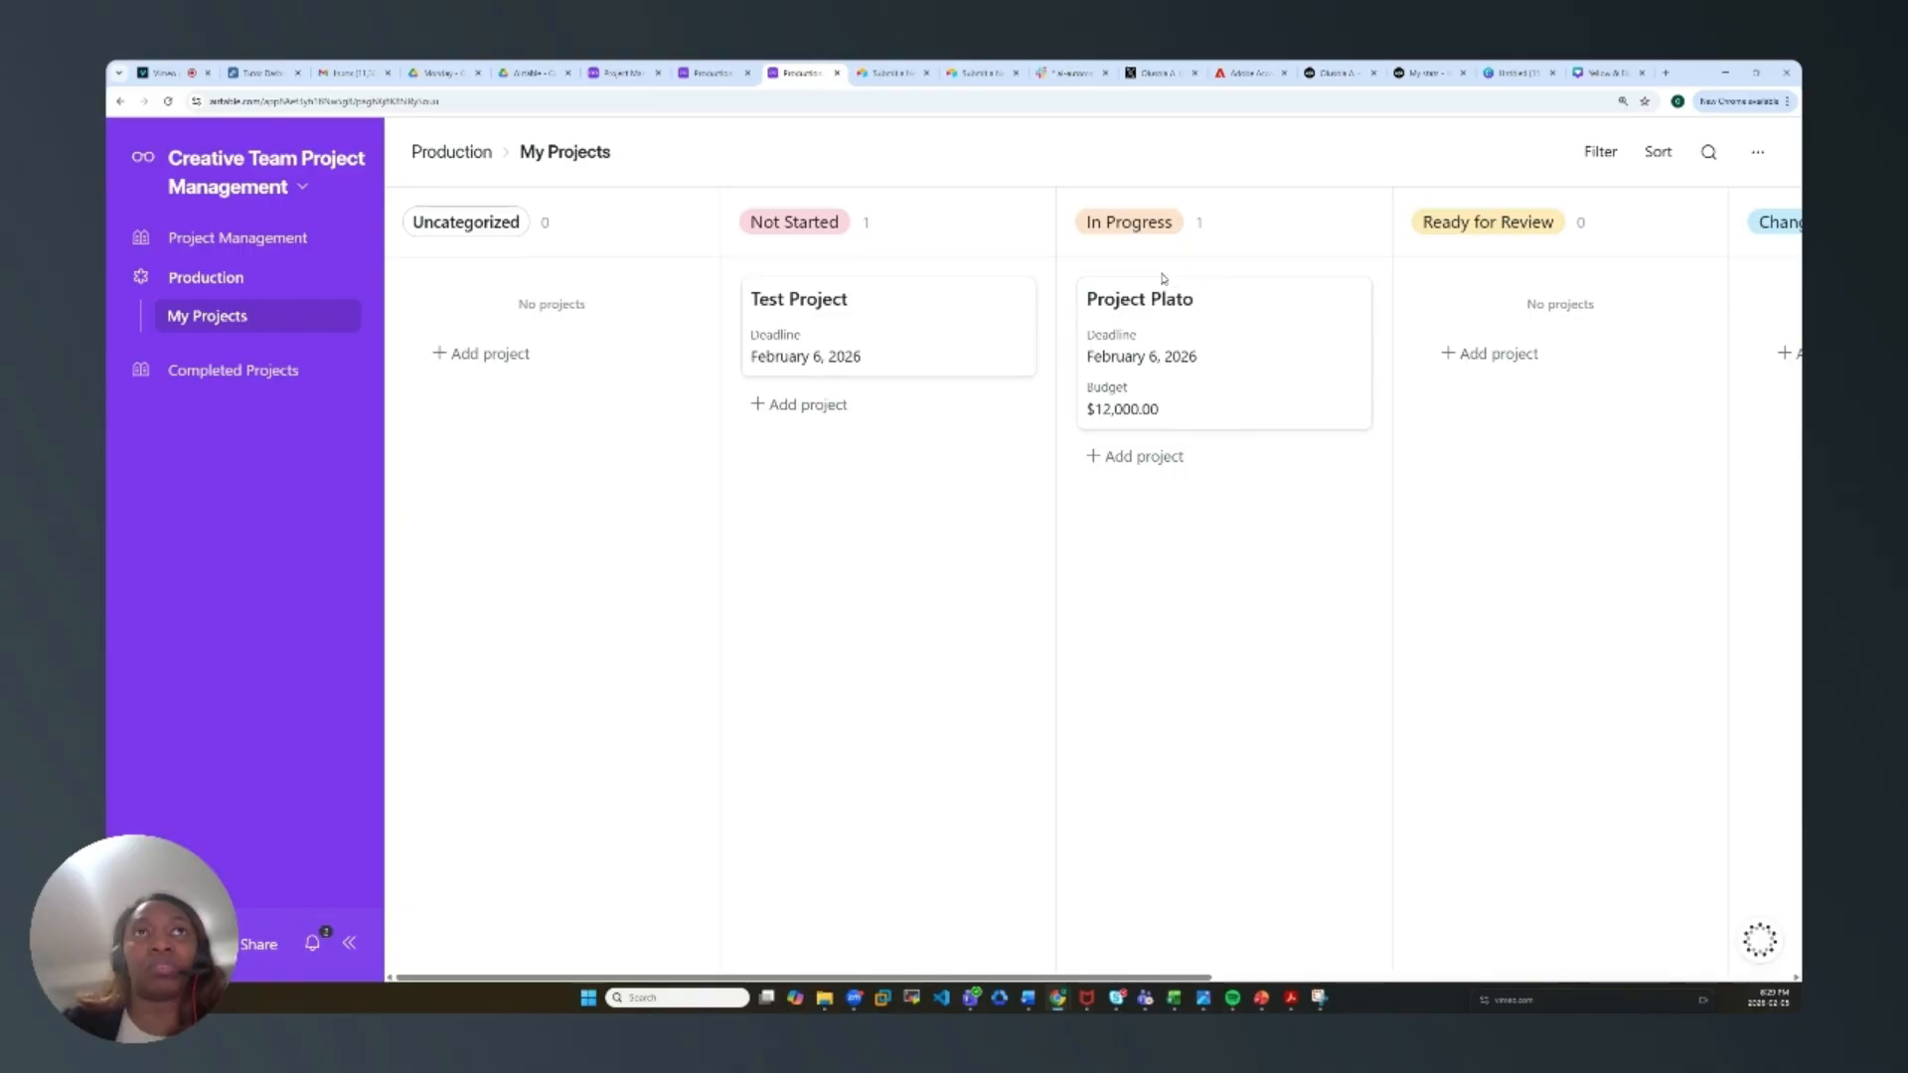
pyautogui.click(1068, 74)
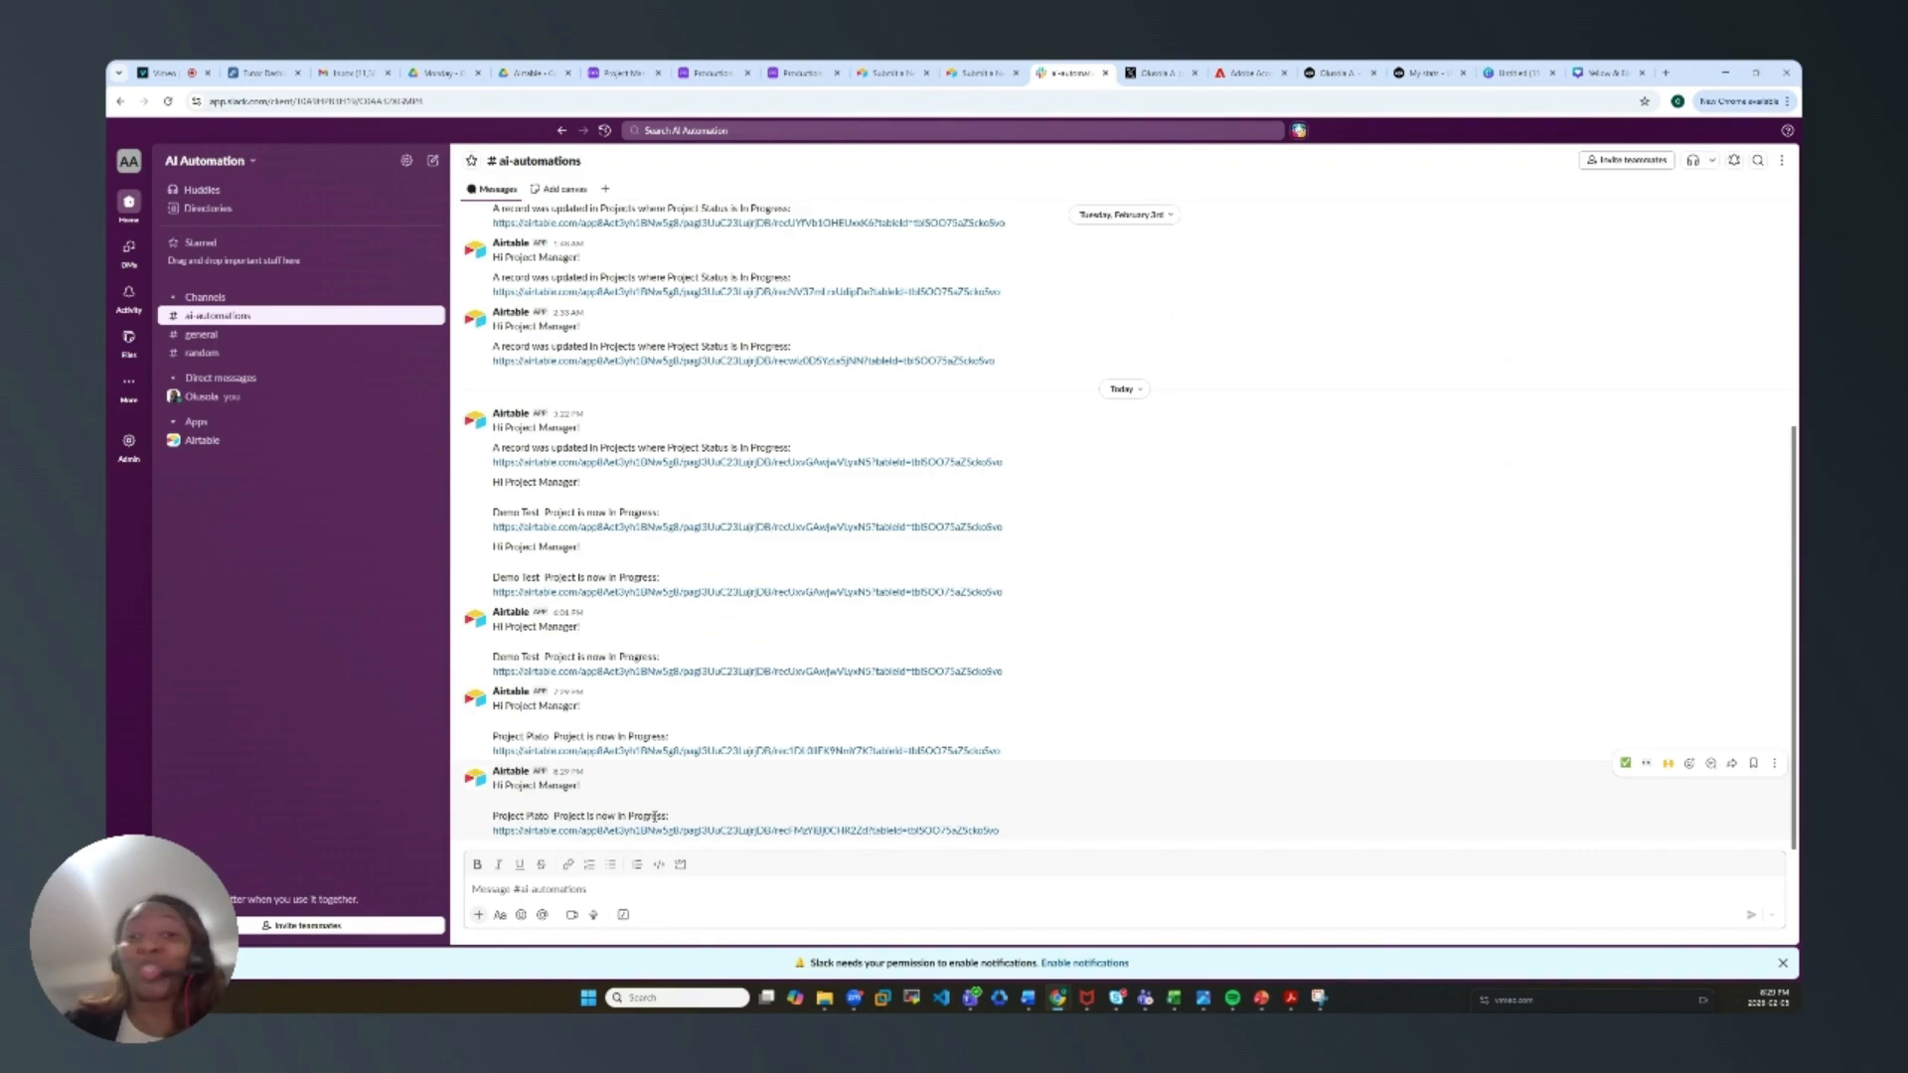
pyautogui.click(795, 80)
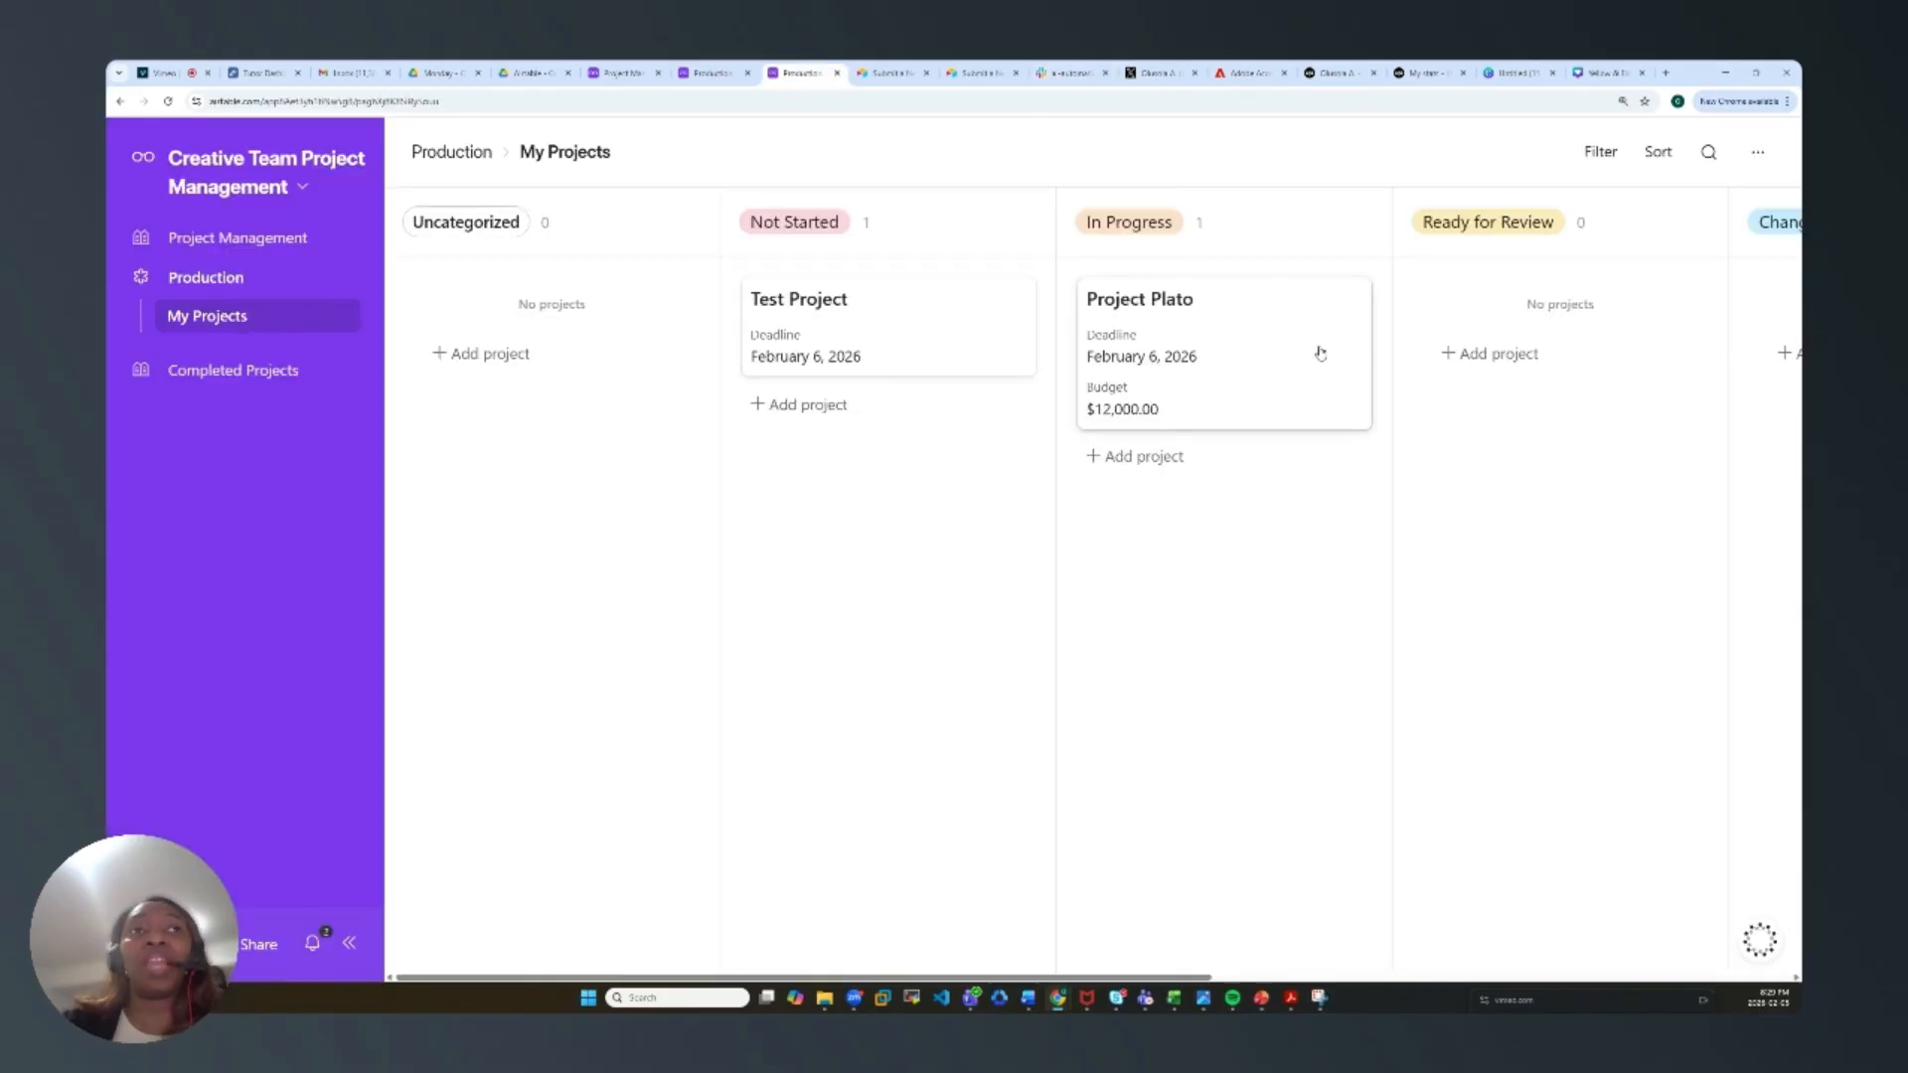
# Step: Start a new design asset for Project Plato from its record and name the asset "Plato Catalogue"
pyautogui.click(1232, 325)
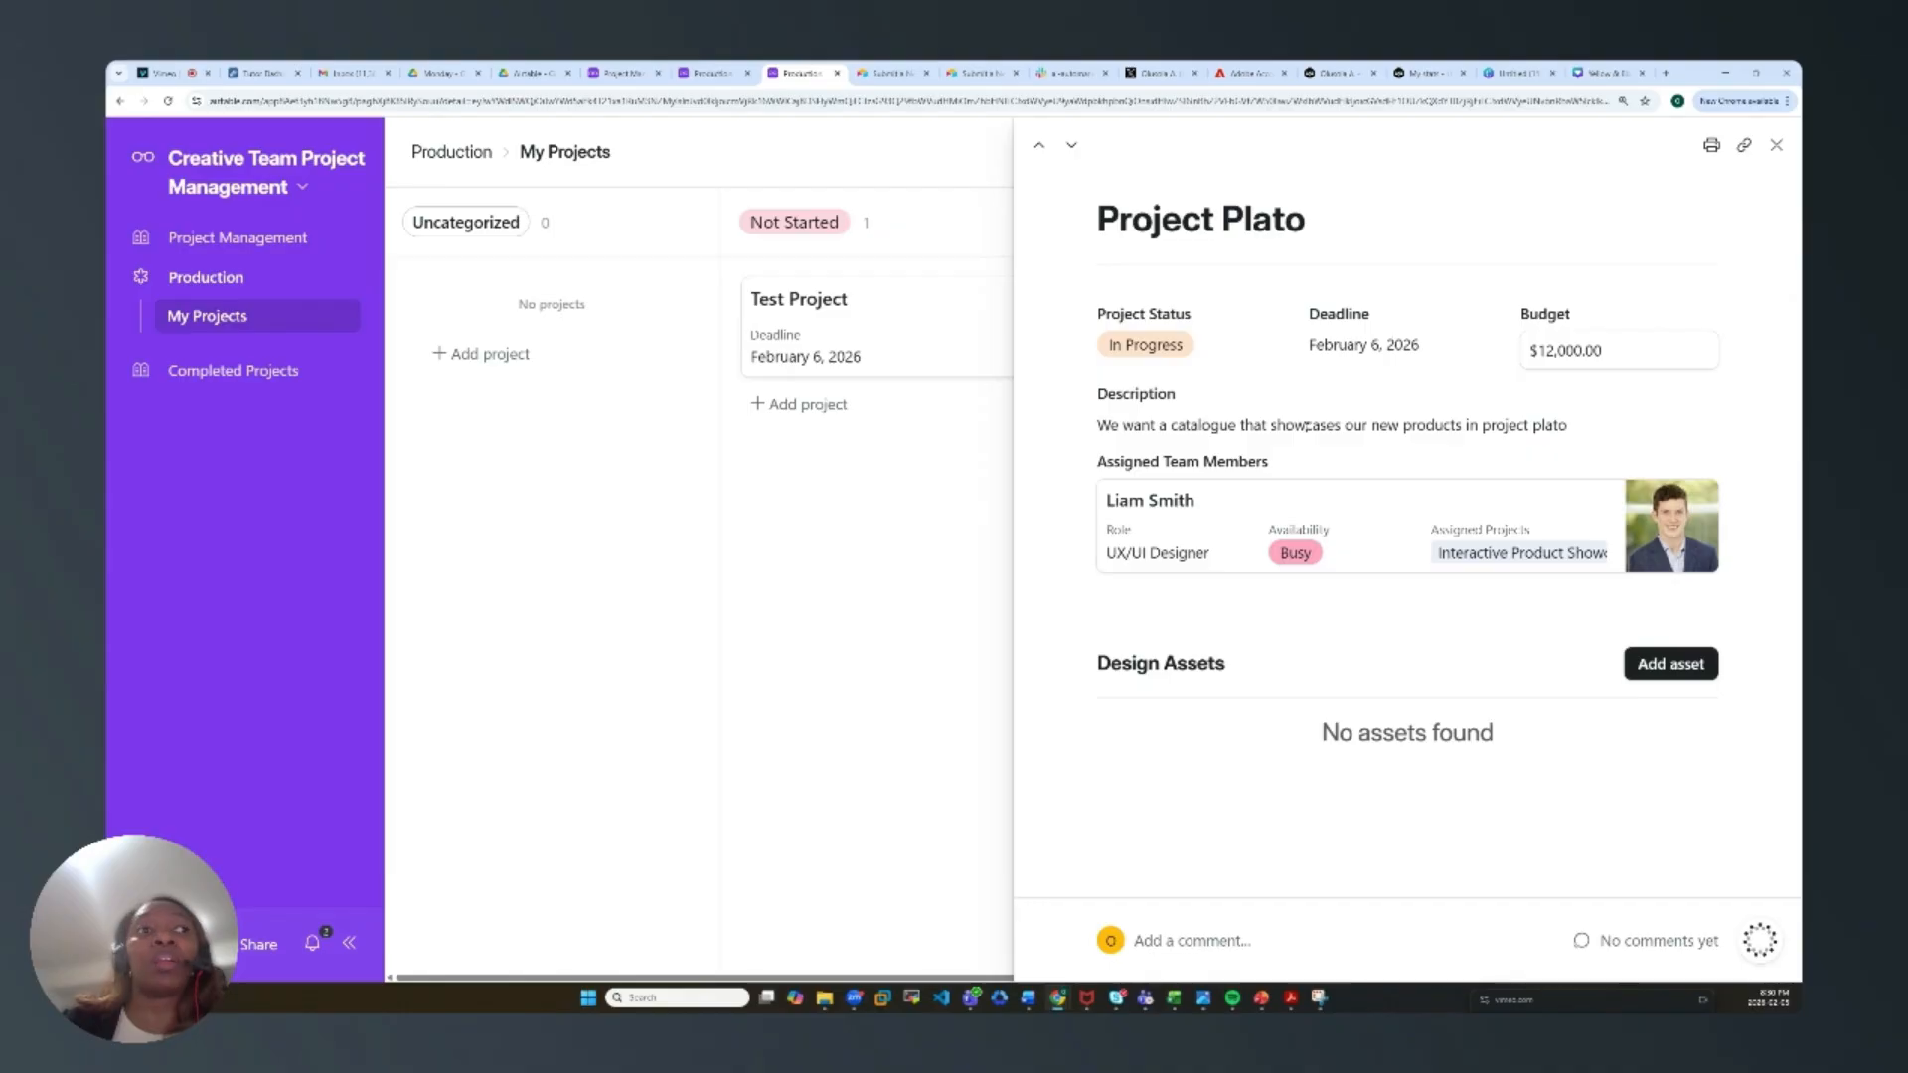
pyautogui.click(1662, 667)
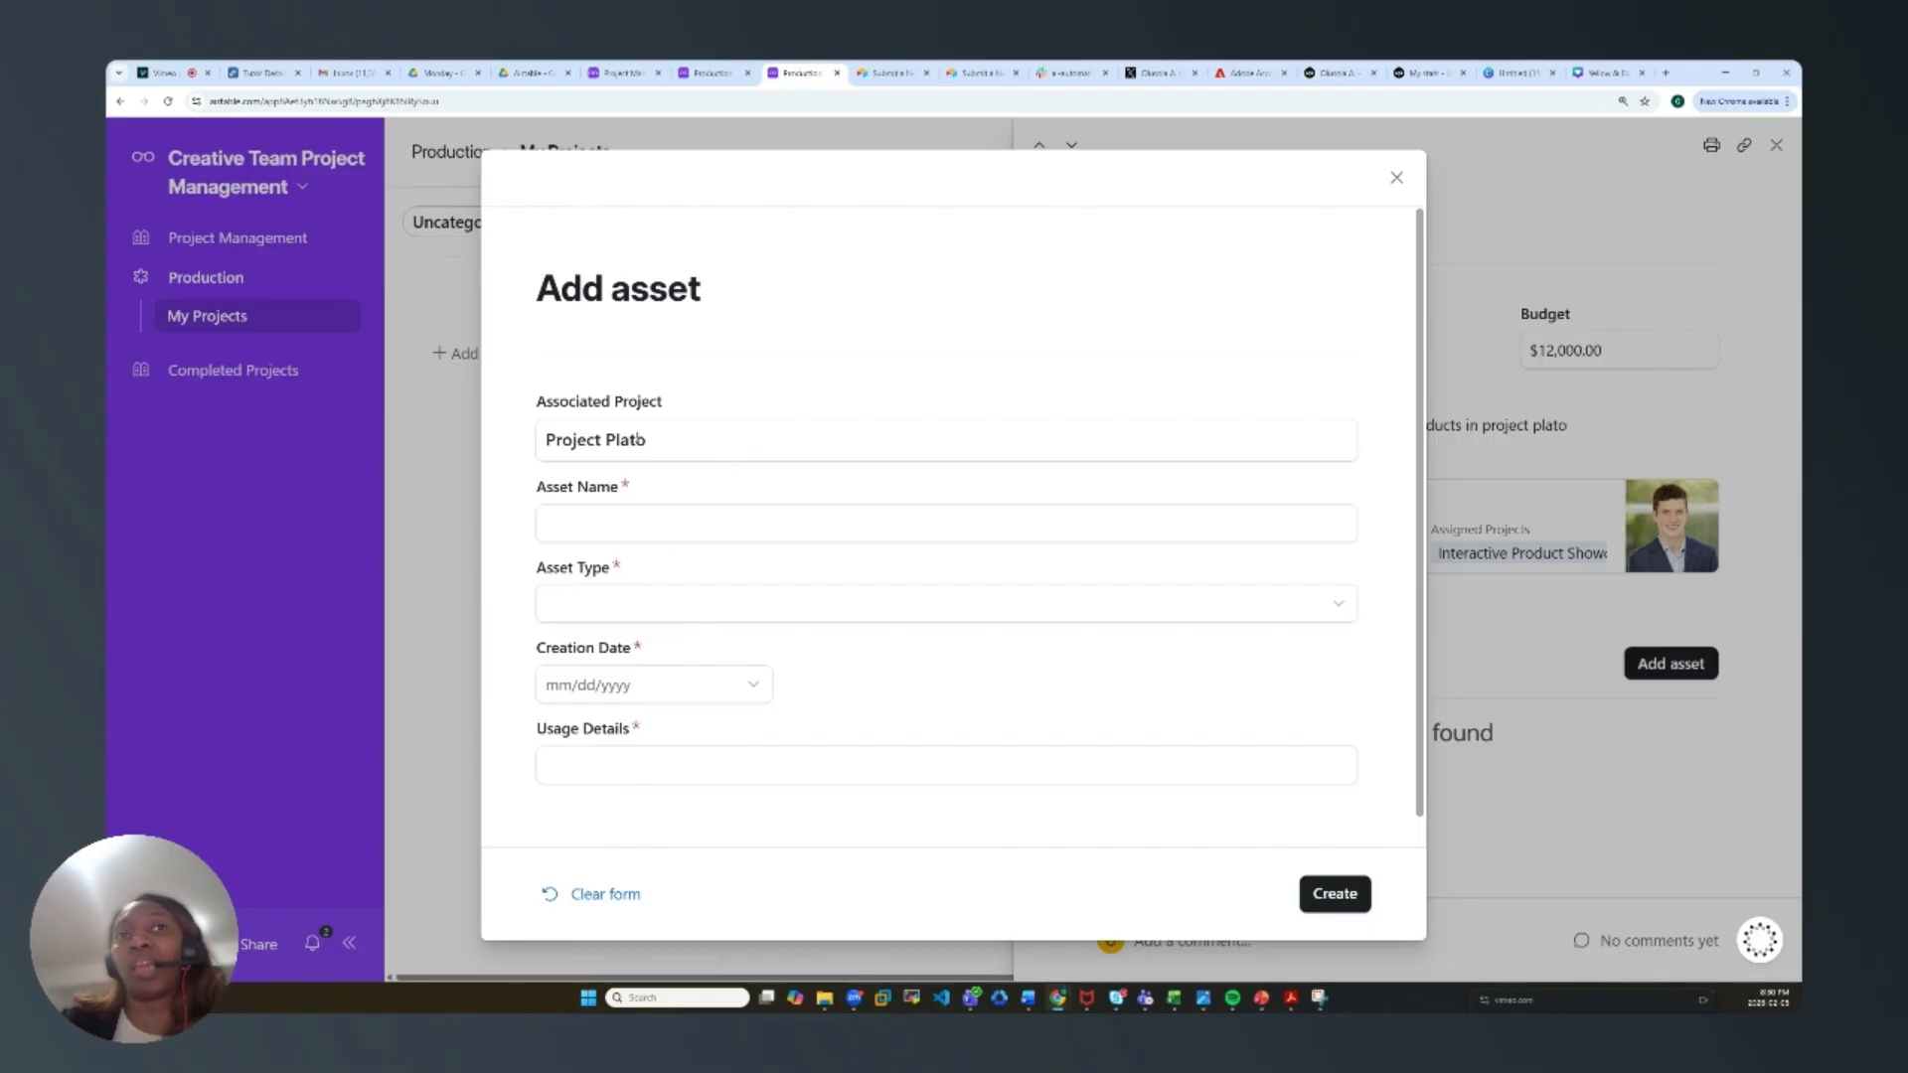
pyautogui.click(735, 527)
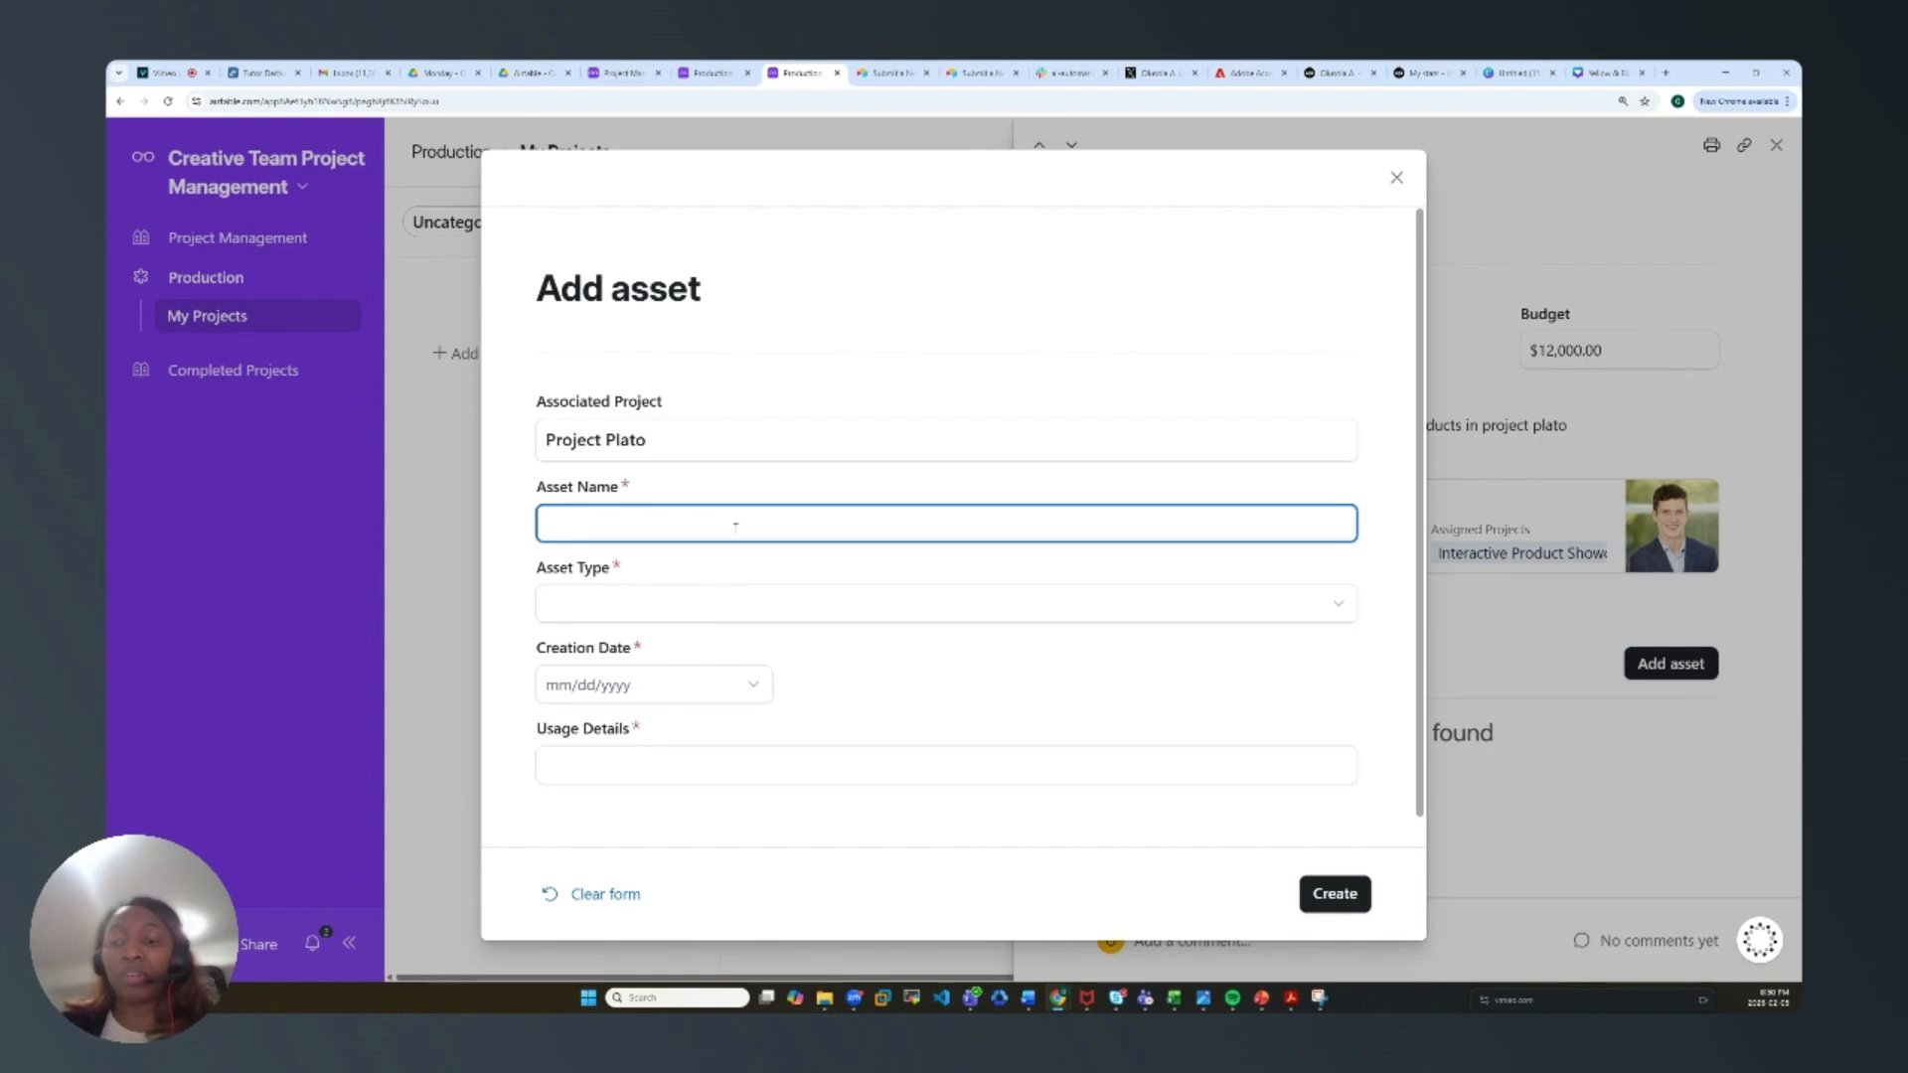
pyautogui.write('Cata')
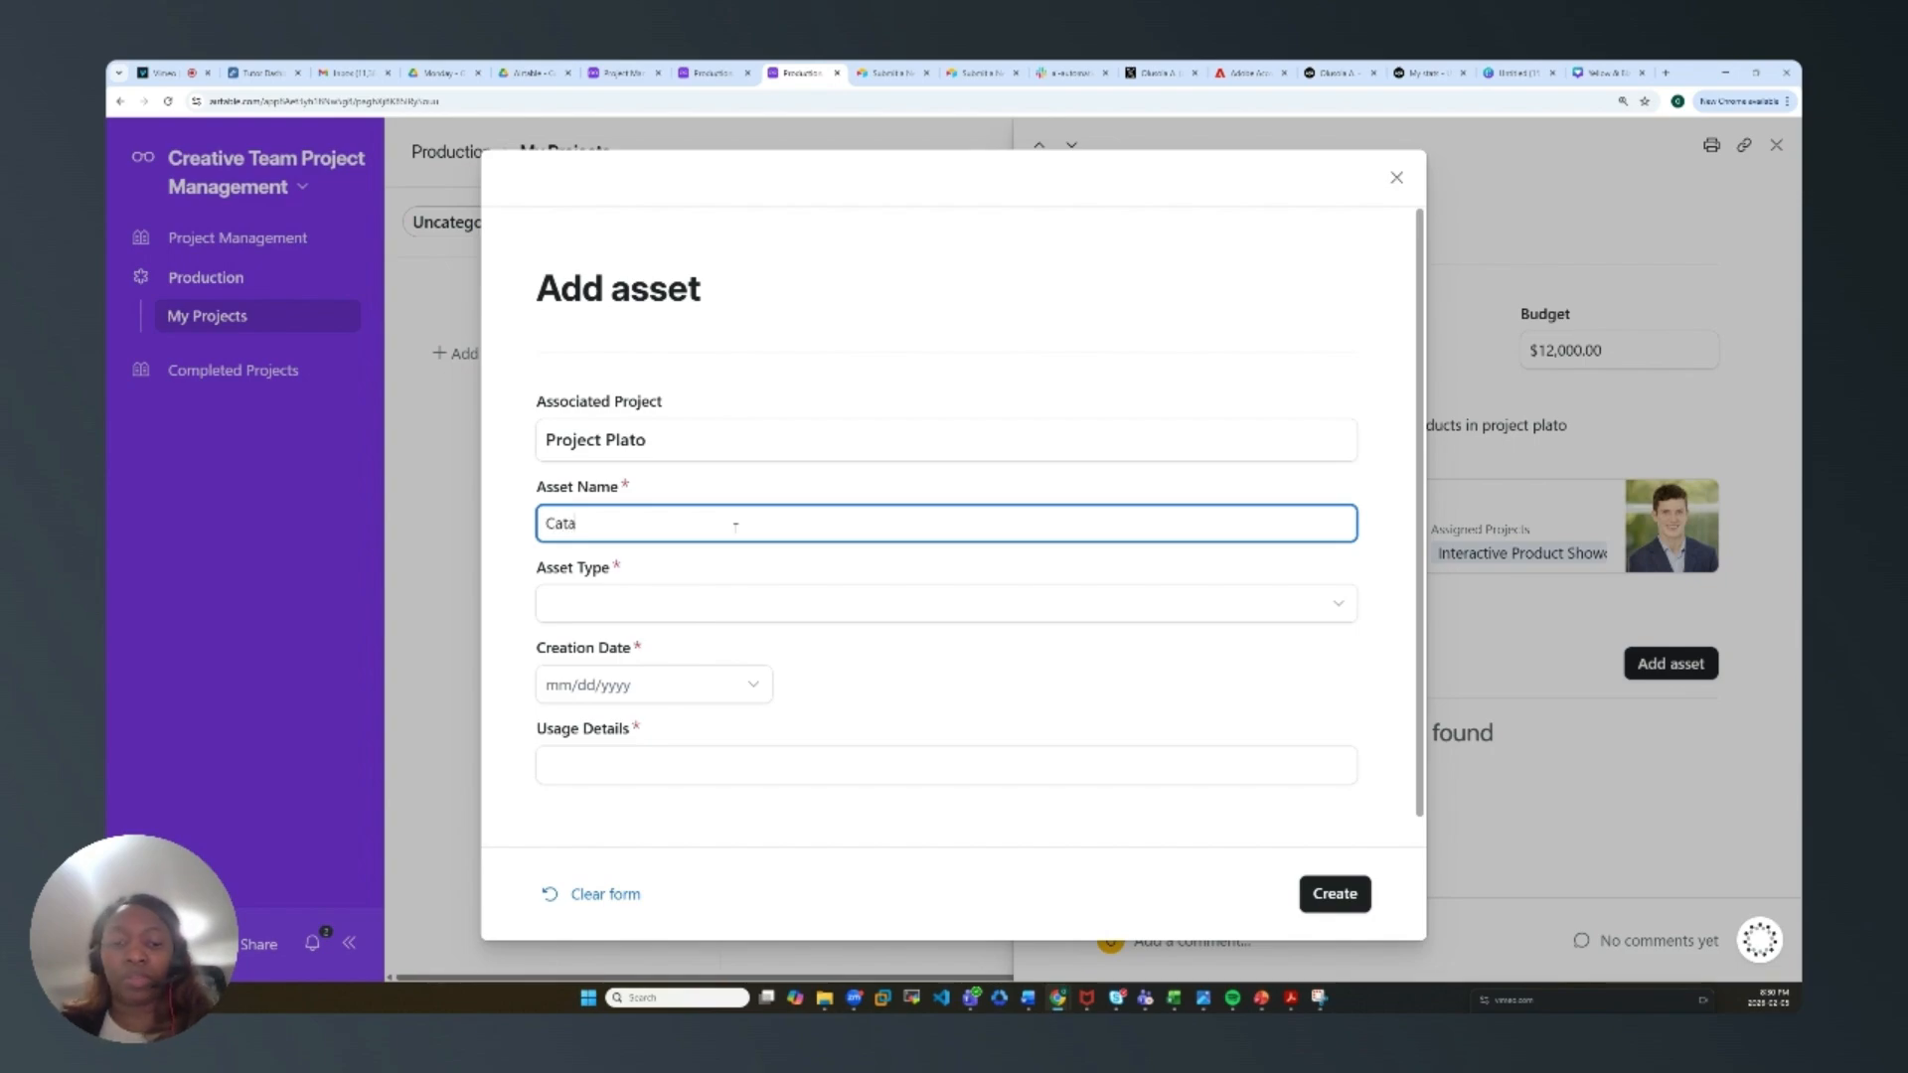
pyautogui.write('logu')
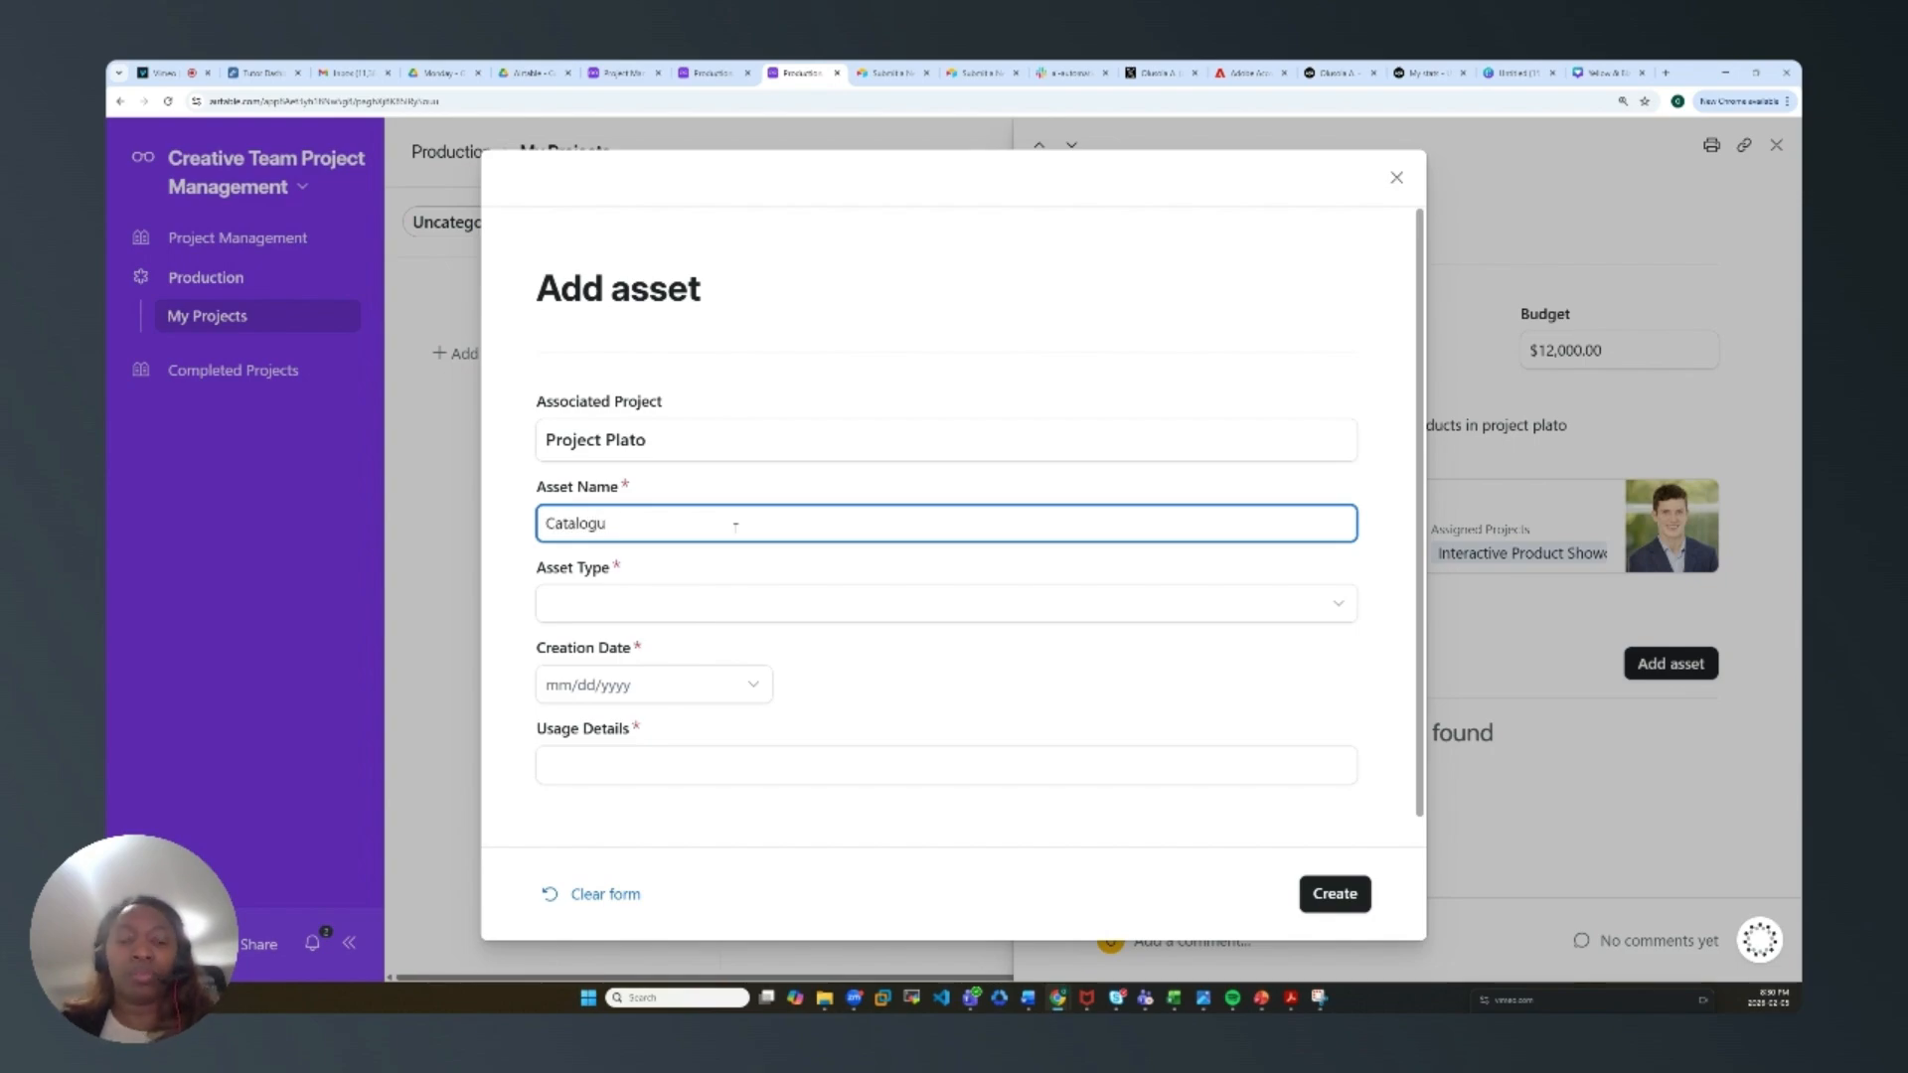
pyautogui.press('BackSpace')
pyautogui.write('ue')
pyautogui.write('P')
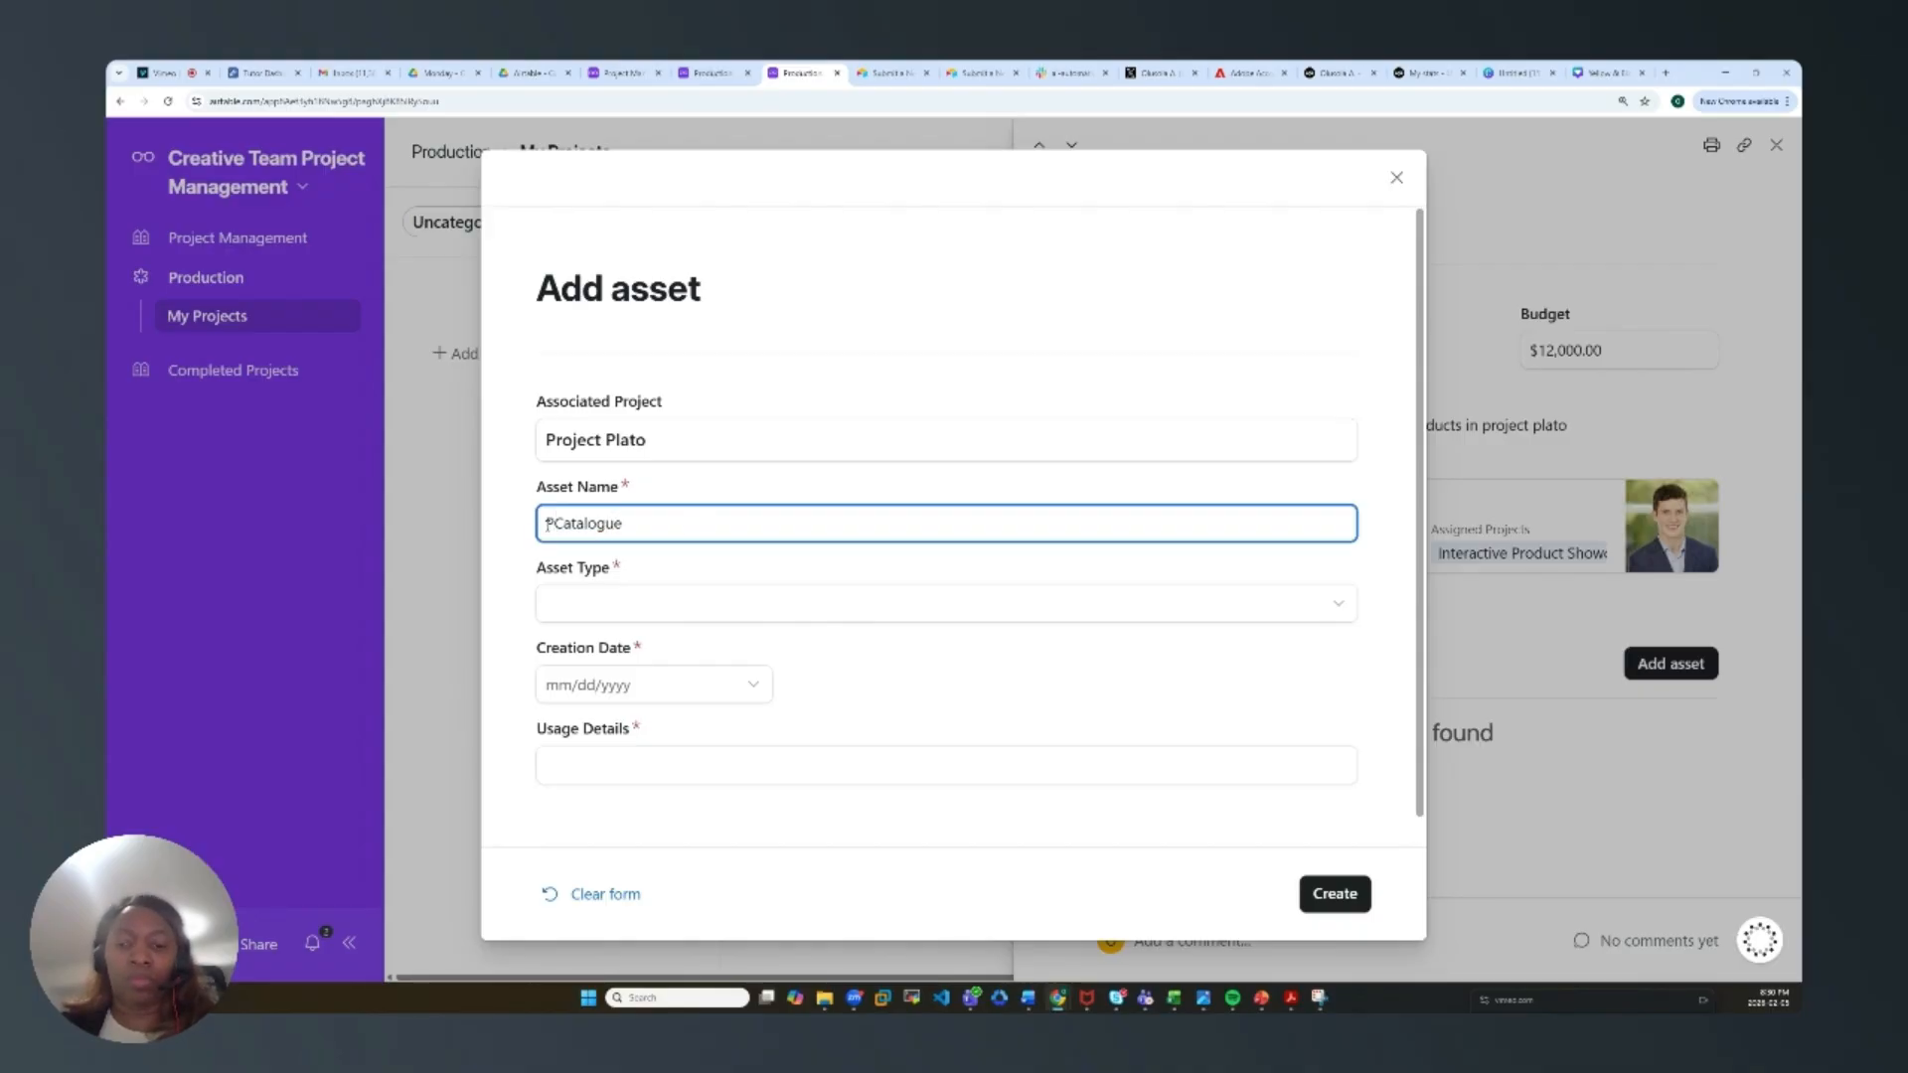
pyautogui.write('lato')
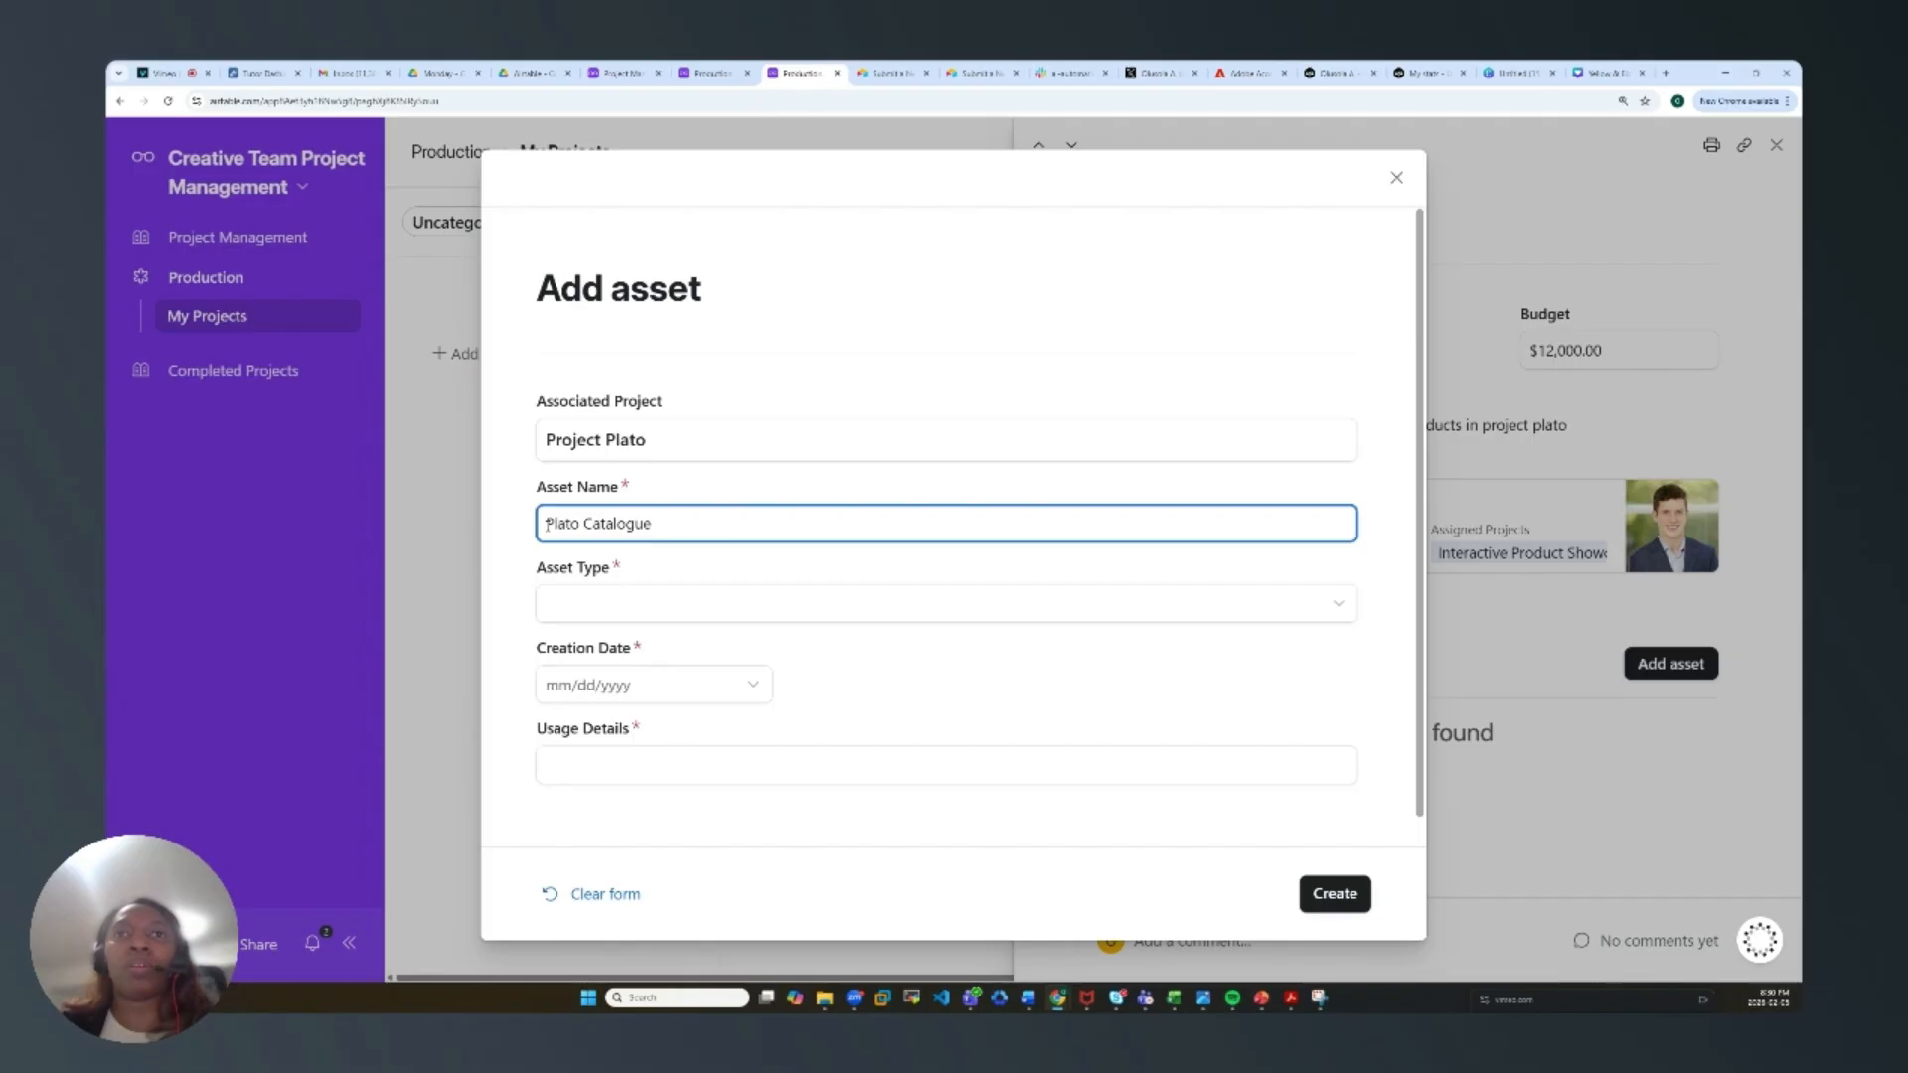
# Step: Set the asset type to Illustration and the creation date to 2/5/2026
pyautogui.click(850, 608)
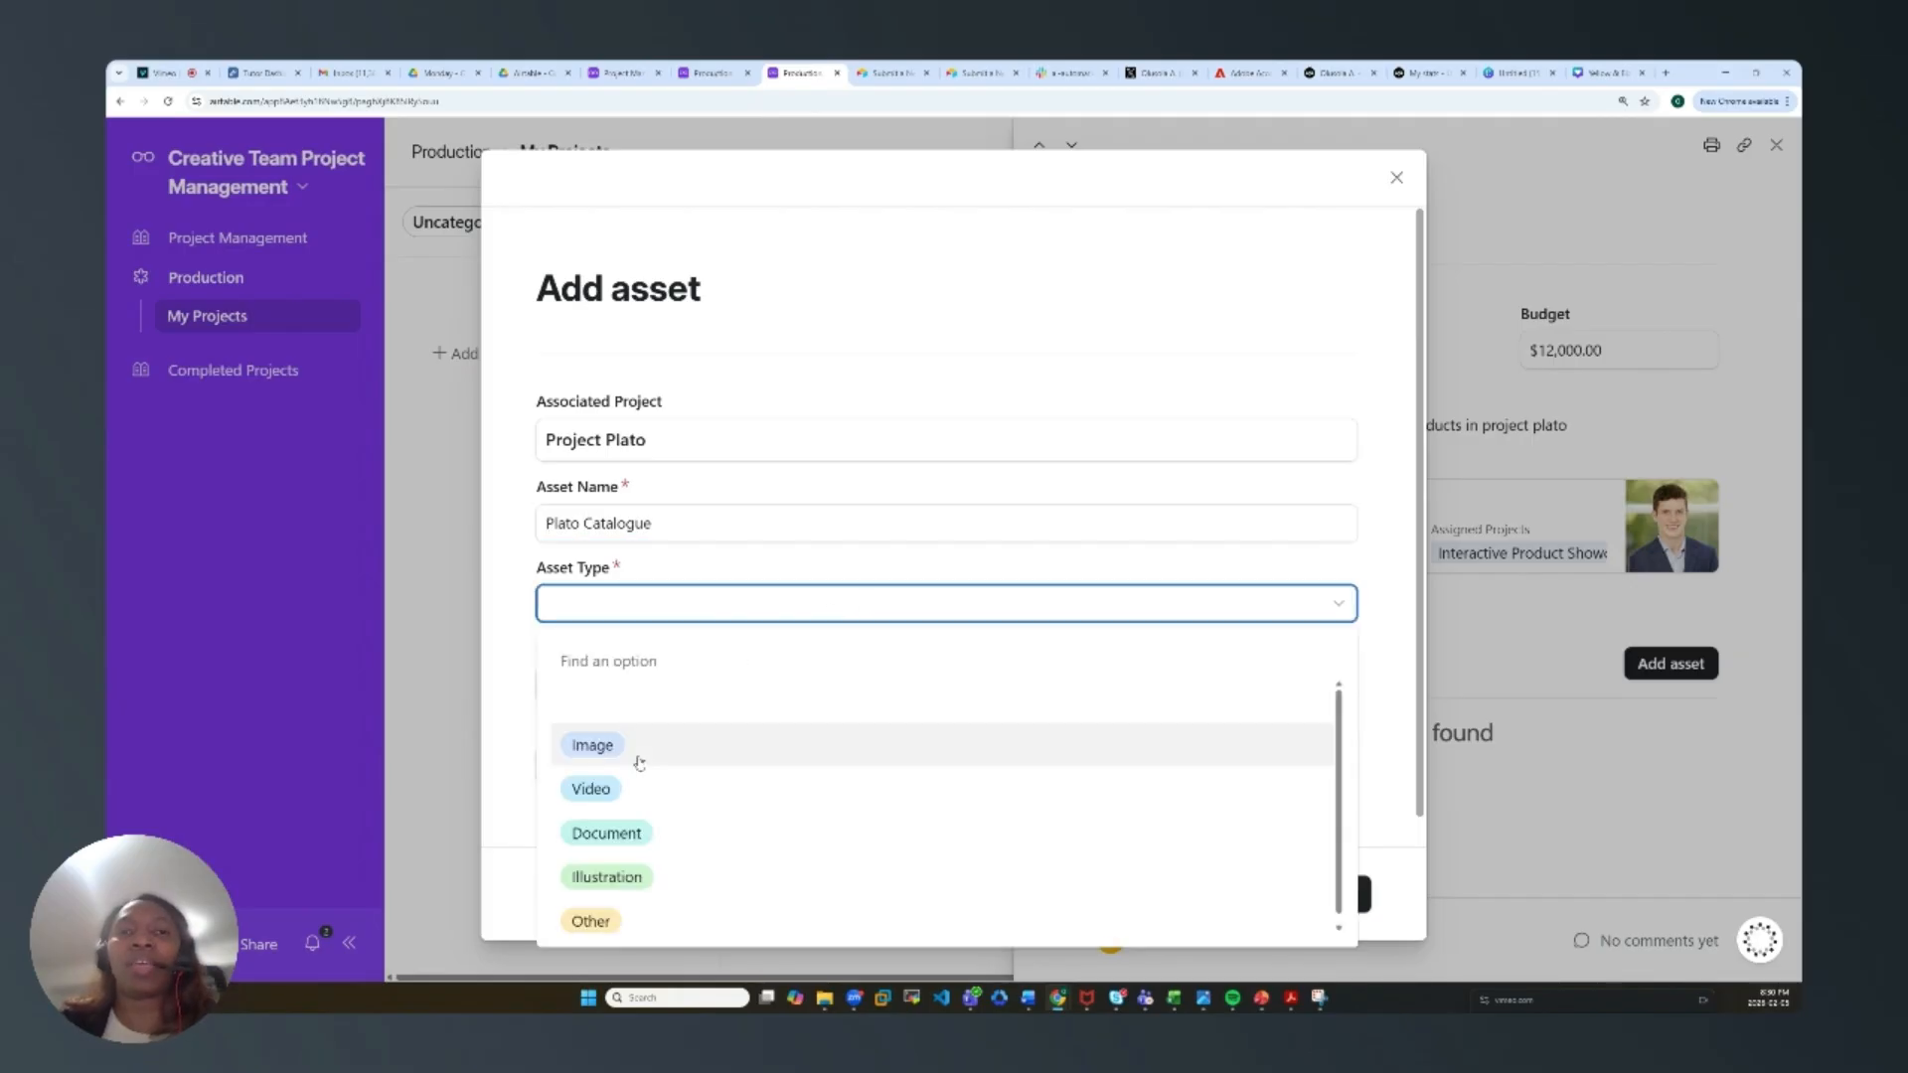
pyautogui.click(646, 878)
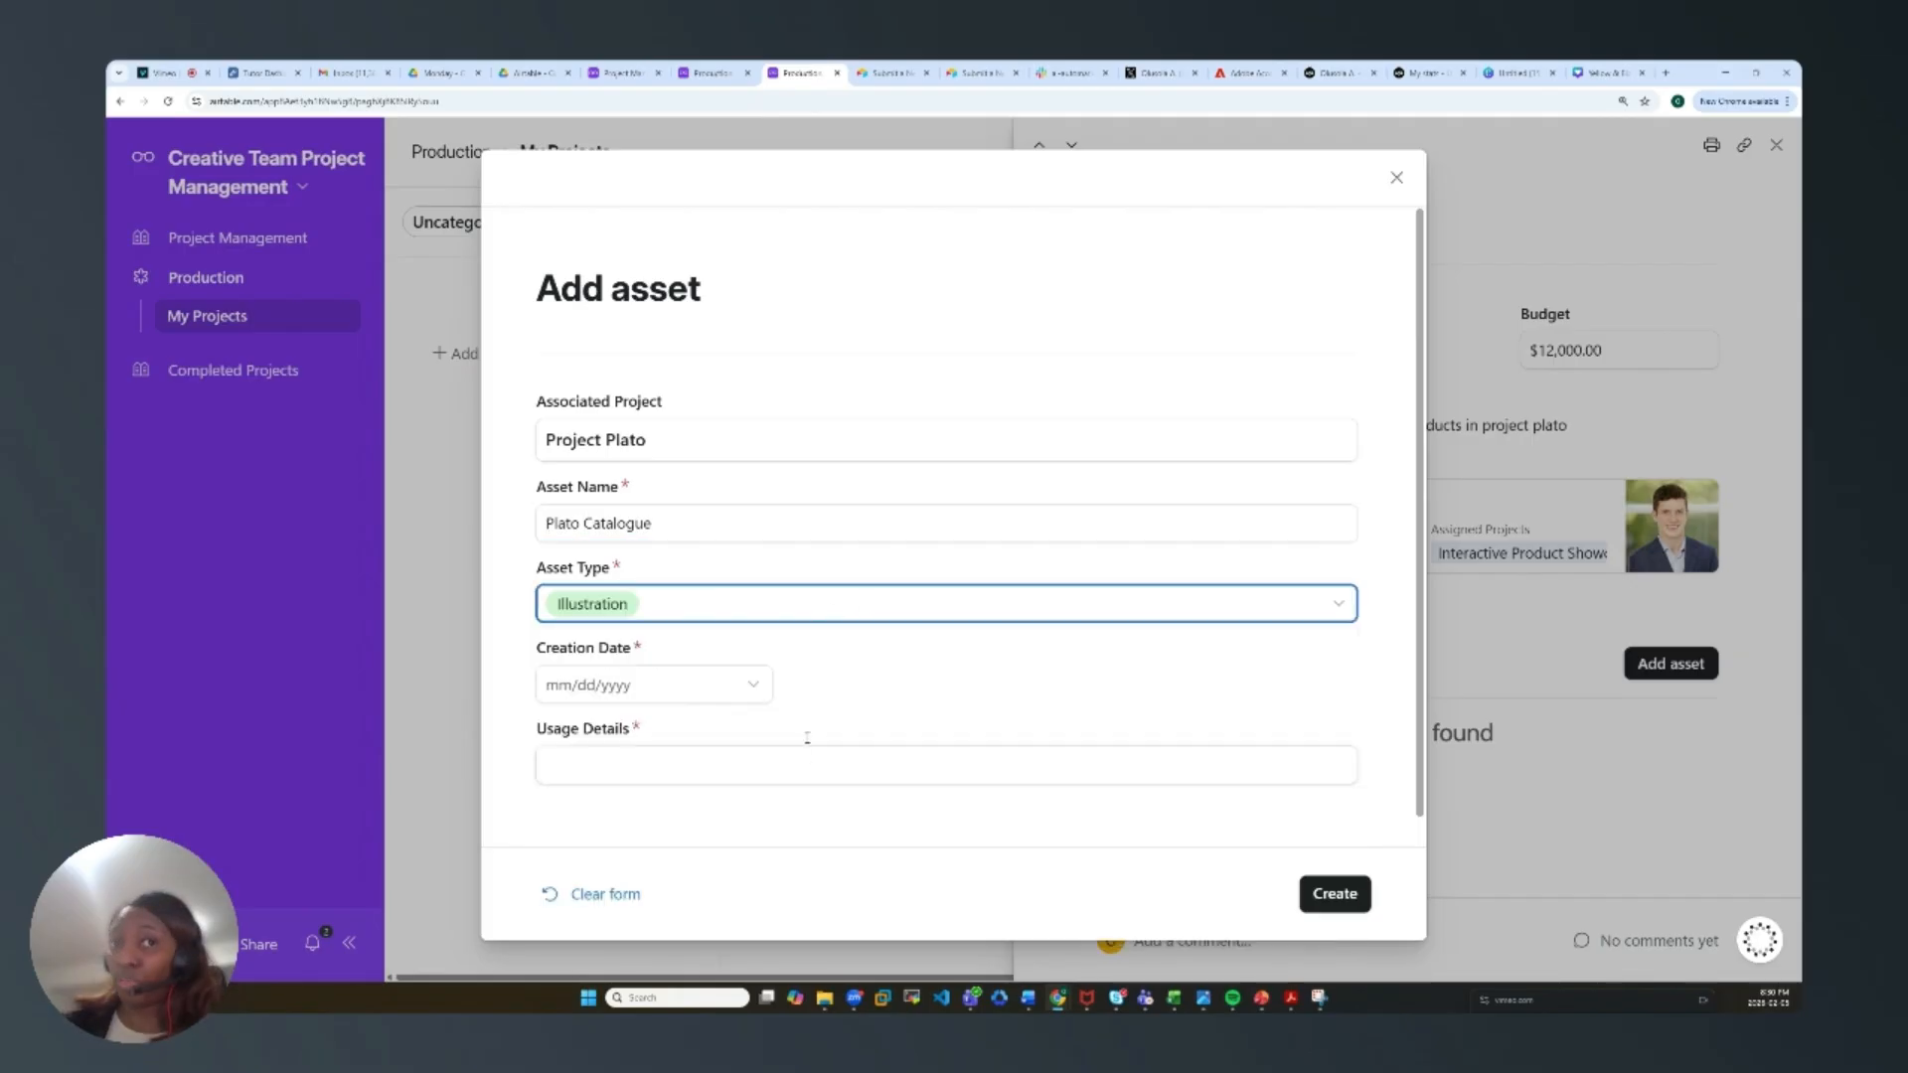
pyautogui.click(755, 686)
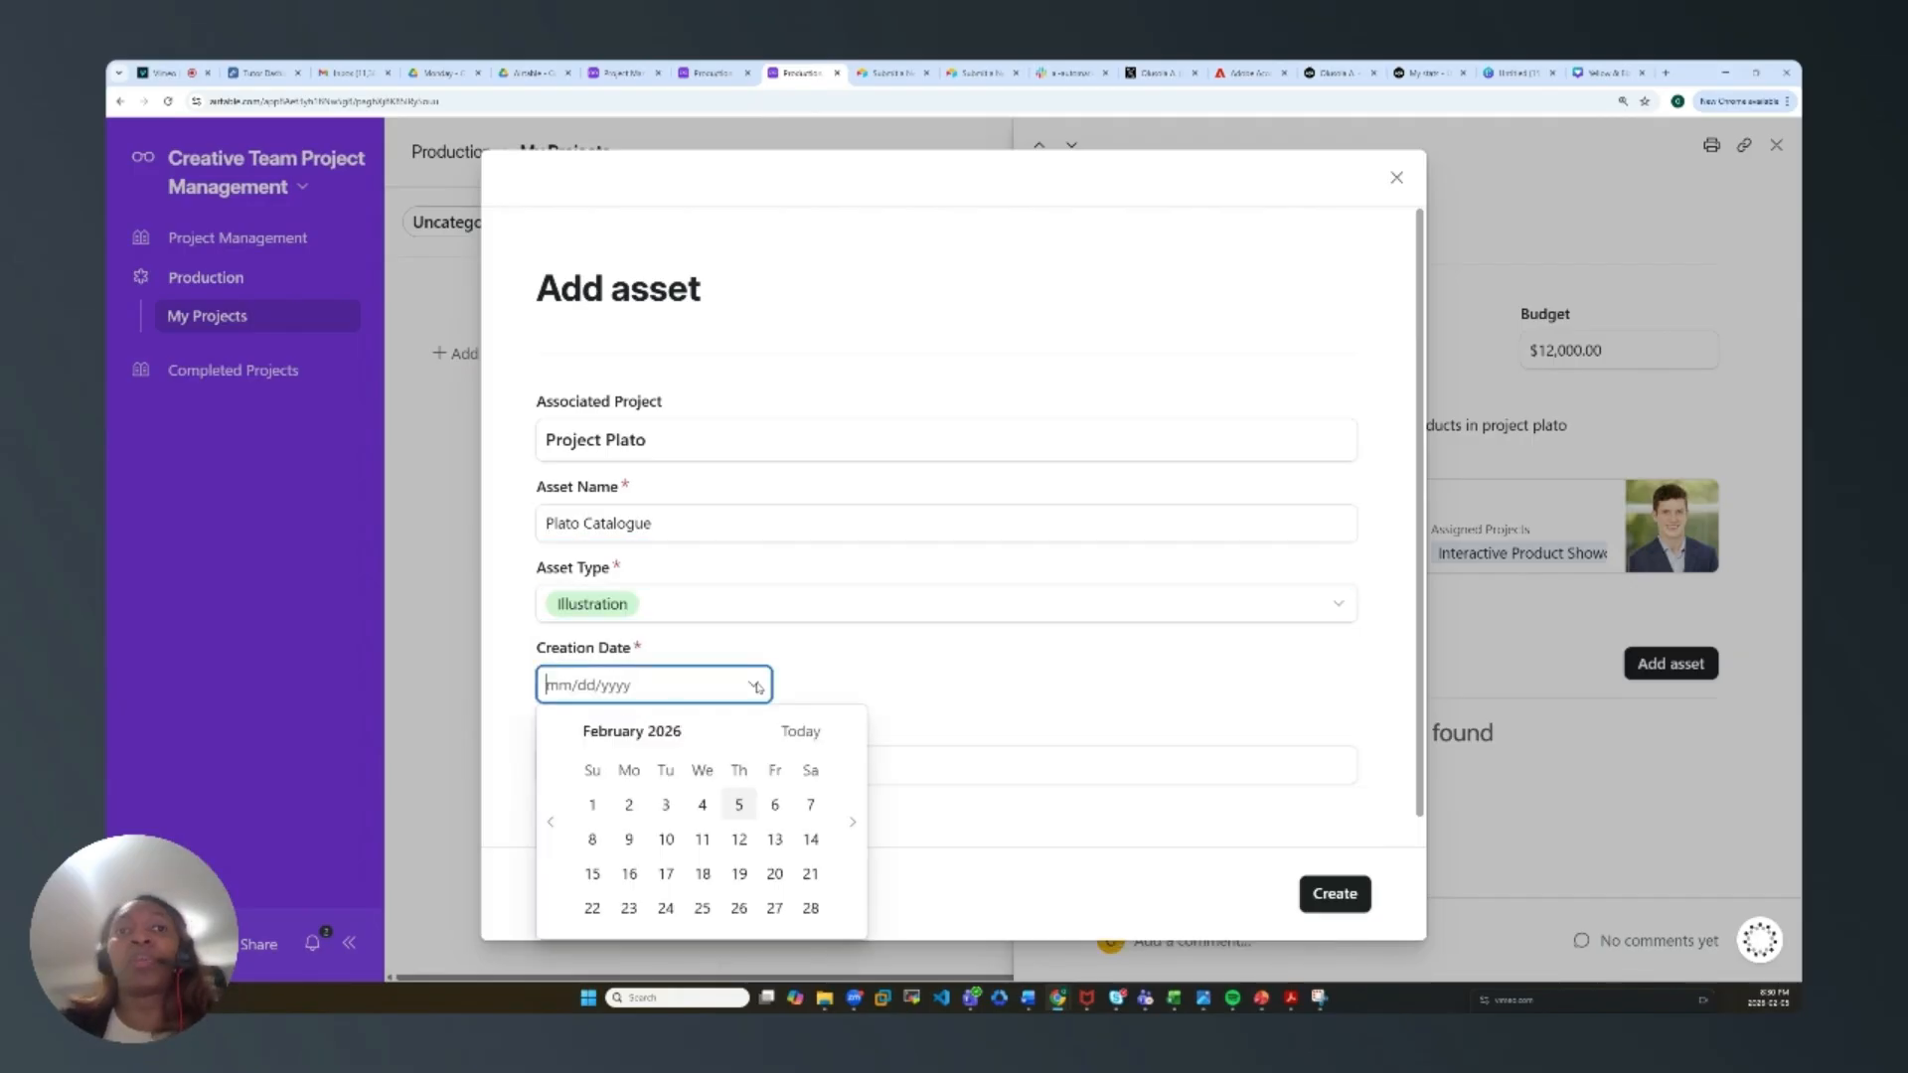
pyautogui.click(775, 805)
pyautogui.click(743, 685)
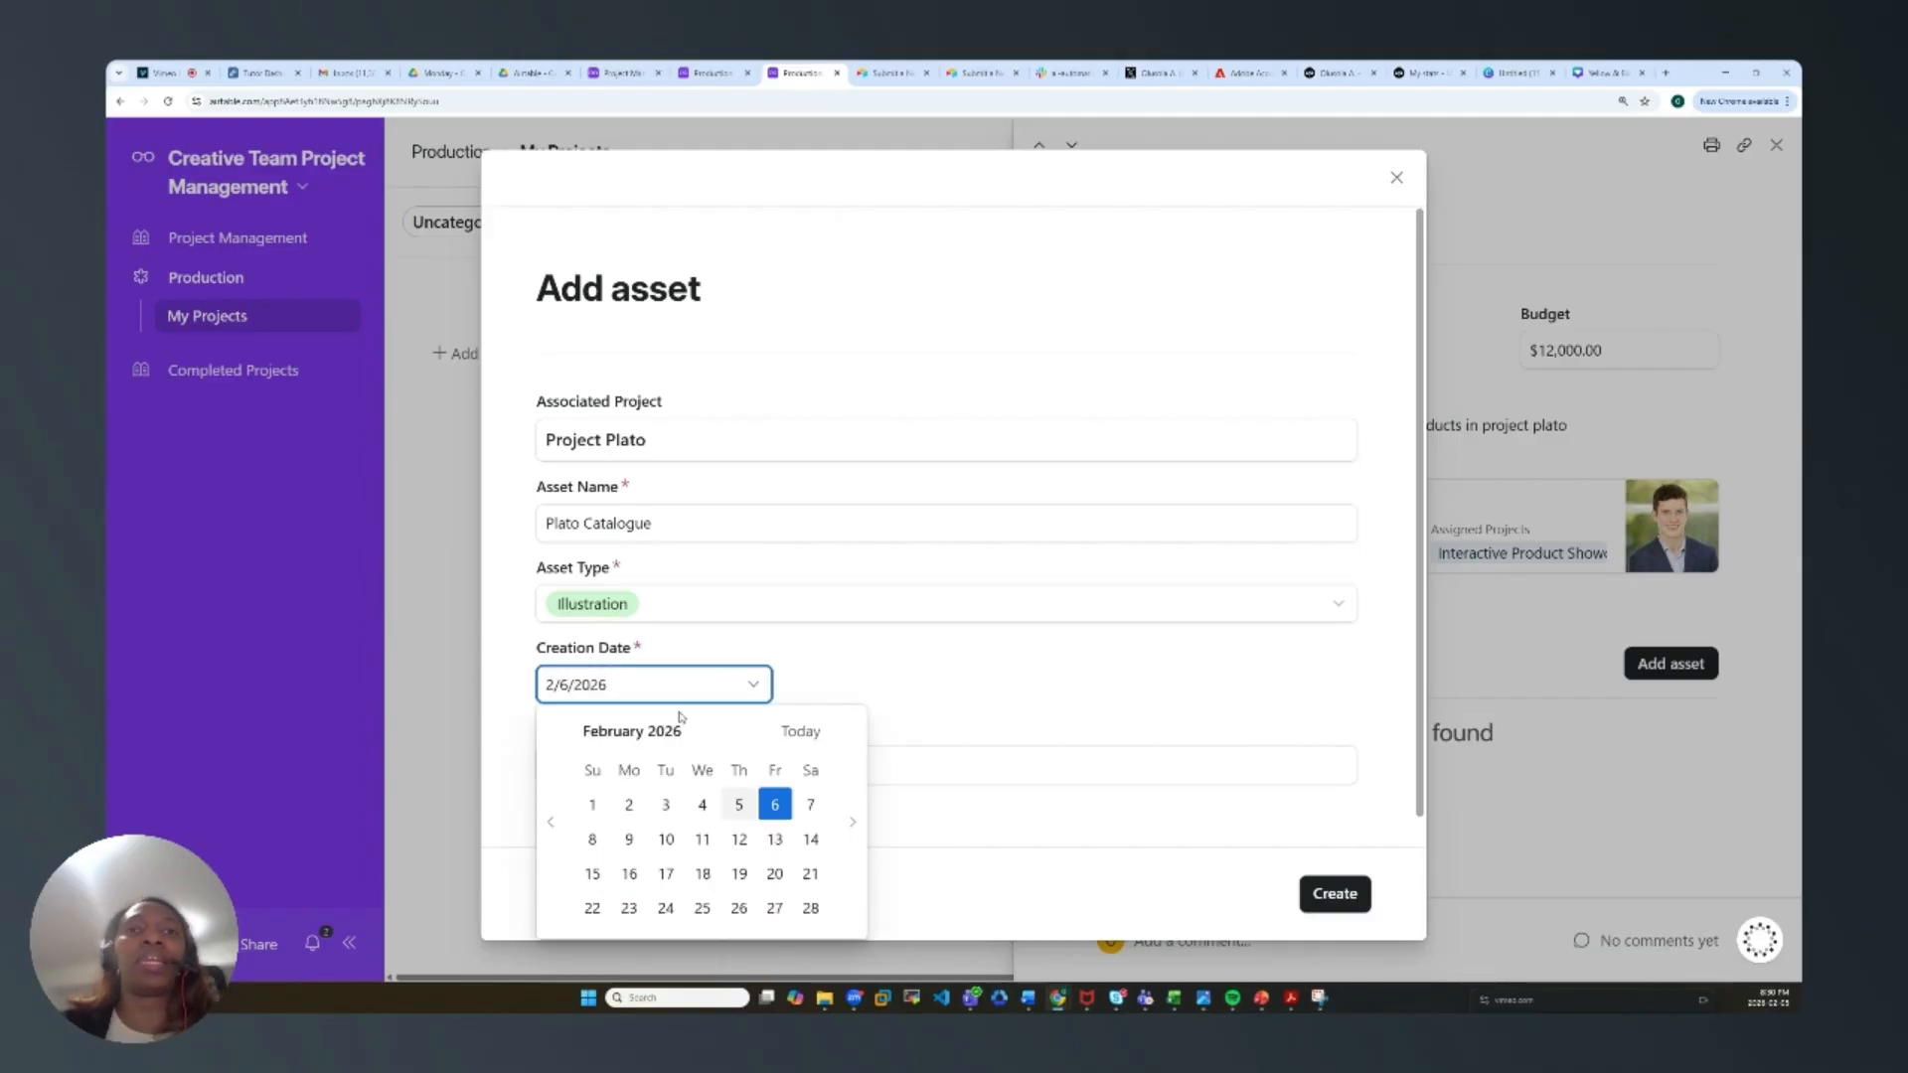
pyautogui.click(738, 805)
# Step: Enter the usage details "This will be used to showcase project plato new products" and create the asset
pyautogui.click(1109, 764)
pyautogui.write('This will be used')
pyautogui.write(' for')
pyautogui.press('BackSpace')
pyautogui.press('BackSpace')
pyautogui.press('BackSpace')
pyautogui.press('BackSpace')
pyautogui.write('to sho')
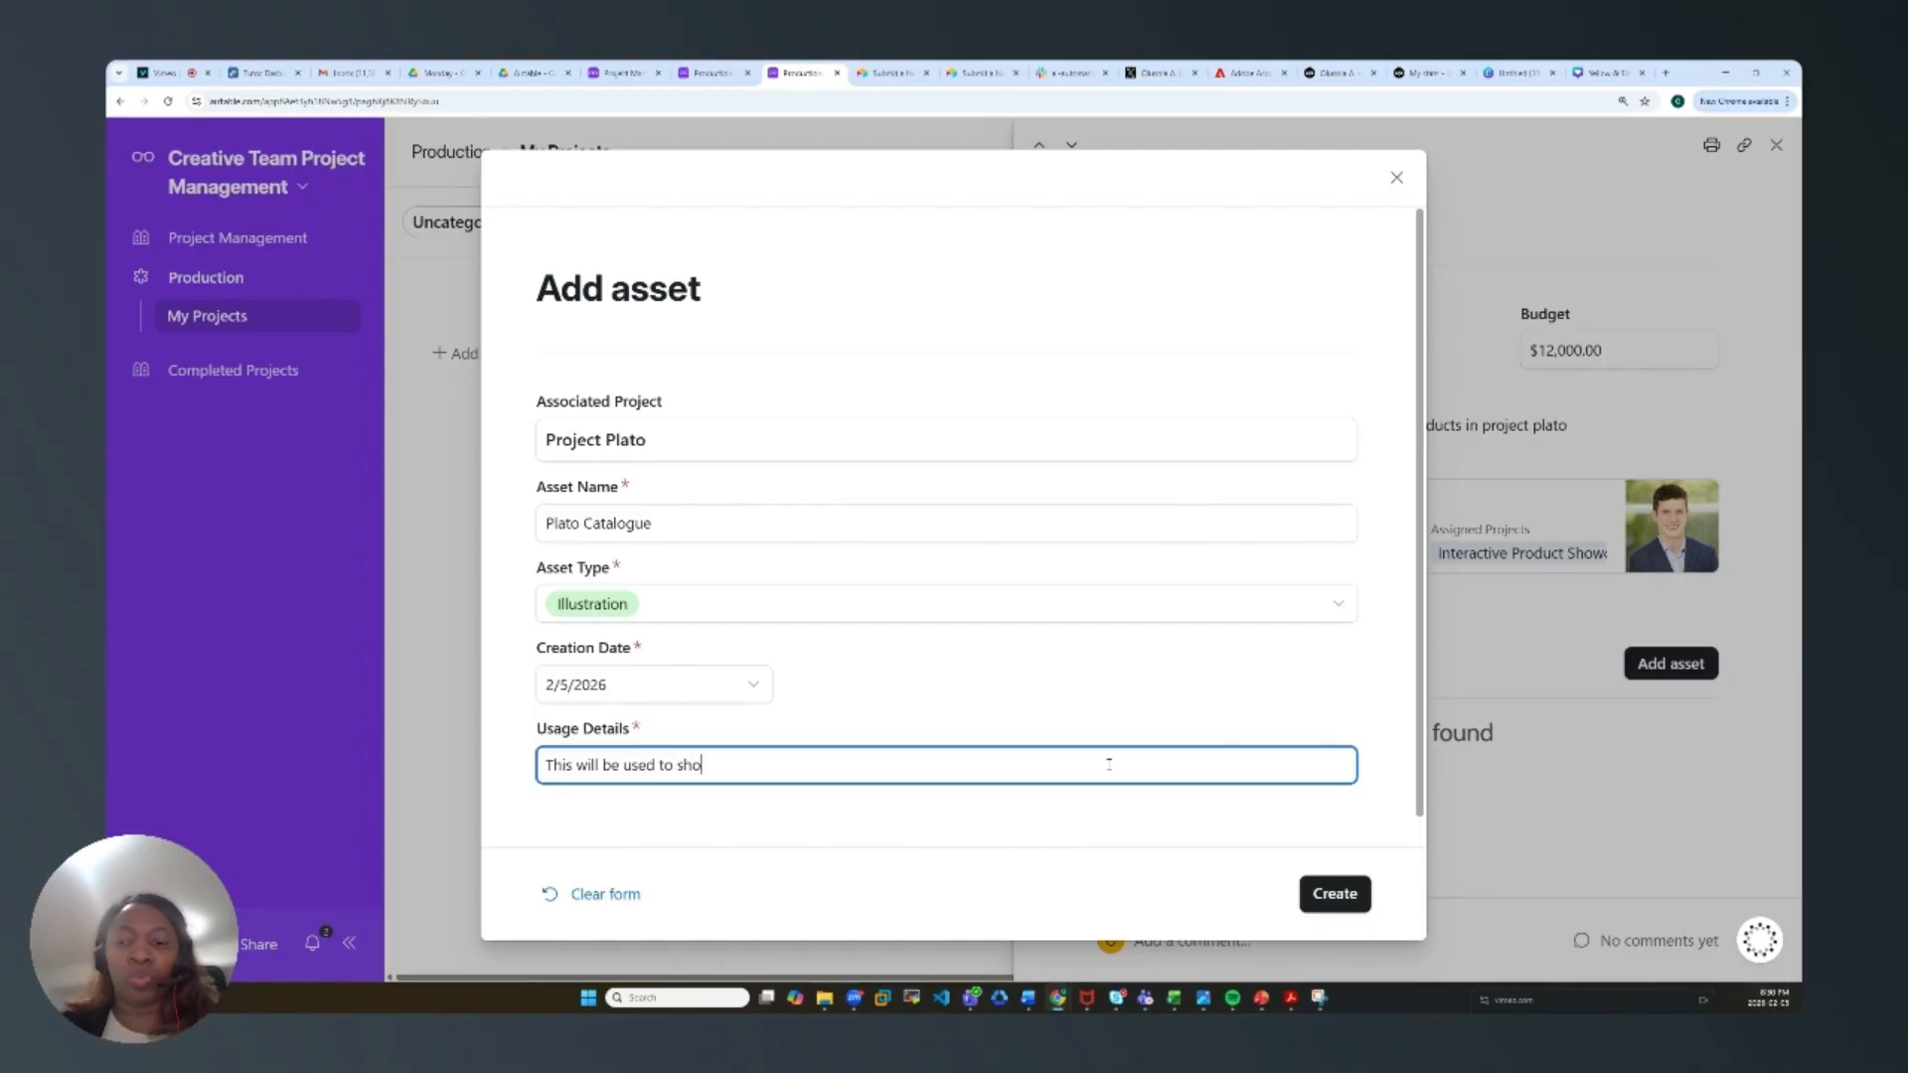
pyautogui.write('wcase proj')
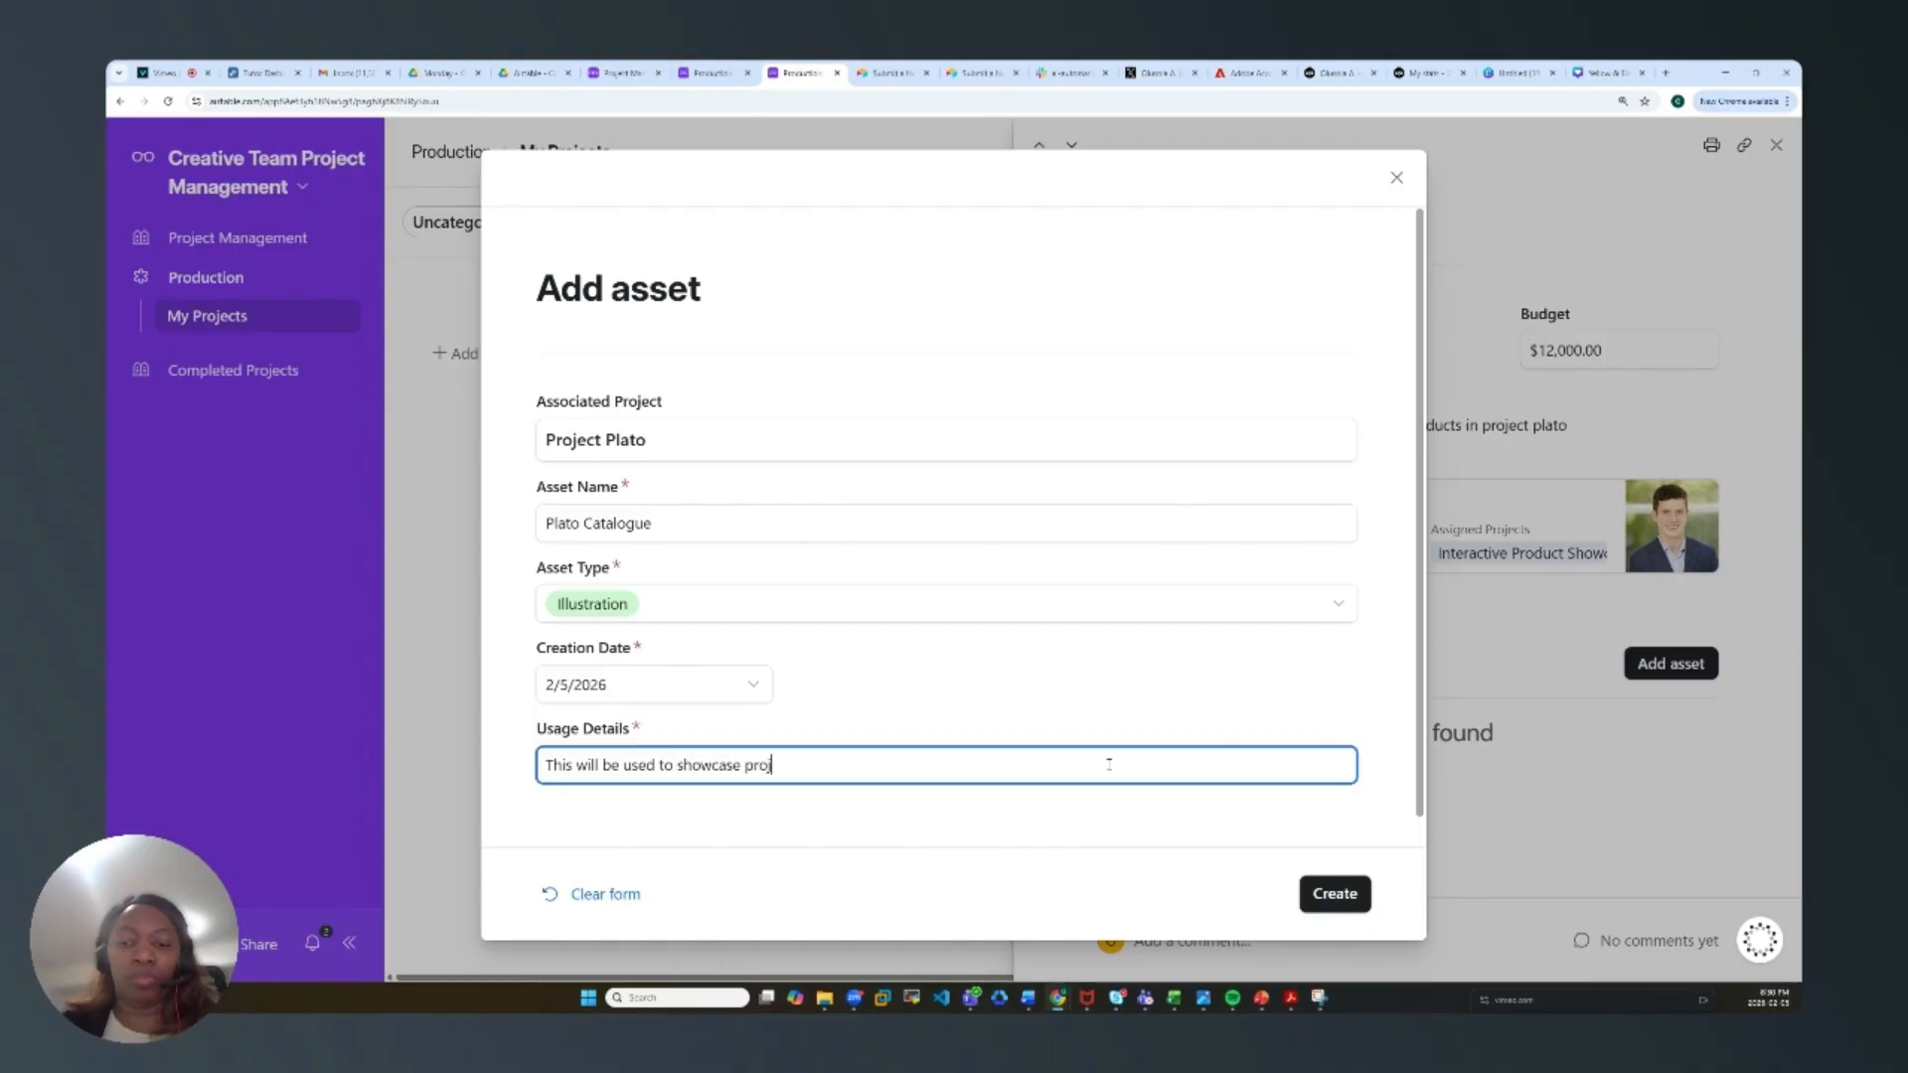
pyautogui.write('ect plato new pro')
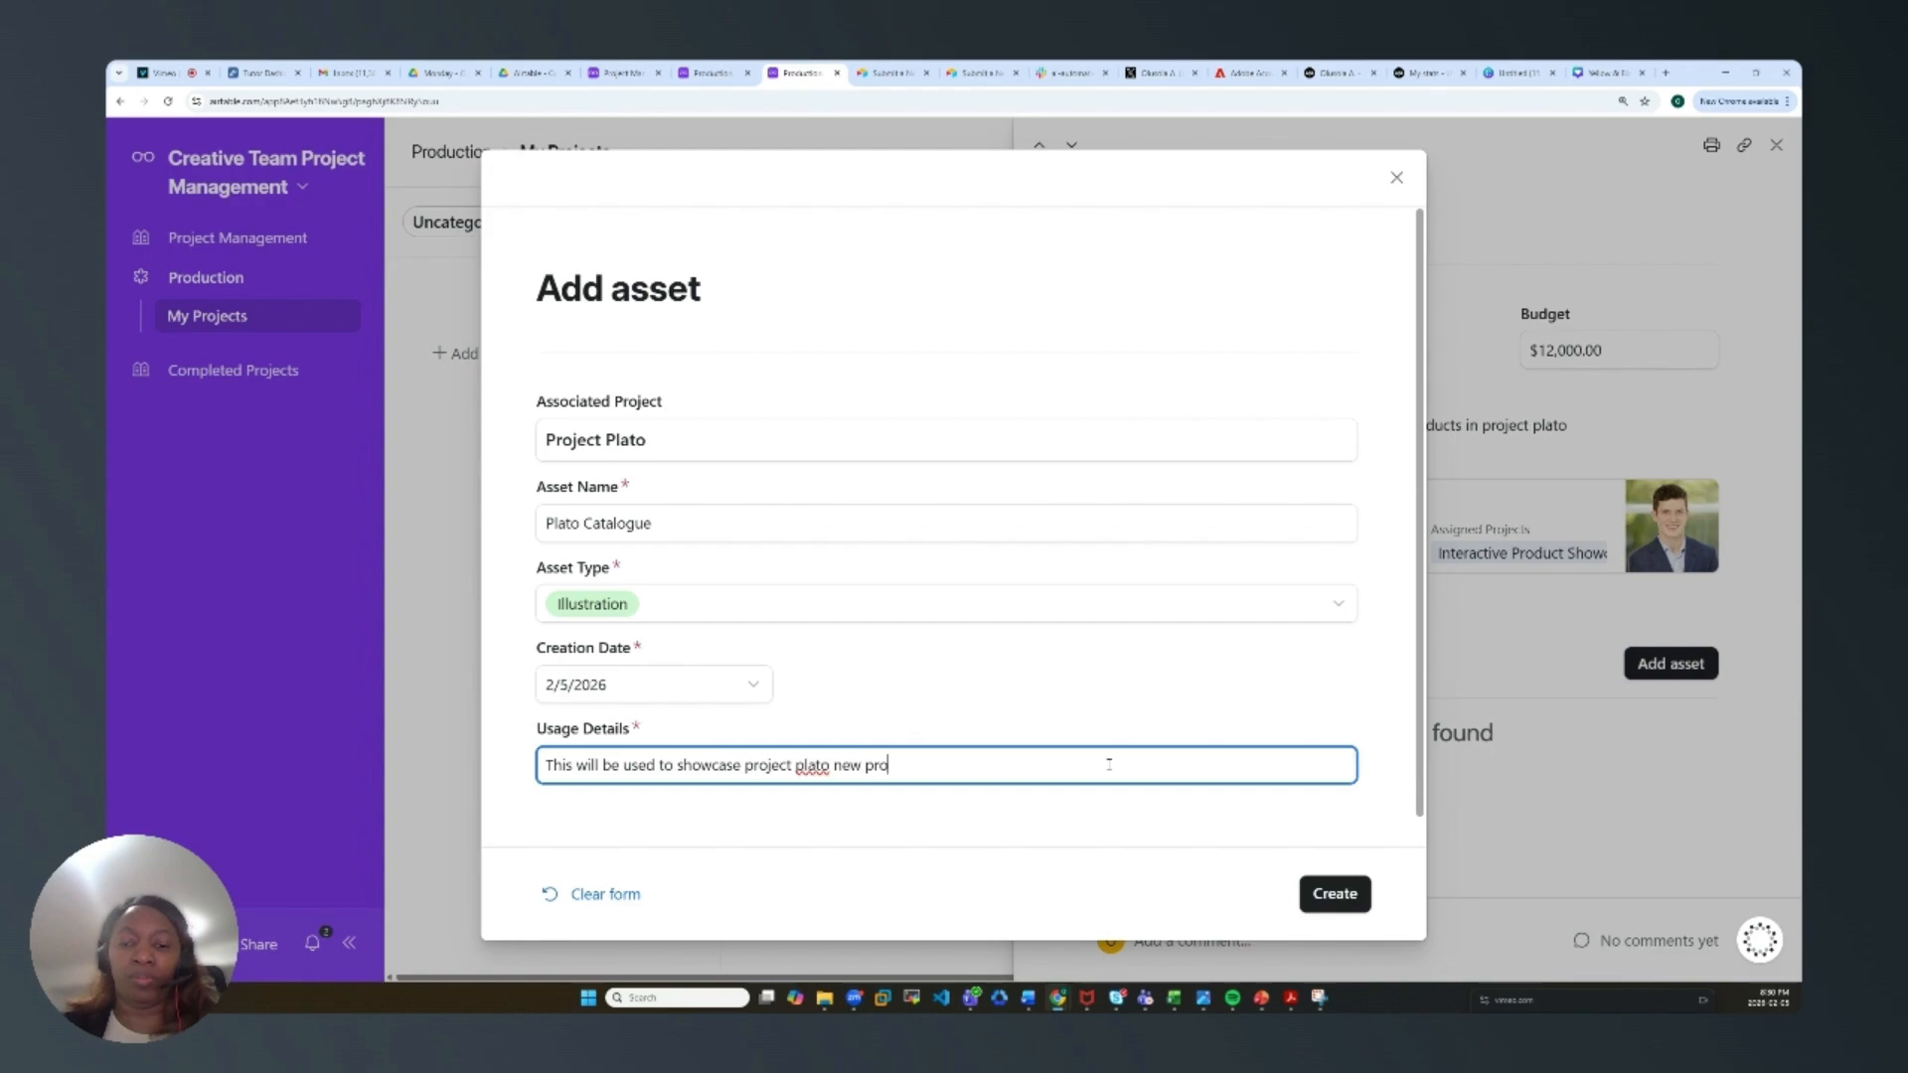
pyautogui.write('ducts')
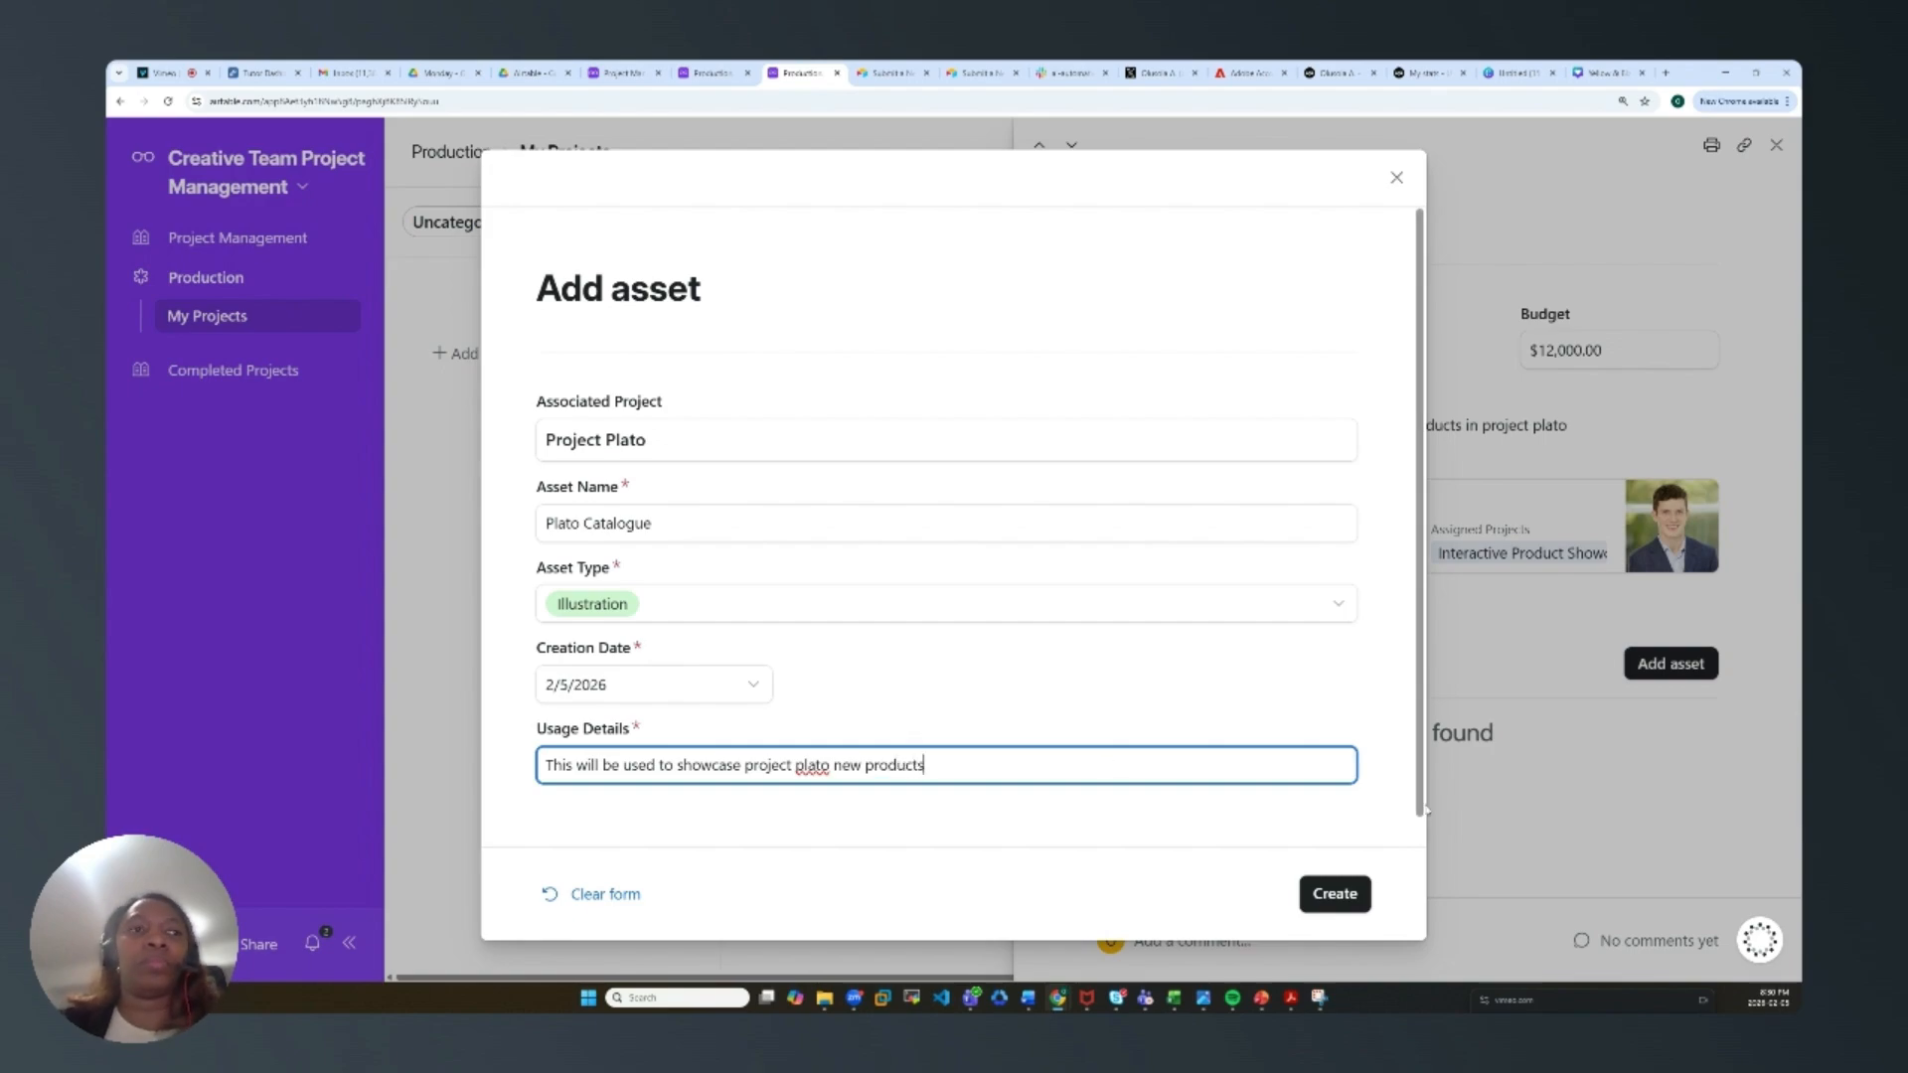
pyautogui.click(1326, 899)
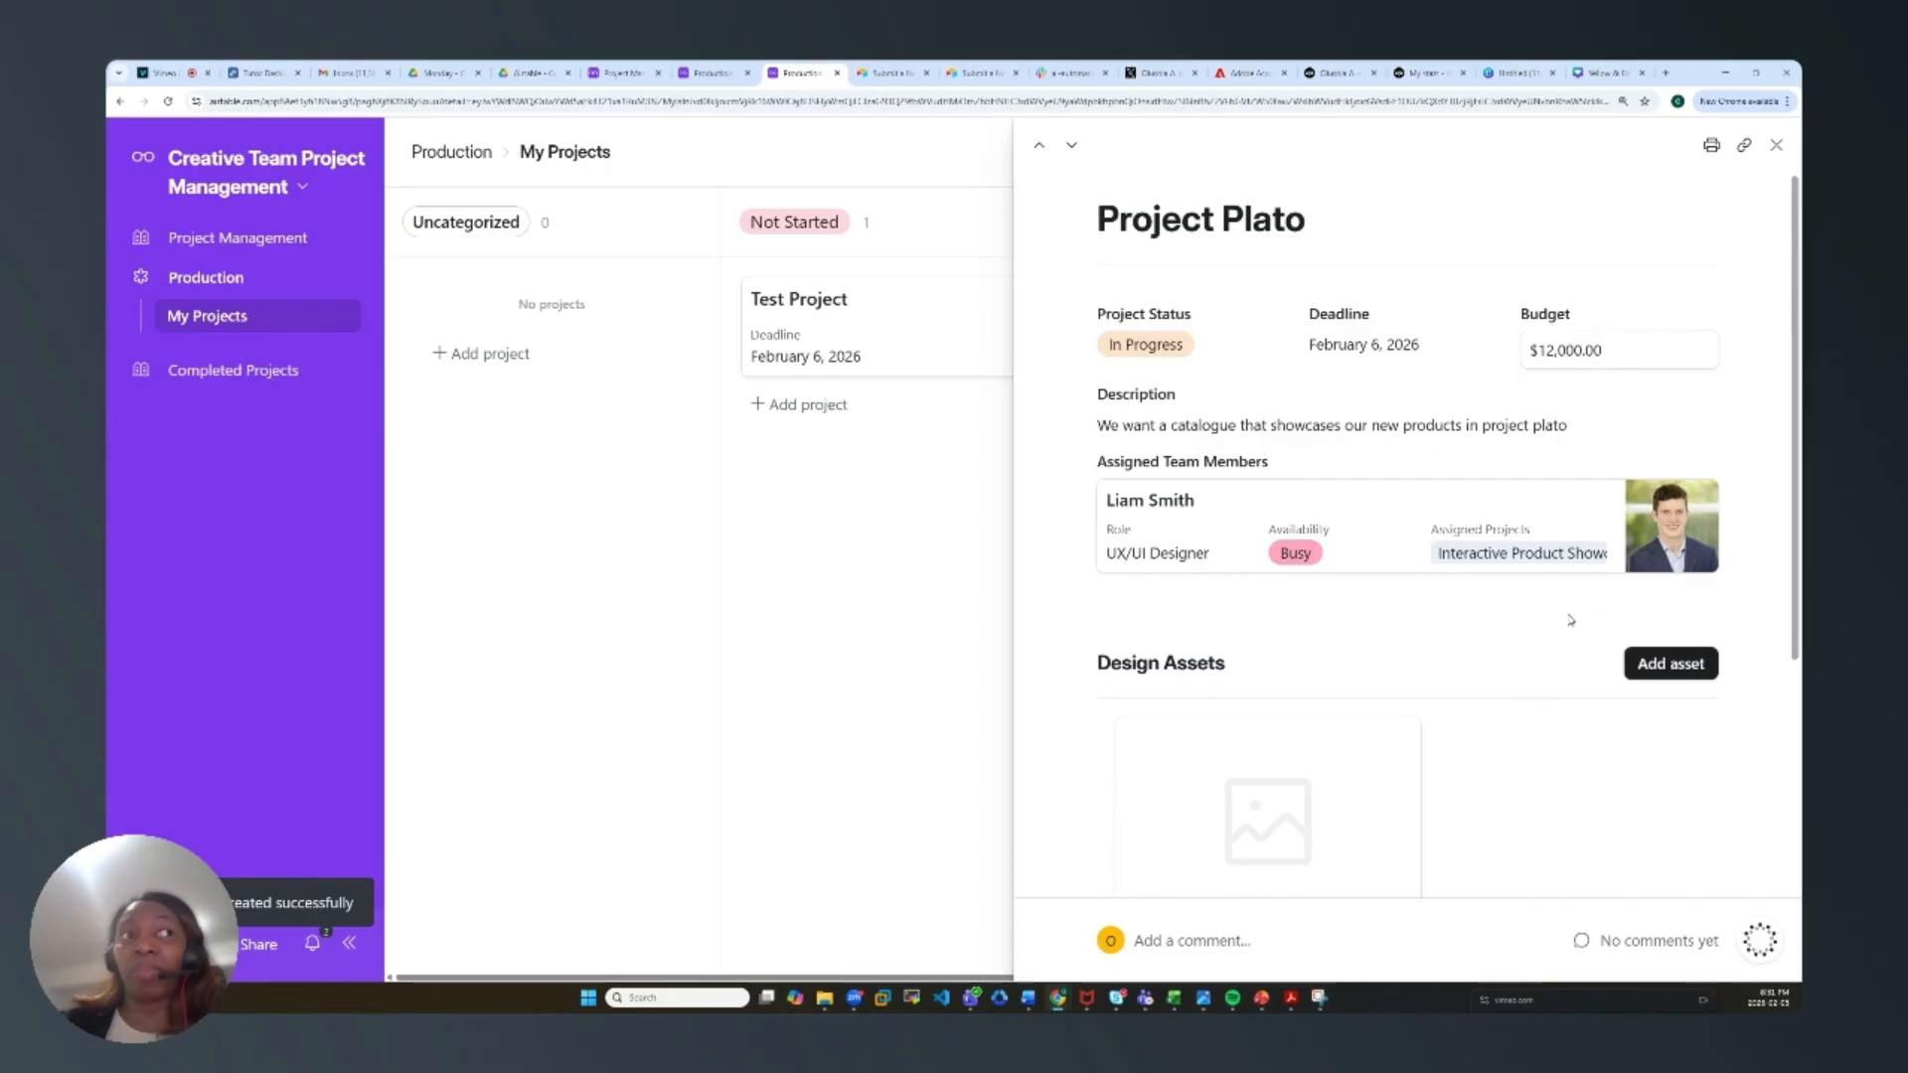
# Step: Upload project-management1400.jpg from the Pictures folder as the Plato Catalogue asset's photo and return to the My Projects board
pyautogui.scroll(-2, 1575, 621)
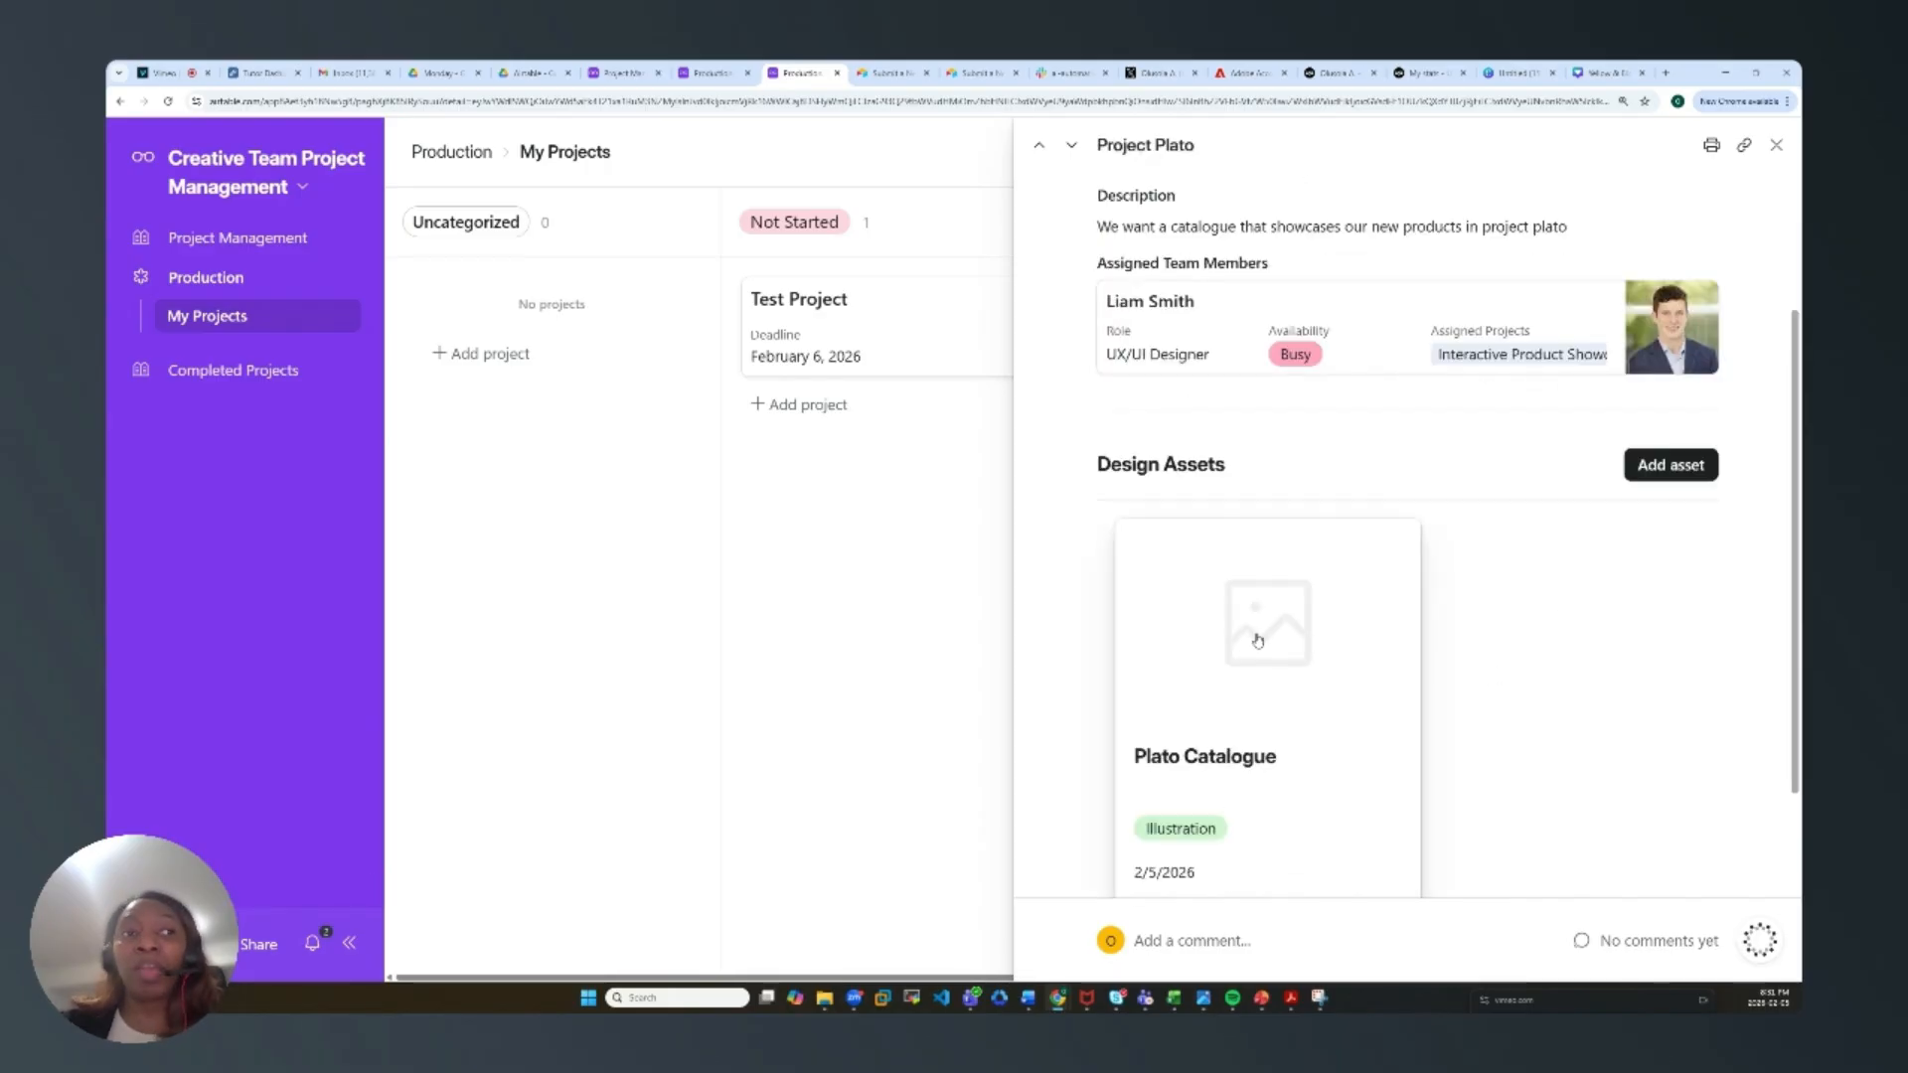
pyautogui.click(1257, 641)
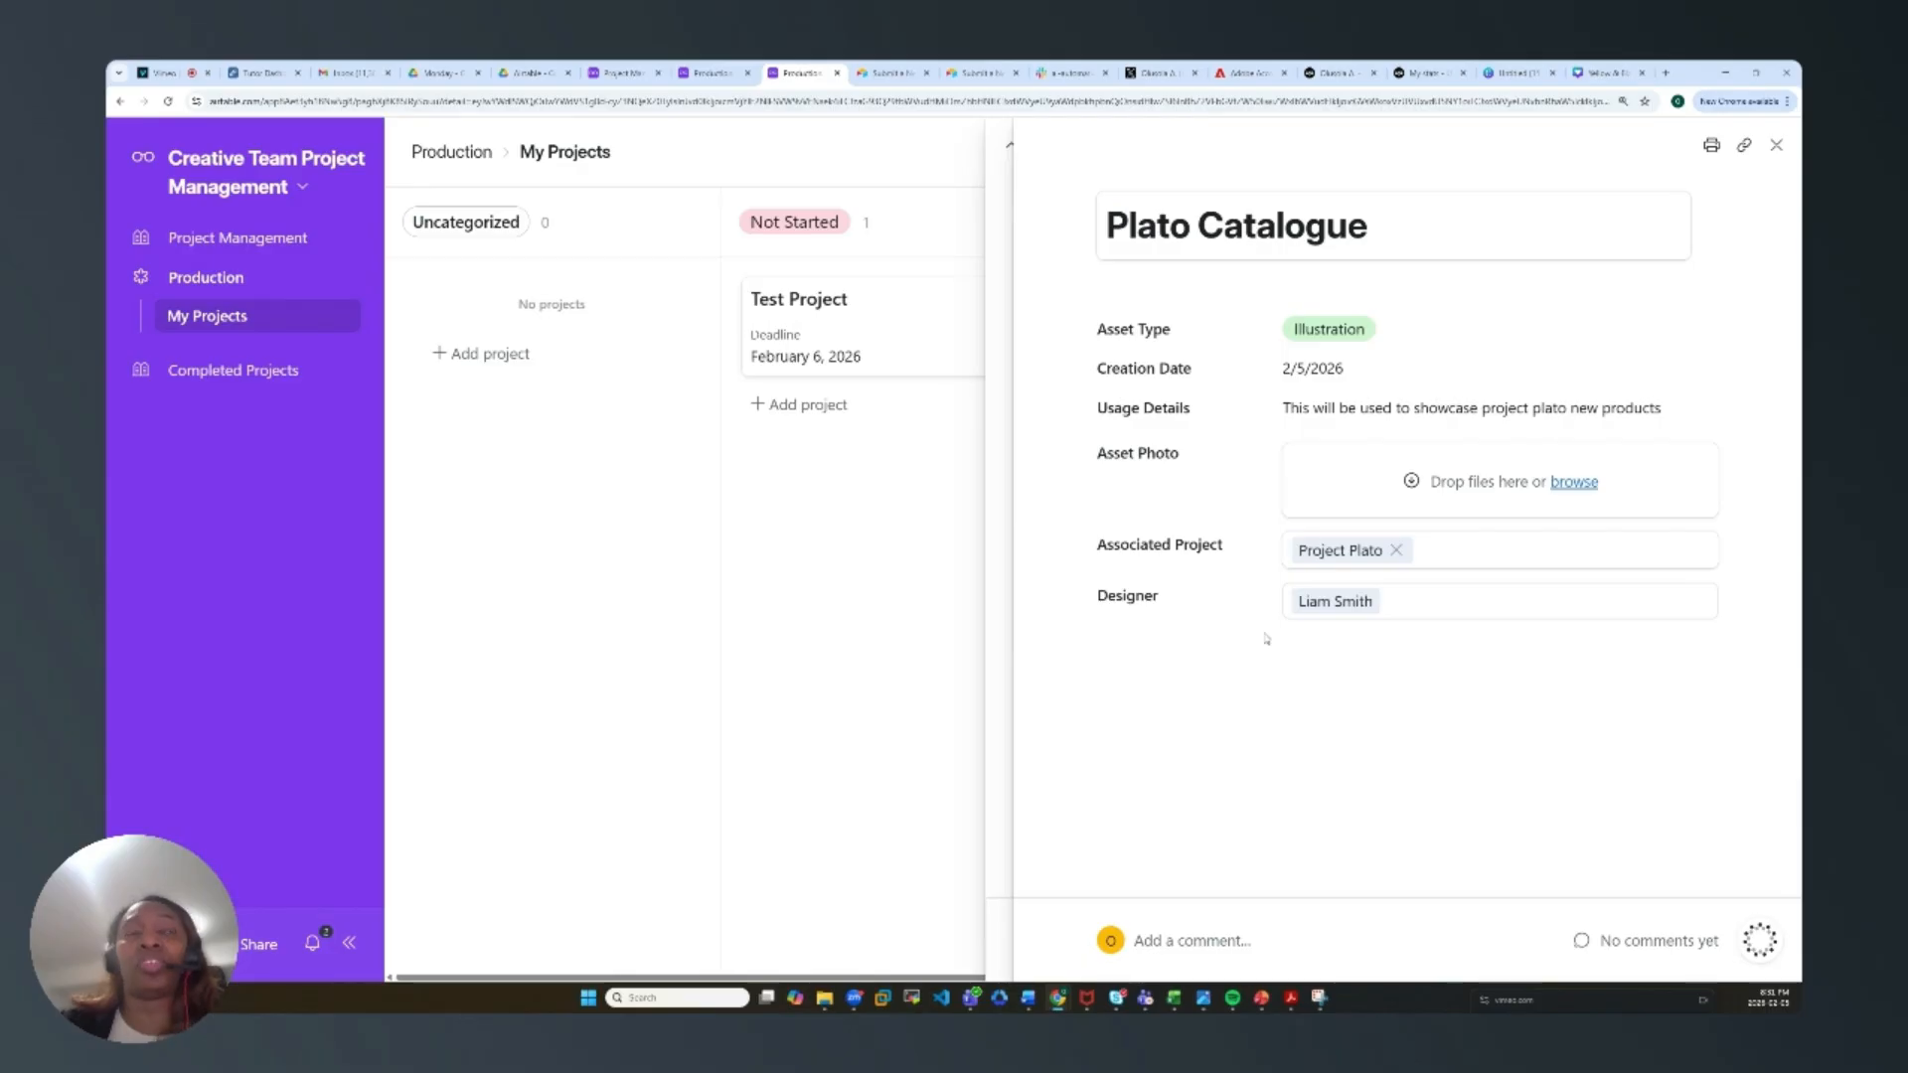
pyautogui.click(1570, 484)
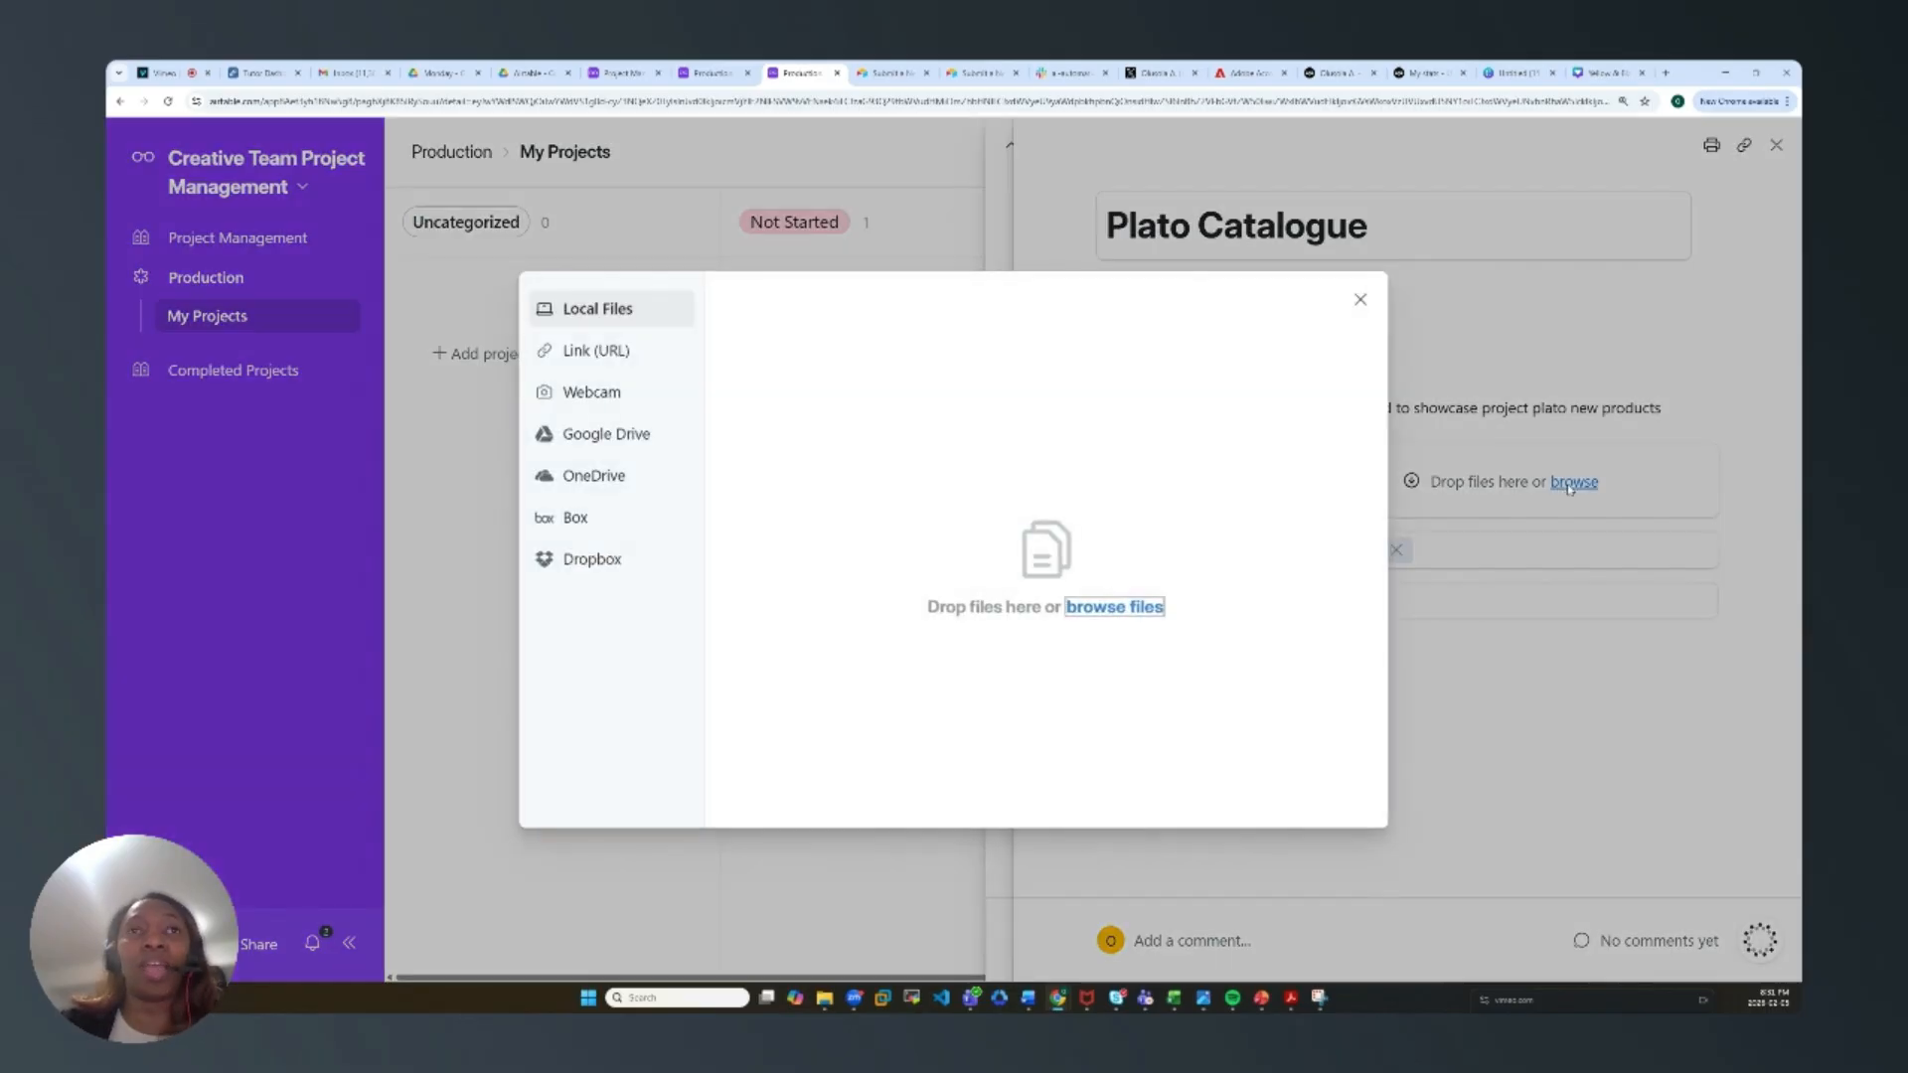
pyautogui.click(1121, 608)
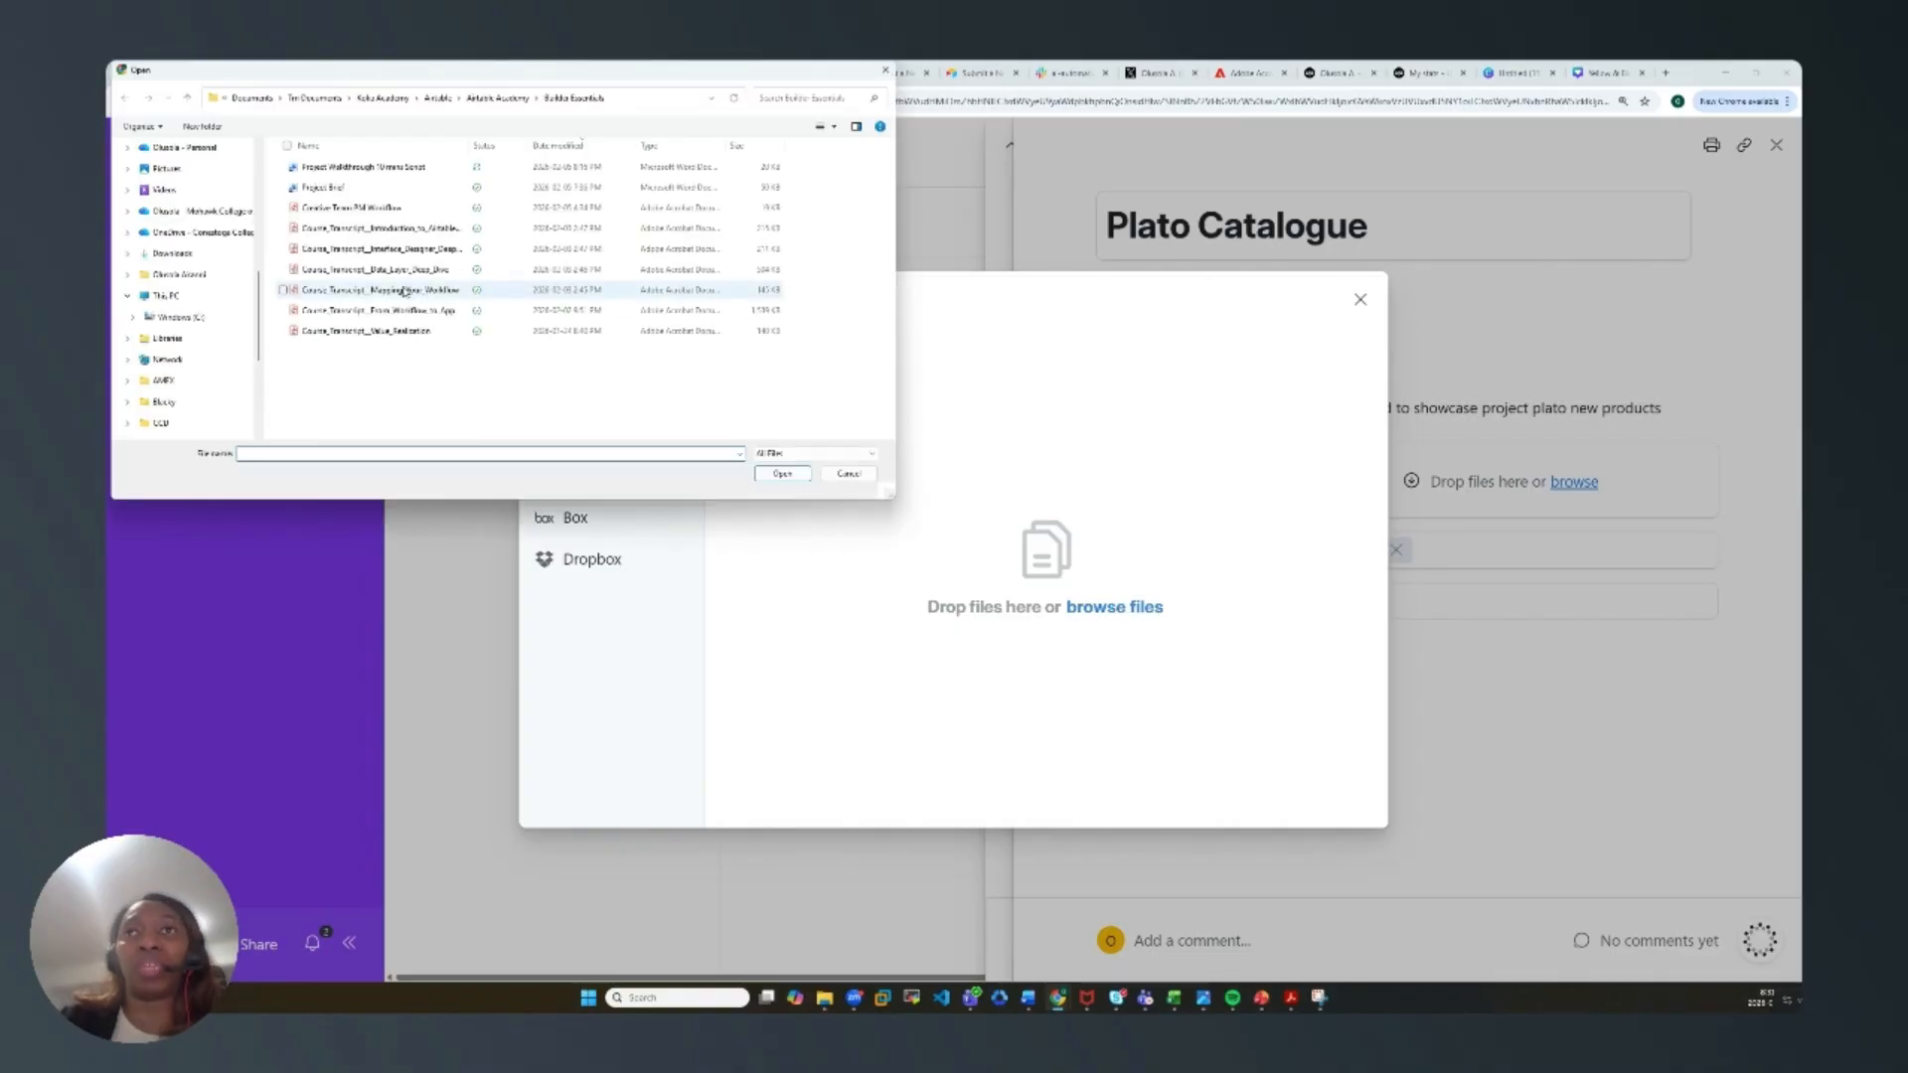
pyautogui.click(191, 167)
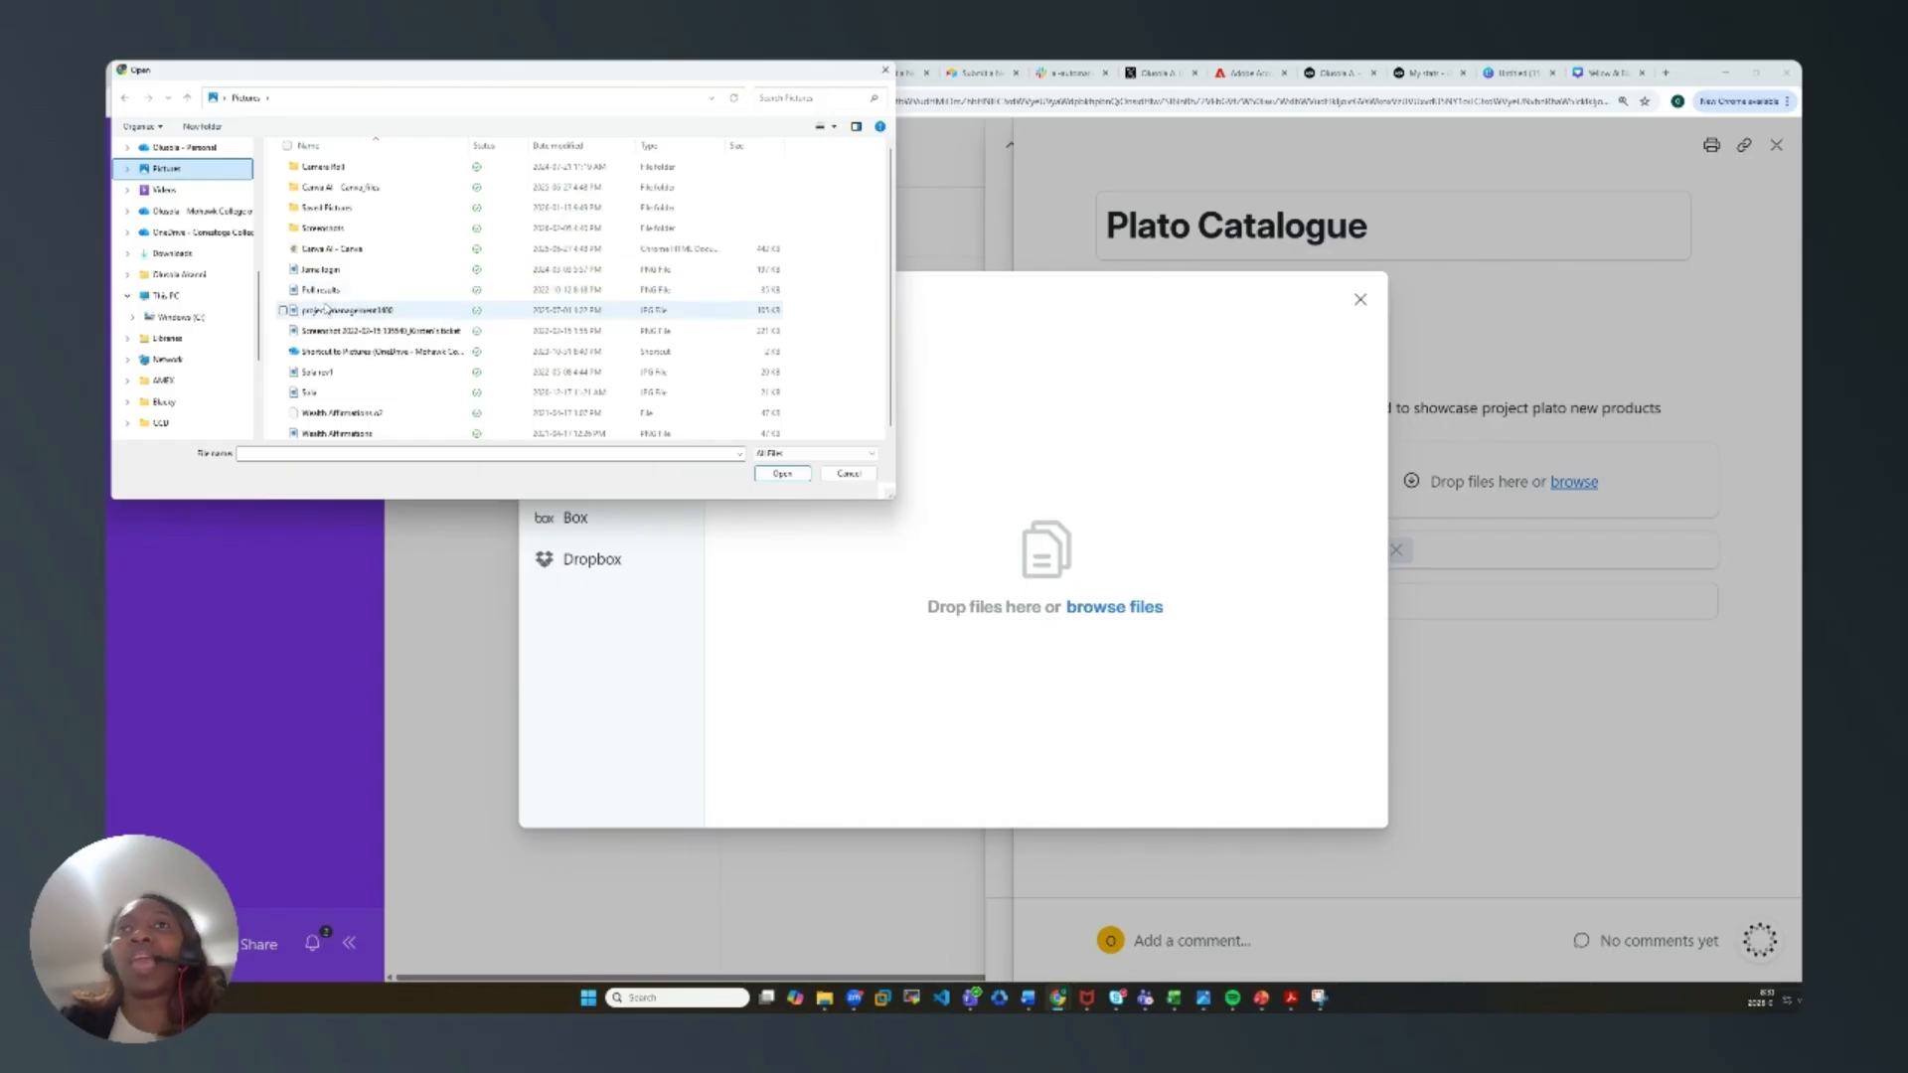
pyautogui.click(820, 127)
pyautogui.click(878, 119)
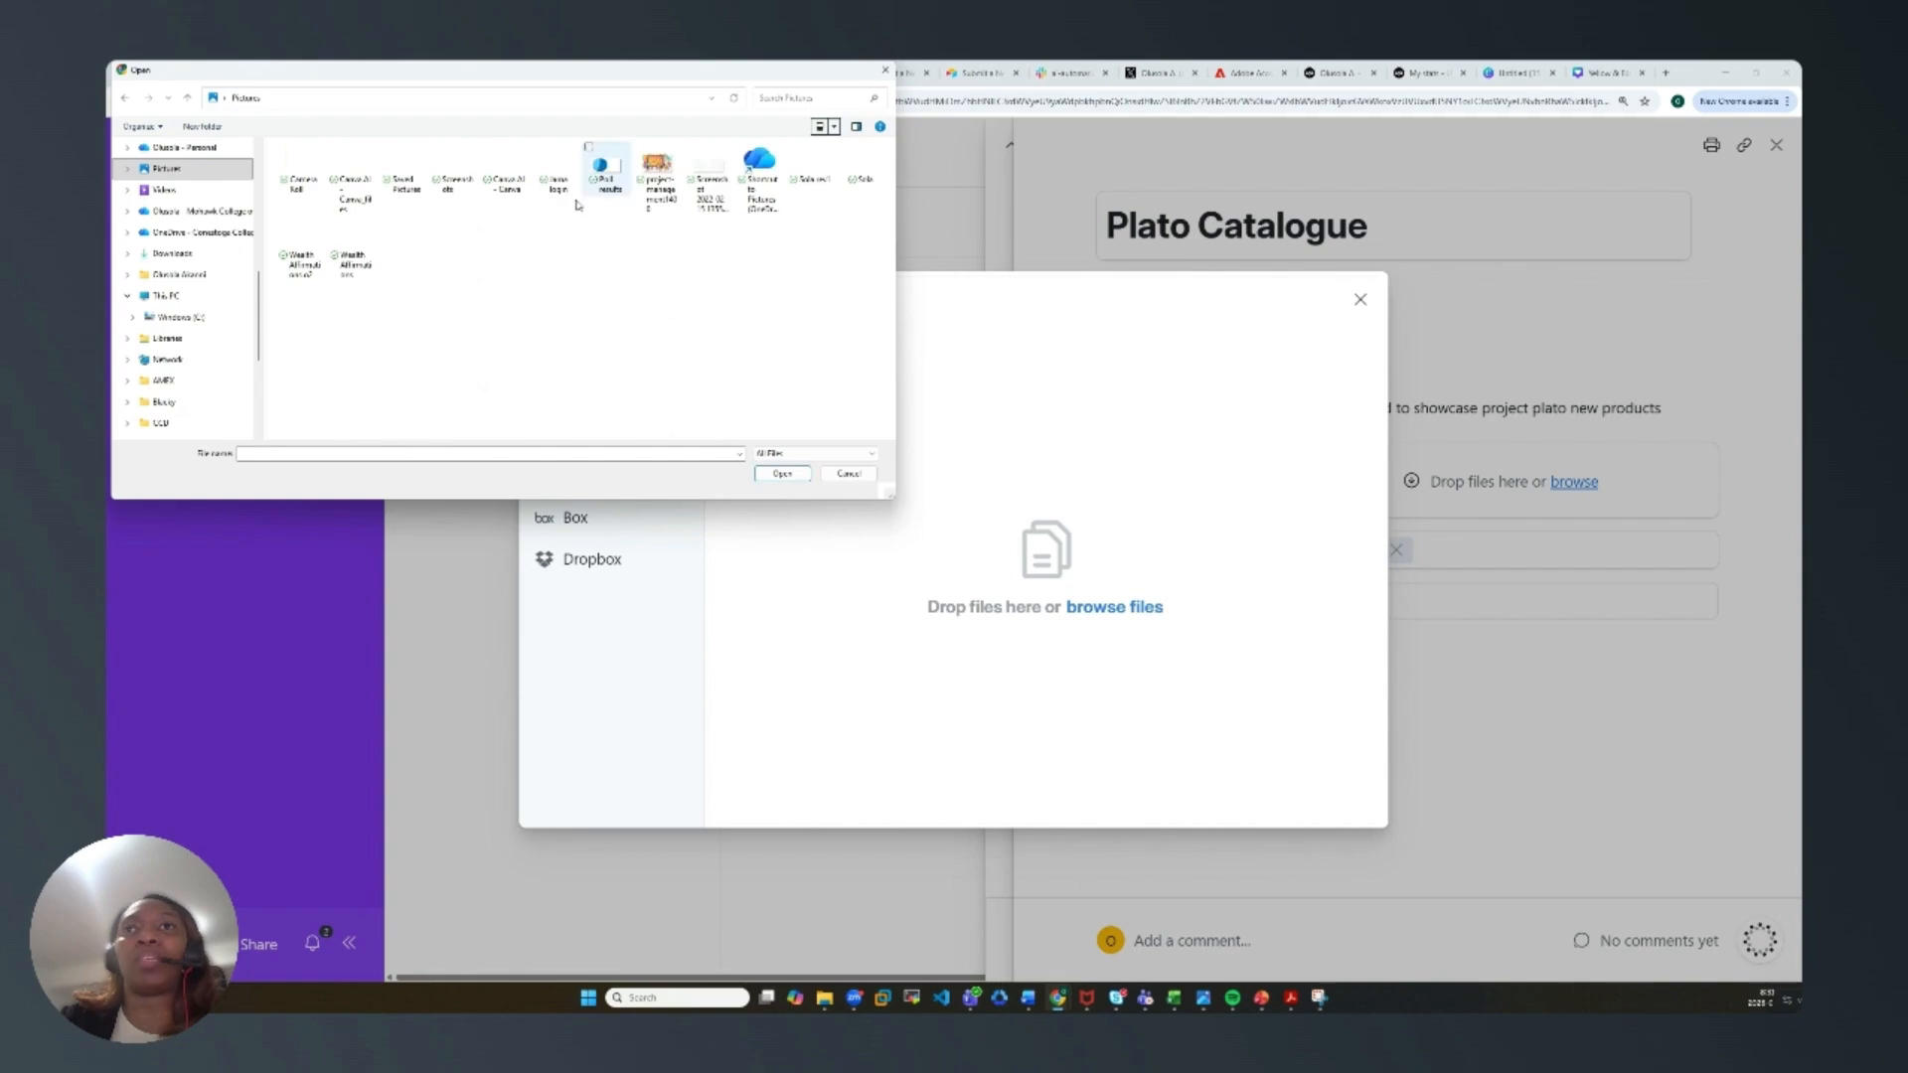
pyautogui.click(668, 198)
pyautogui.click(782, 473)
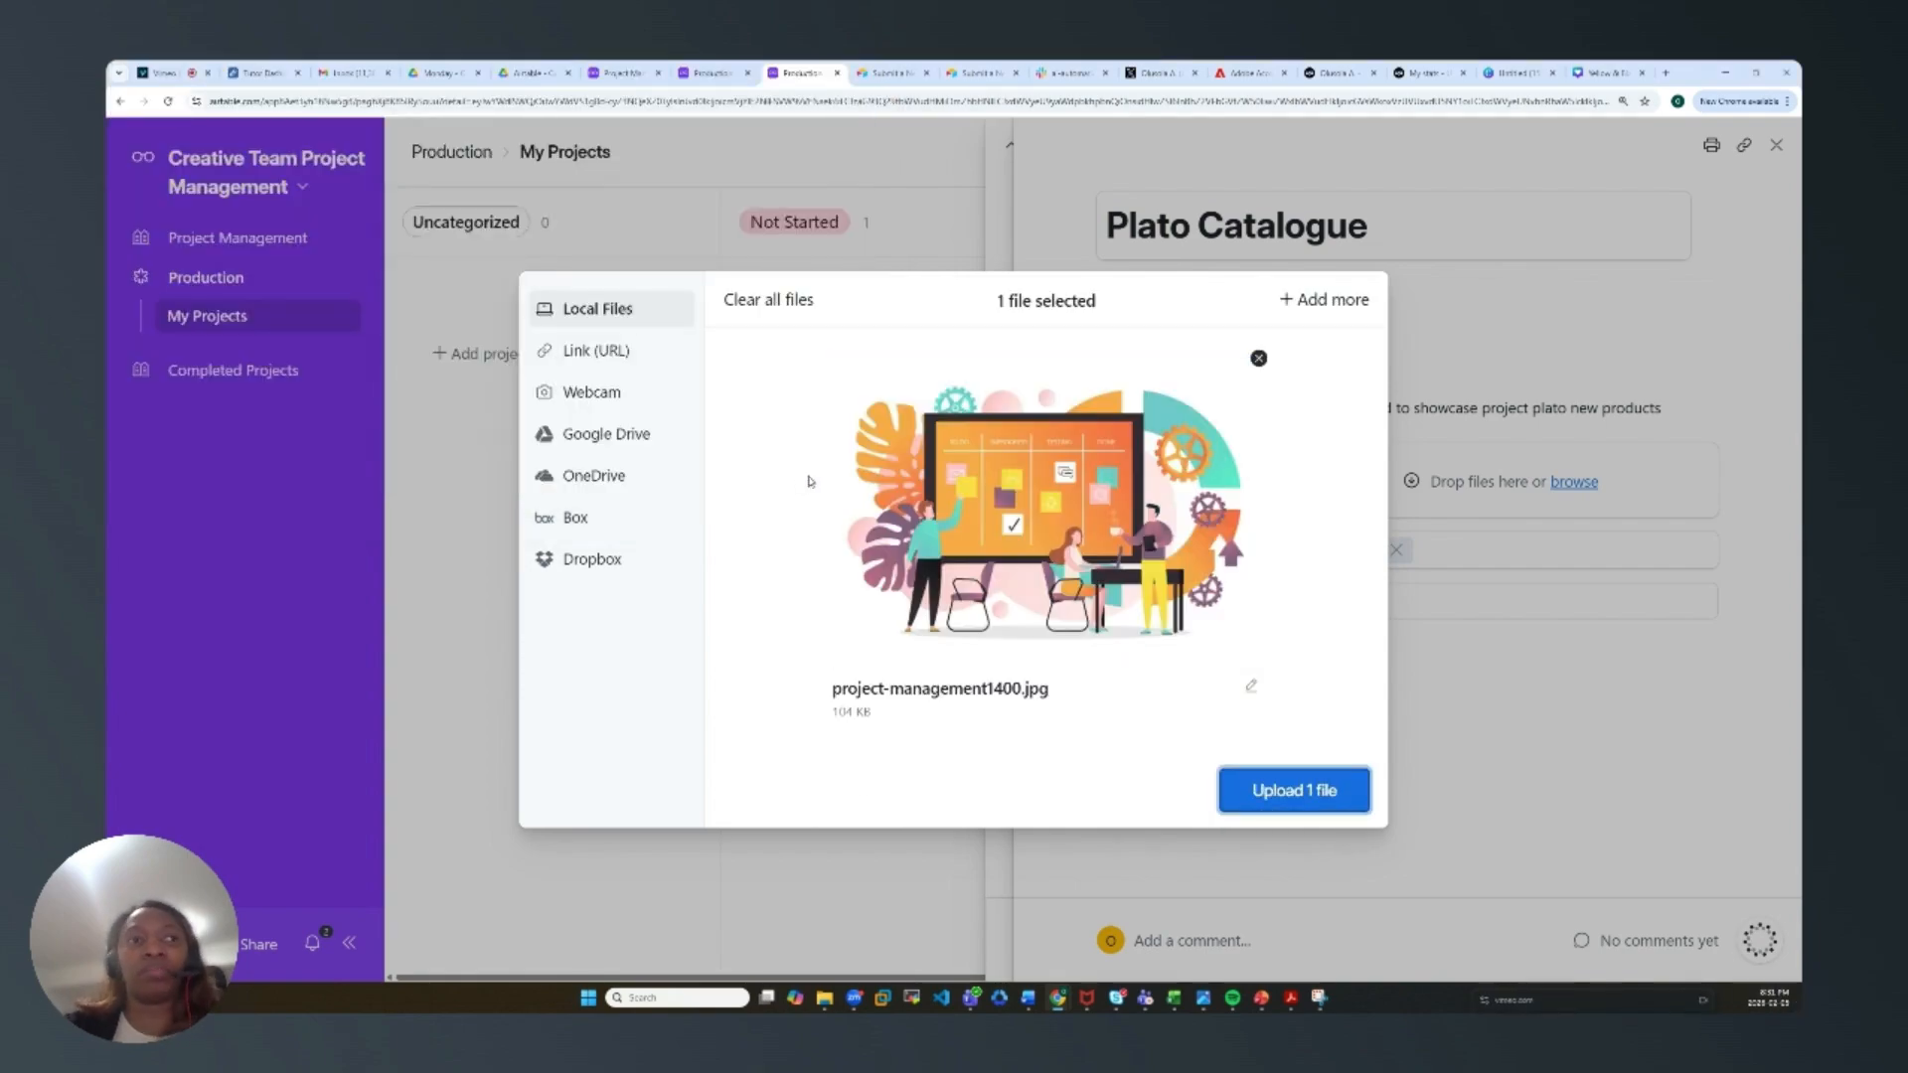
pyautogui.click(1282, 794)
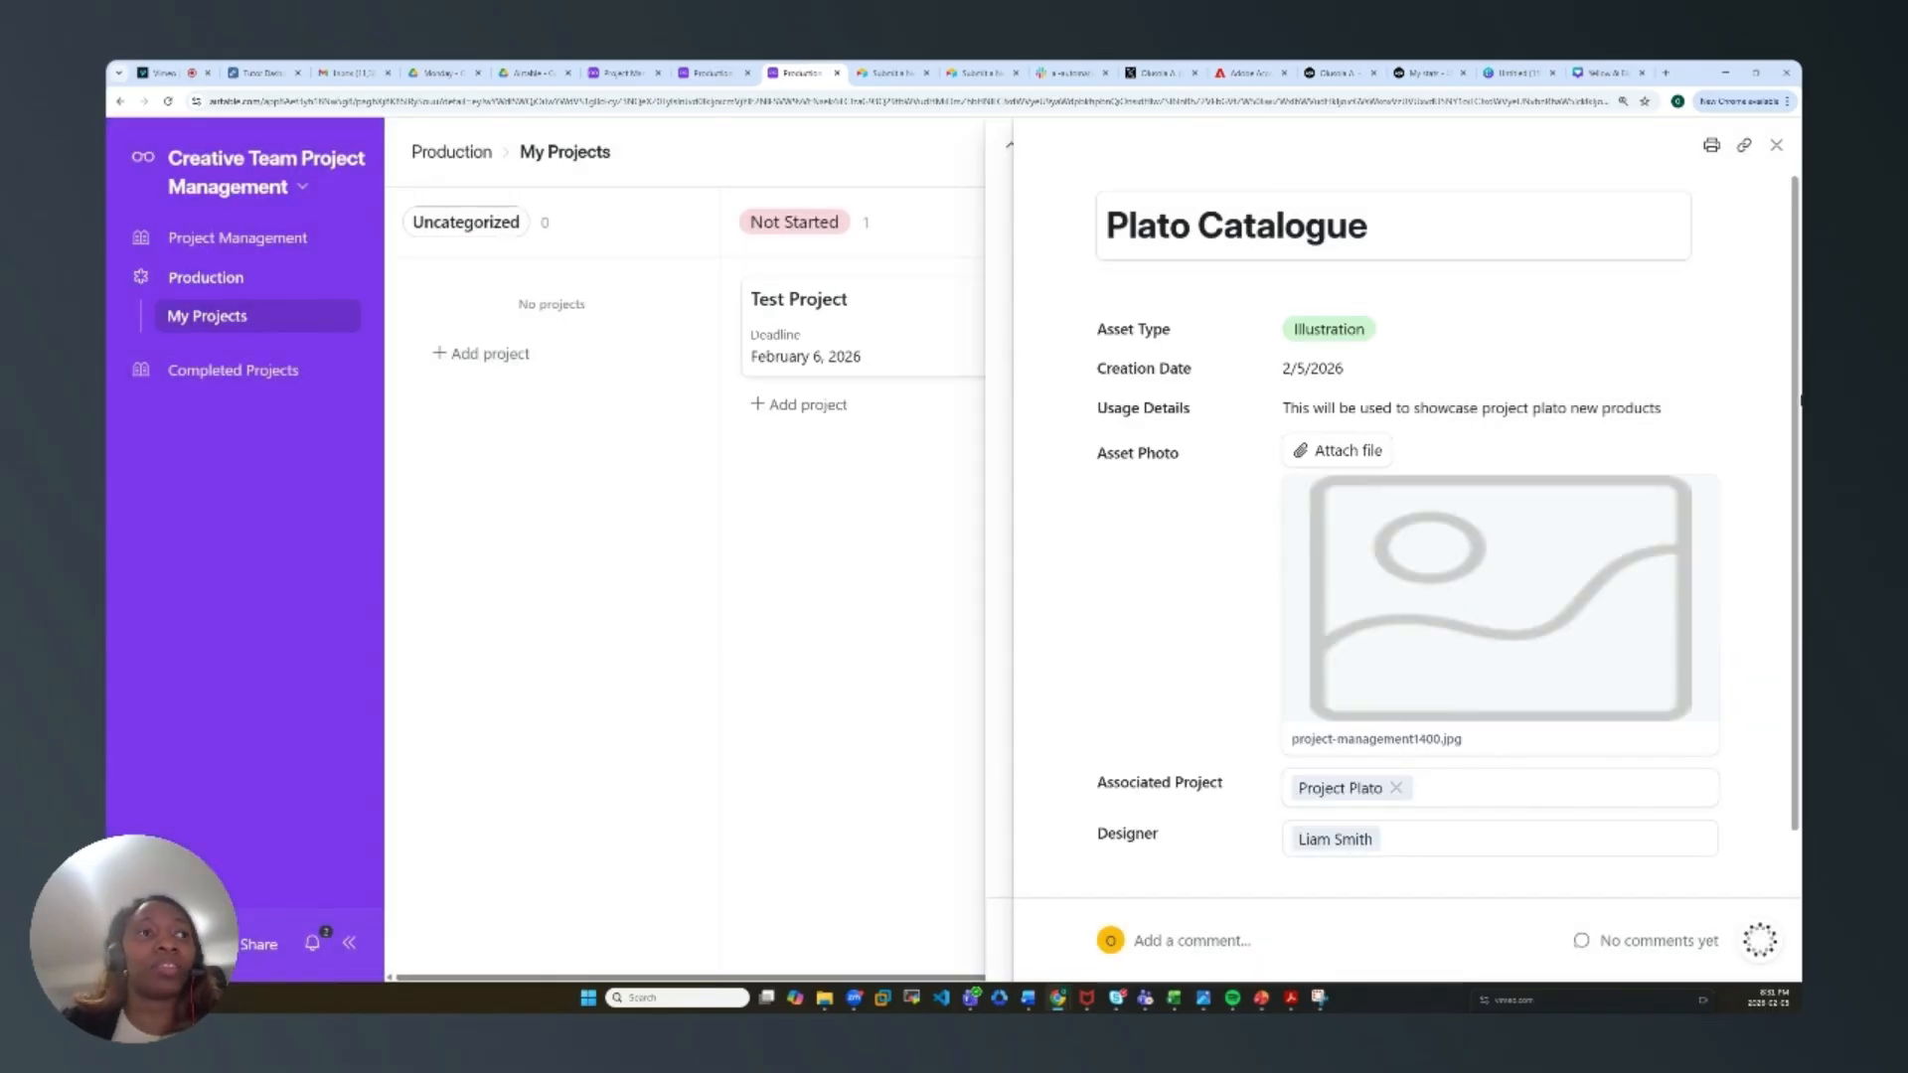
pyautogui.click(1775, 147)
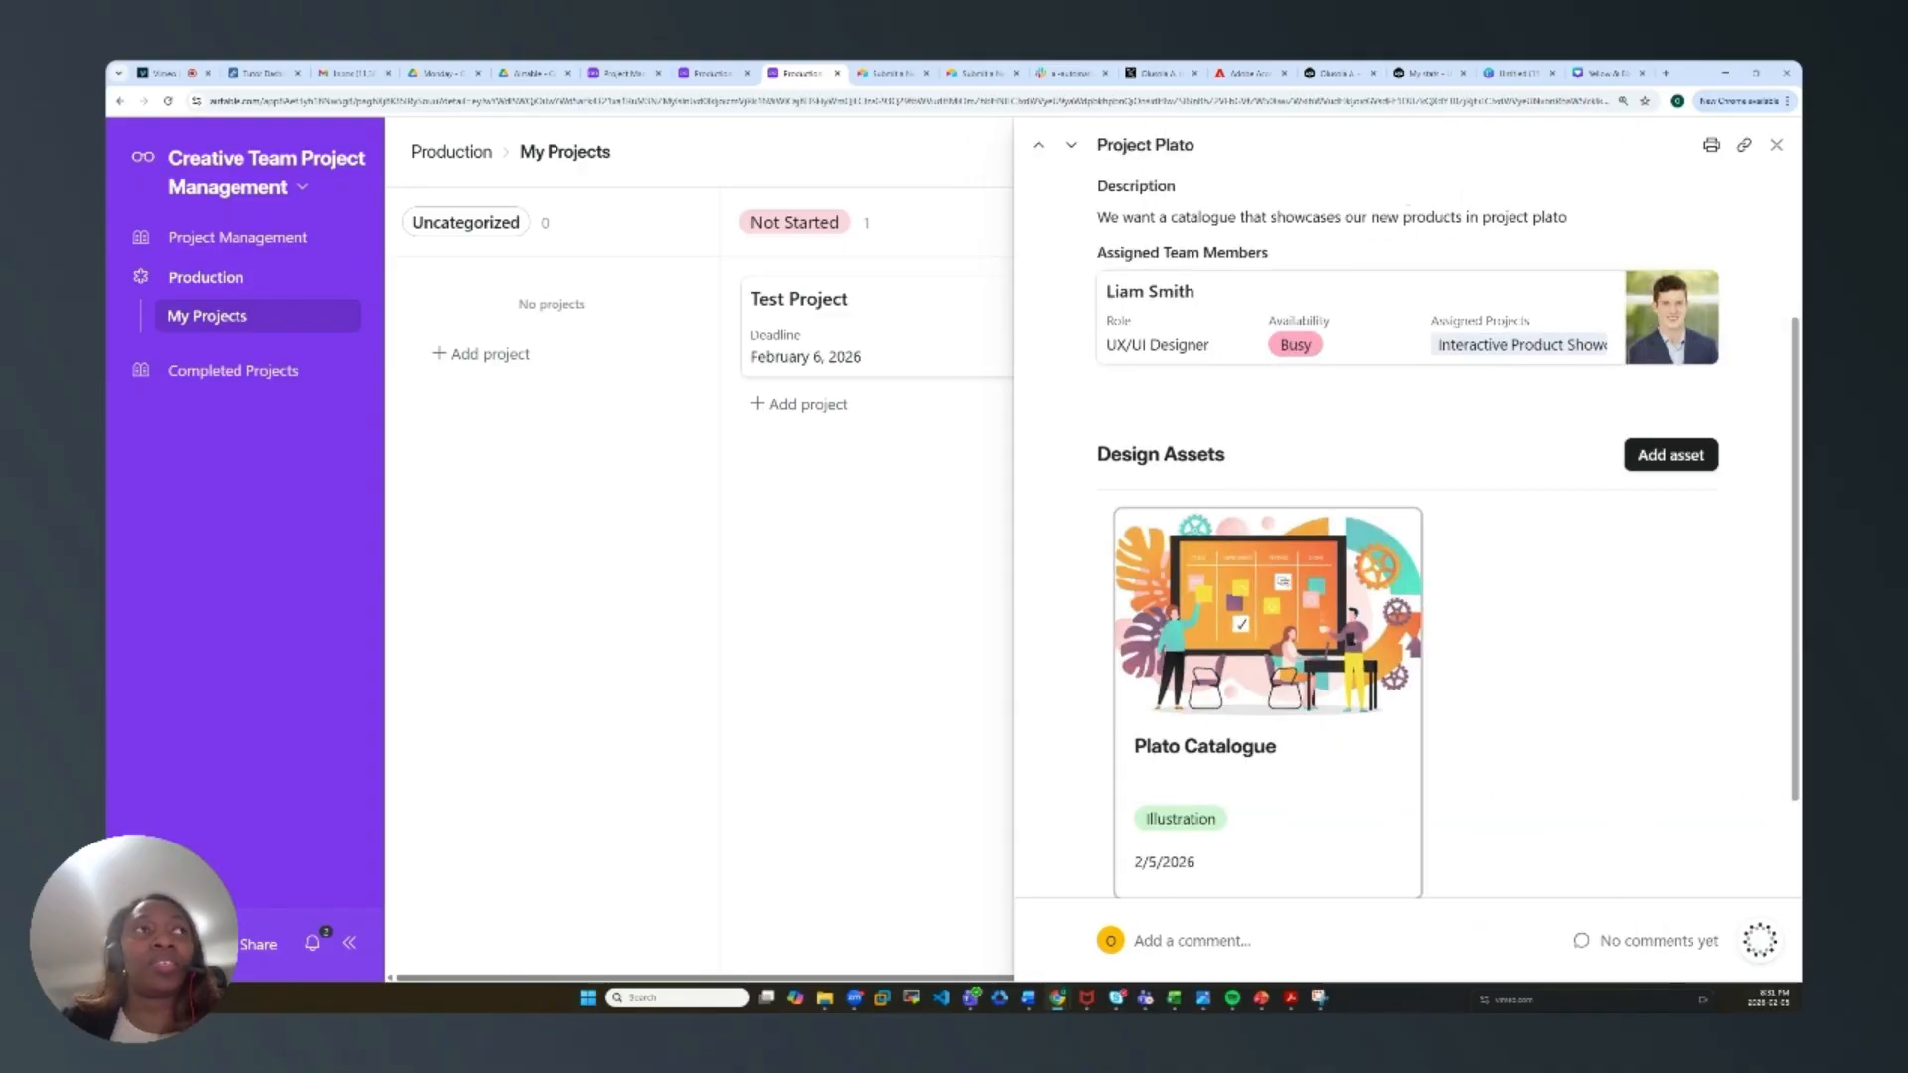
pyautogui.click(1775, 145)
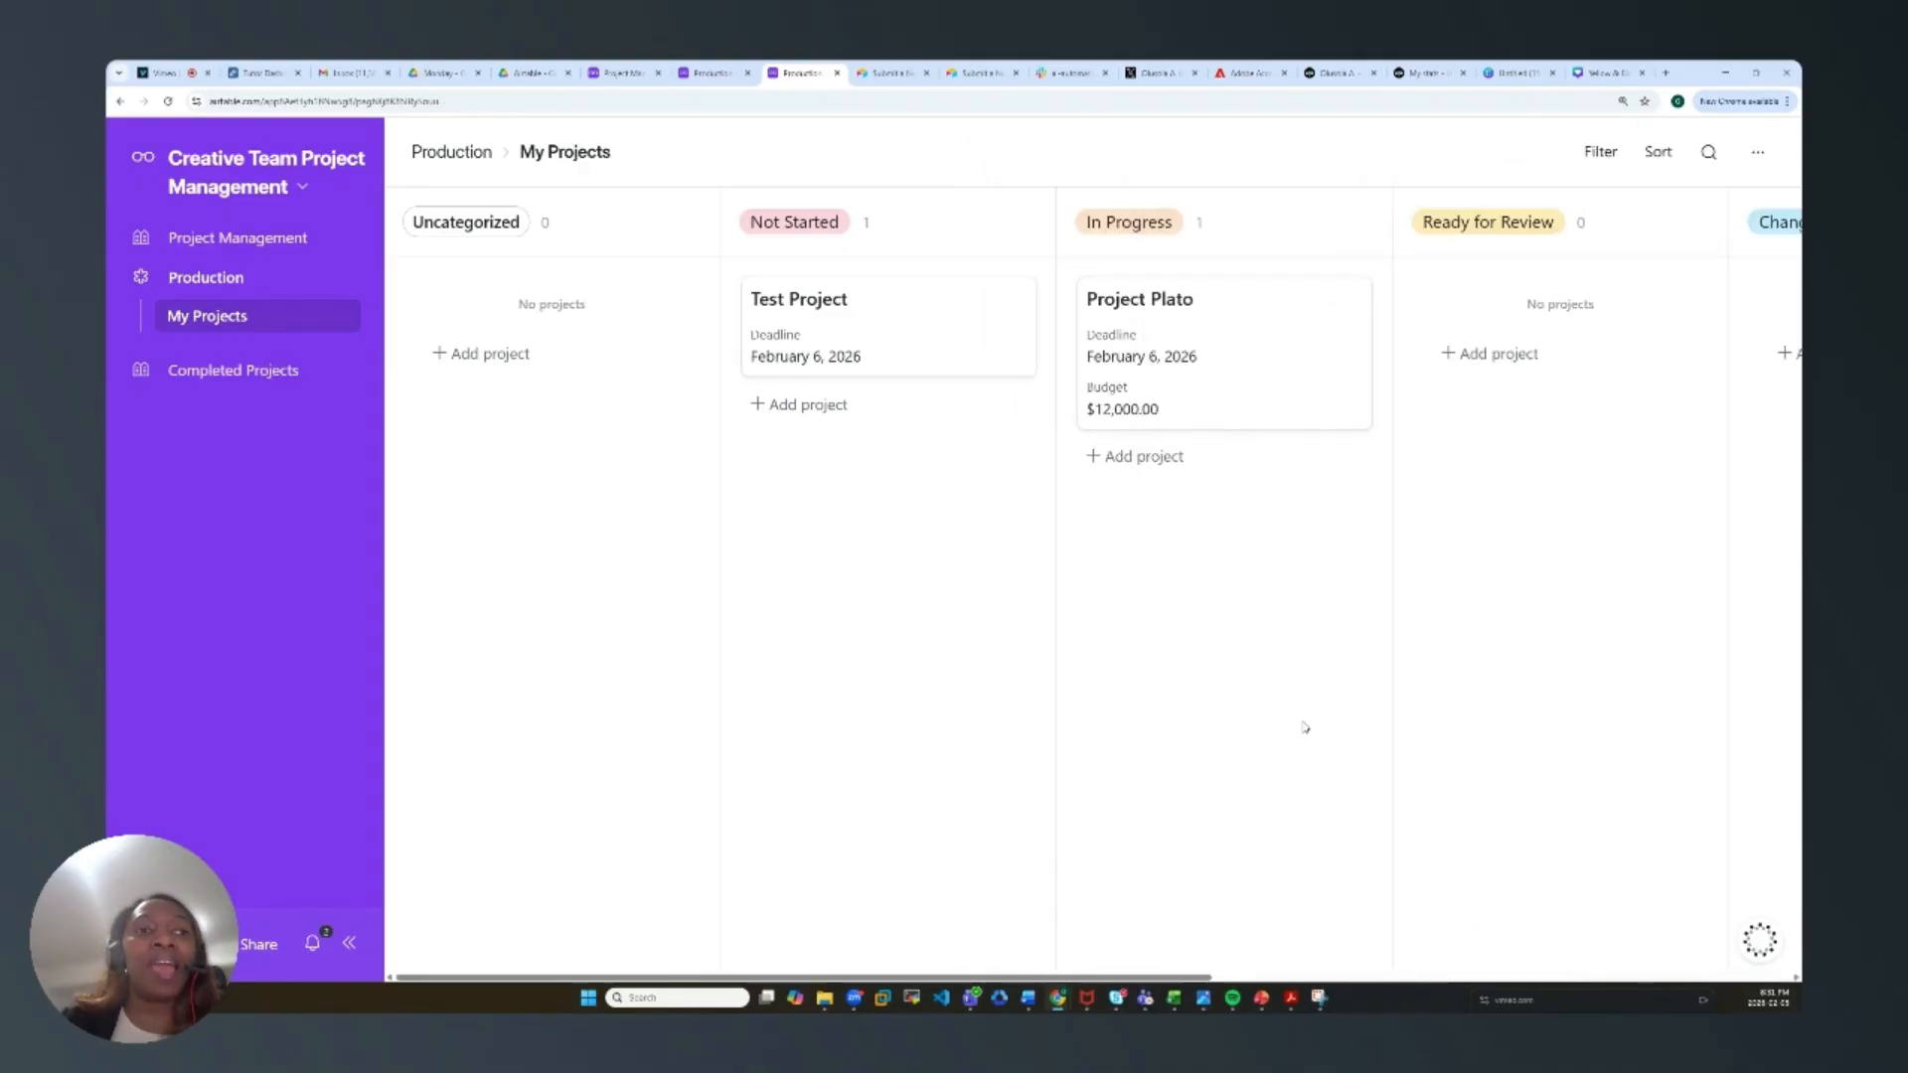
# Step: Move the Project Plato card from In Progress to Ready for Review and check the Creative Team Project Management Workflow PDF
pyautogui.moveTo(1141, 976); pyautogui.dragTo(1254, 976)
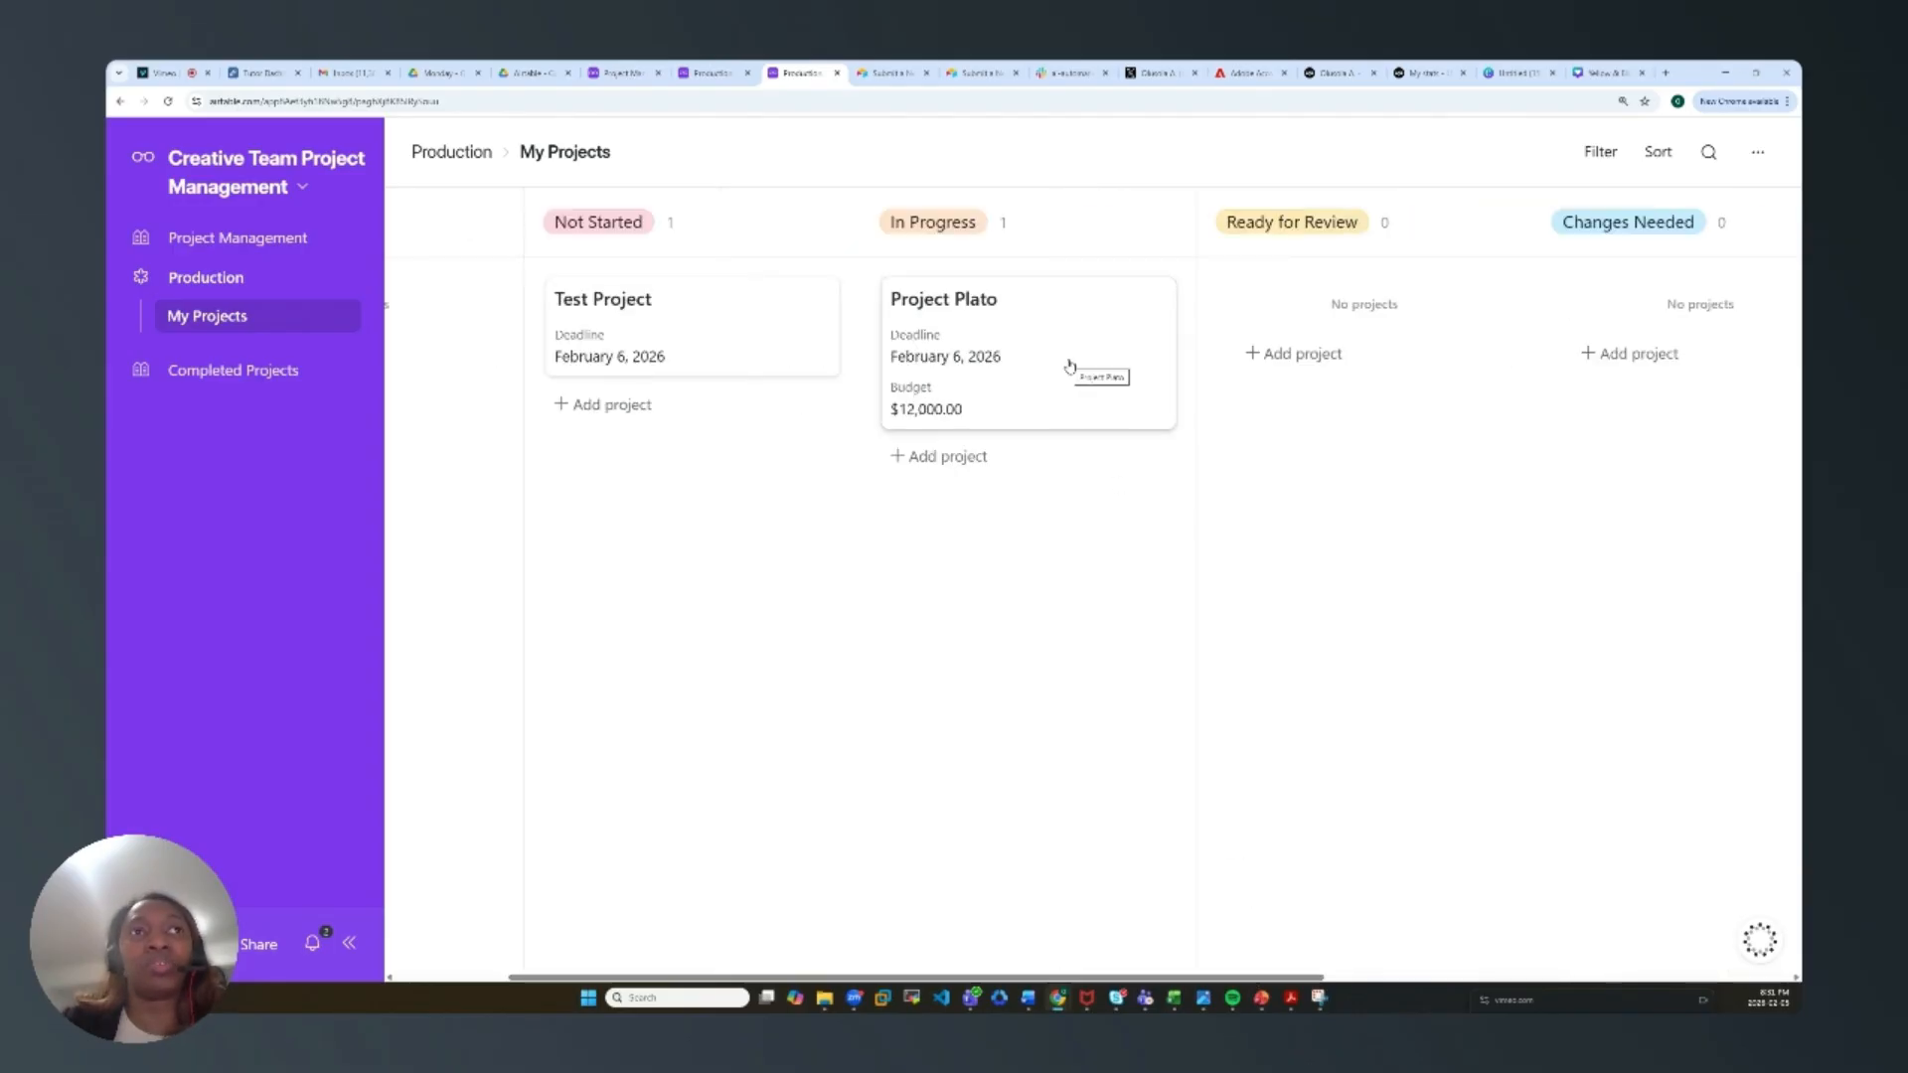
pyautogui.moveTo(1065, 328); pyautogui.dragTo(1410, 417)
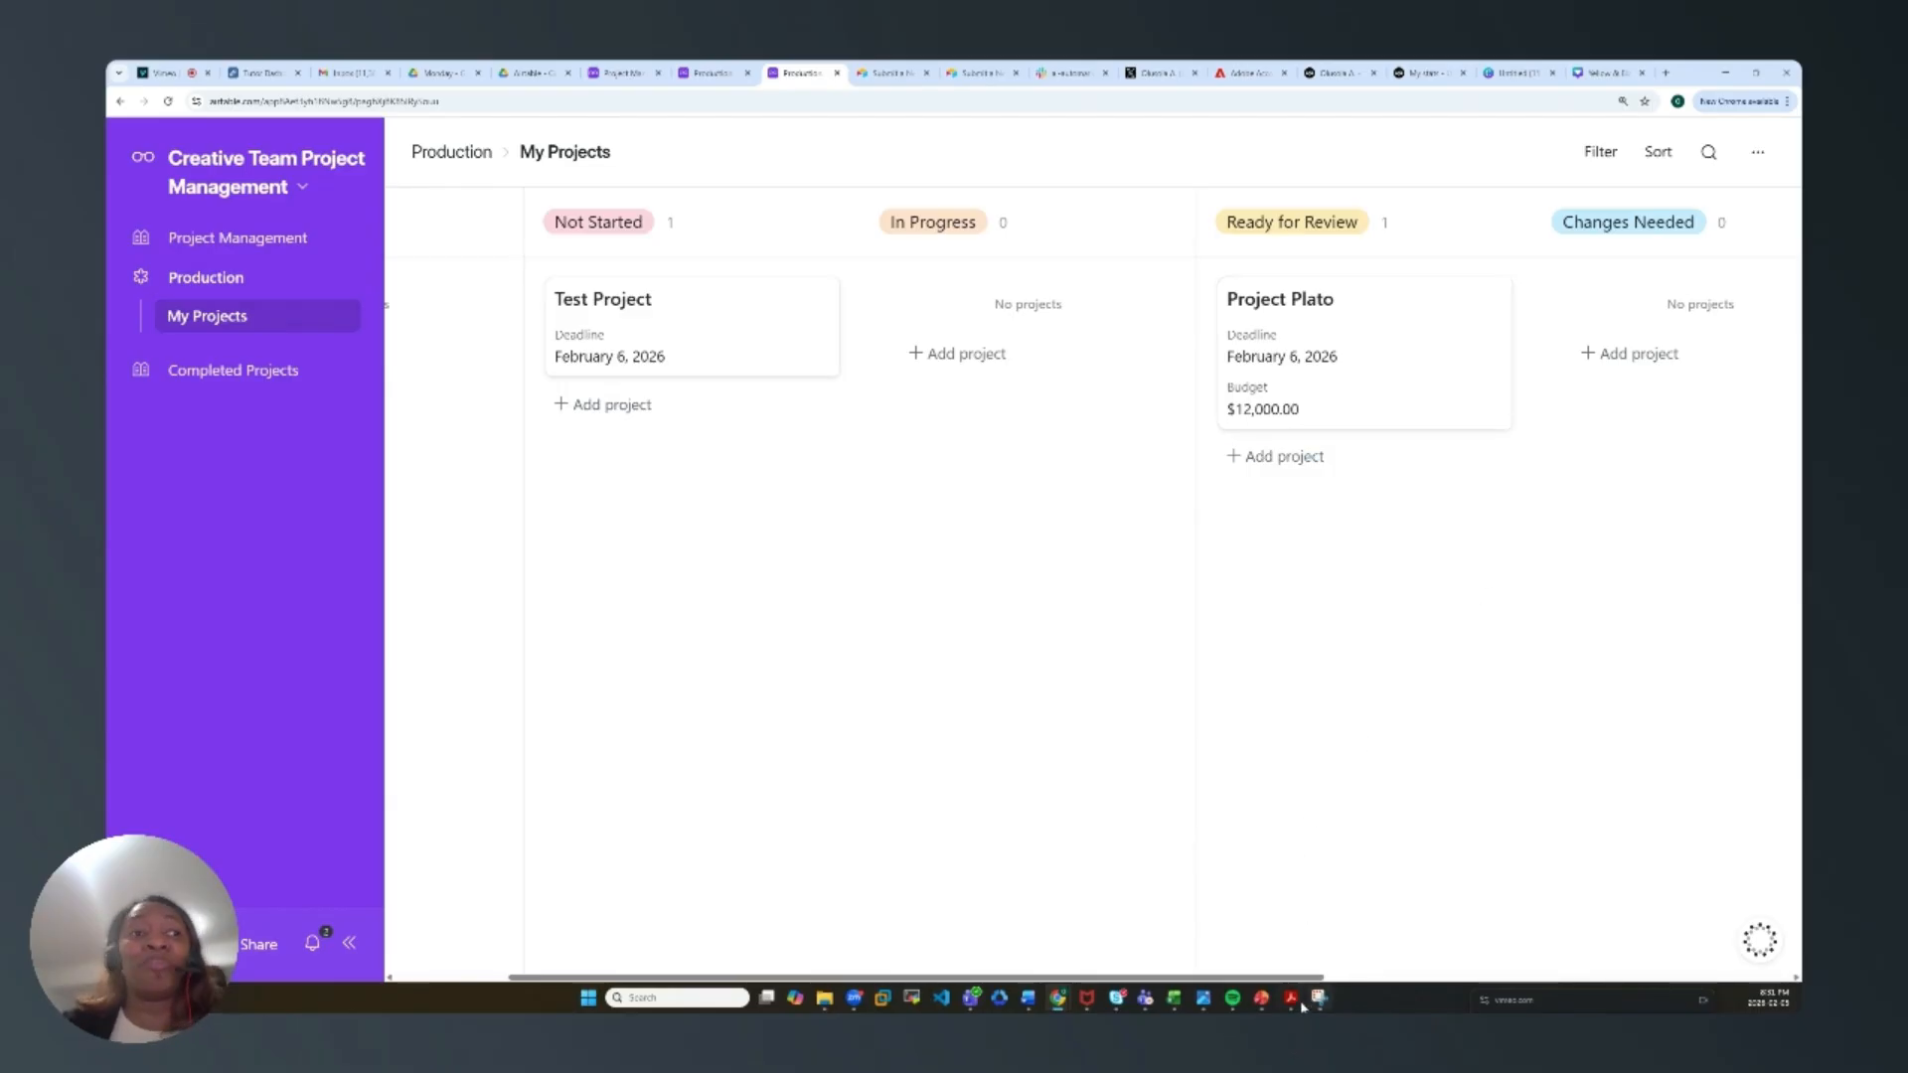
pyautogui.moveTo(1291, 1003)
pyautogui.click(1487, 929)
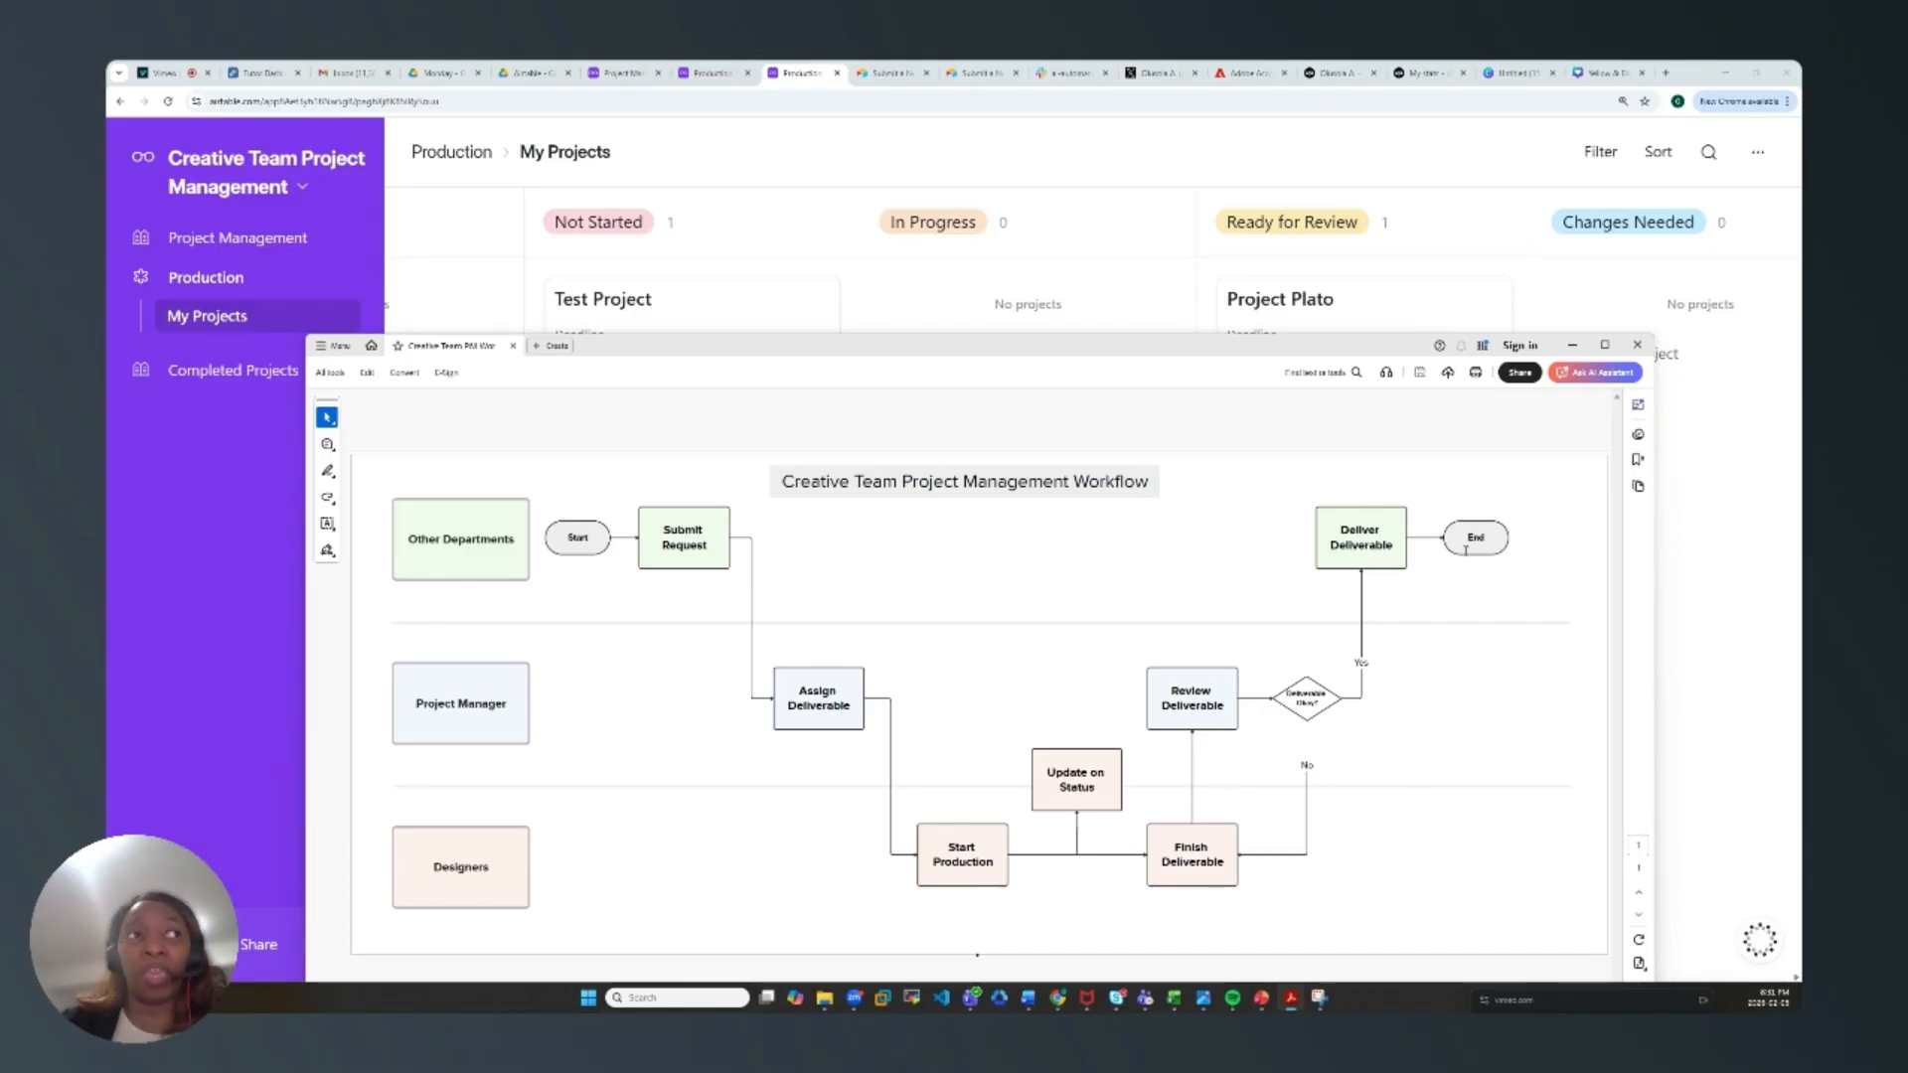
pyautogui.click(1574, 350)
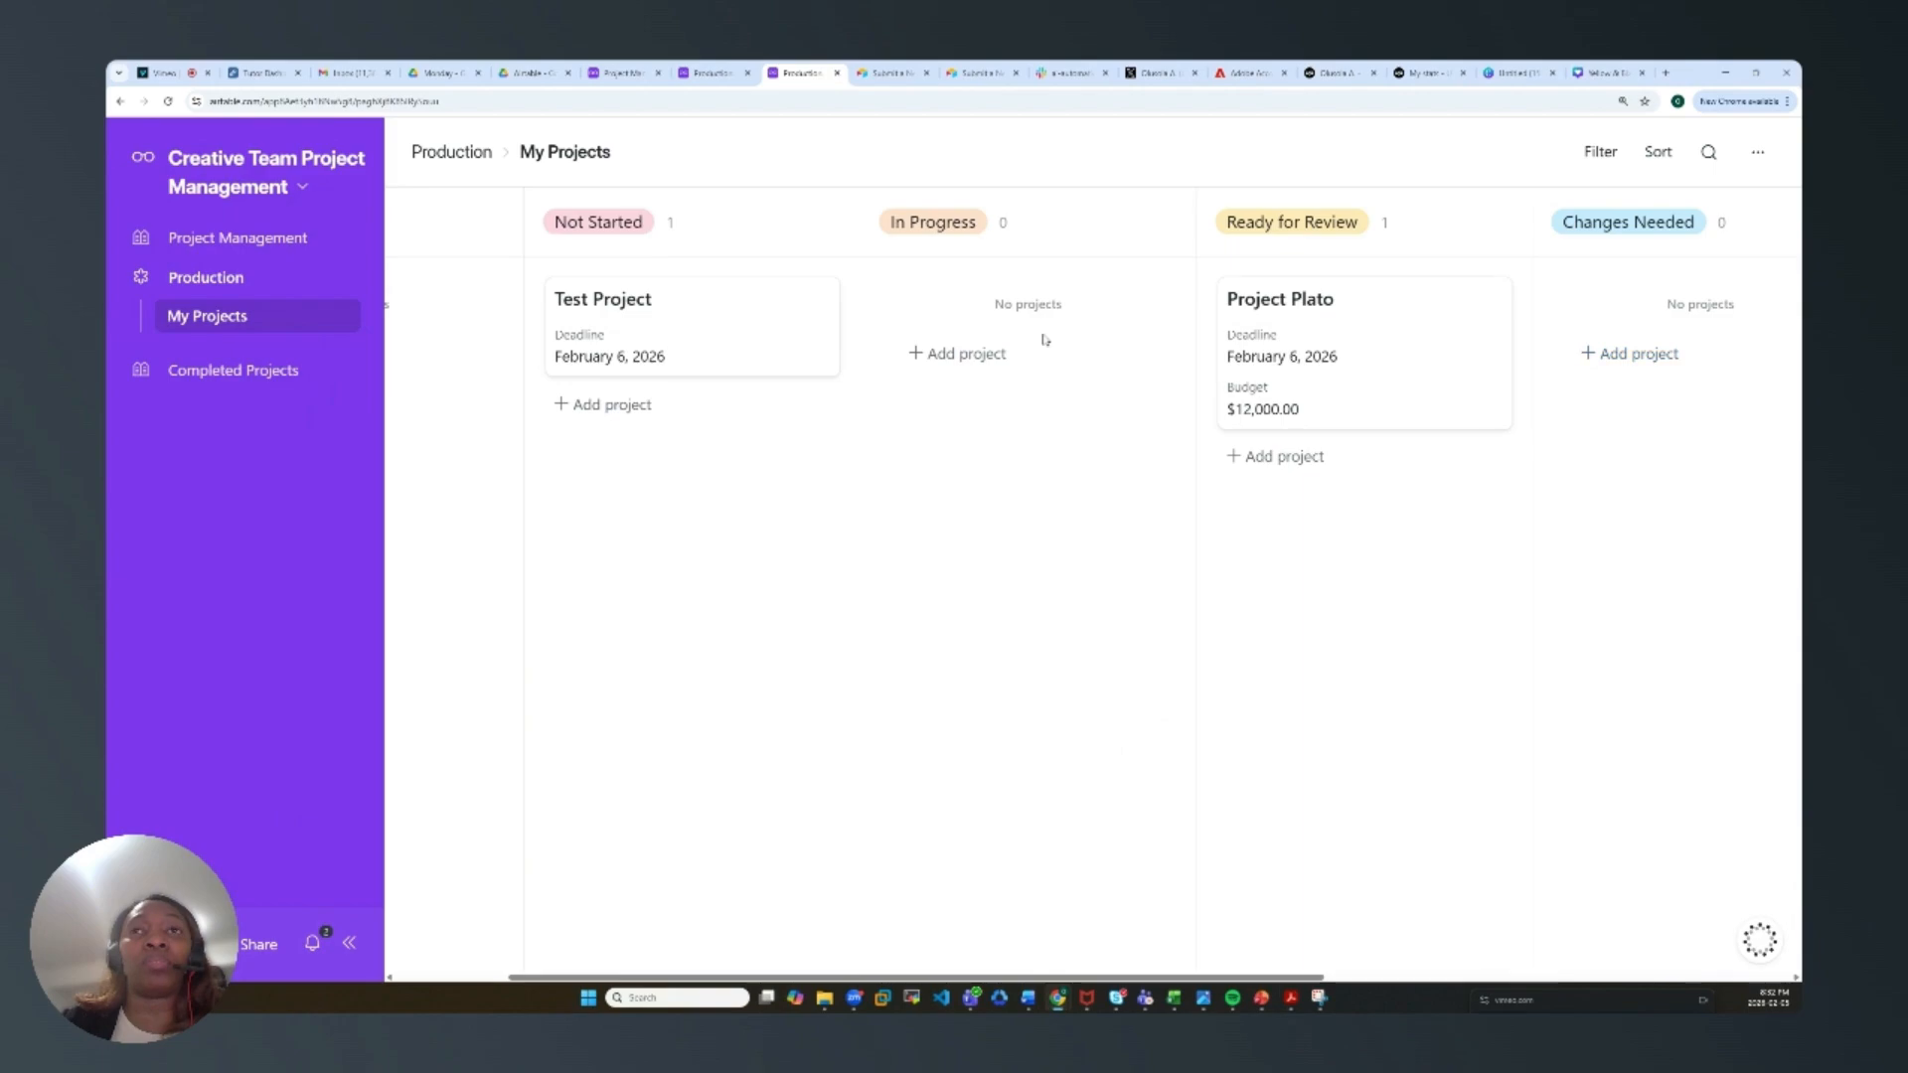
# Step: Review the Plato Catalogue asset under Projects Ready for Review and send Project Plato back to the designer
pyautogui.click(257, 244)
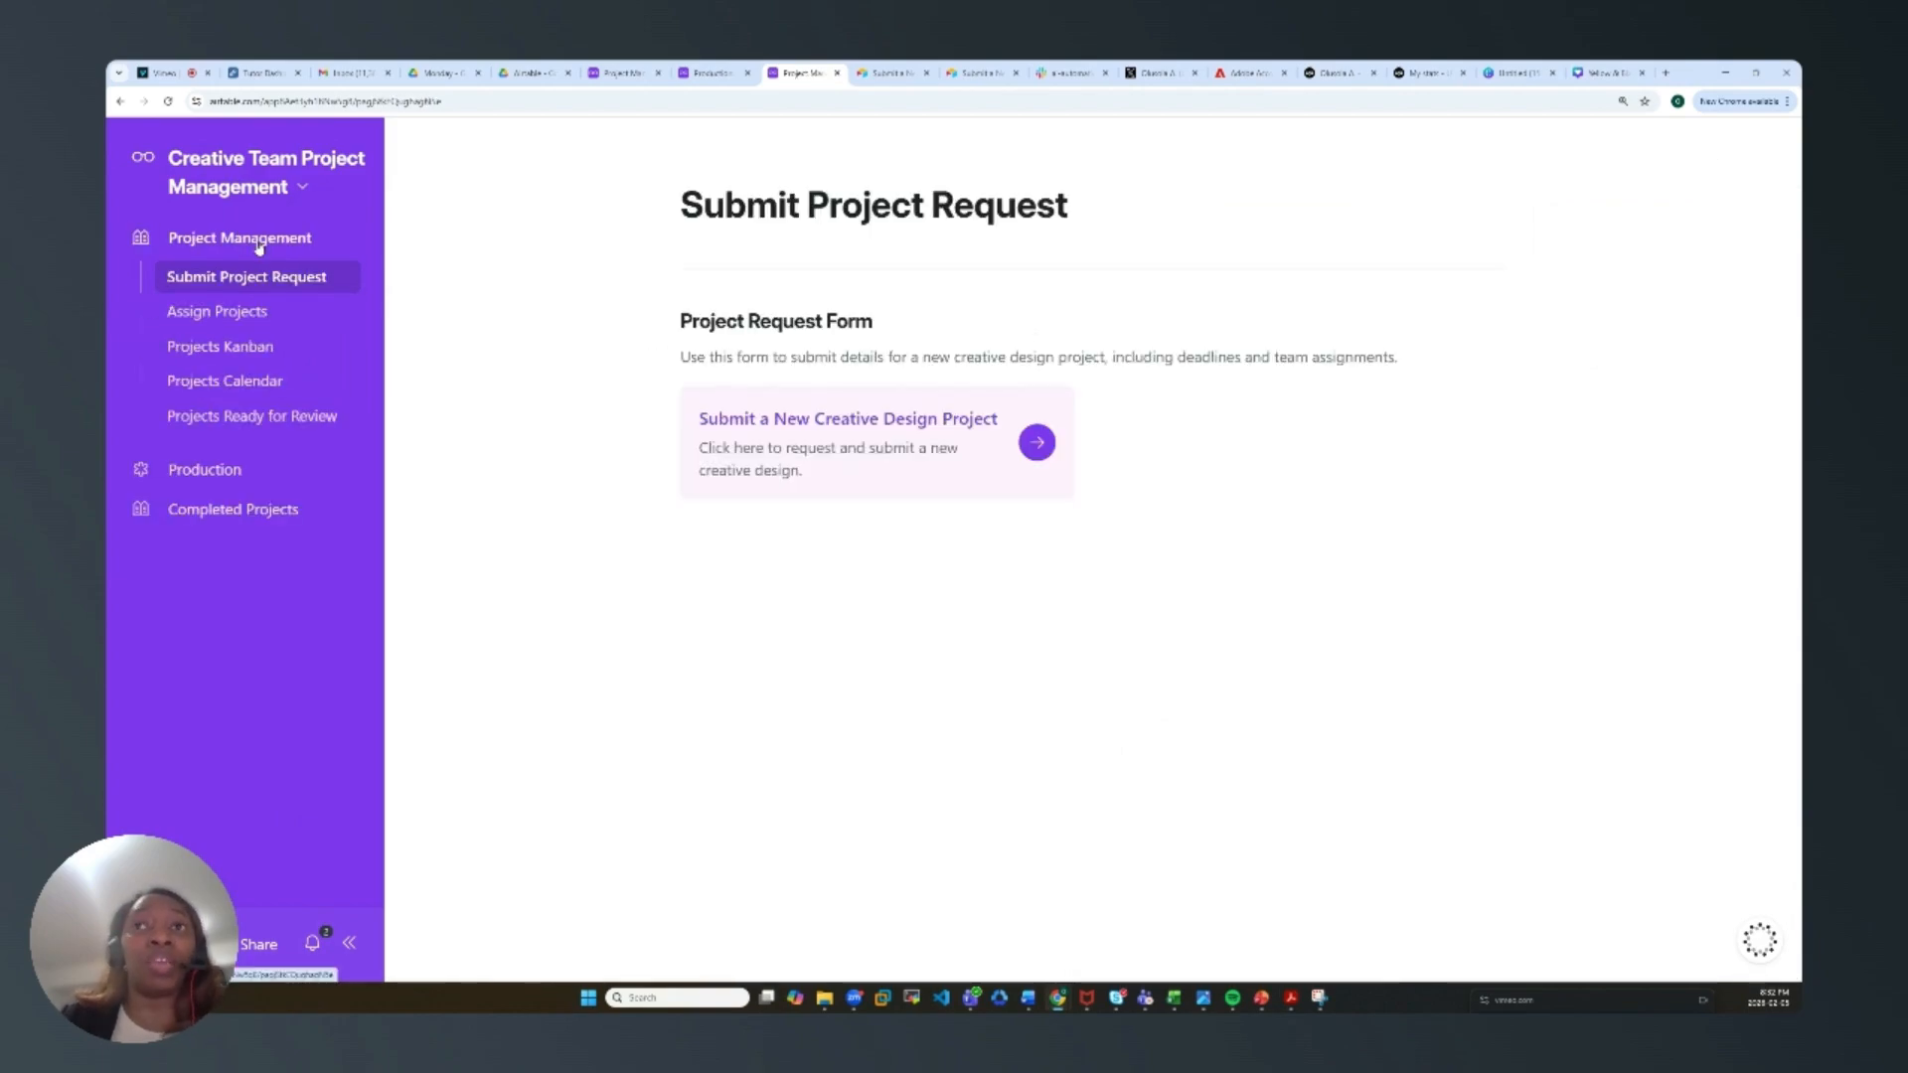
pyautogui.click(246, 423)
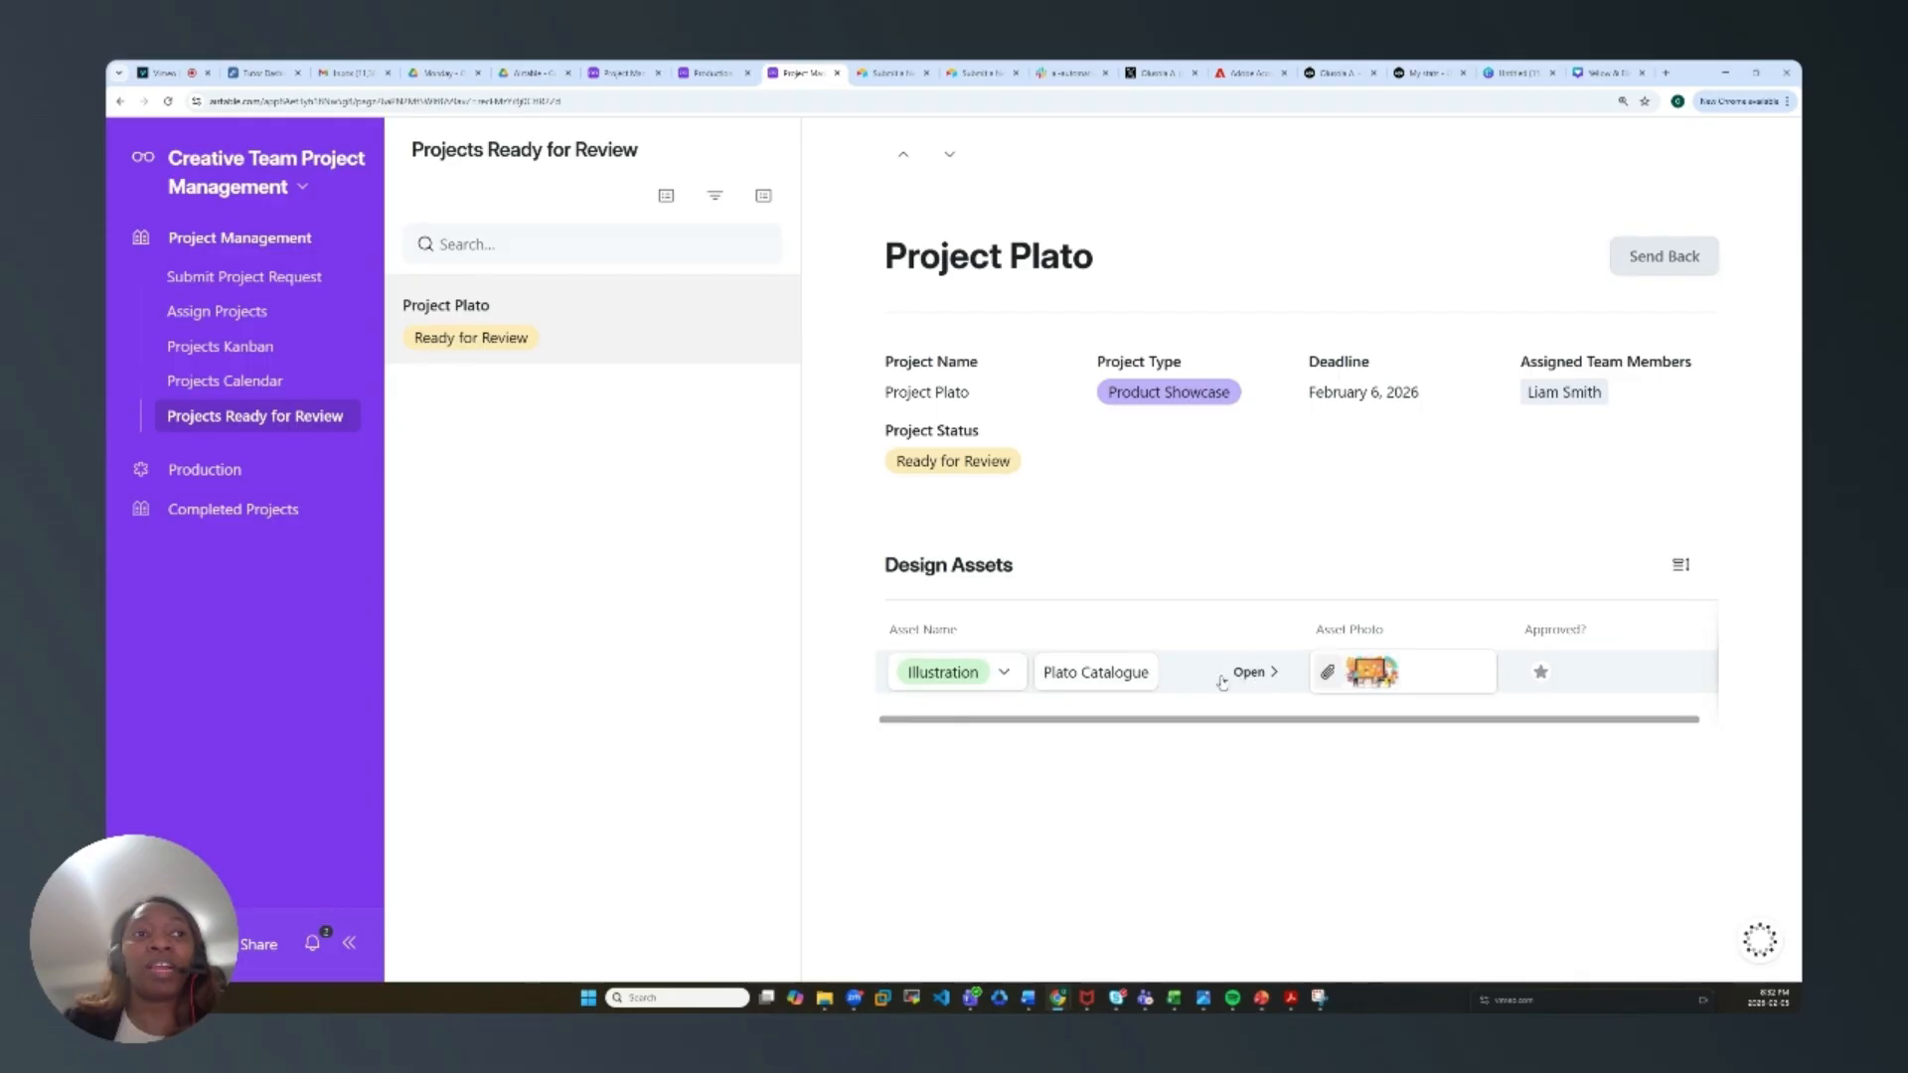
pyautogui.click(1256, 678)
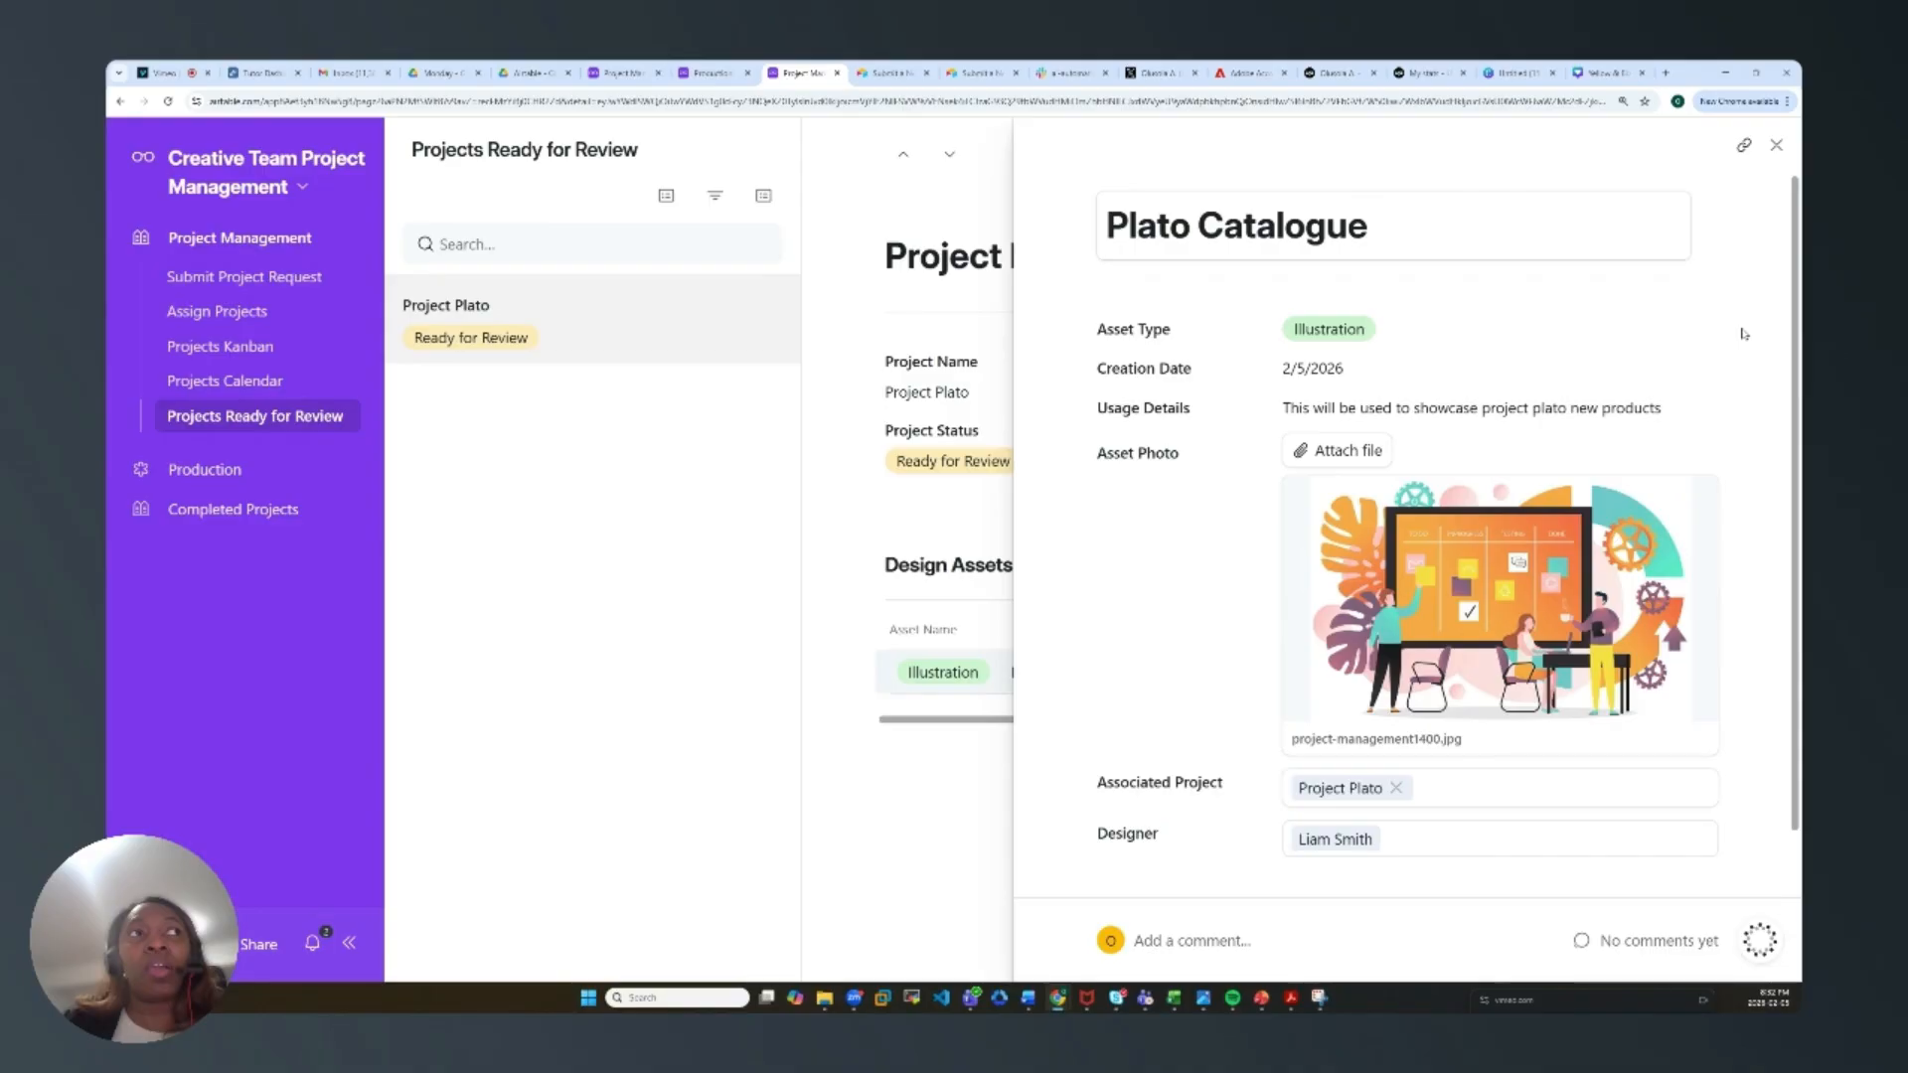
pyautogui.press('Escape')
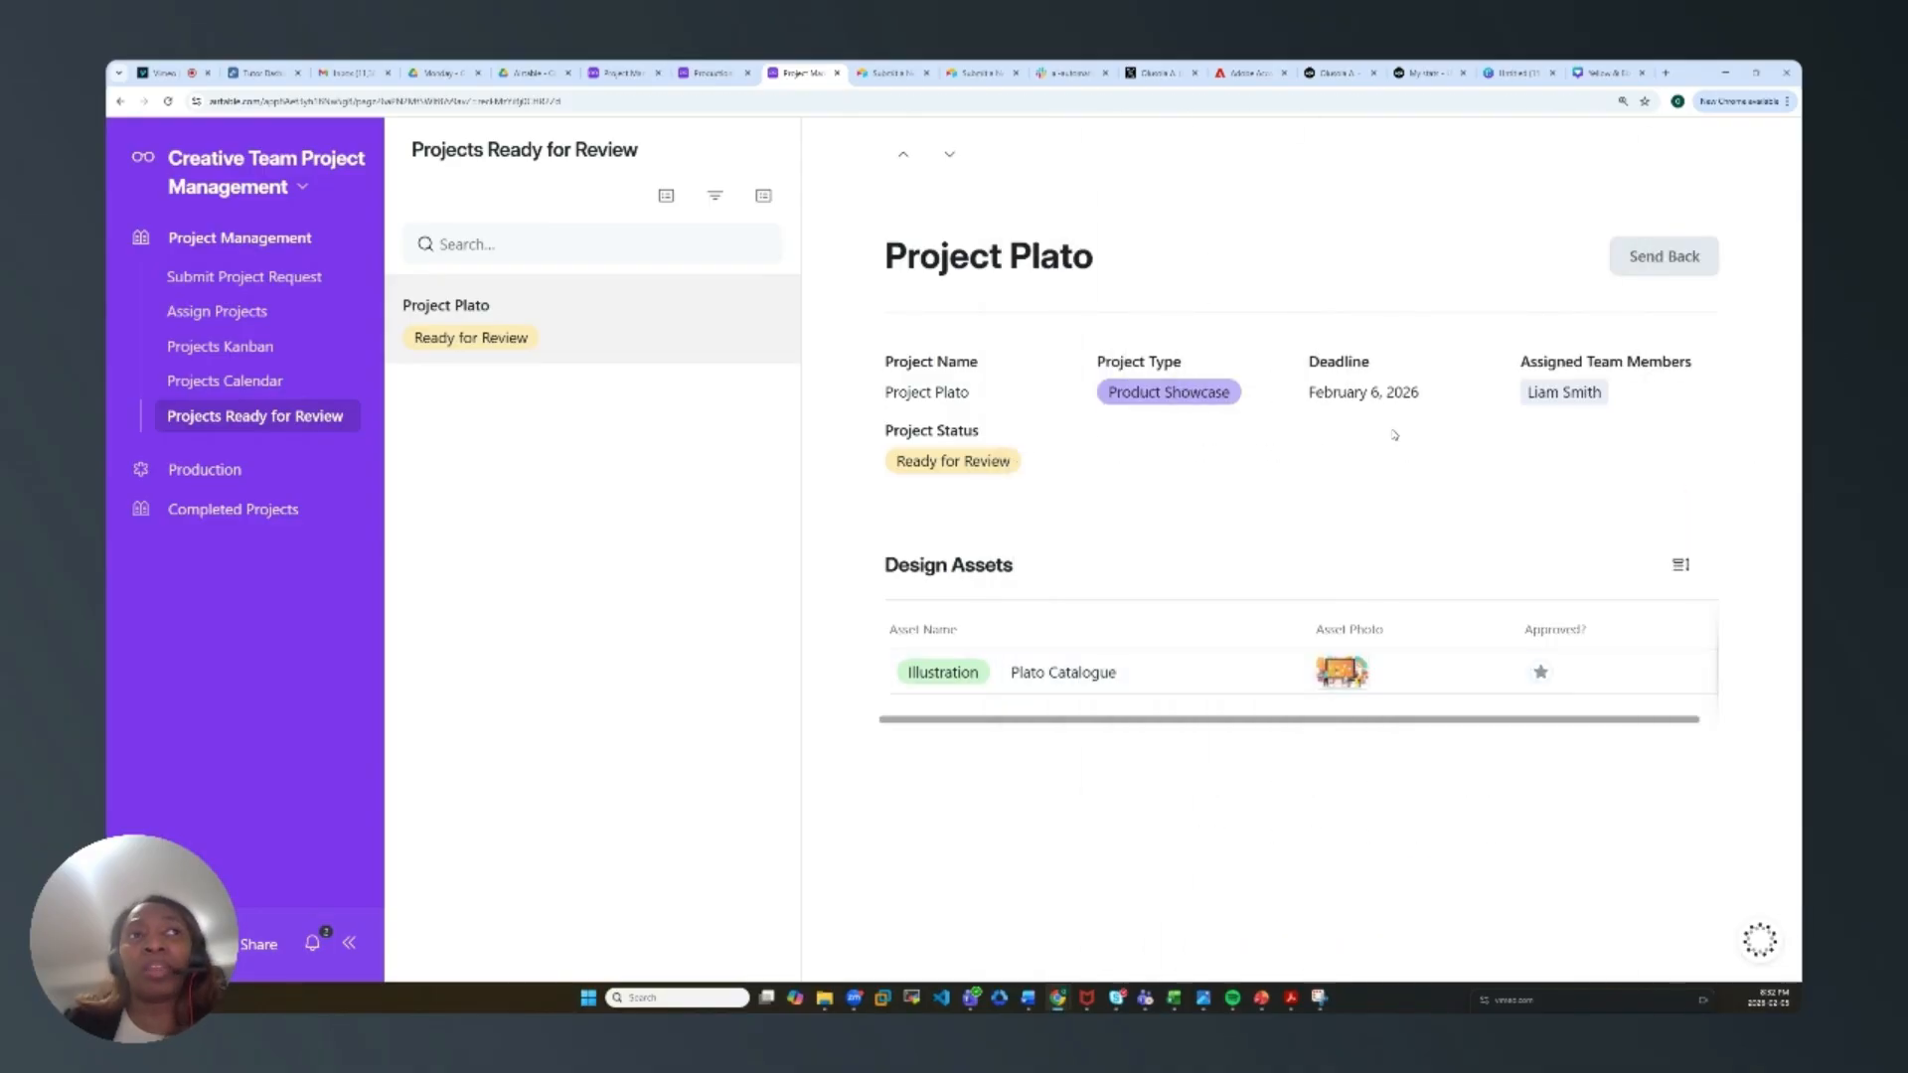
pyautogui.moveTo(1149, 660)
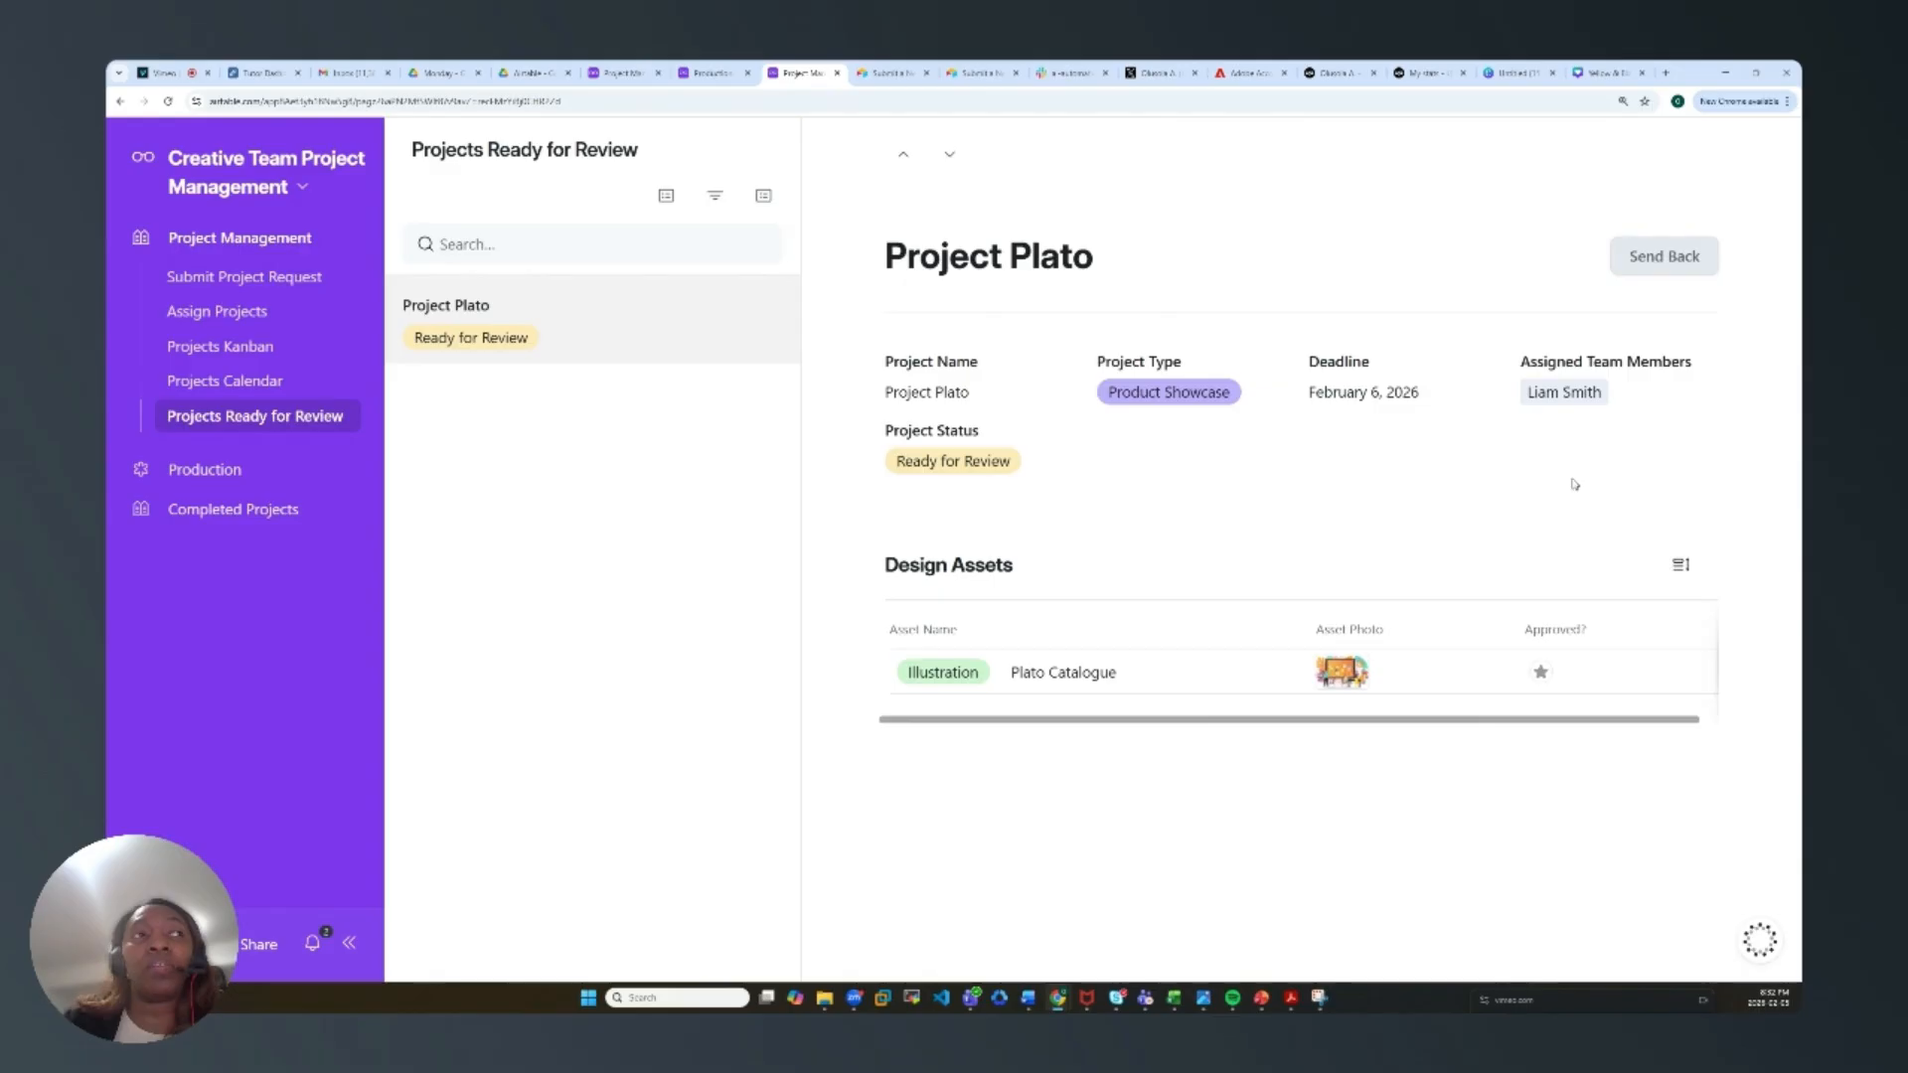
pyautogui.click(1649, 261)
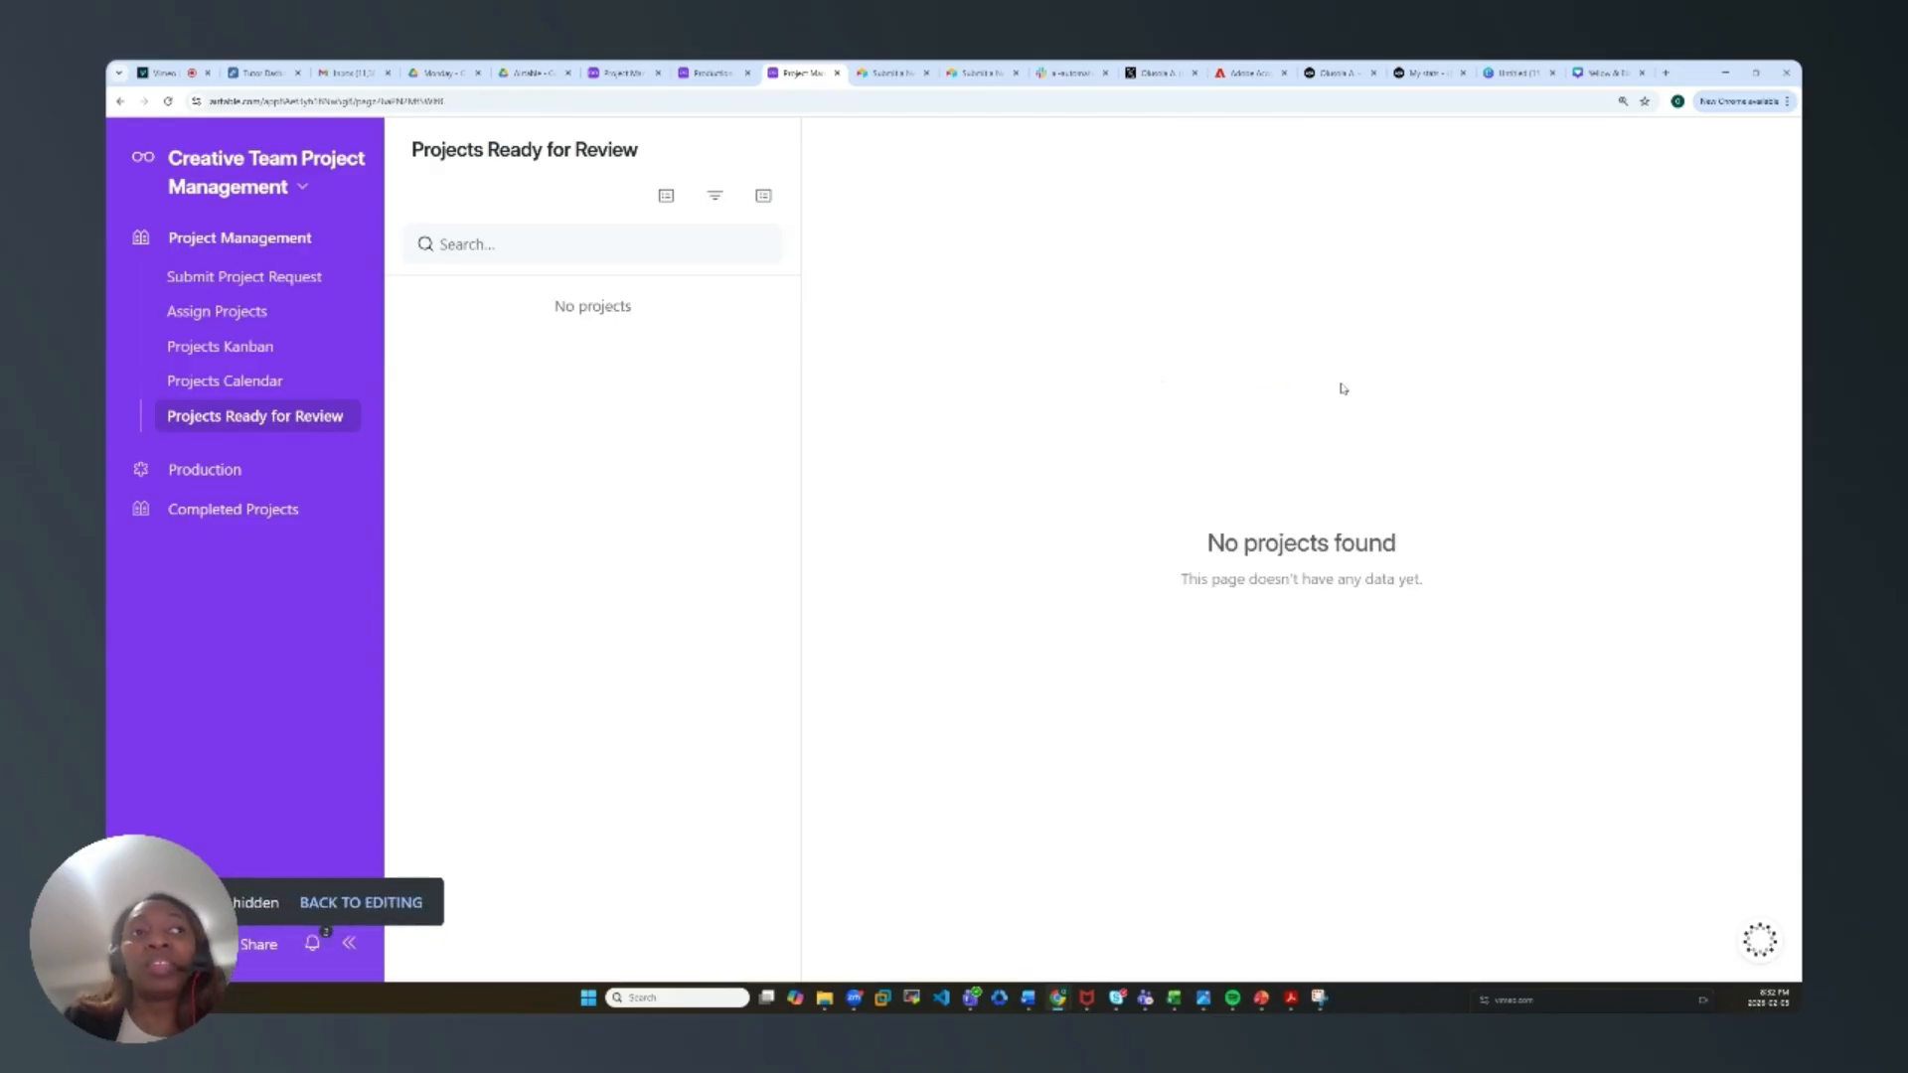
# Step: View the returned Project Plato record in Production's My Projects and move its card from Changes Needed to Ready for Review
pyautogui.click(199, 469)
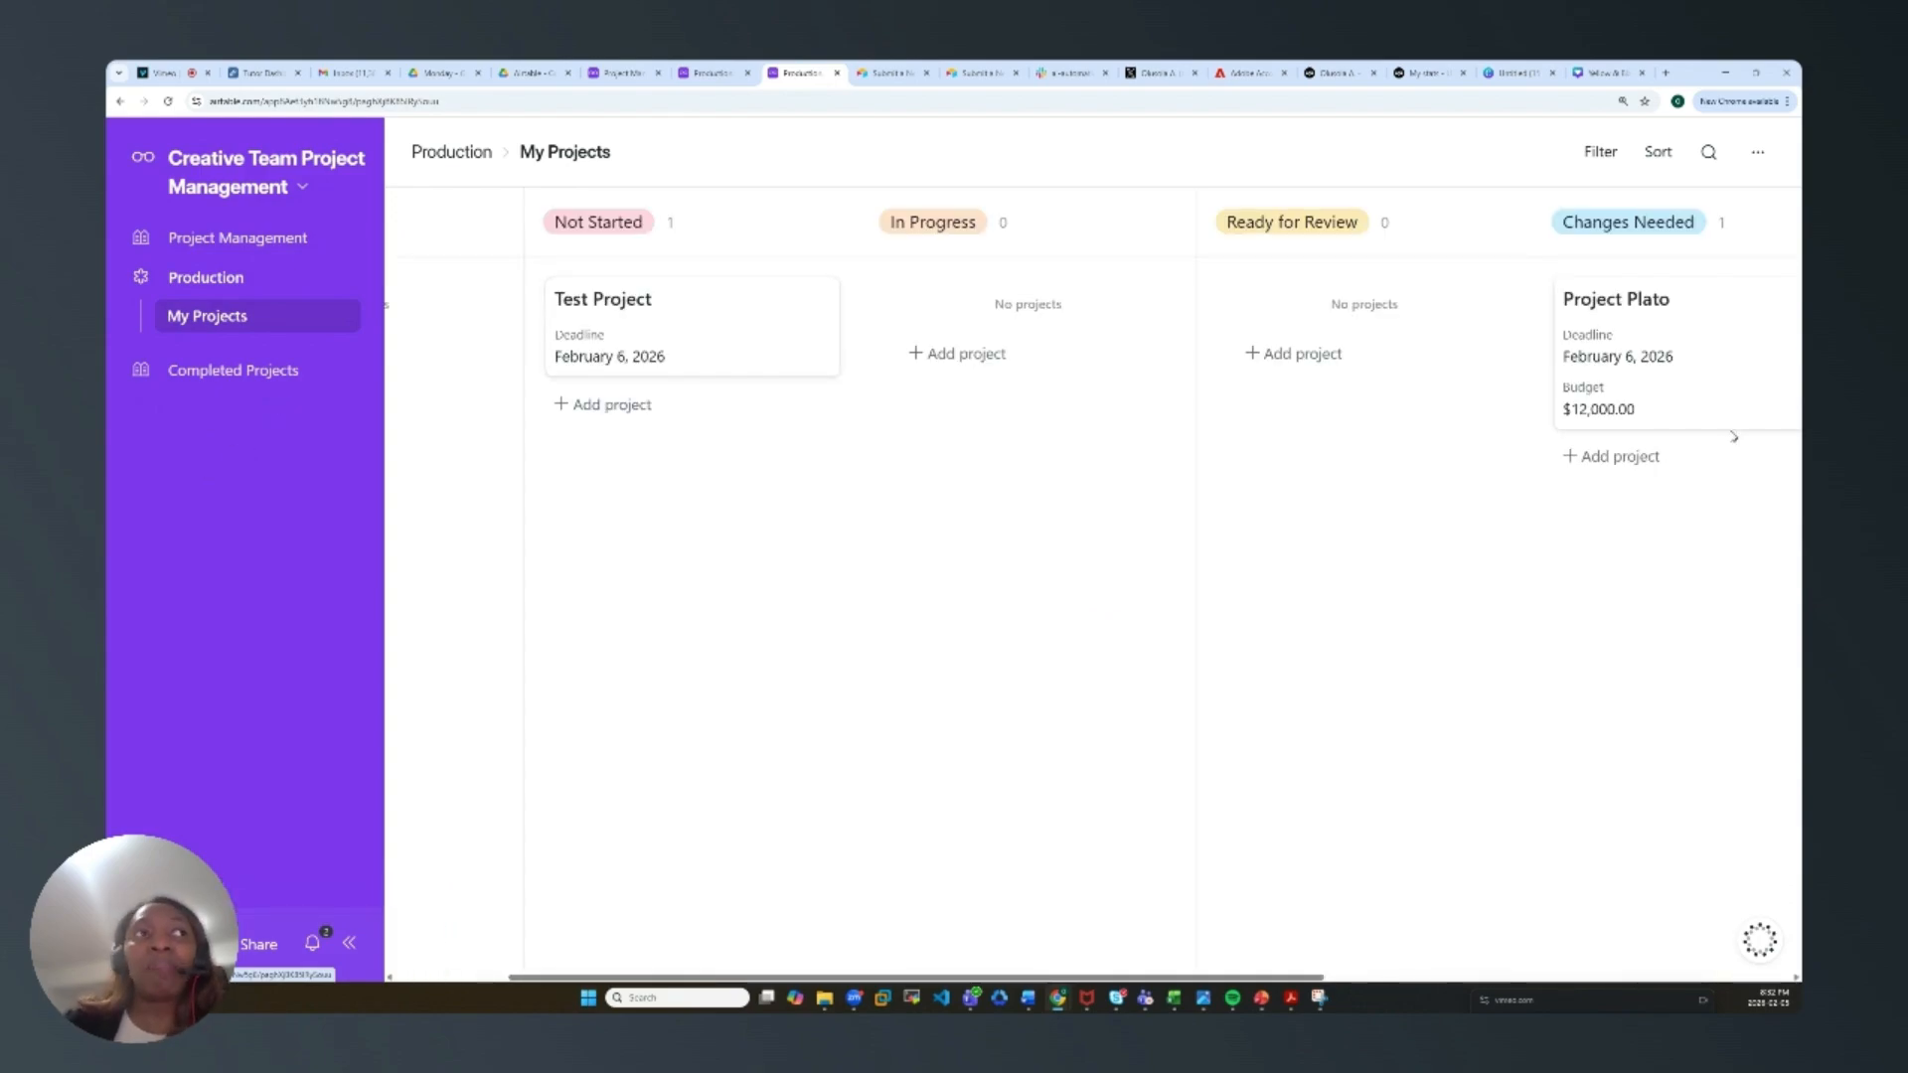
pyautogui.moveTo(1240, 981); pyautogui.dragTo(1375, 980)
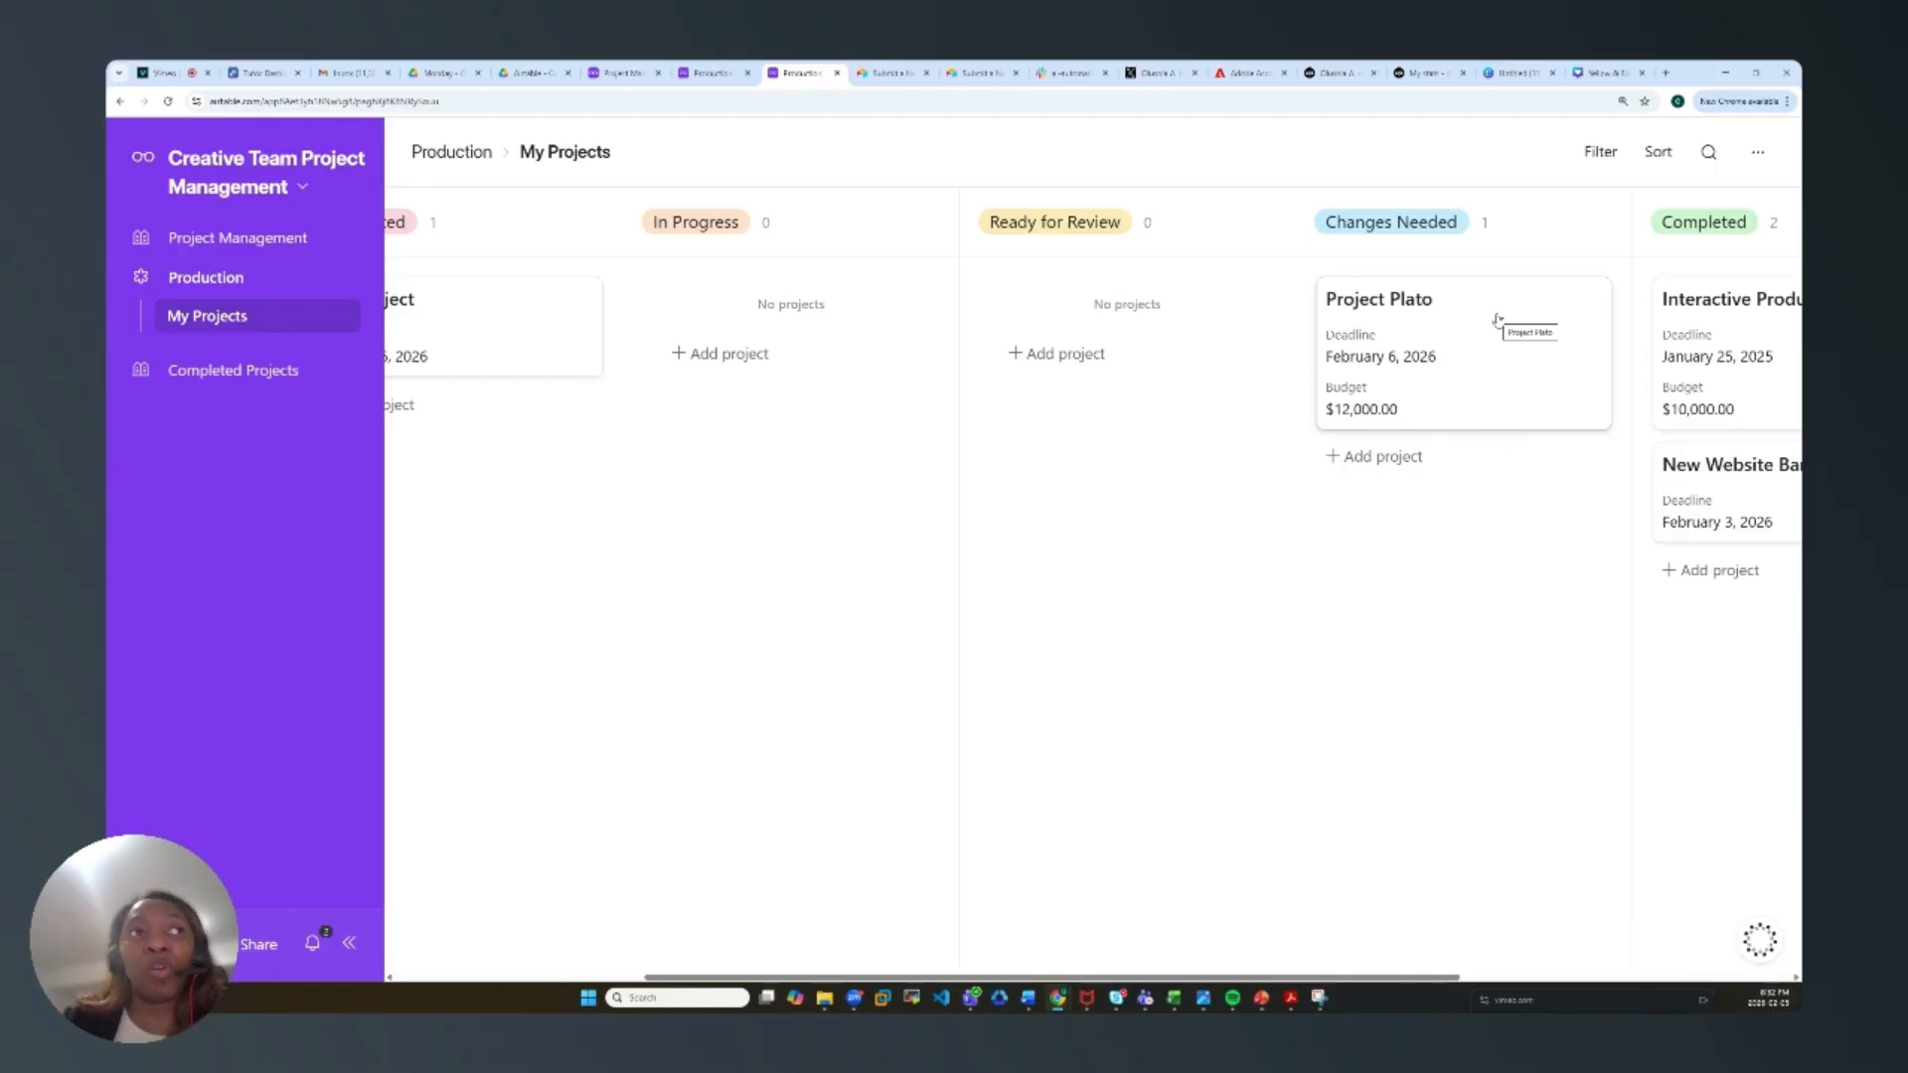
pyautogui.moveTo(1494, 313); pyautogui.dragTo(1486, 314)
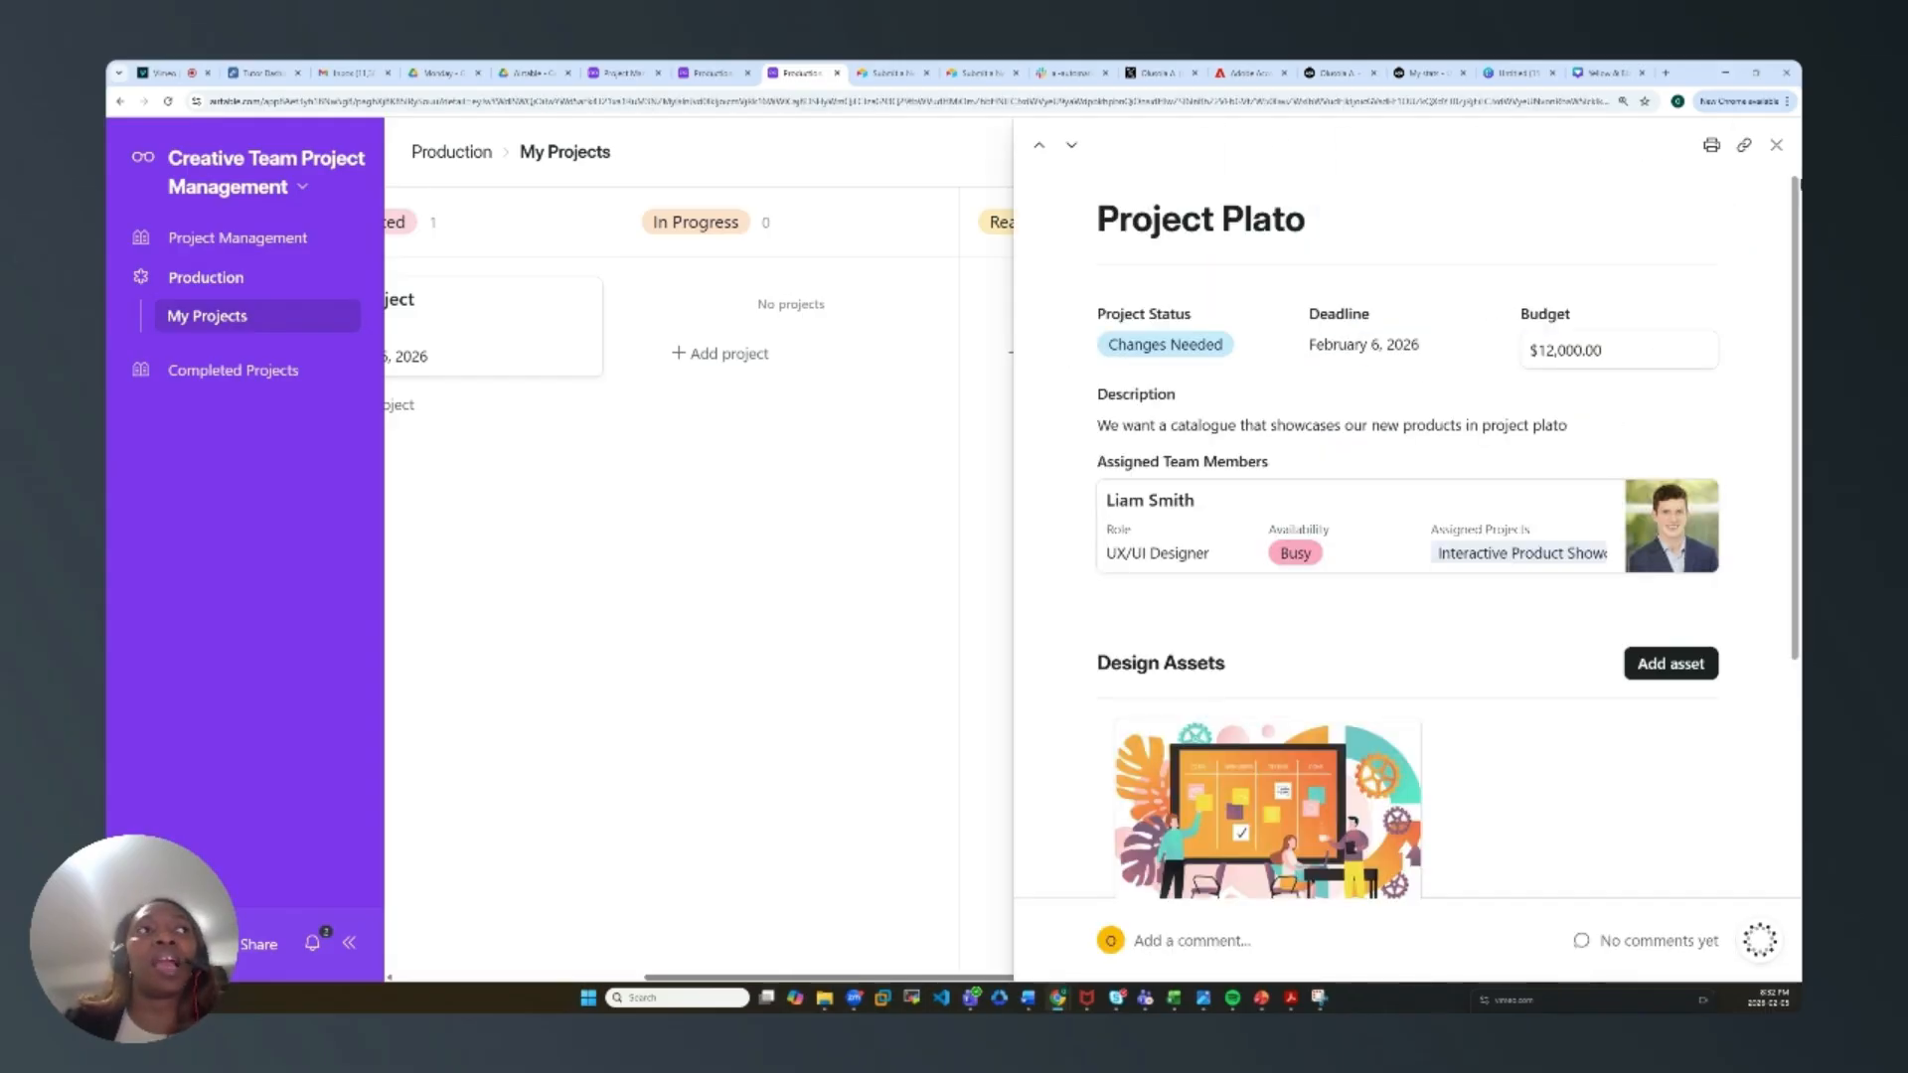
pyautogui.click(1776, 145)
pyautogui.moveTo(1500, 387); pyautogui.dragTo(1180, 417)
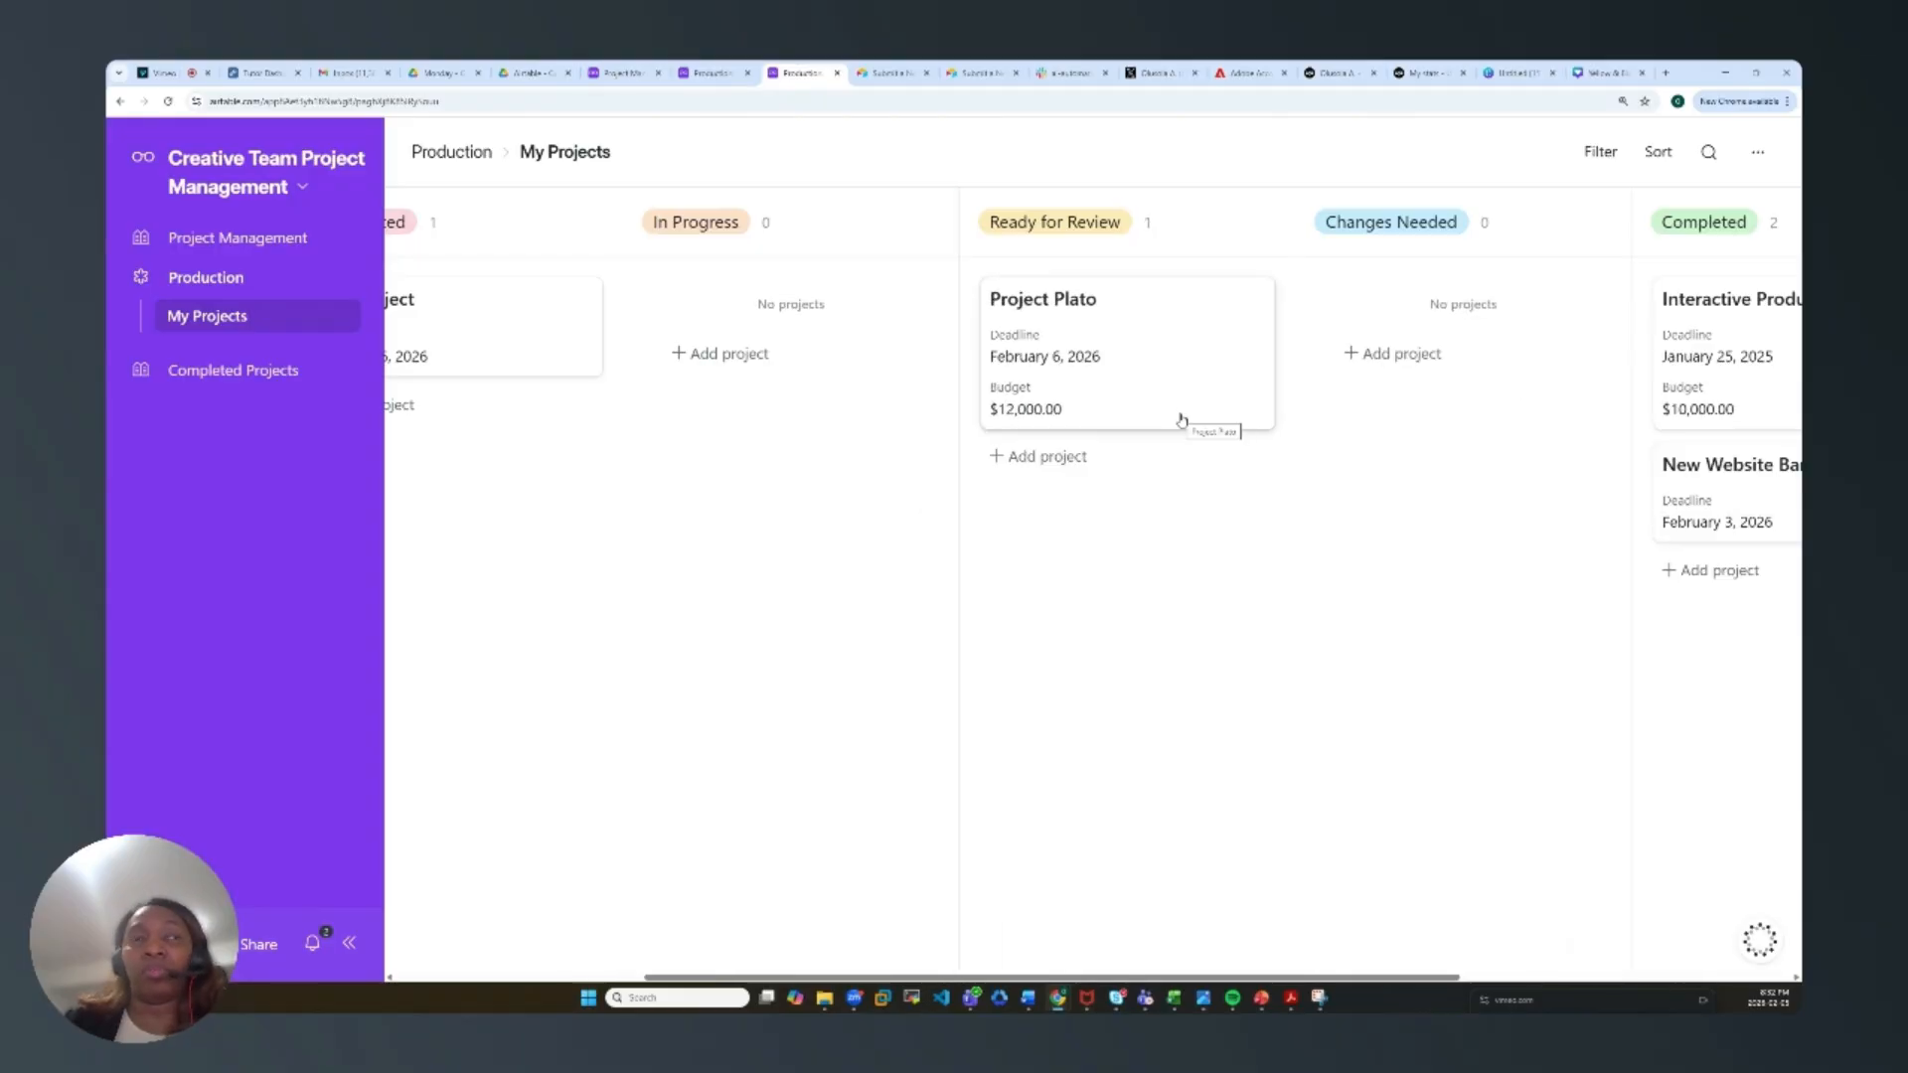
# Step: Open the Plato Catalogue photo from Projects Ready for Review and post the comment "Perfect" on it
pyautogui.click(229, 239)
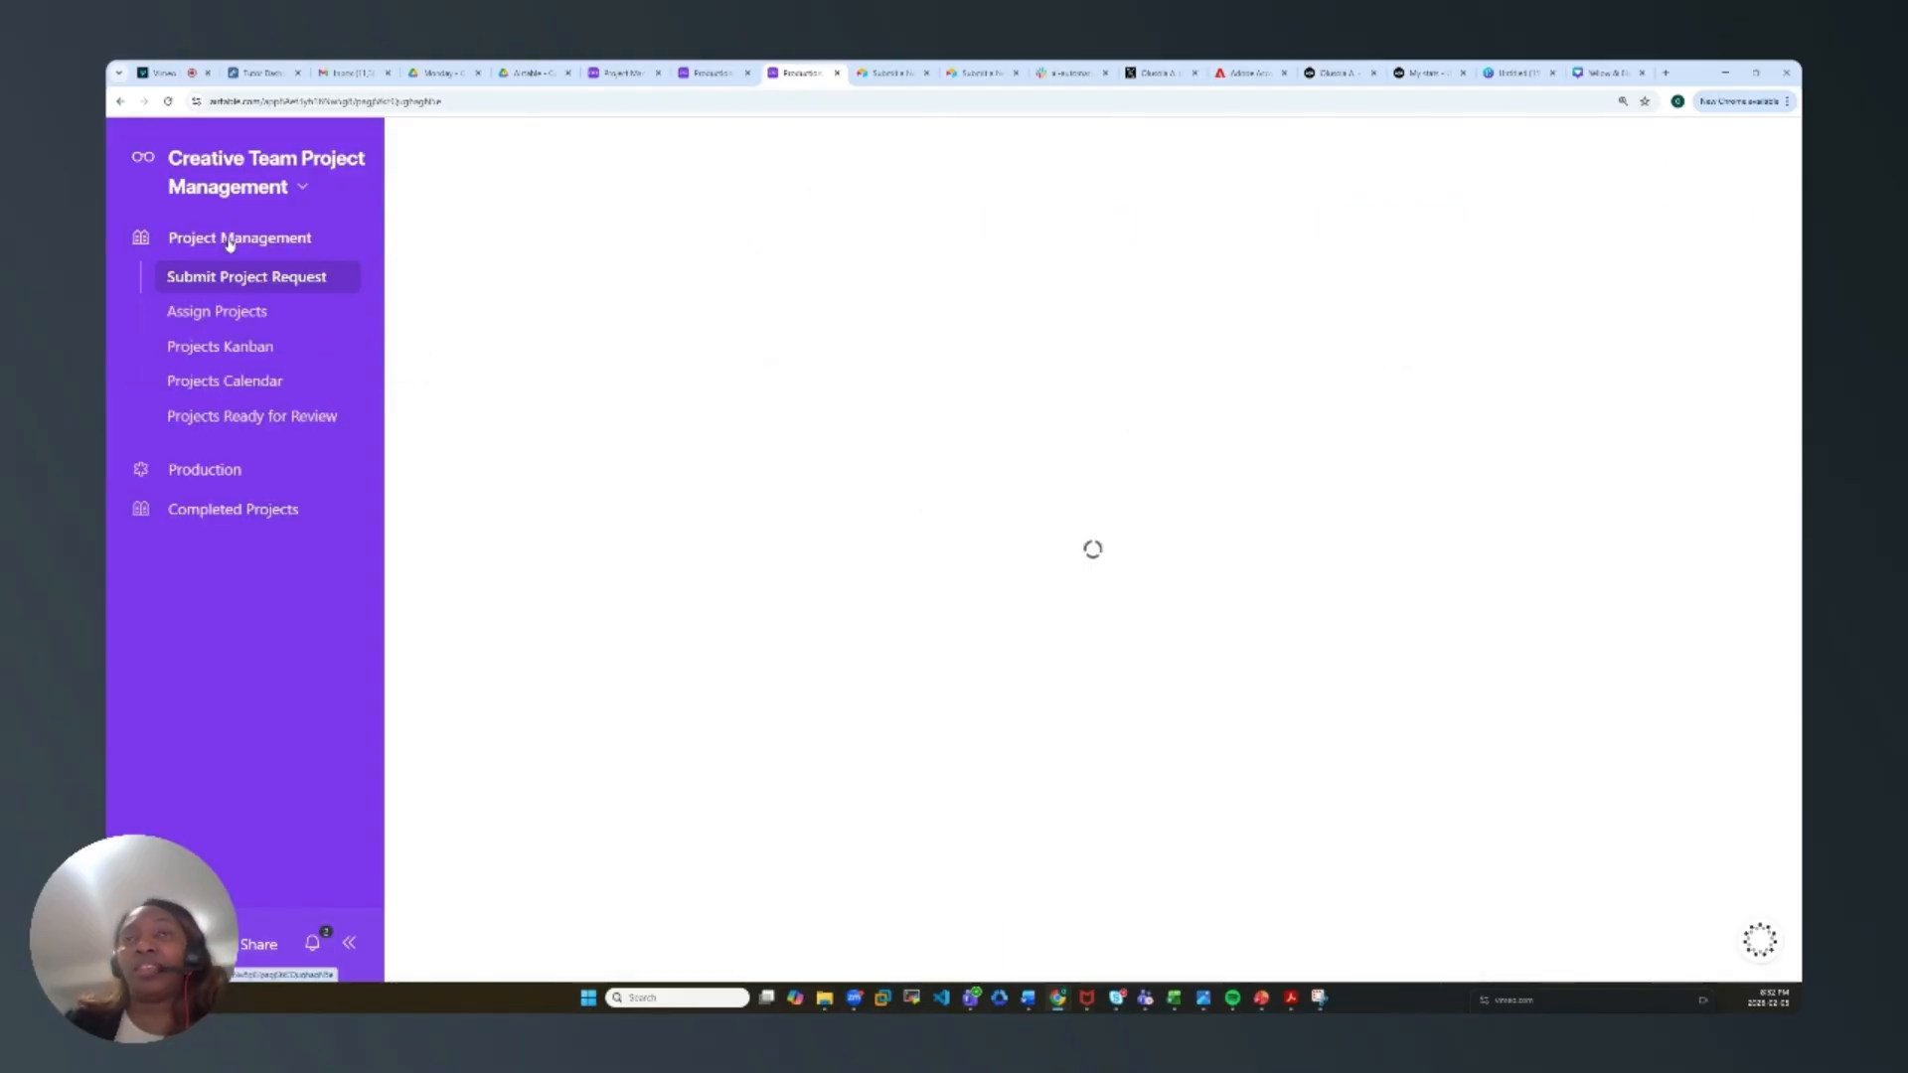
pyautogui.click(216, 420)
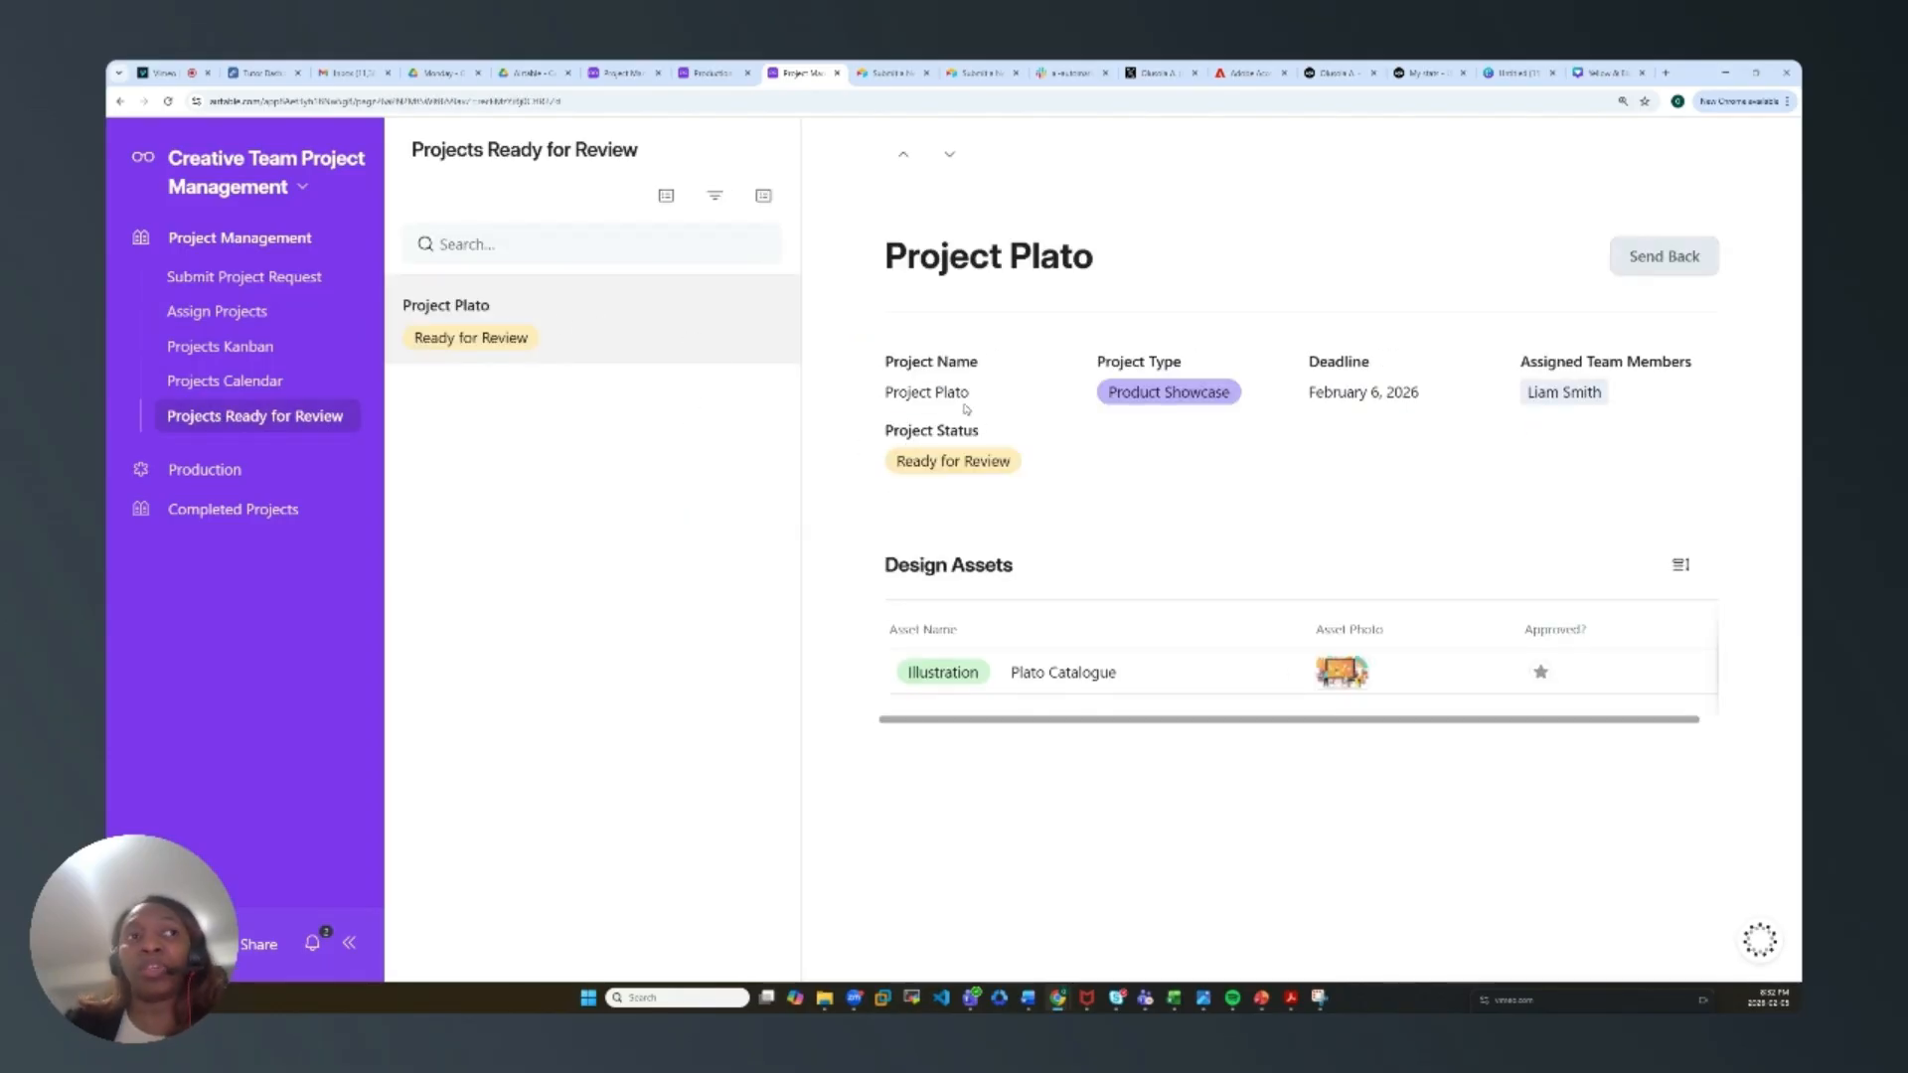
pyautogui.click(1254, 675)
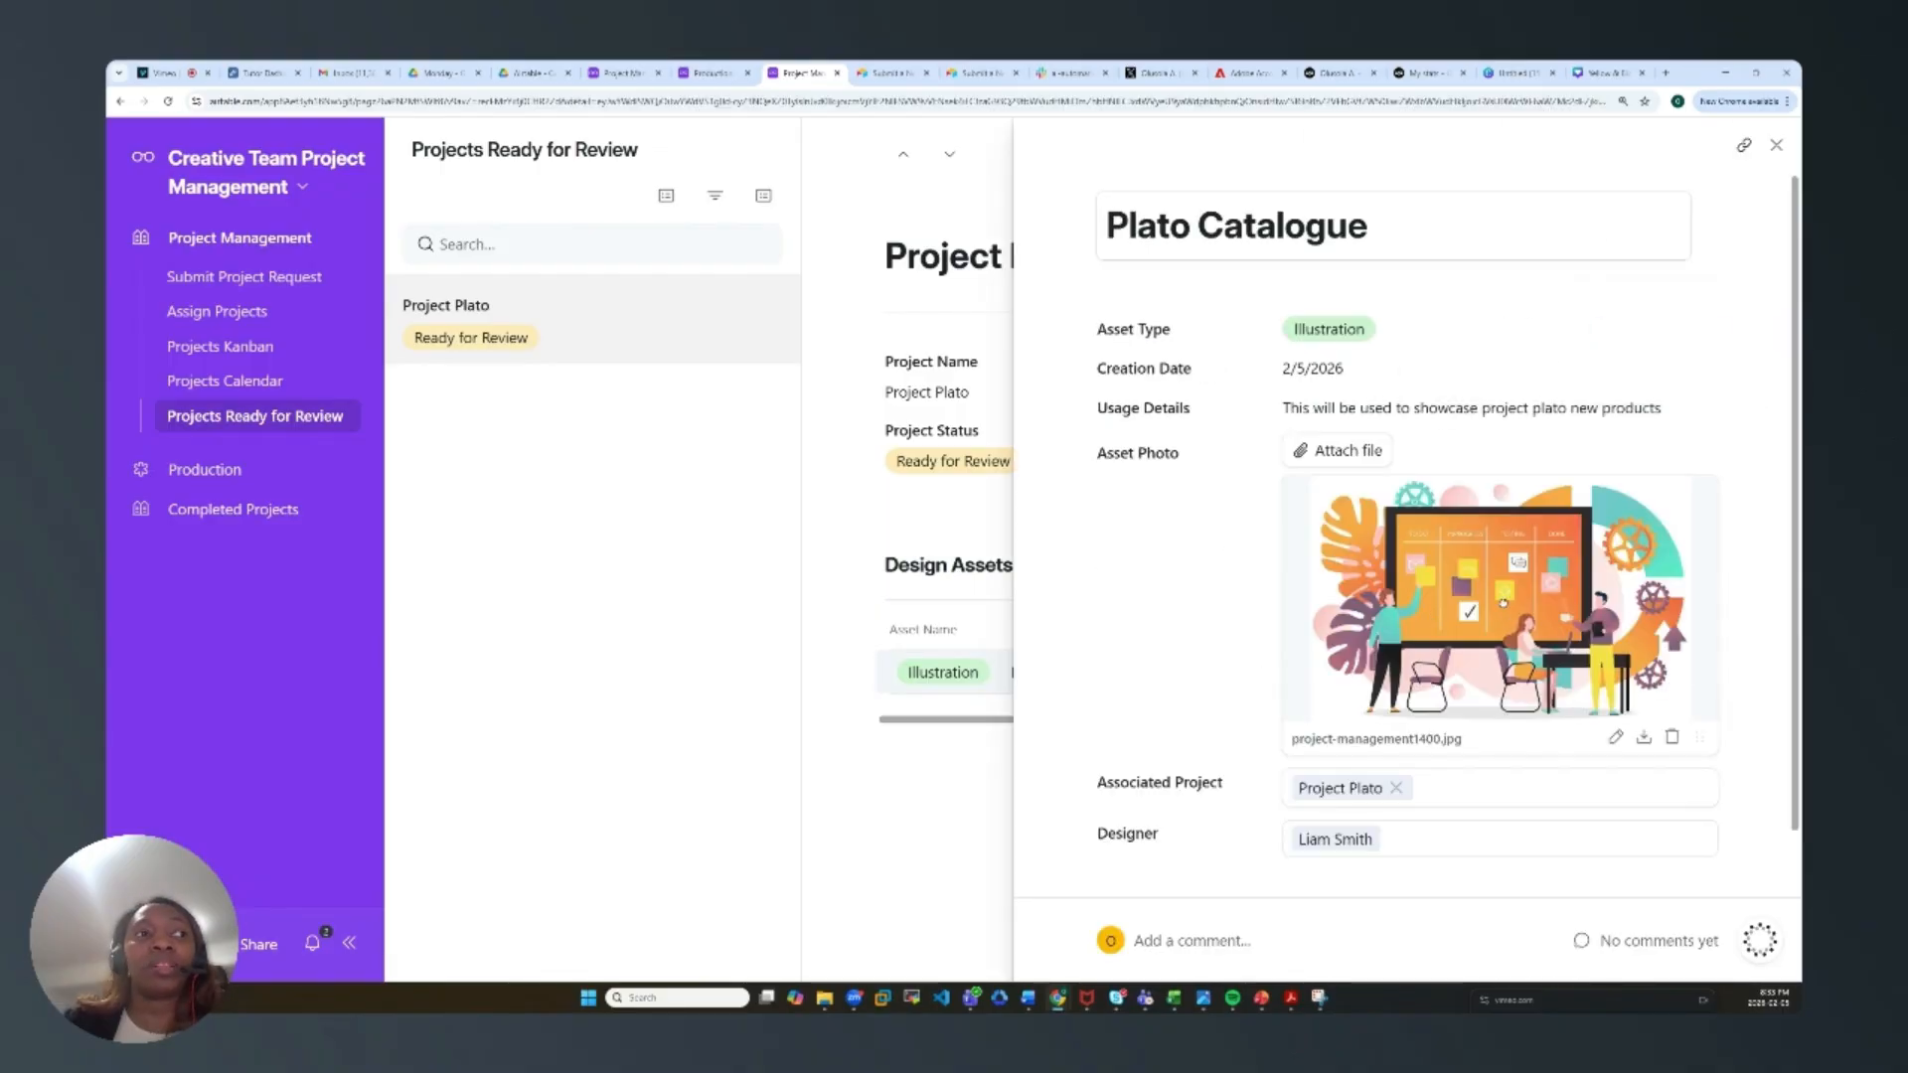
pyautogui.click(1502, 602)
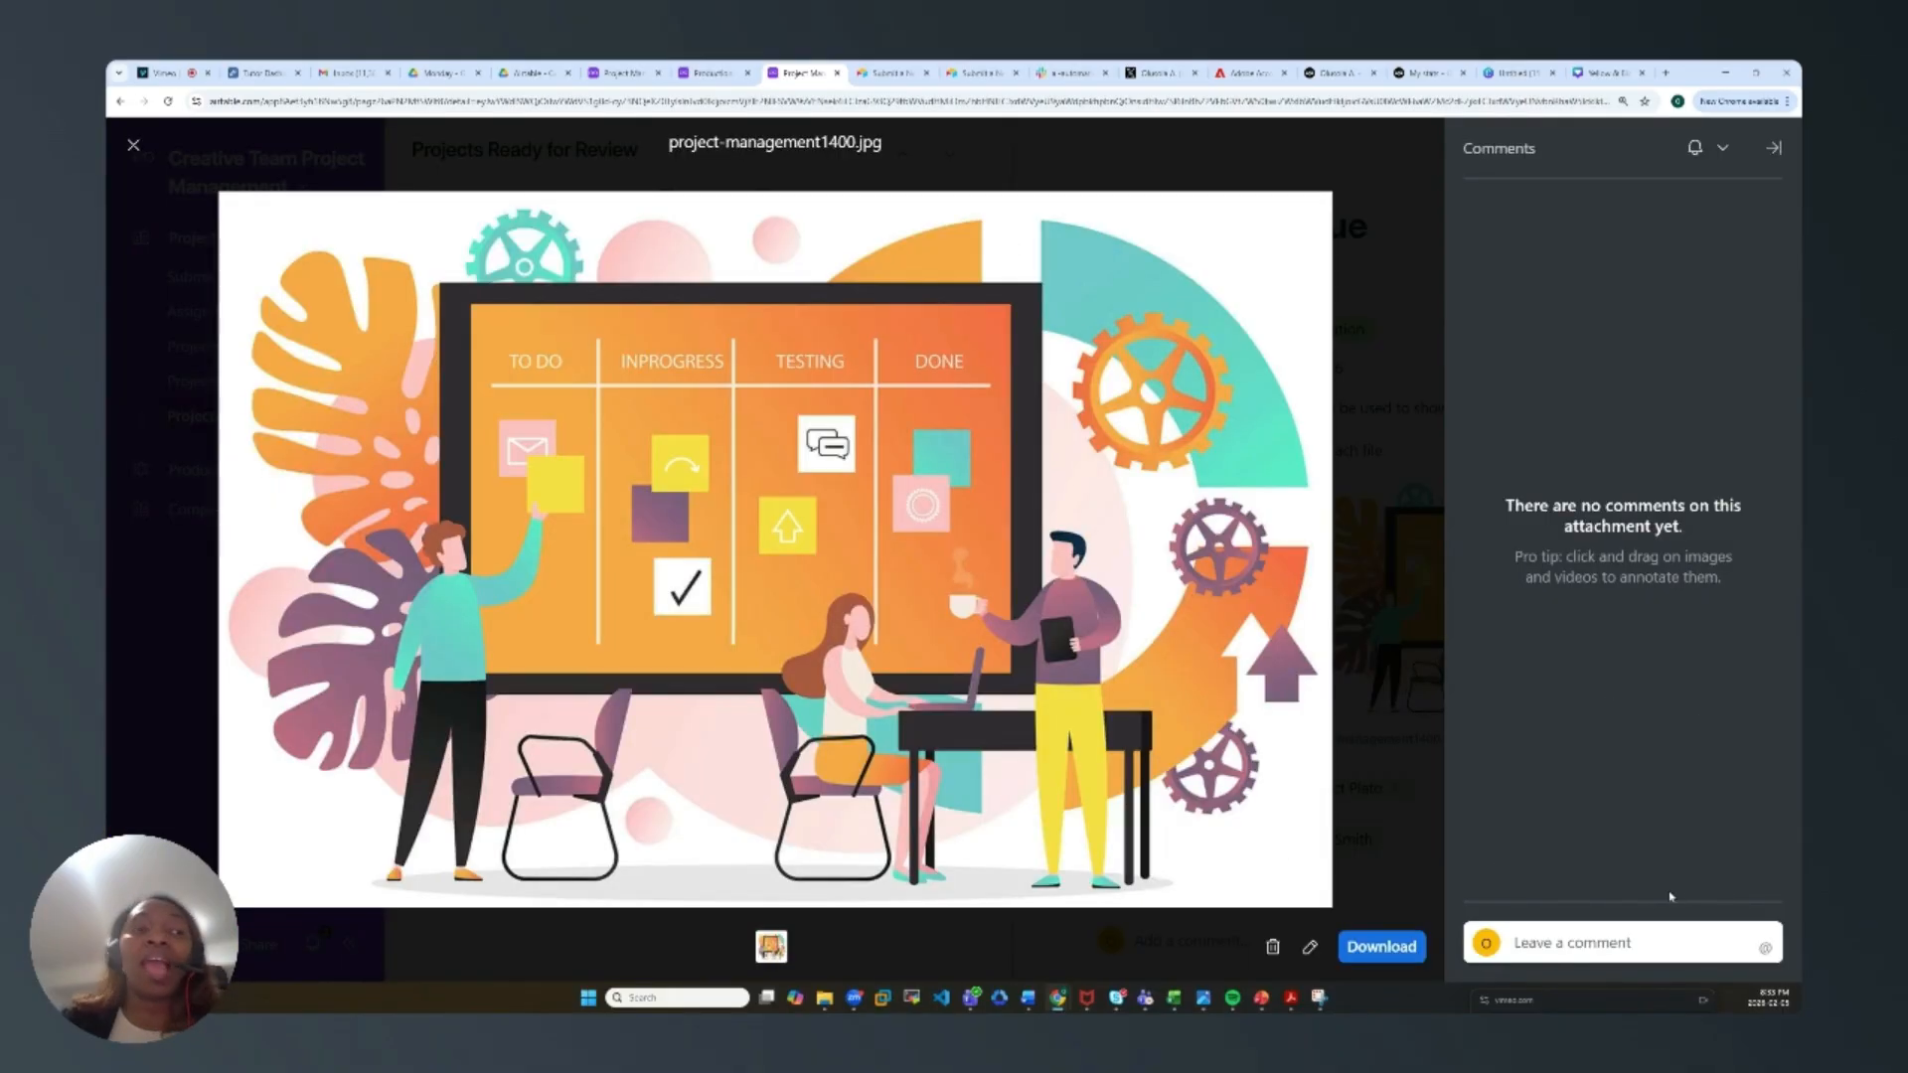
pyautogui.click(1579, 951)
pyautogui.write('Perfect')
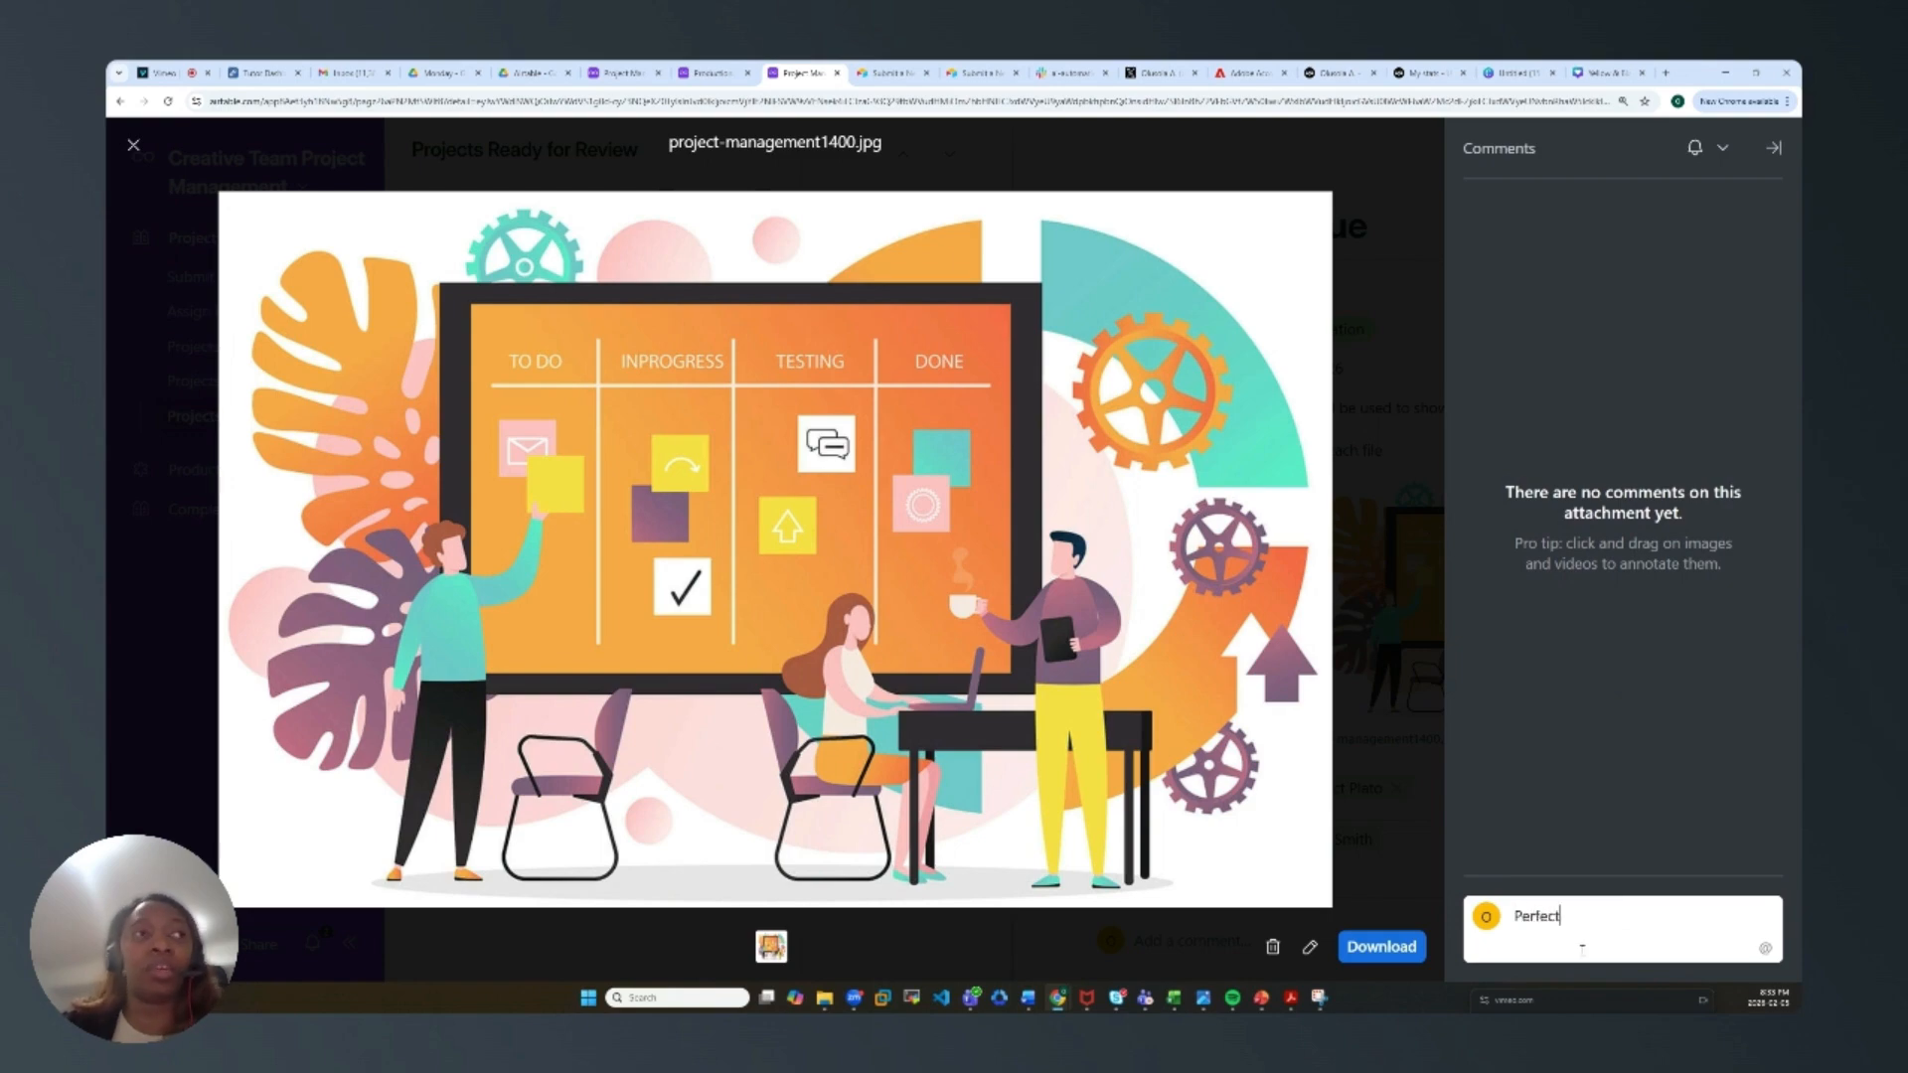
pyautogui.press('Return')
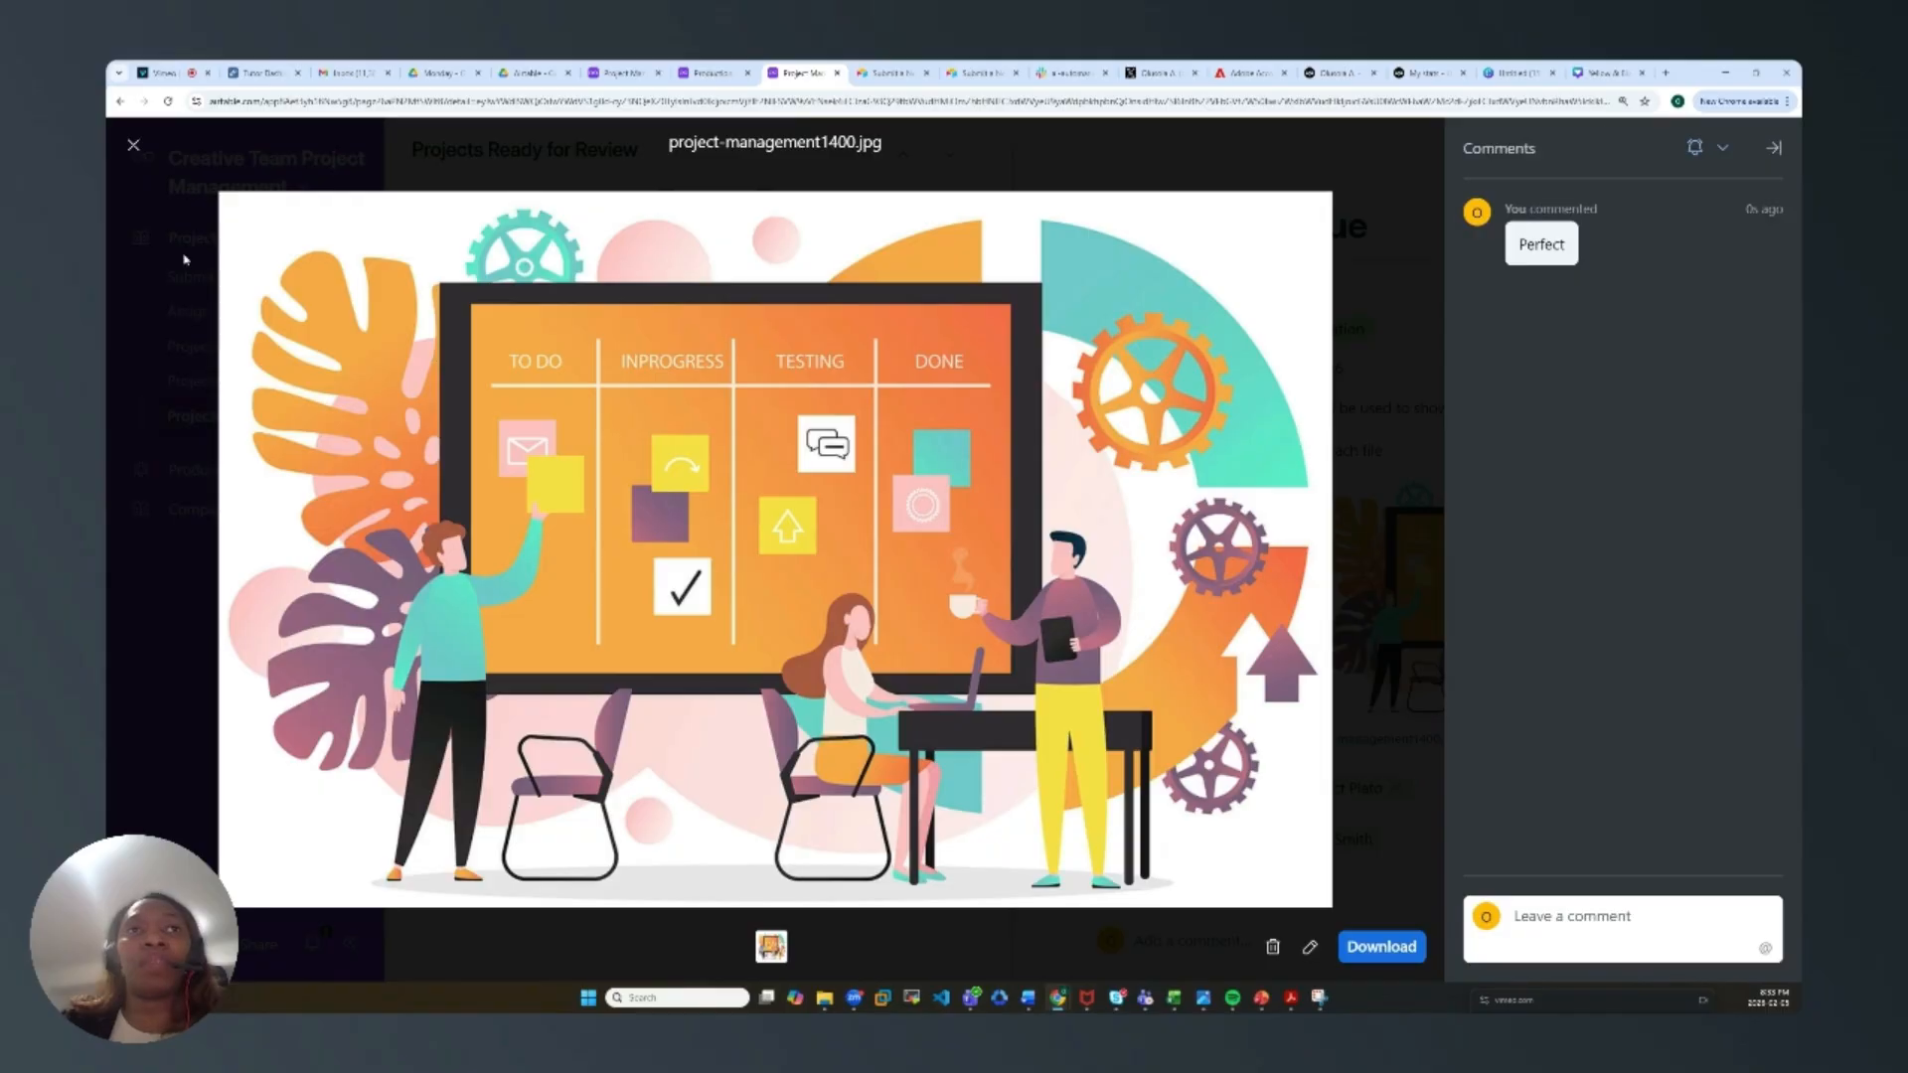
pyautogui.click(133, 145)
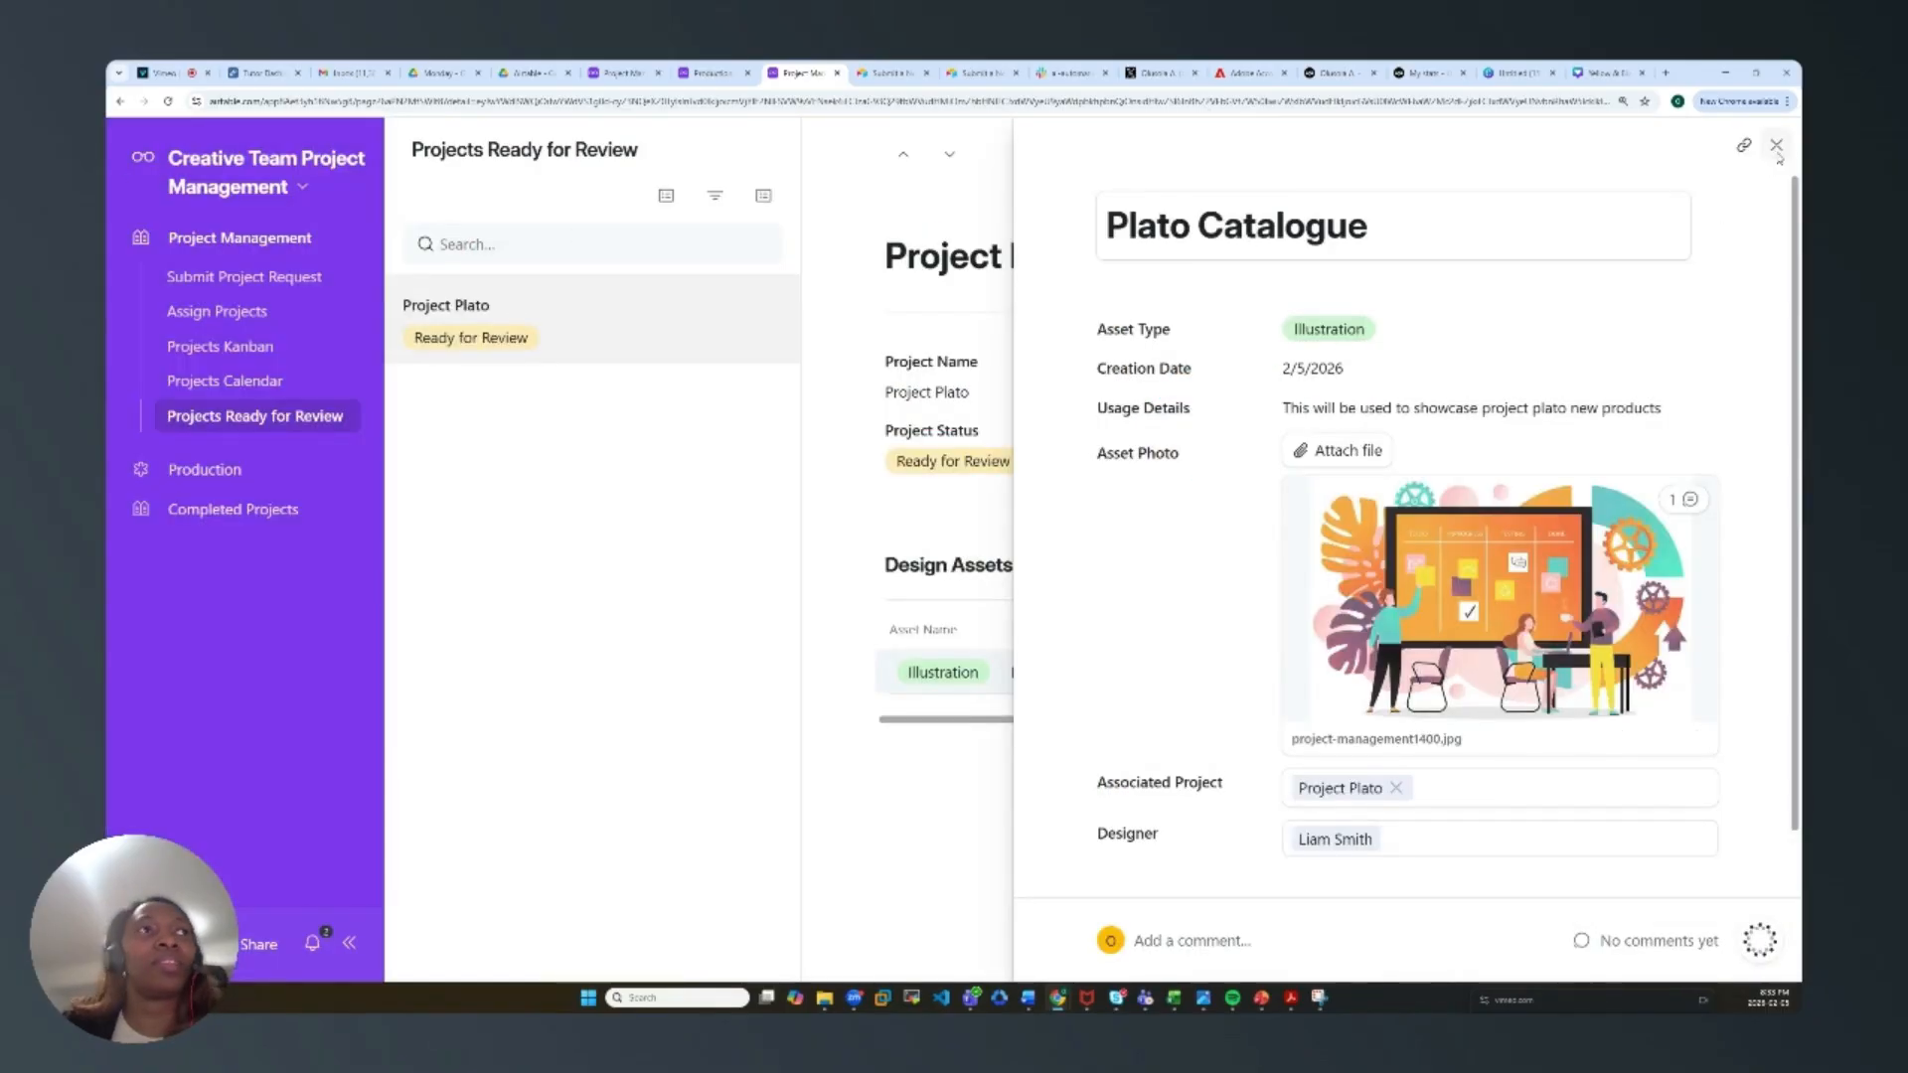
pyautogui.click(1776, 145)
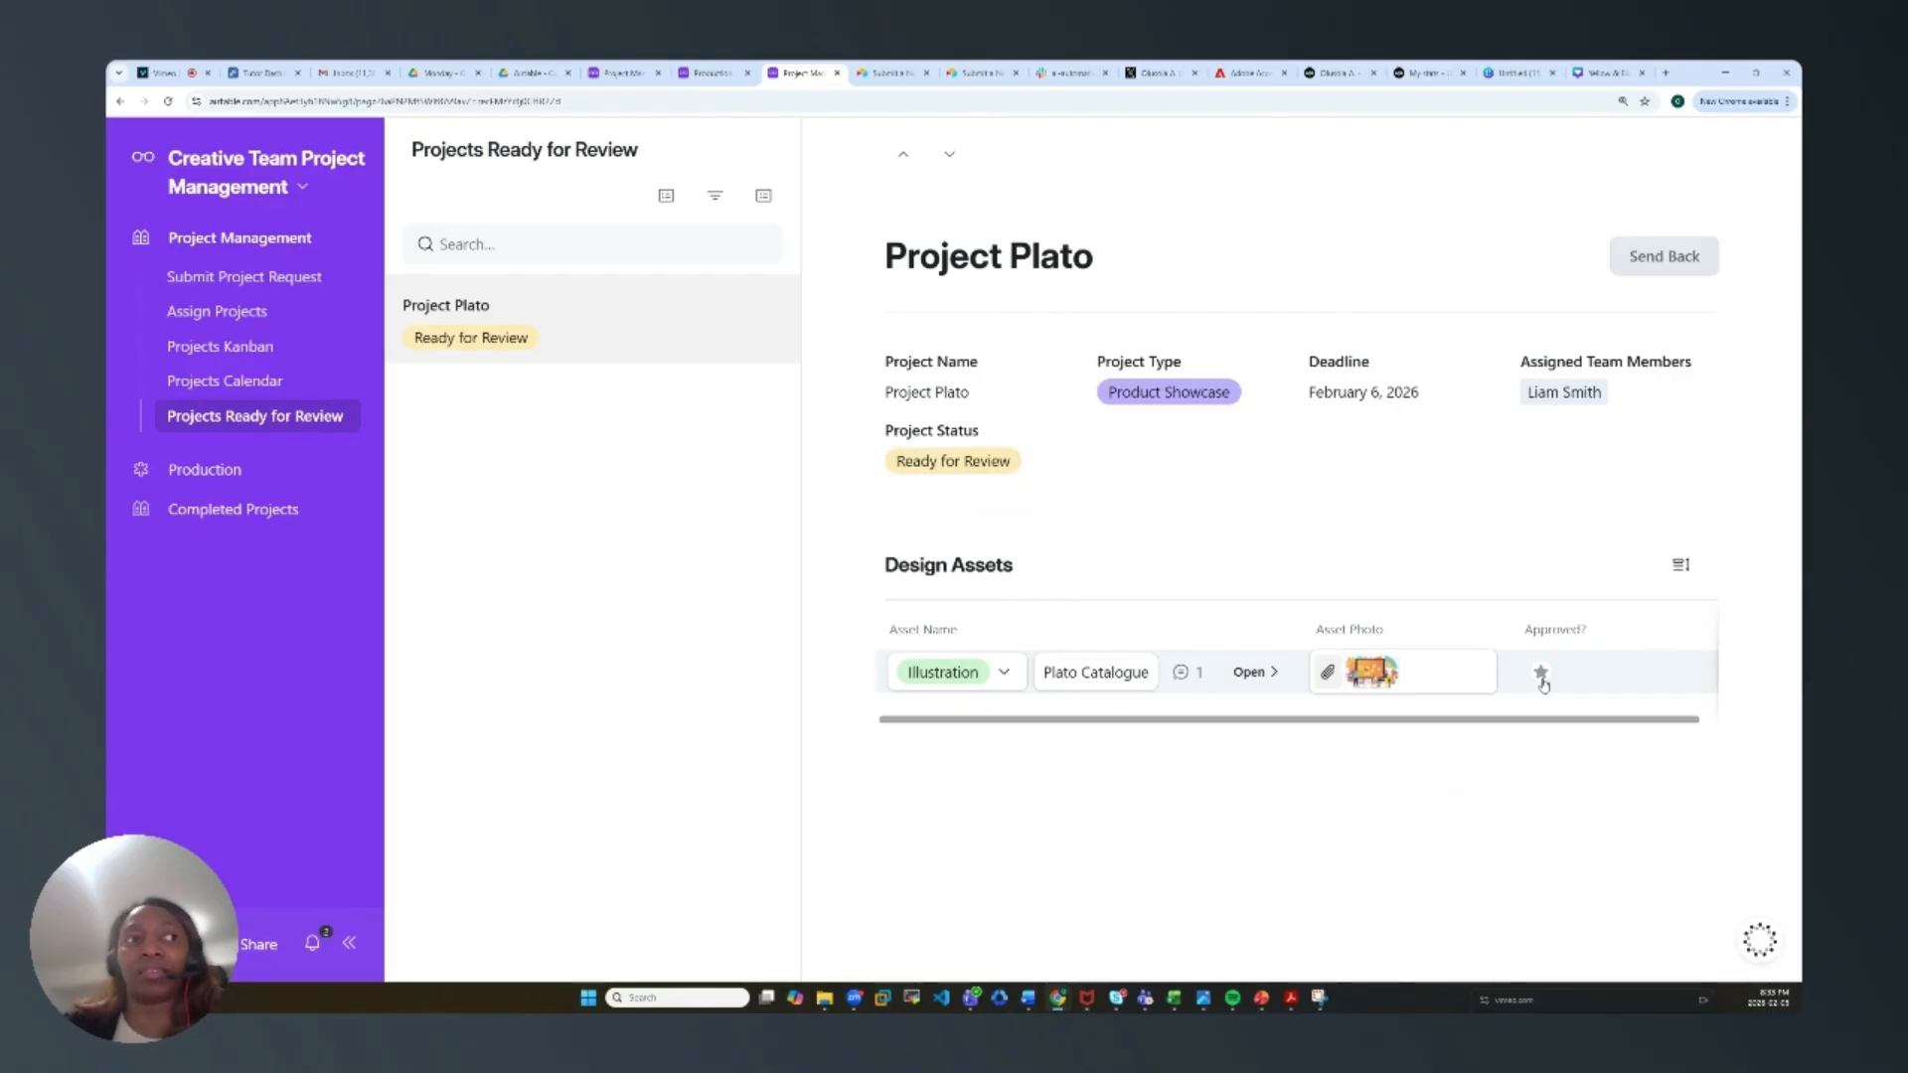
# Step: Mark the Plato Catalogue asset as approved and bring up the Creative Team Project Management Workflow PDF
pyautogui.click(1541, 673)
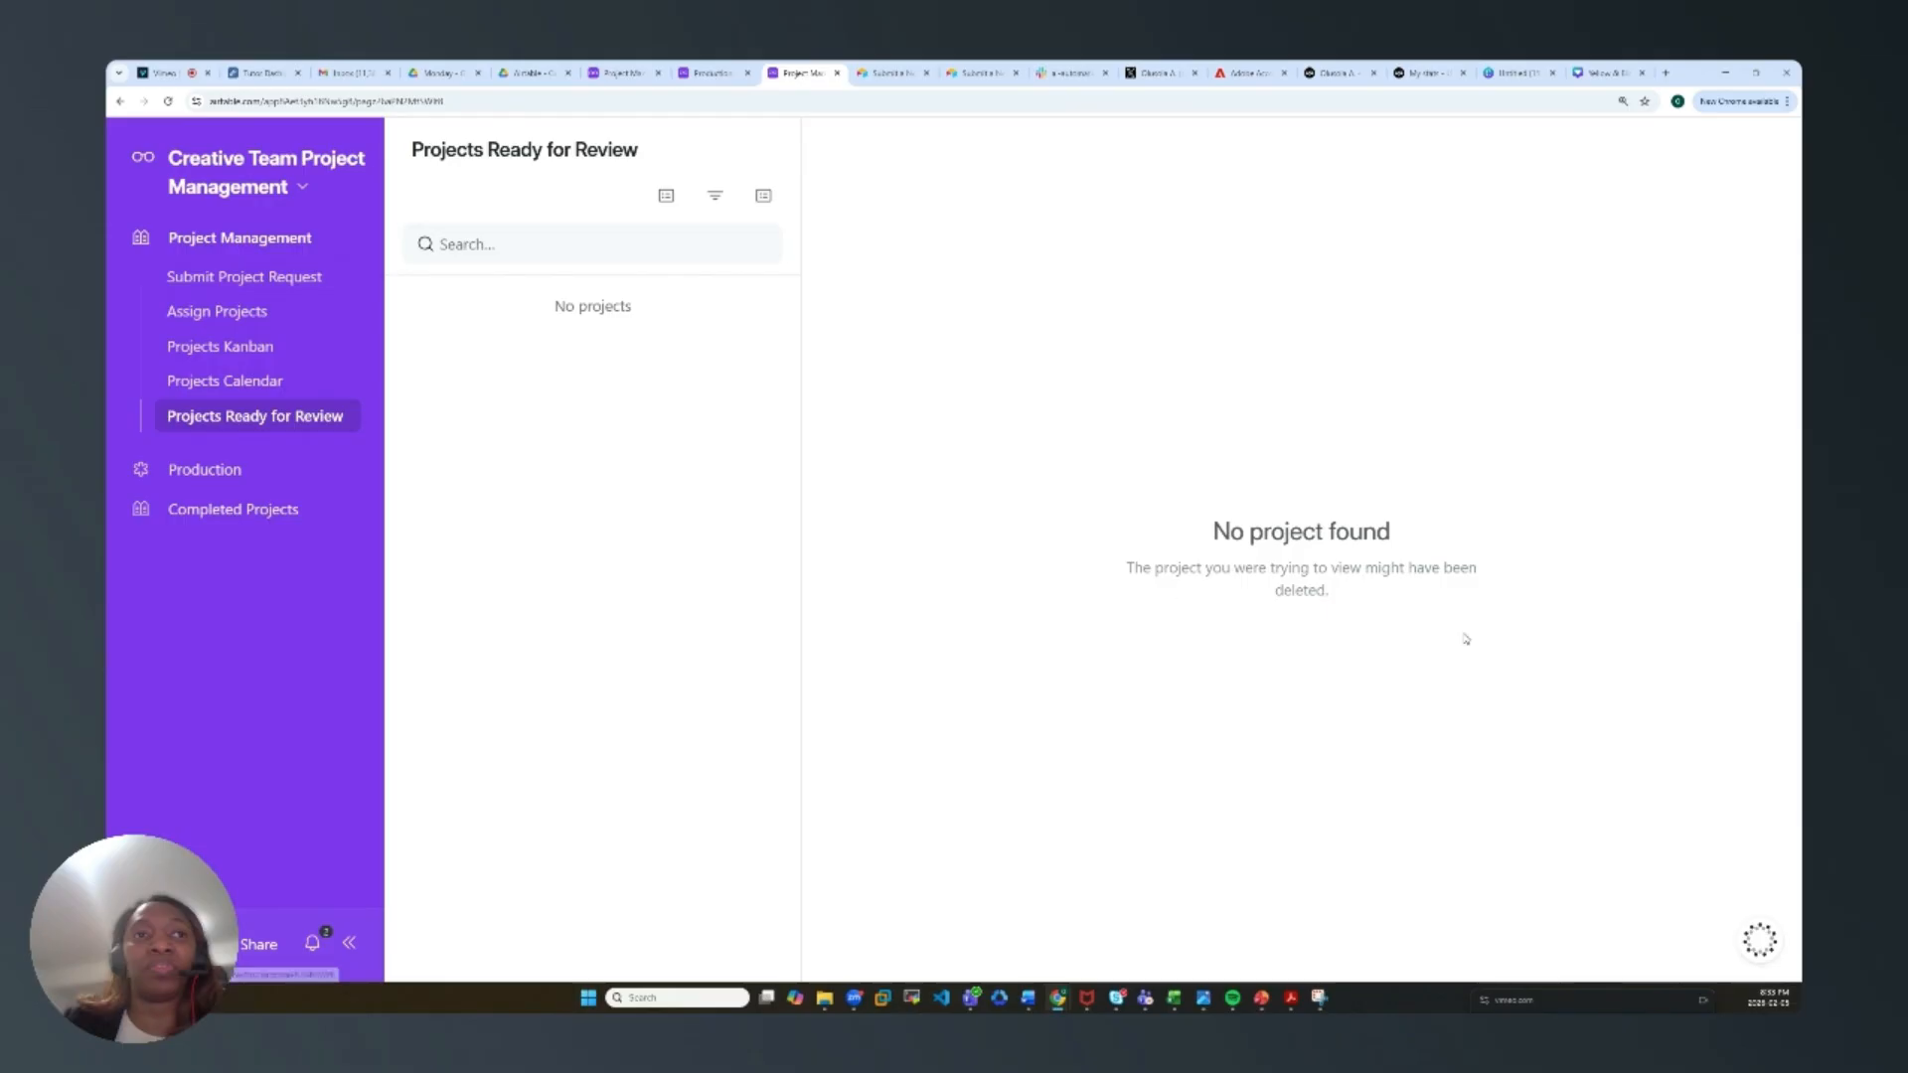
pyautogui.moveTo(1291, 999)
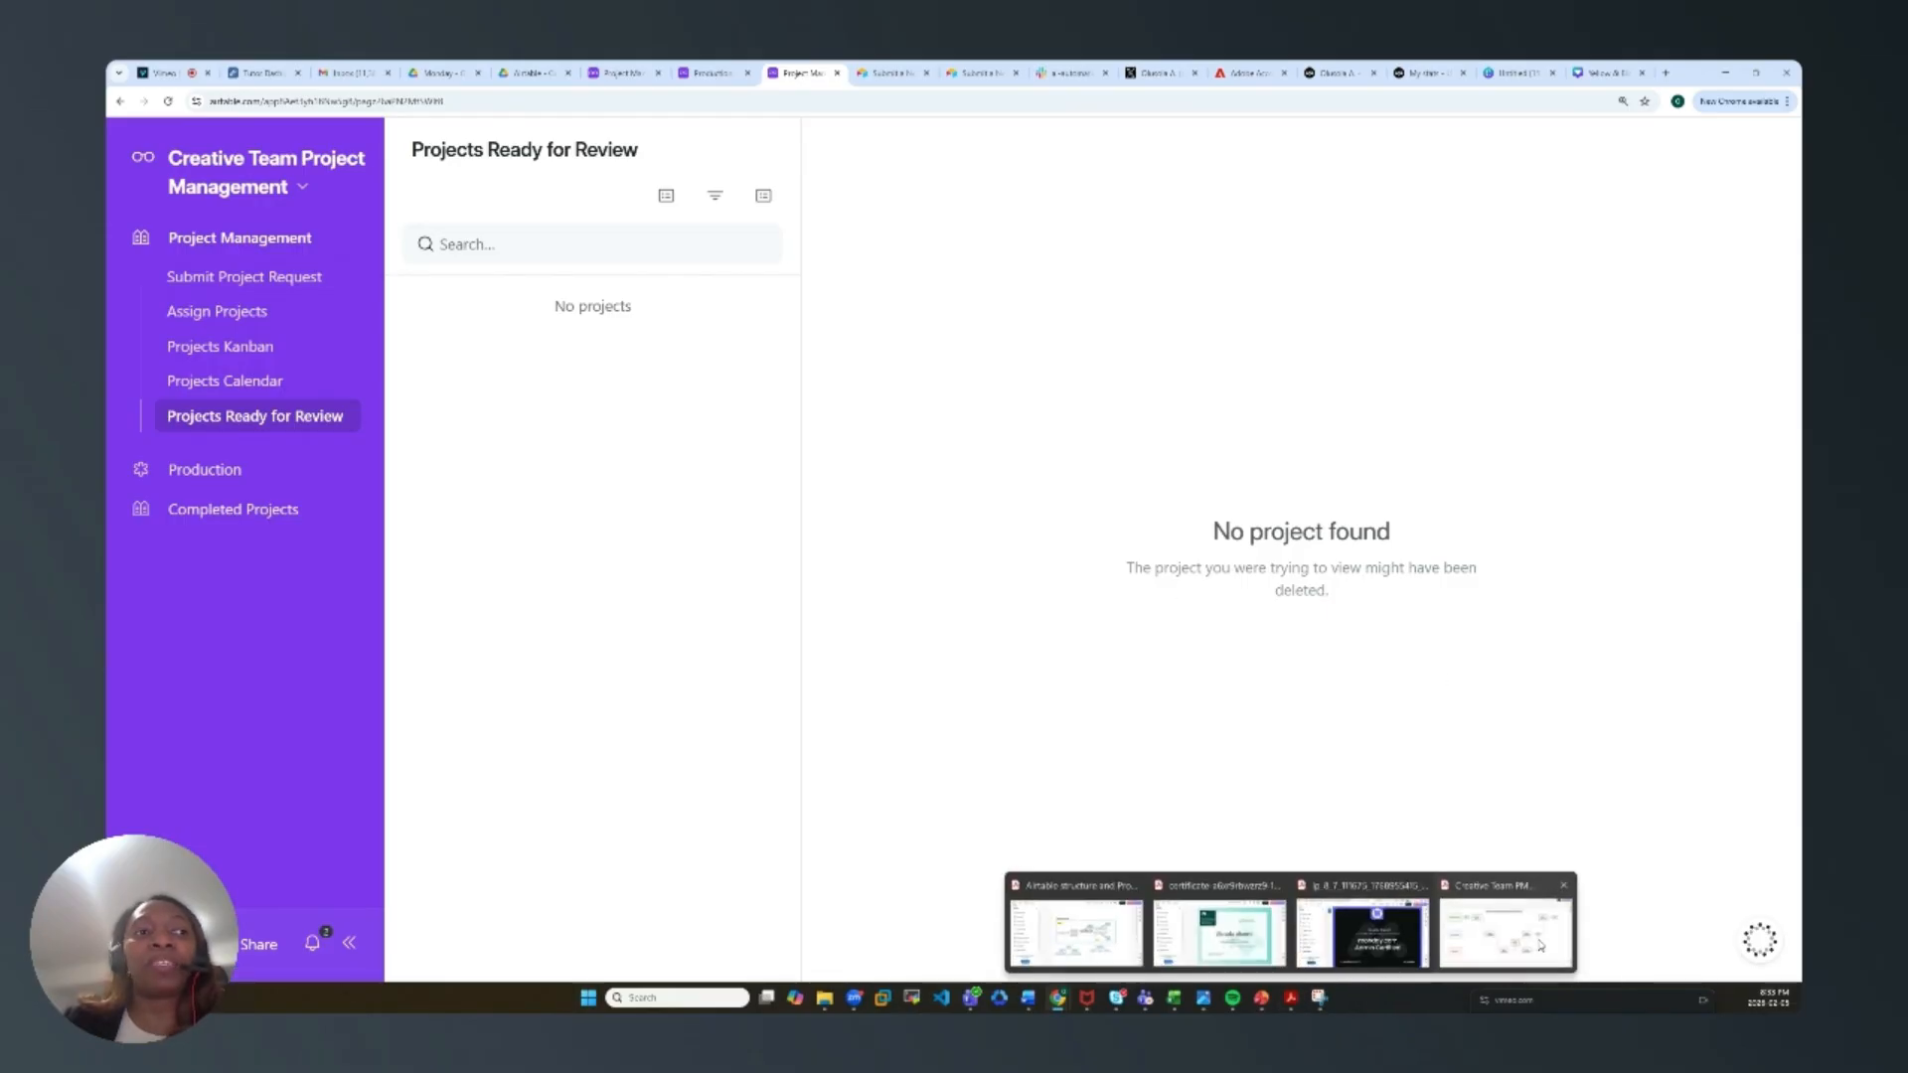
pyautogui.click(1520, 928)
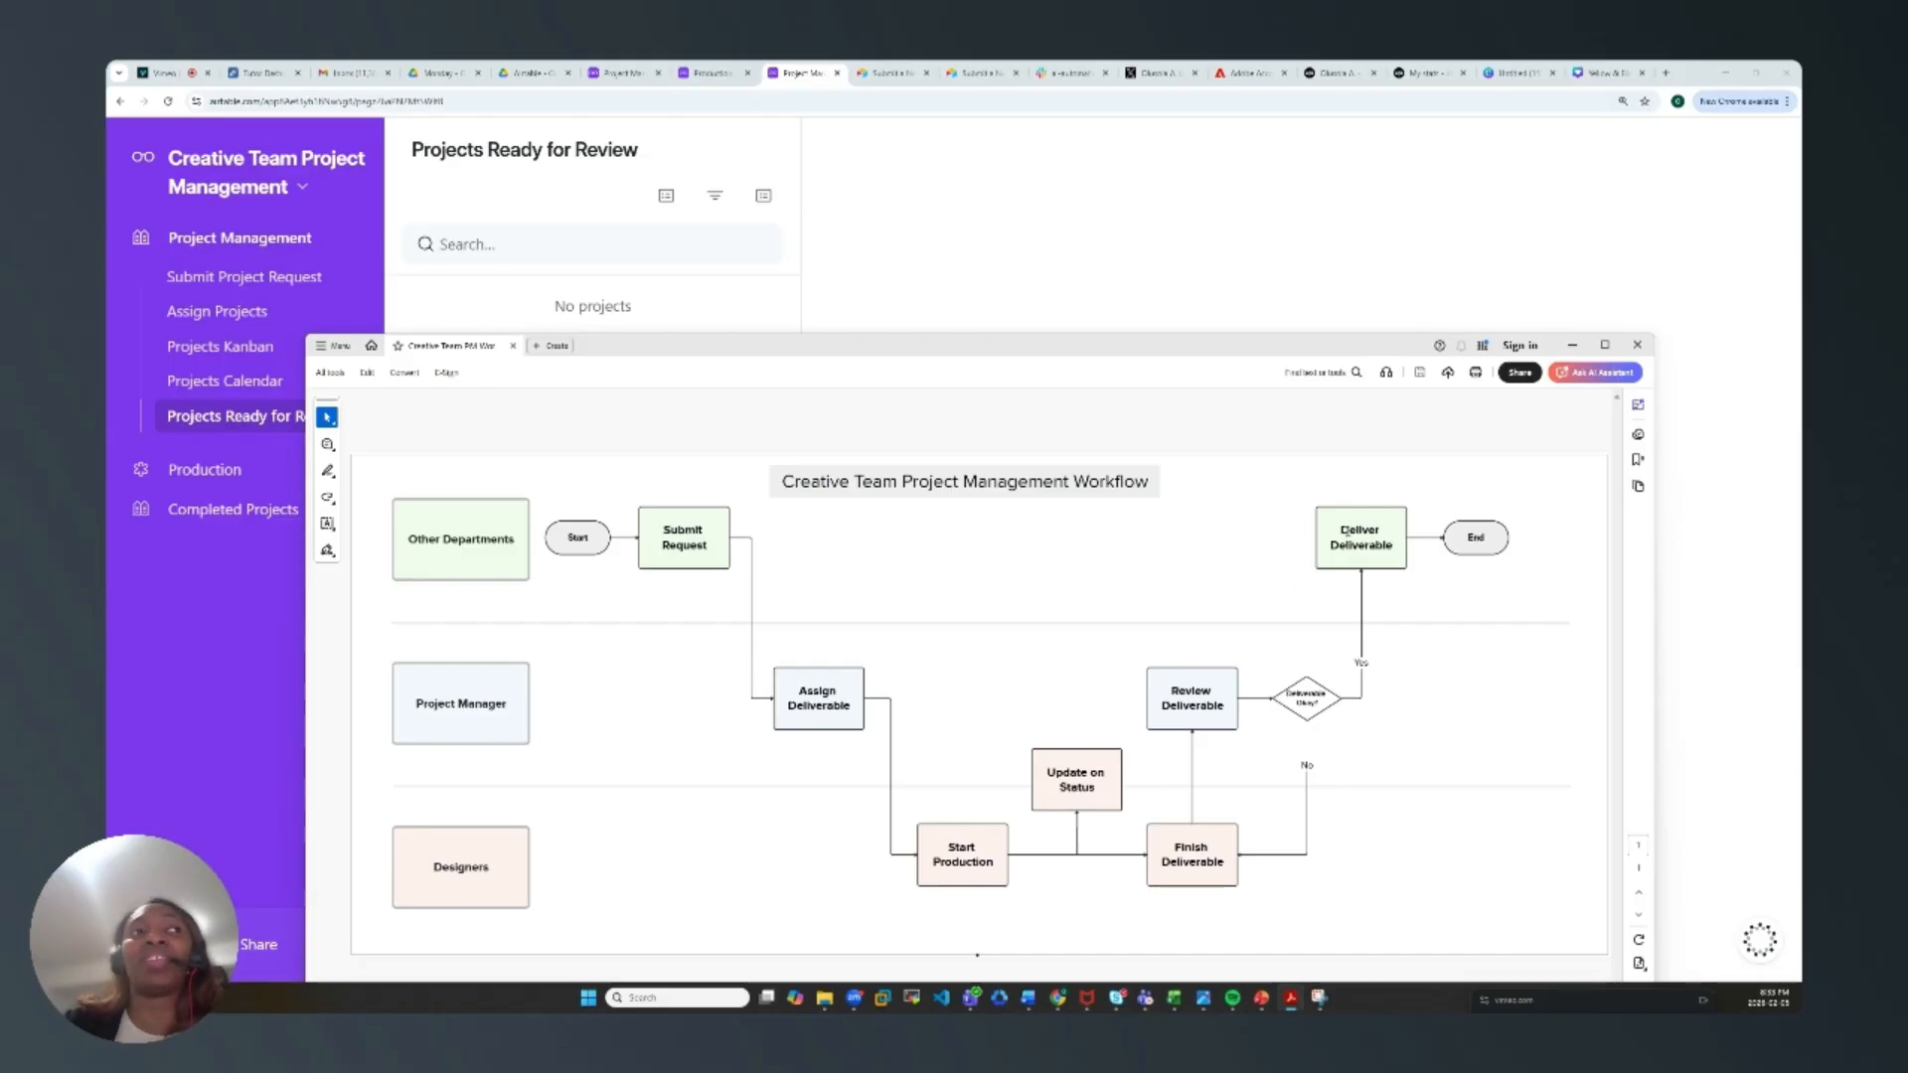
# Step: Put away the workflow PDF and read the "Project Plato is Completed!" email from Airtable Automations in Gmail
pyautogui.click(1569, 346)
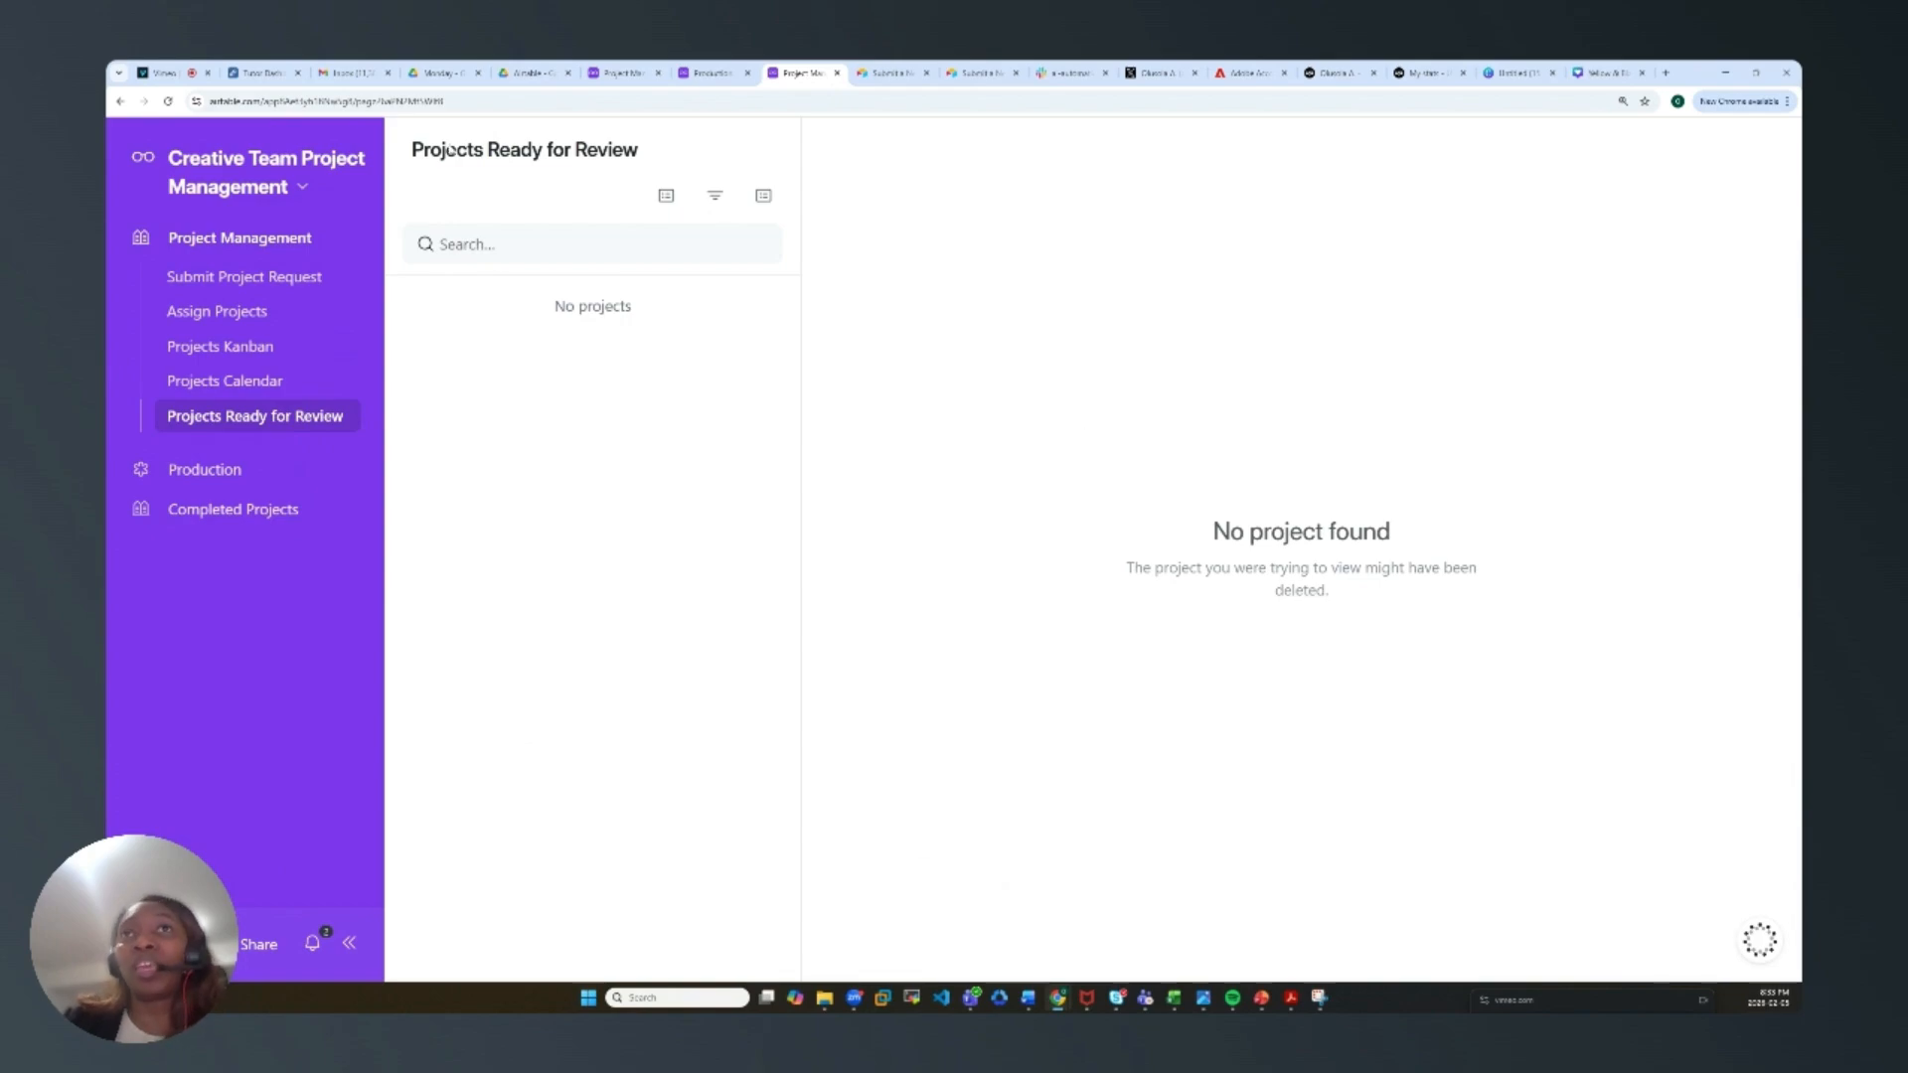
pyautogui.click(350, 72)
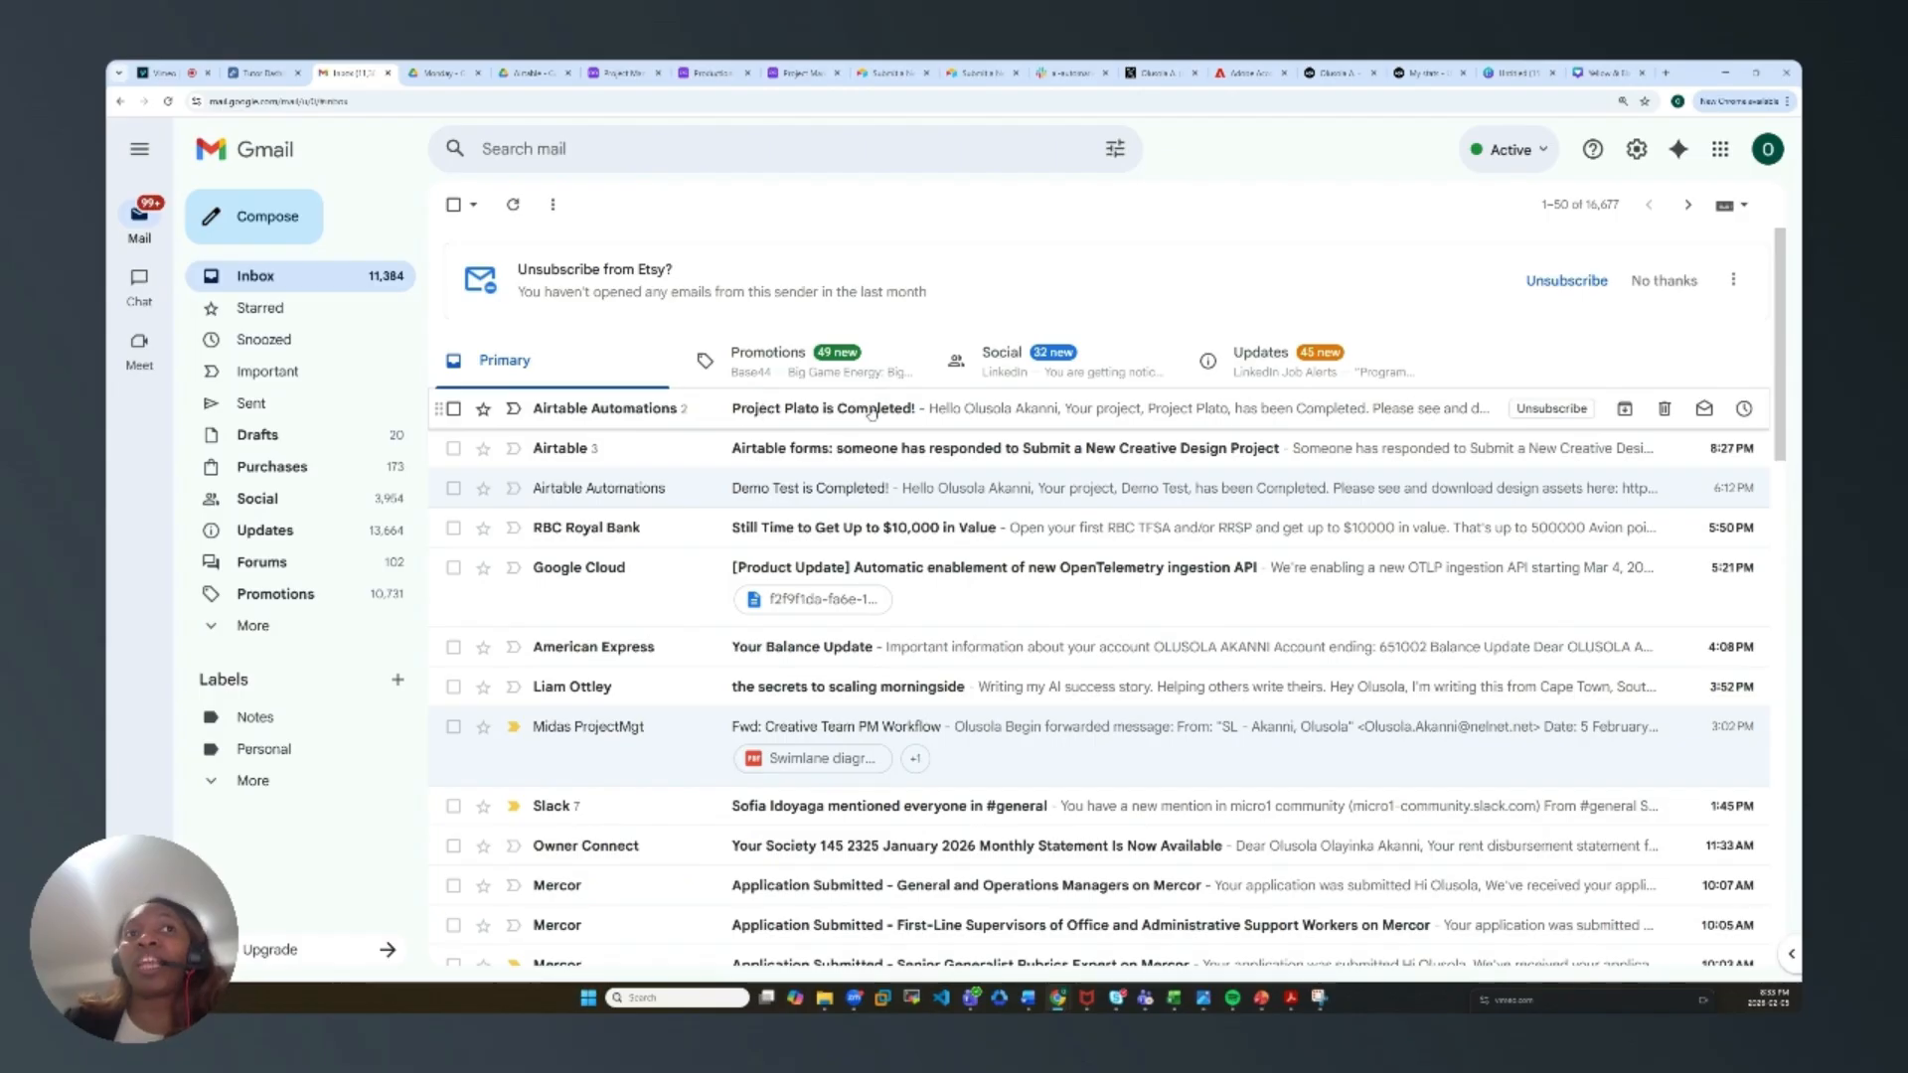
pyautogui.click(965, 413)
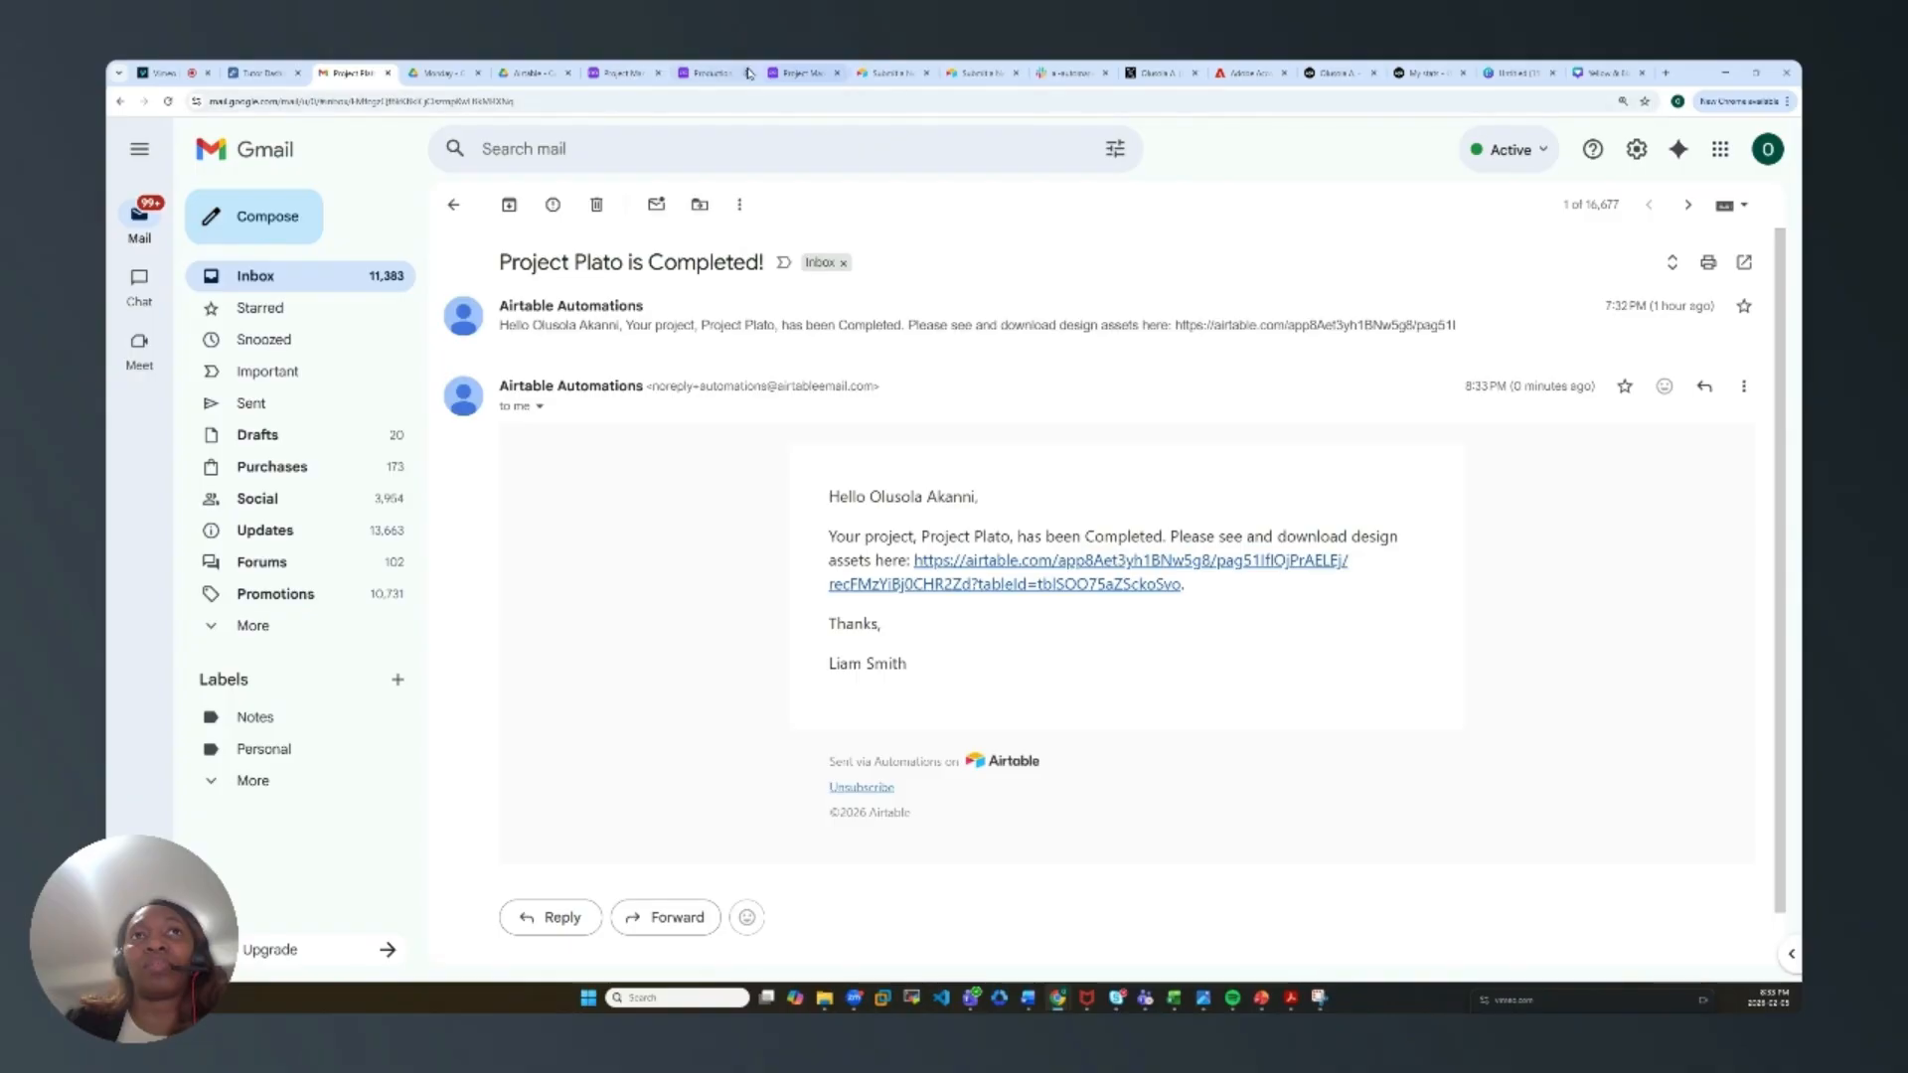
# Step: Back in Airtable, open the Plato Catalogue asset under Completed Projects and download its photo project-management1400.jpg
pyautogui.click(800, 72)
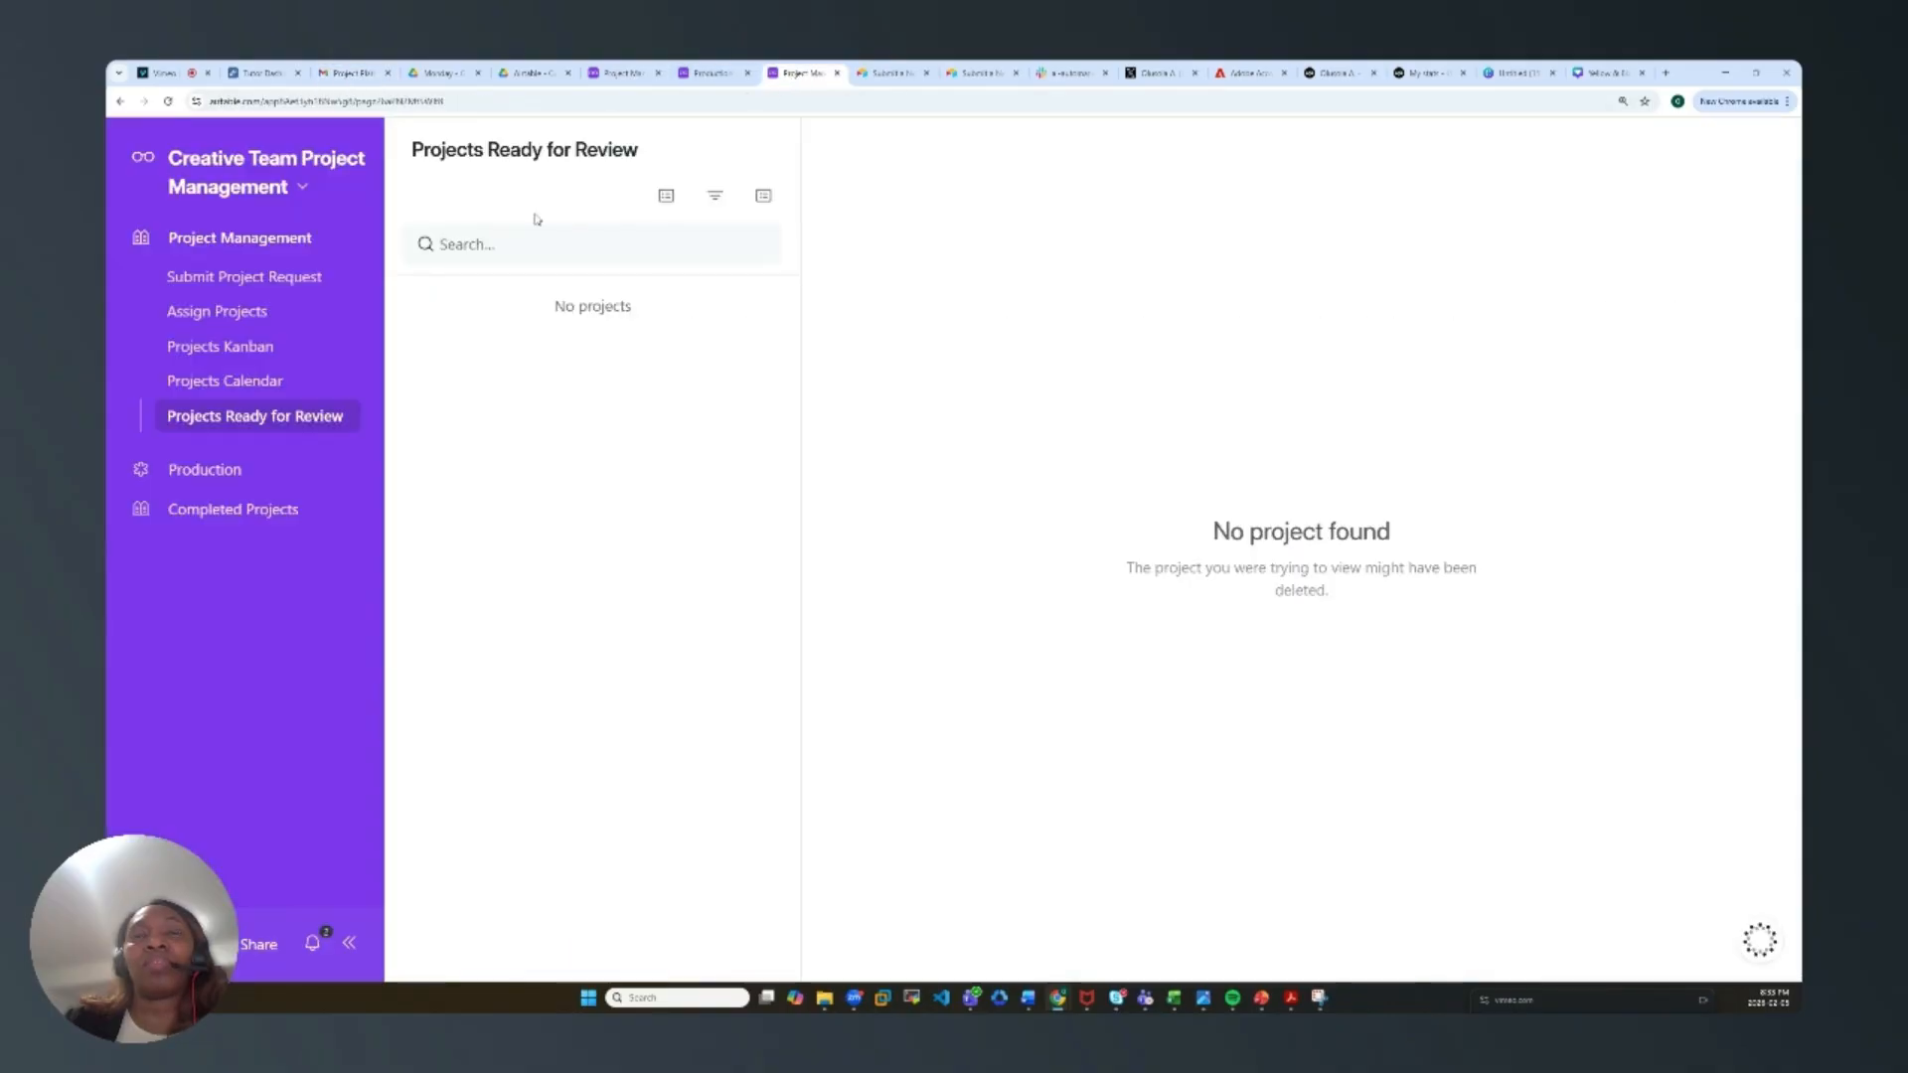
pyautogui.click(213, 475)
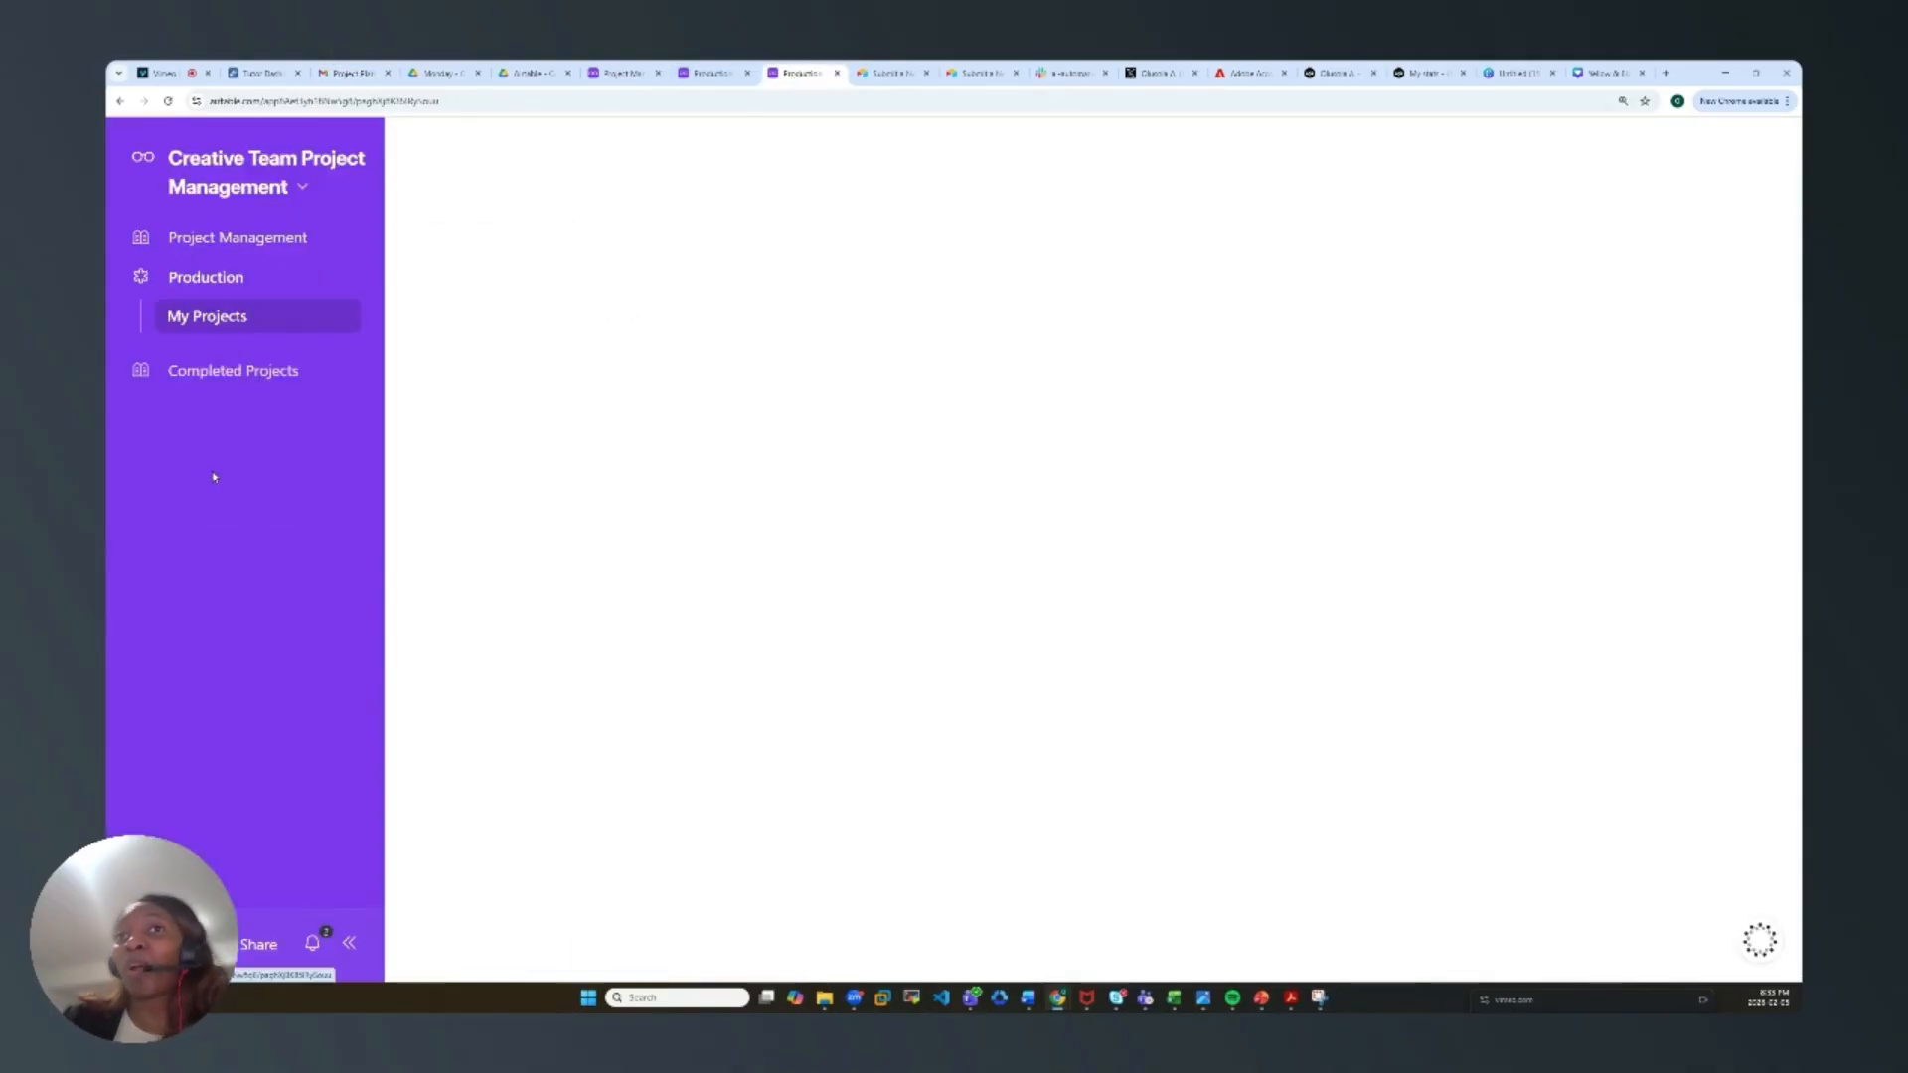
pyautogui.click(254, 374)
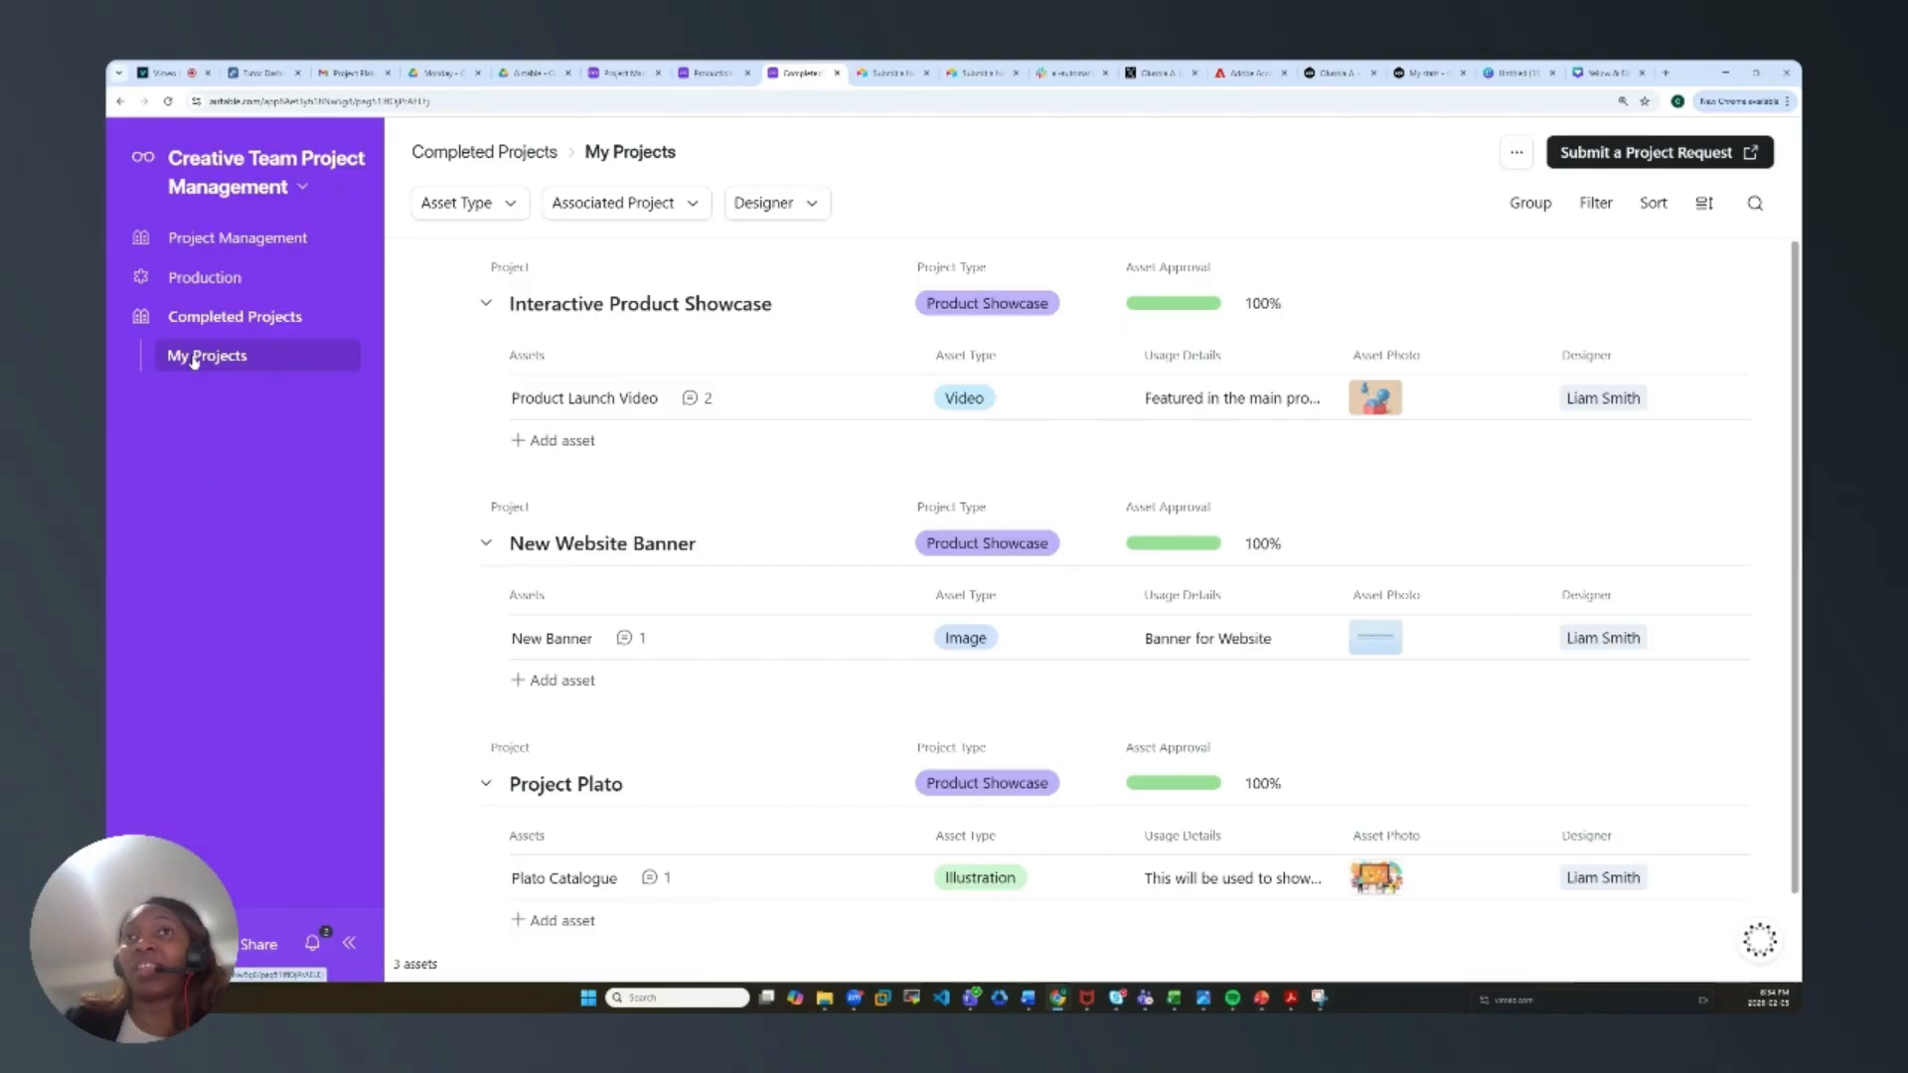
pyautogui.scroll(-1, 838, 549)
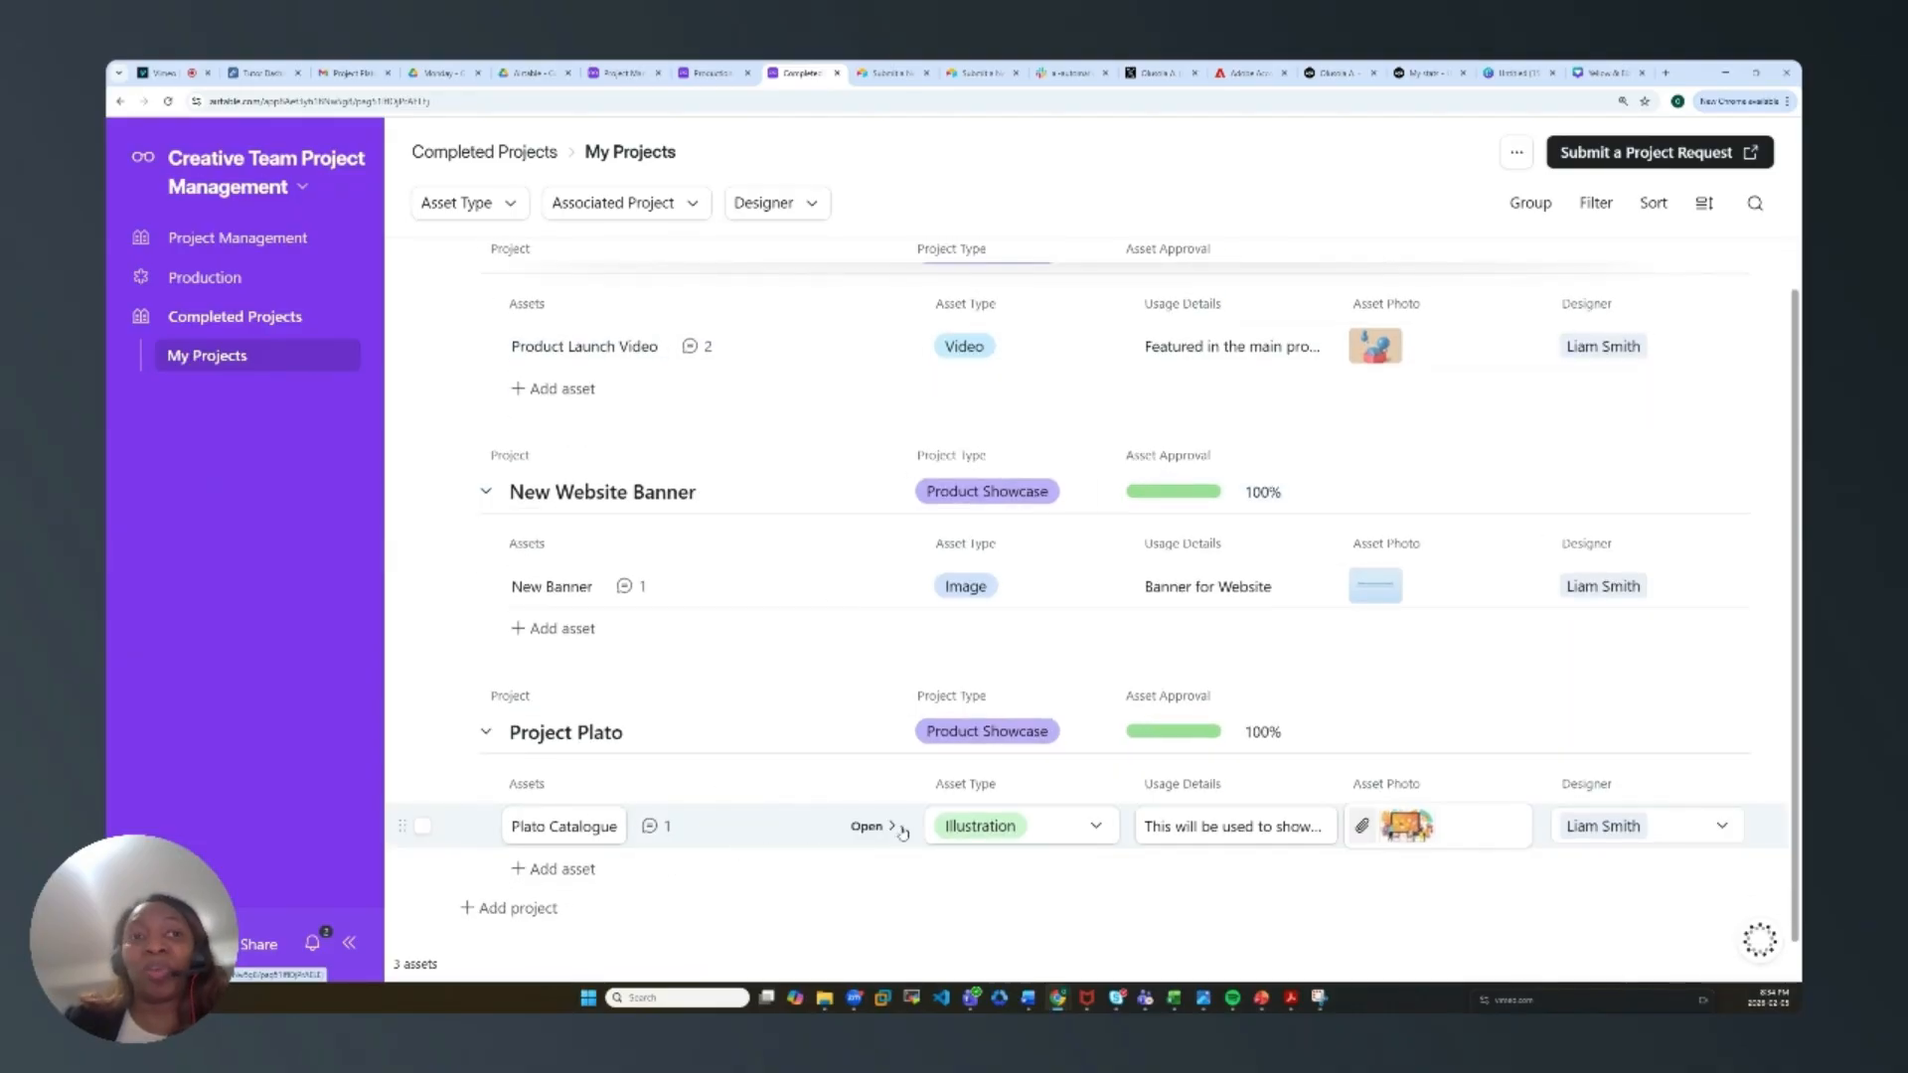
pyautogui.click(1360, 830)
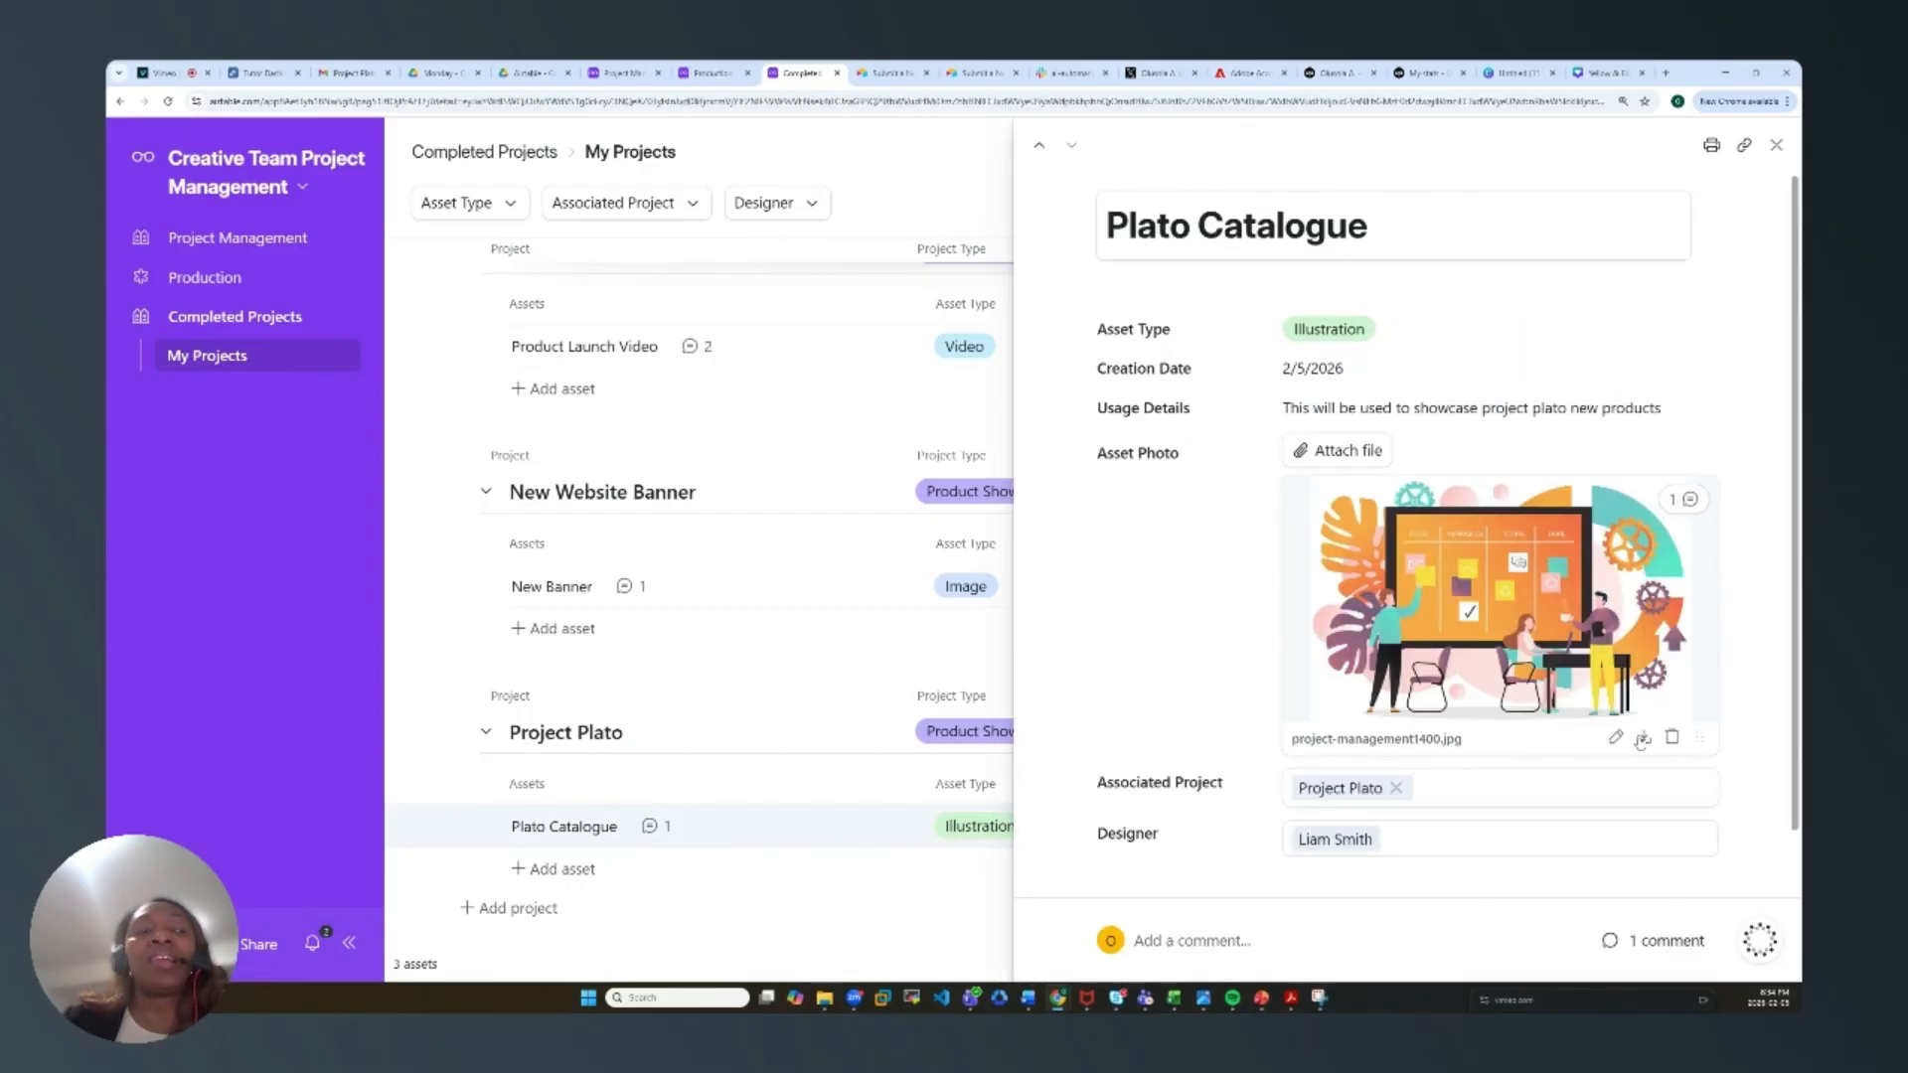
pyautogui.click(1640, 741)
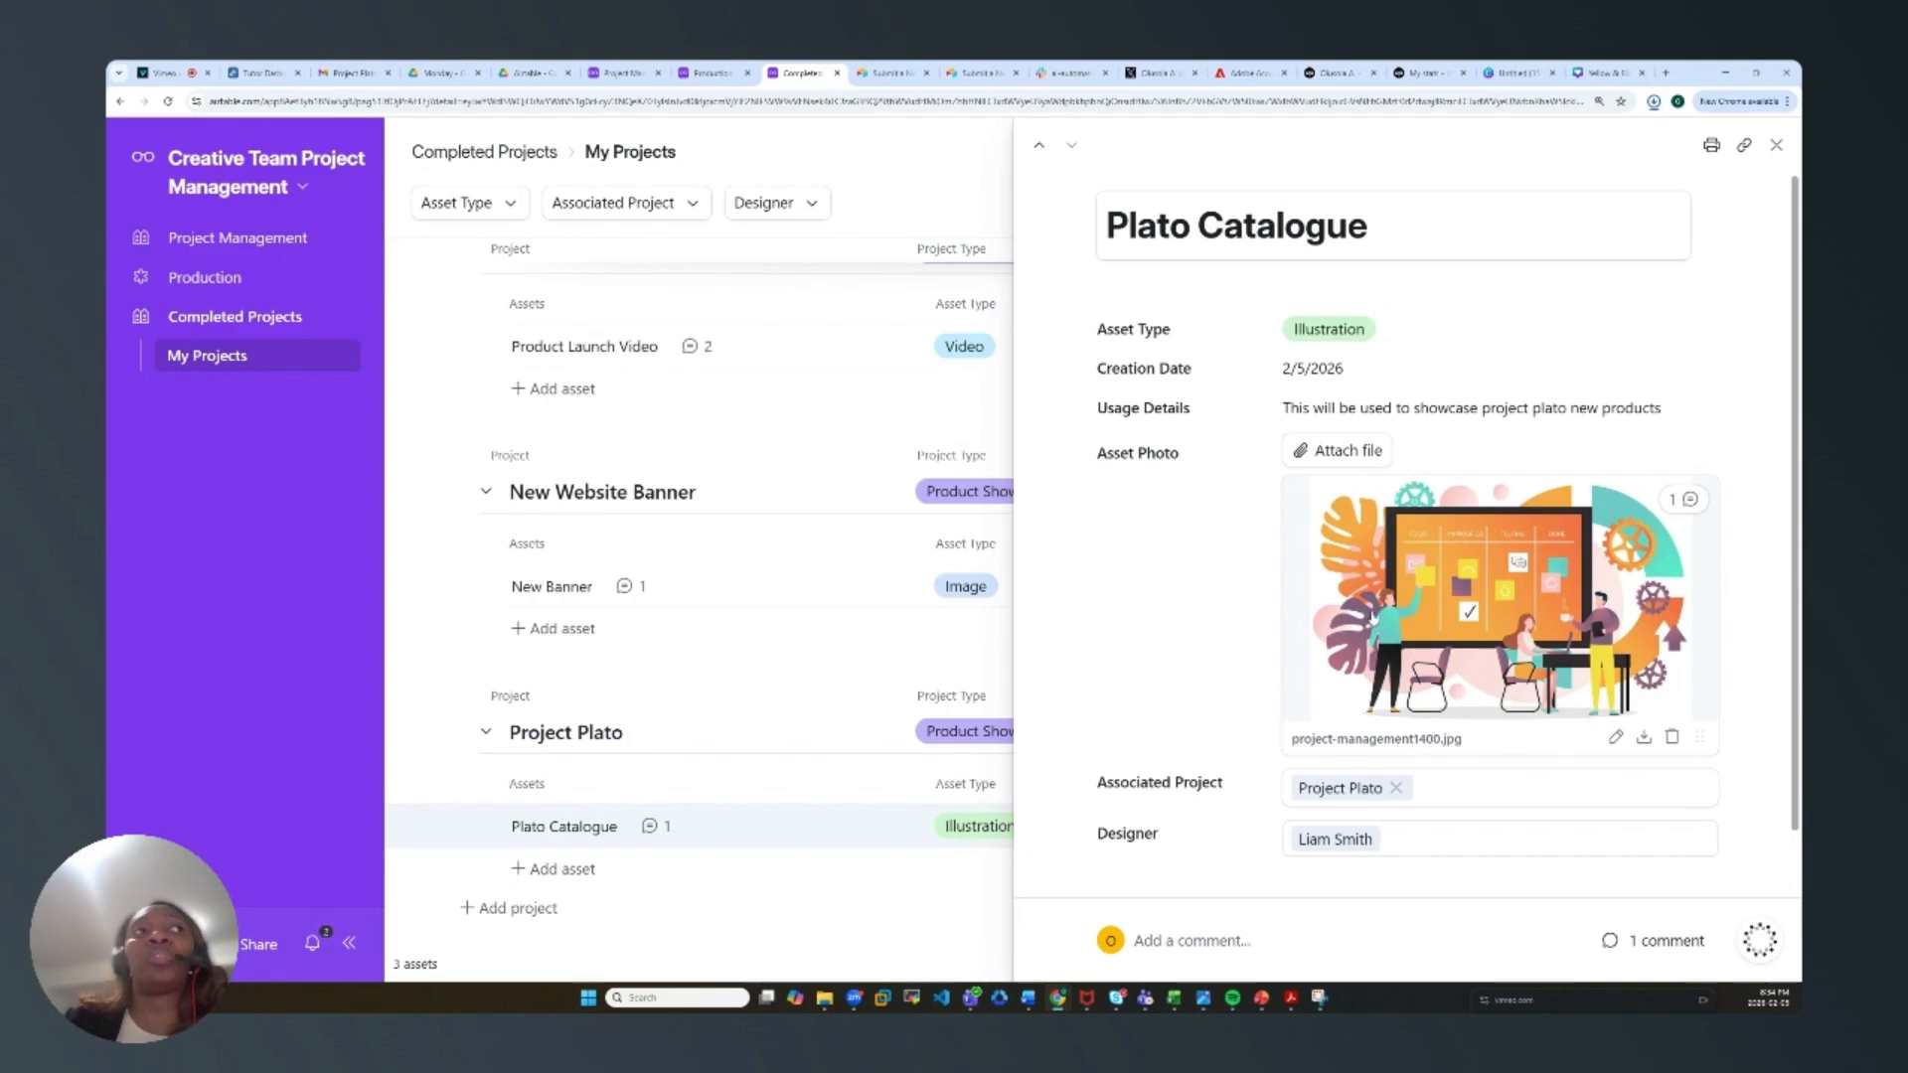
pyautogui.click(1776, 145)
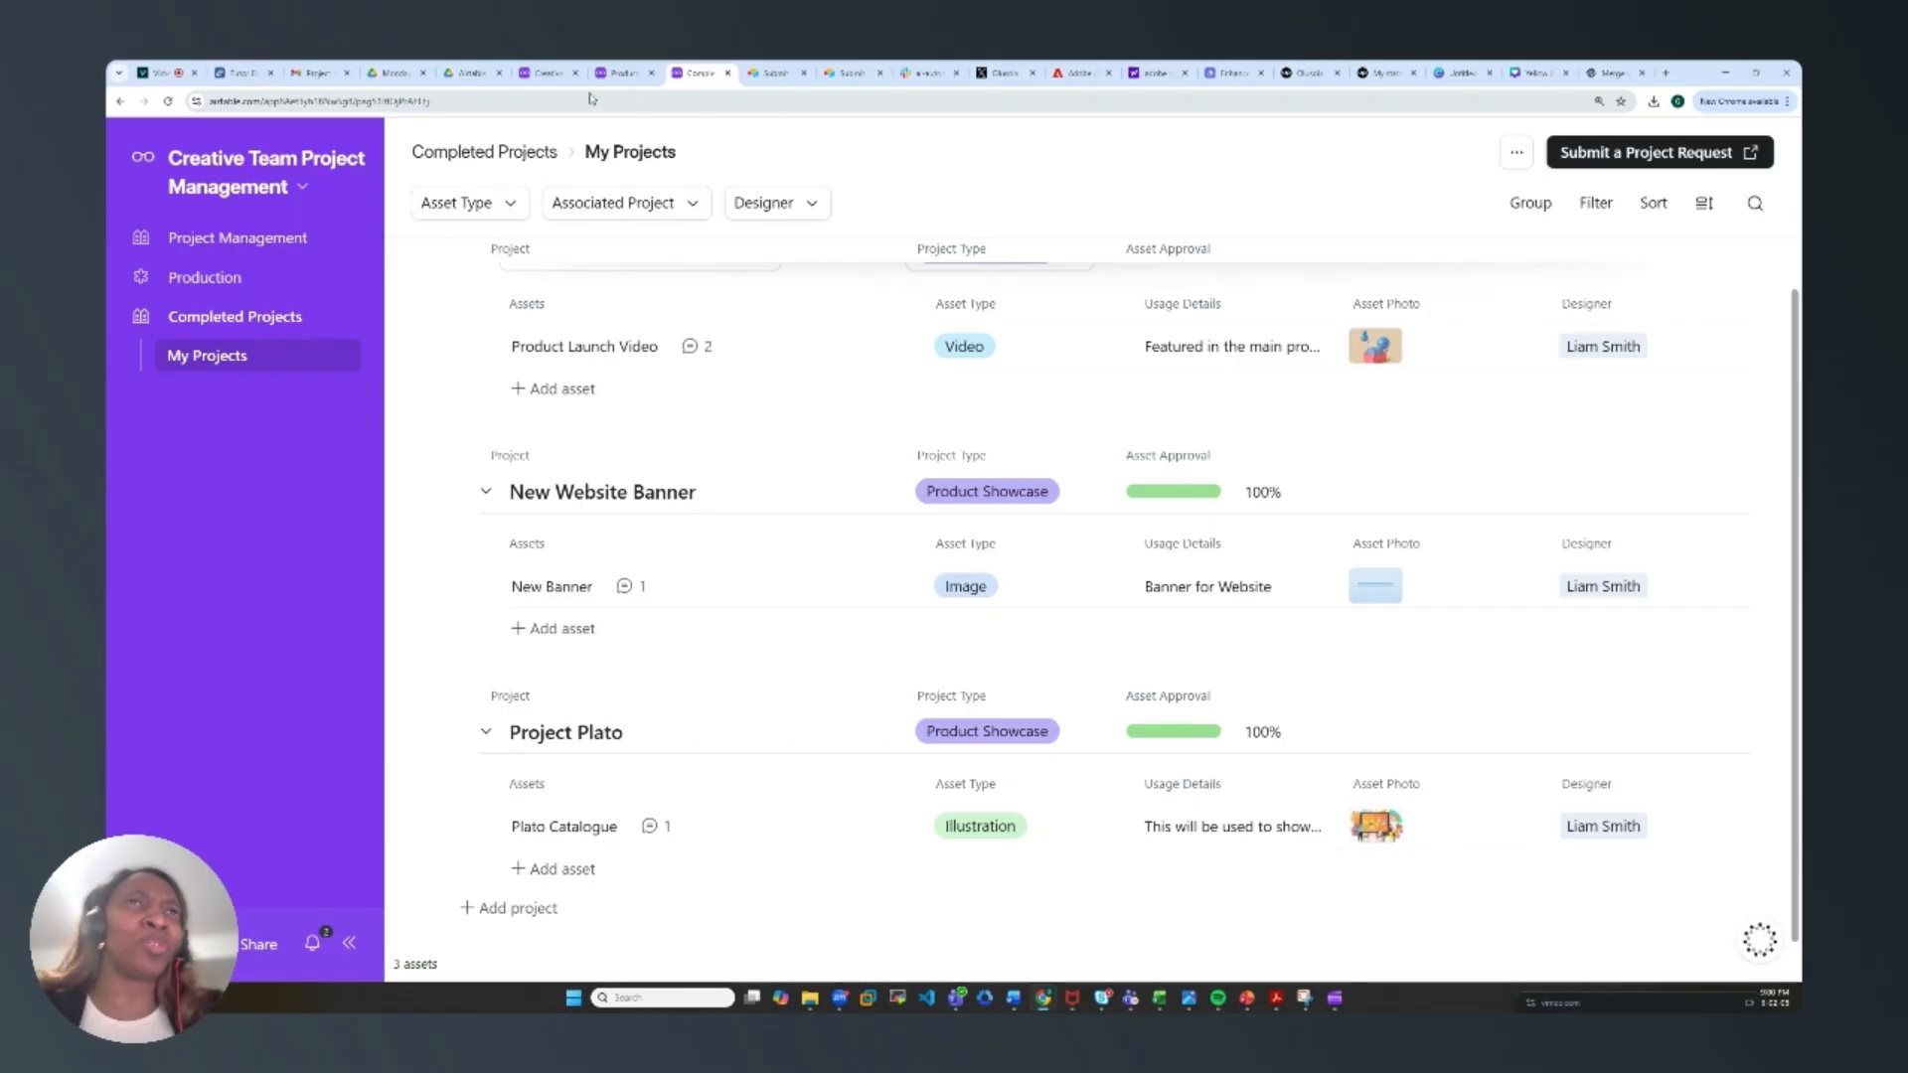
# Step: Examine the fields of the Projects and Team Members tables in the Creative Team Project Management base, including project status, asset approval and member availability
pyautogui.click(538, 75)
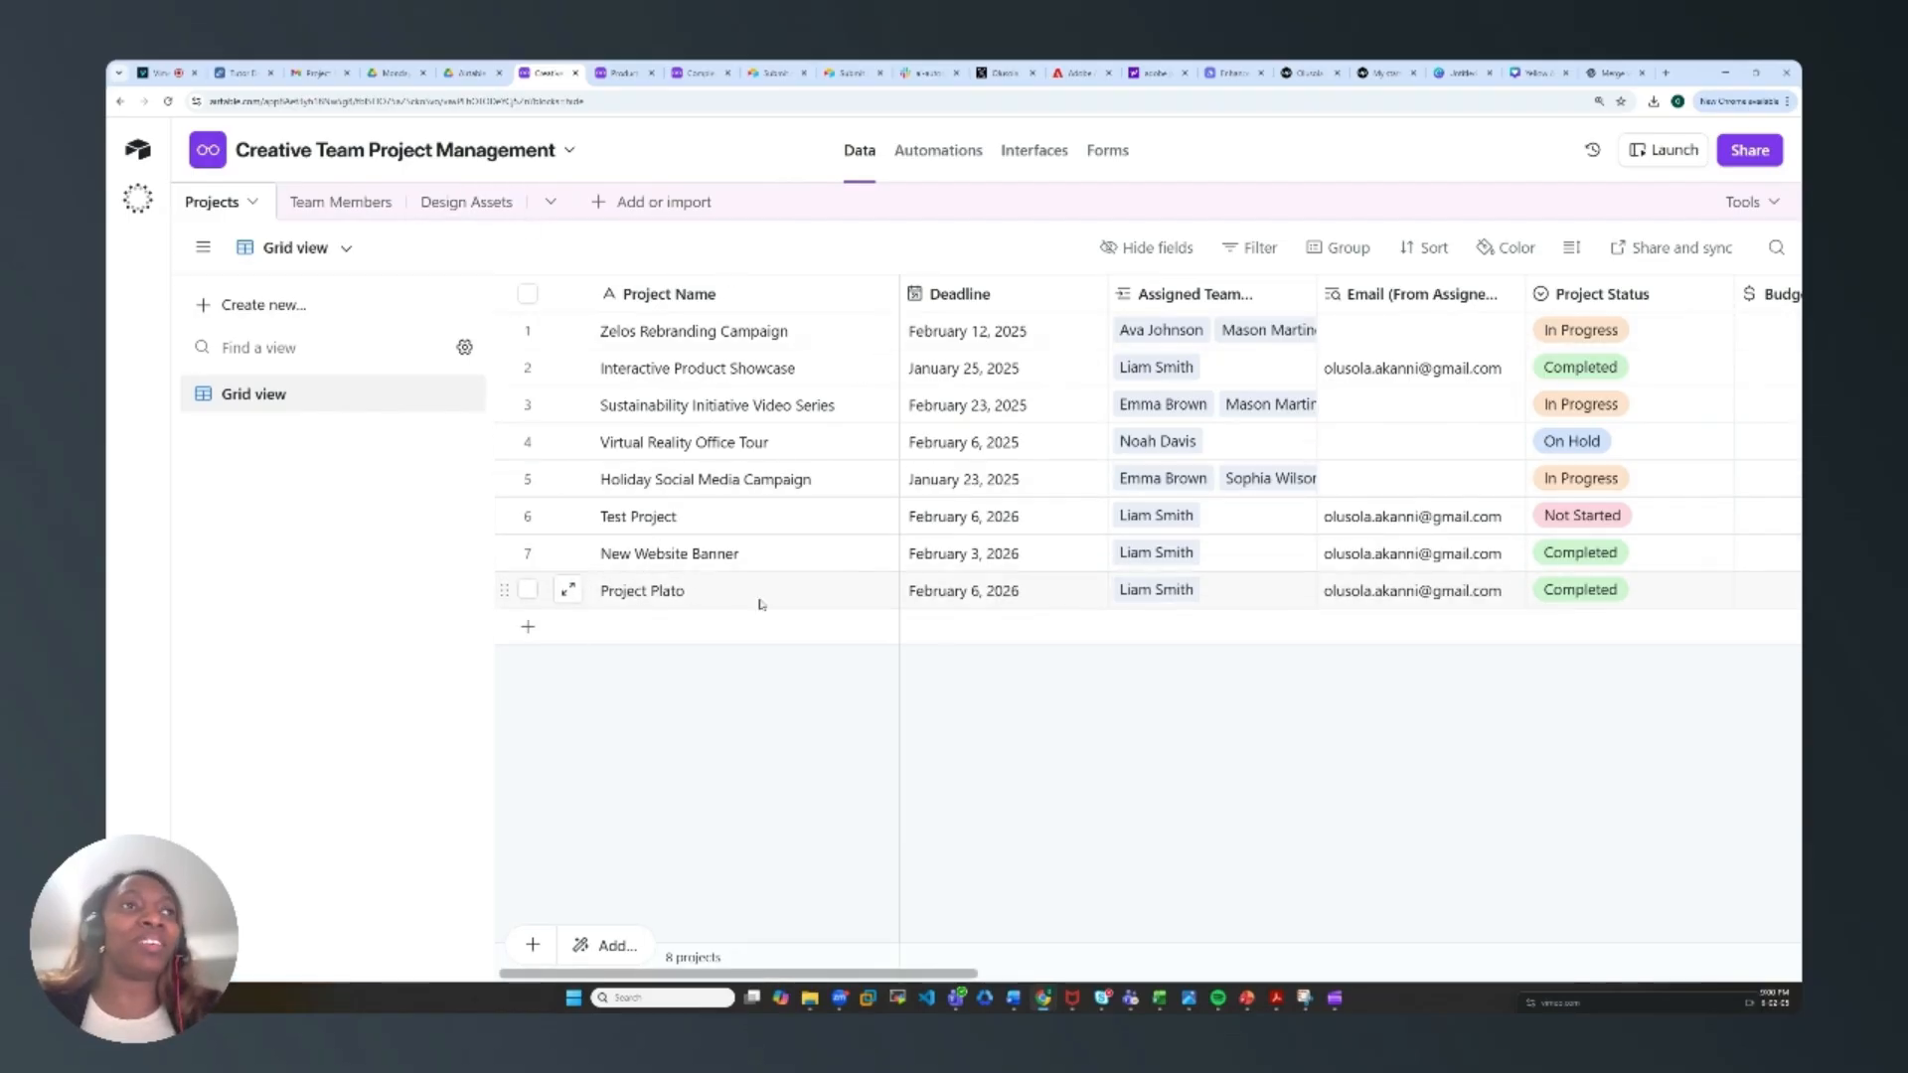
pyautogui.moveTo(863, 976)
pyautogui.mouseDown()
pyautogui.moveTo(888, 977)
pyautogui.moveTo(826, 974)
pyautogui.mouseUp()
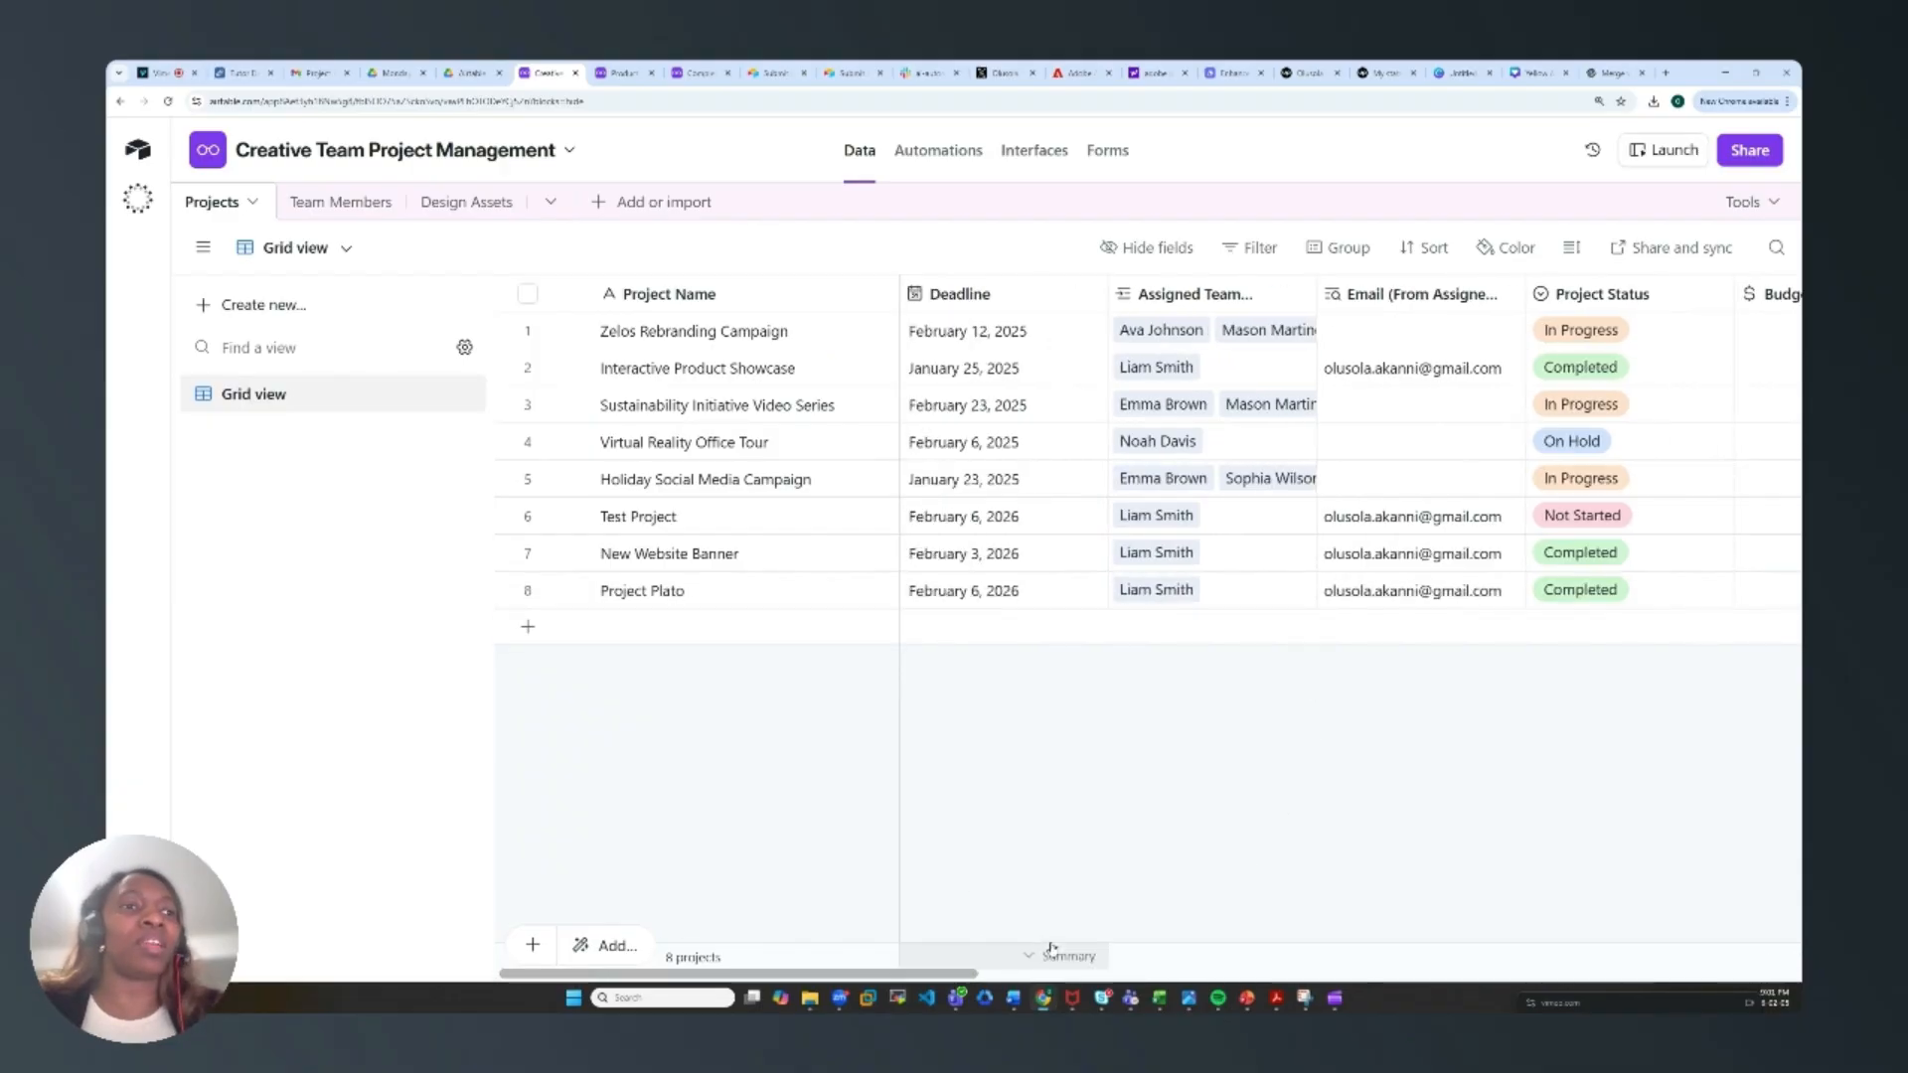
pyautogui.moveTo(952, 979); pyautogui.dragTo(1093, 977)
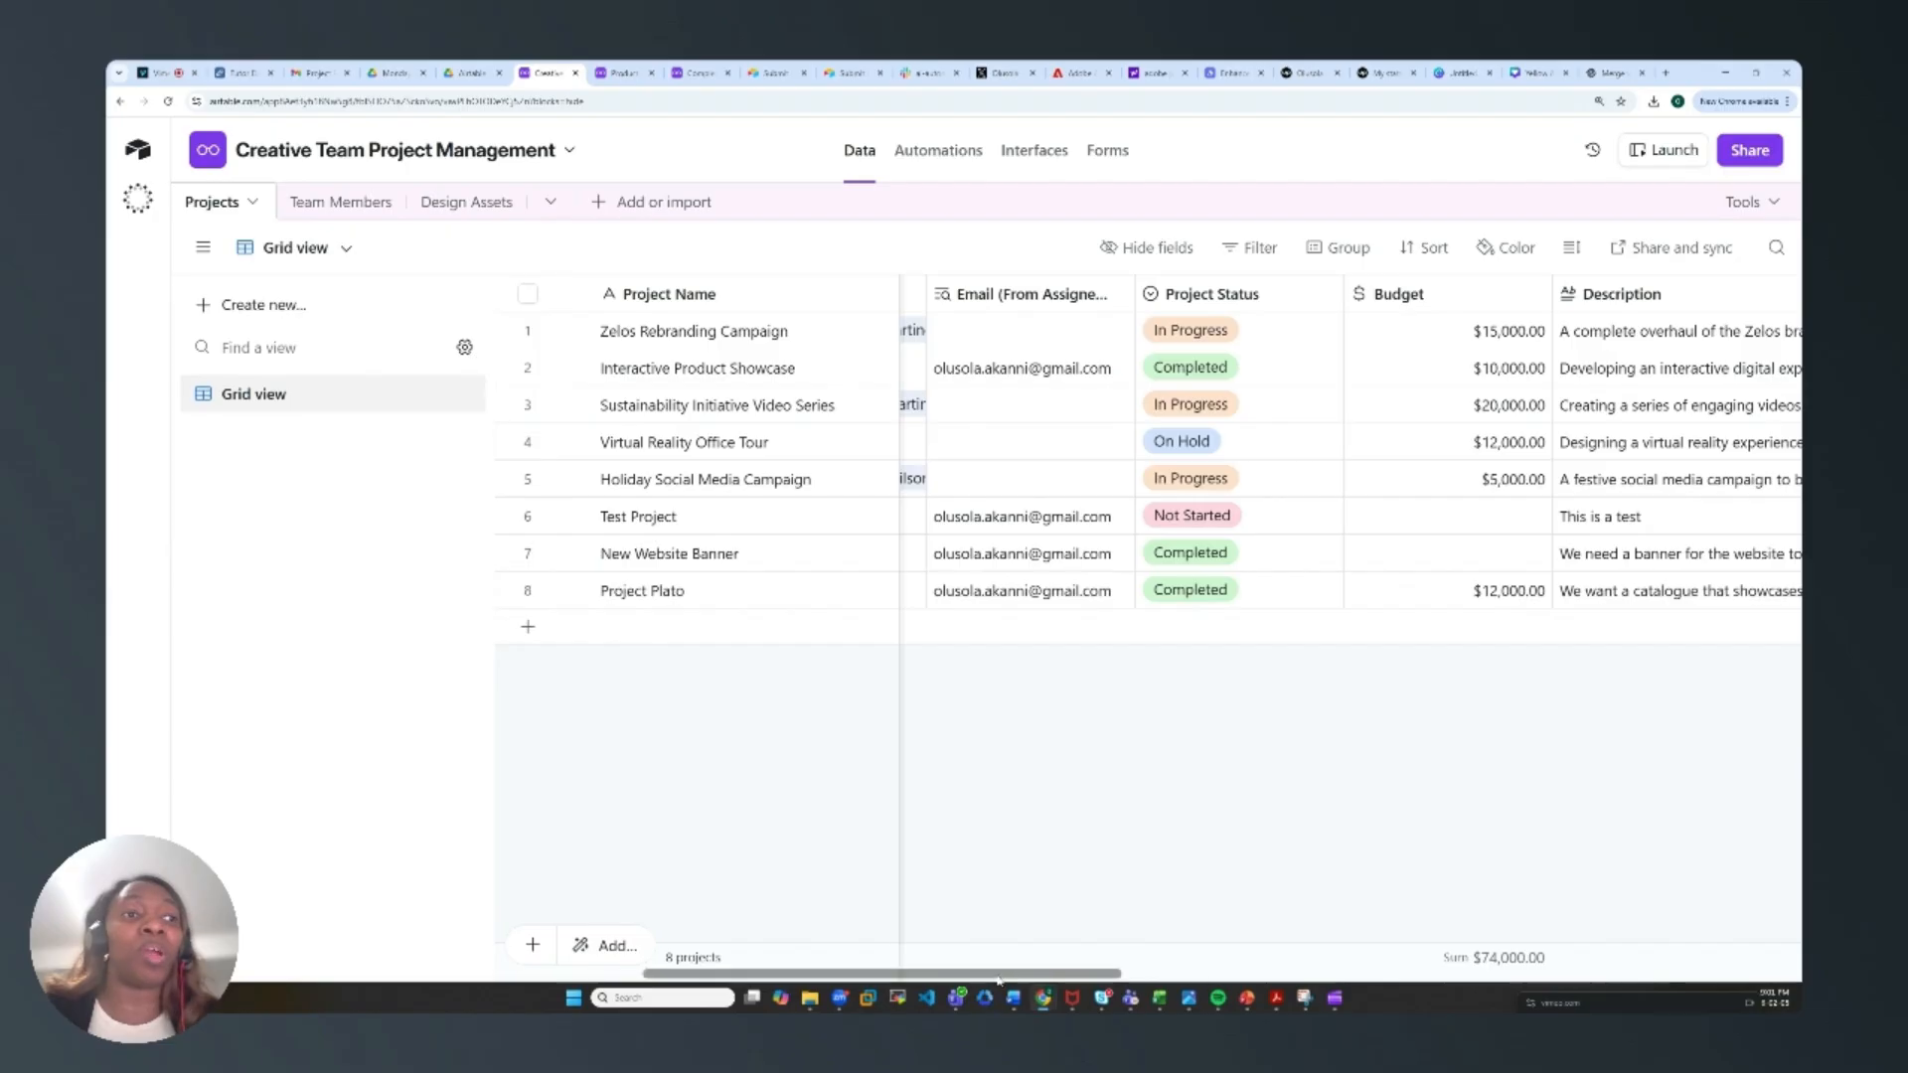
pyautogui.moveTo(999, 977); pyautogui.dragTo(1217, 971)
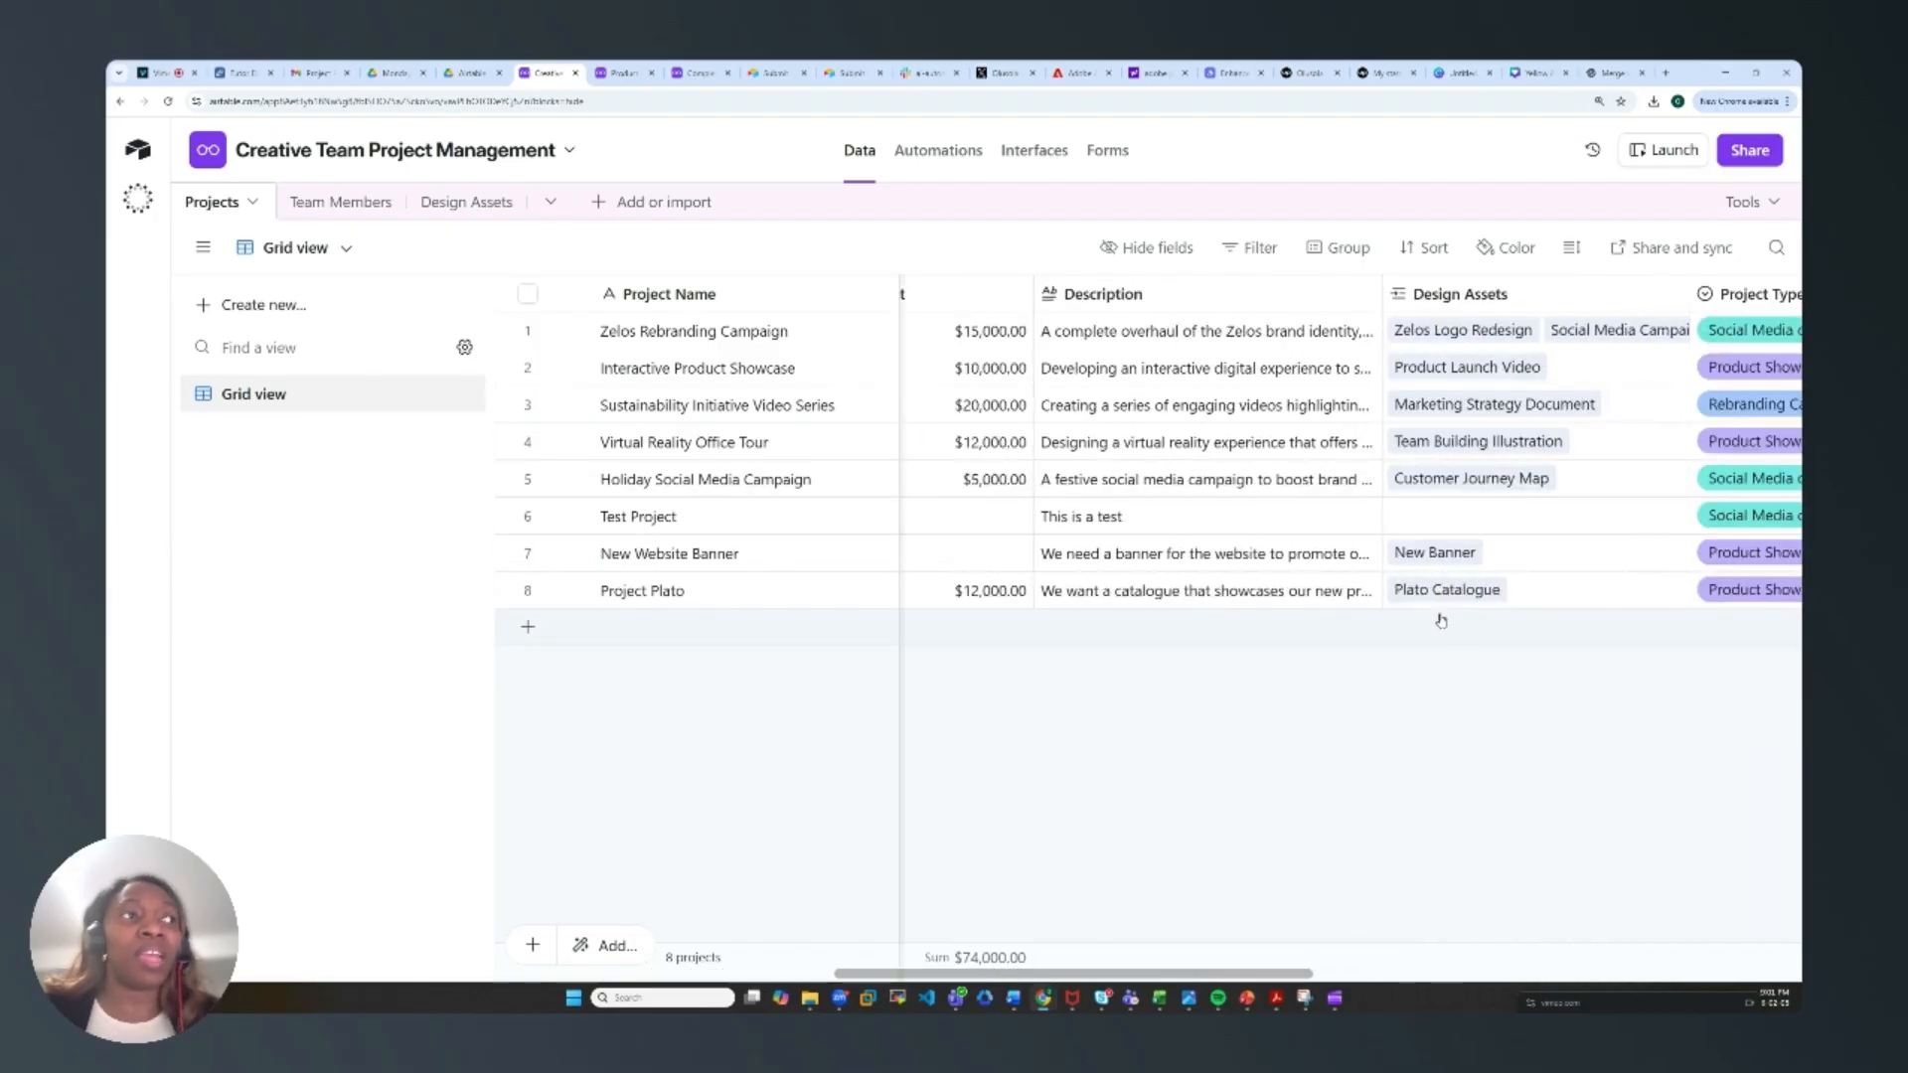
pyautogui.moveTo(1210, 973); pyautogui.dragTo(1422, 973)
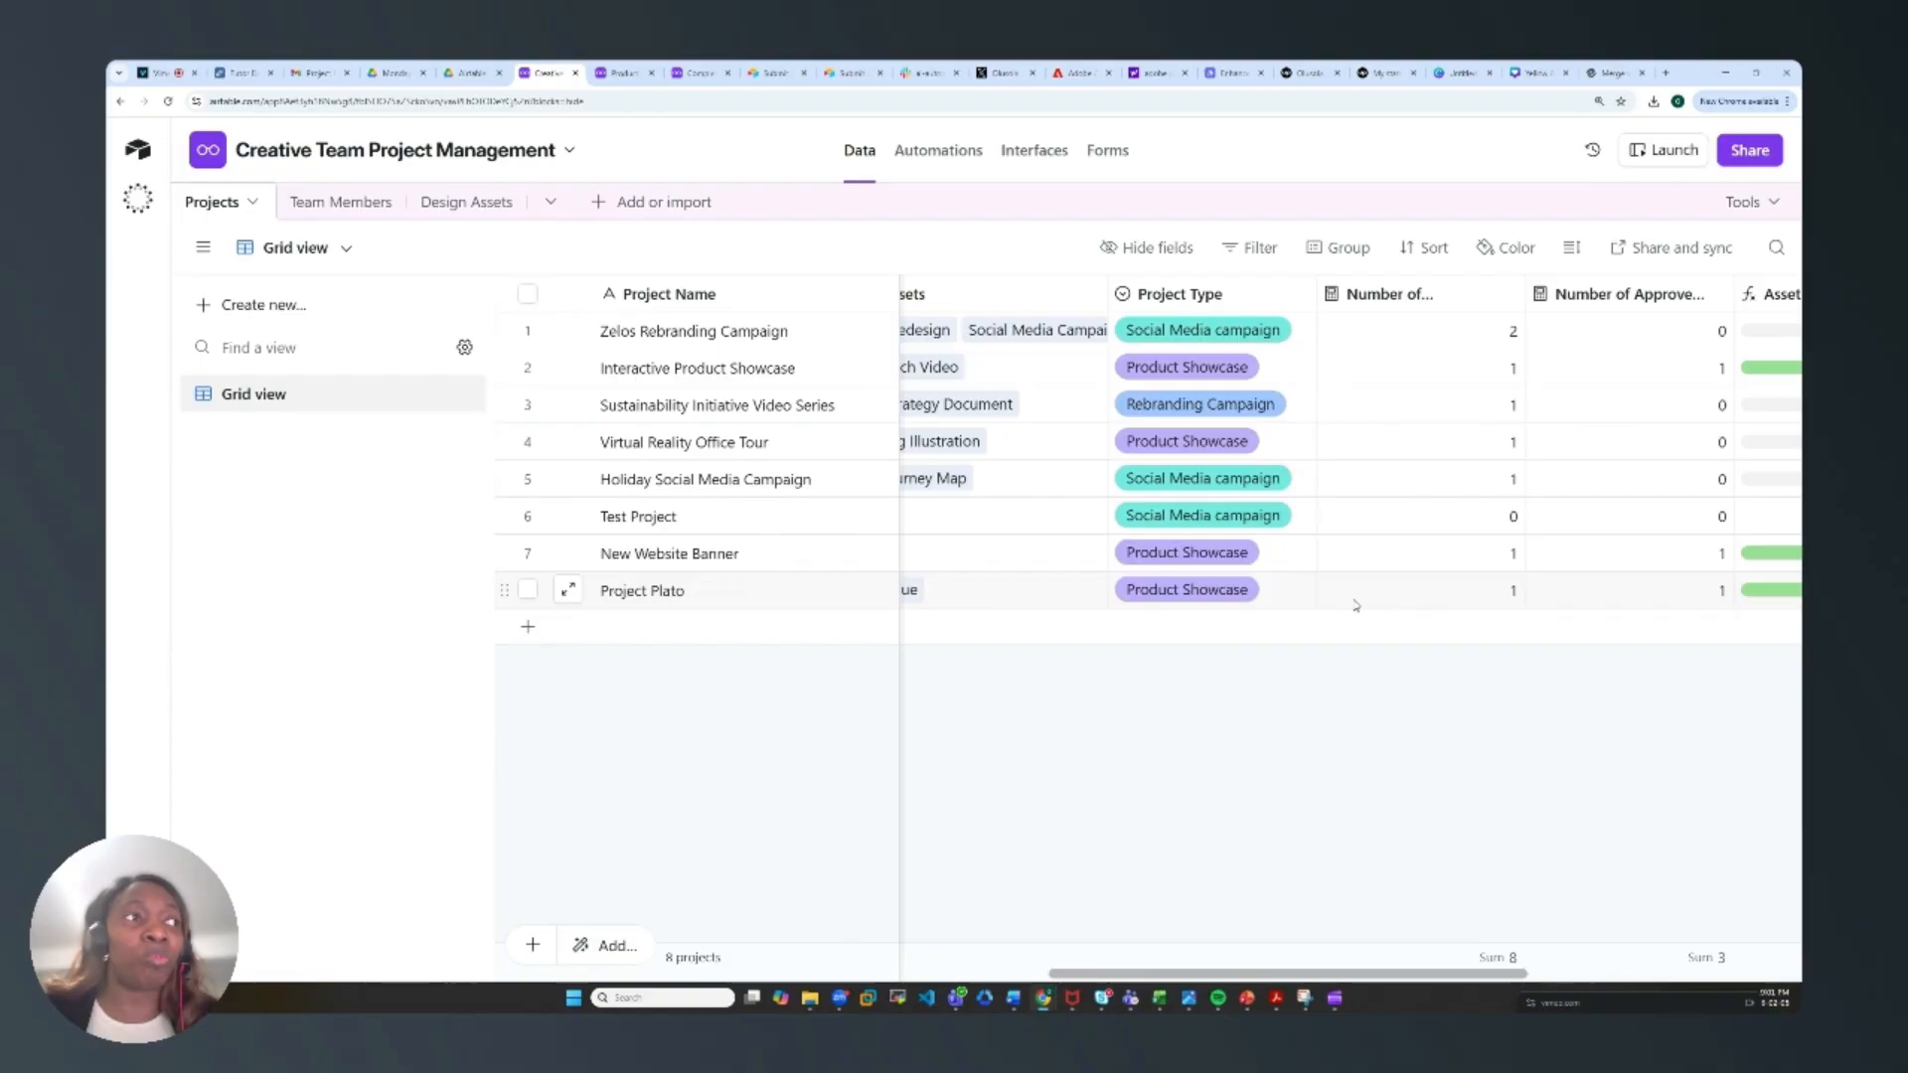
pyautogui.moveTo(1332, 974); pyautogui.dragTo(1528, 970)
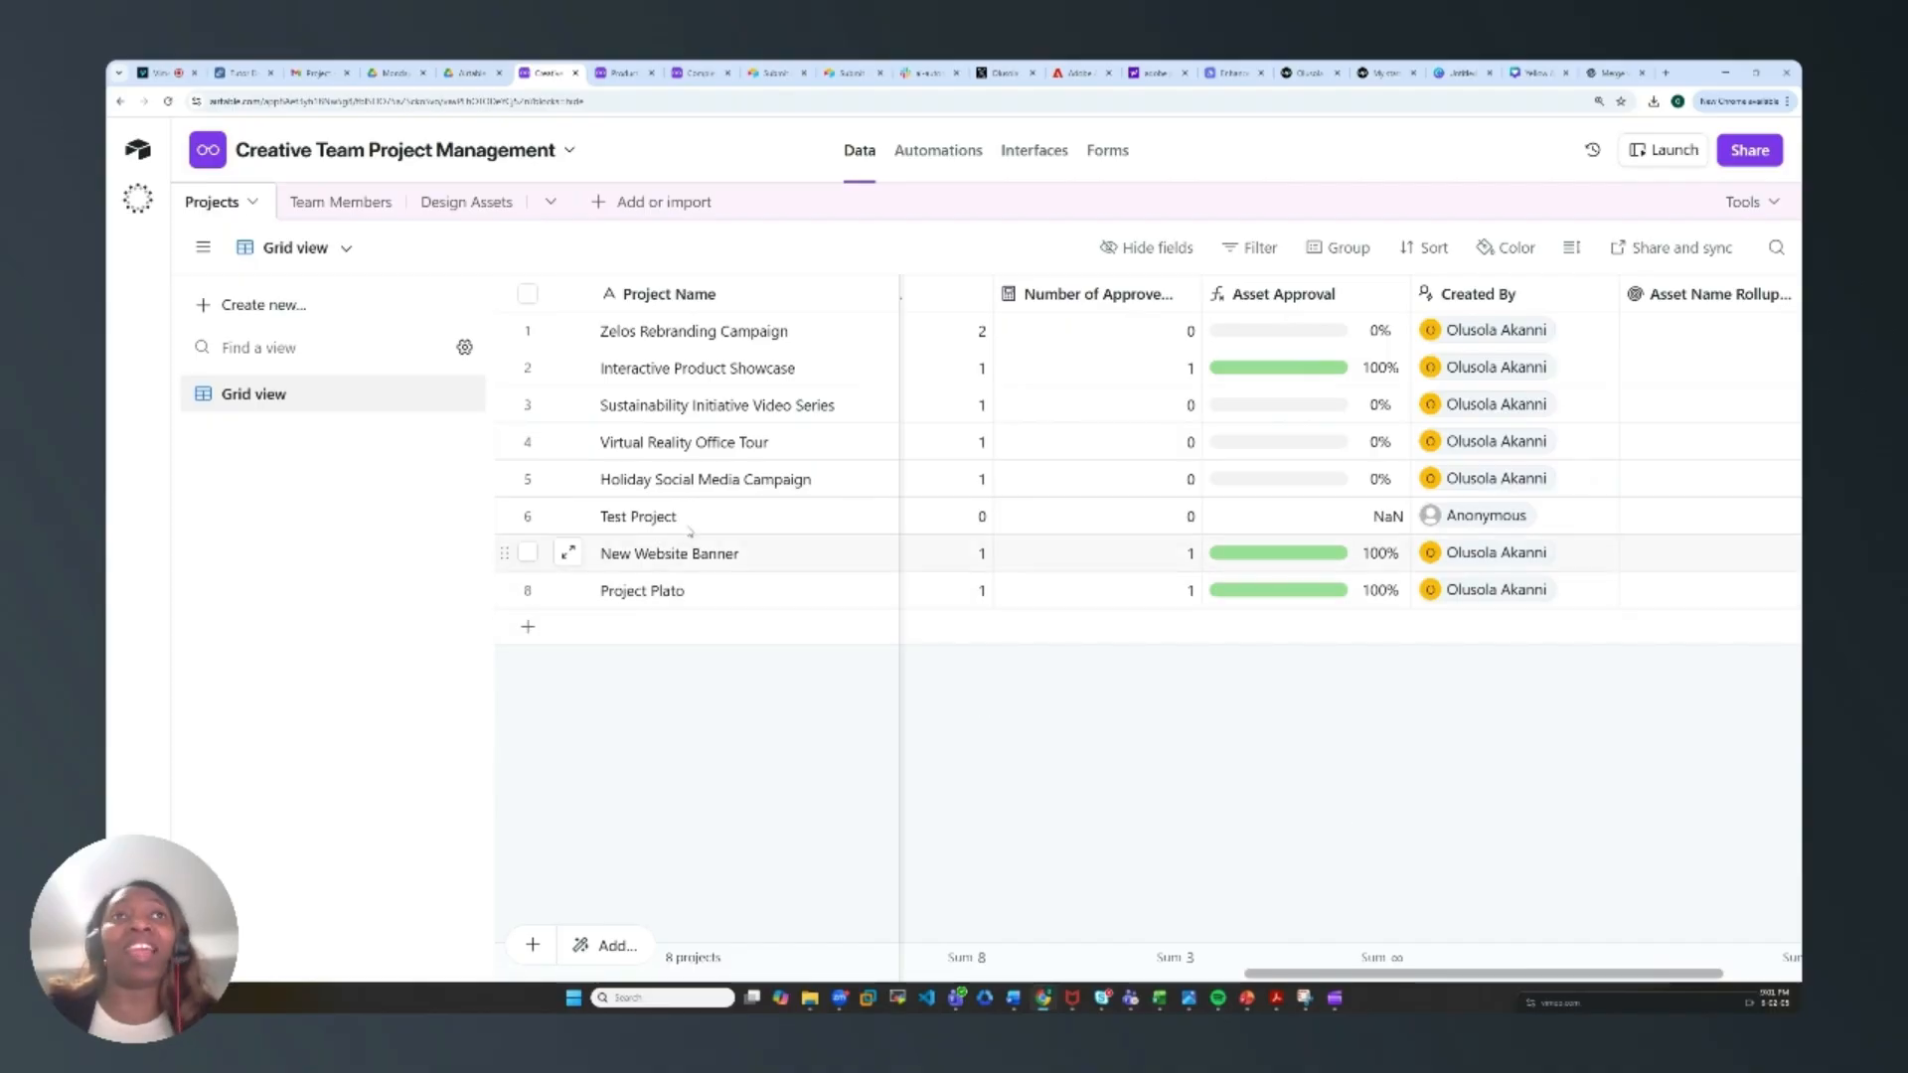
pyautogui.click(373, 208)
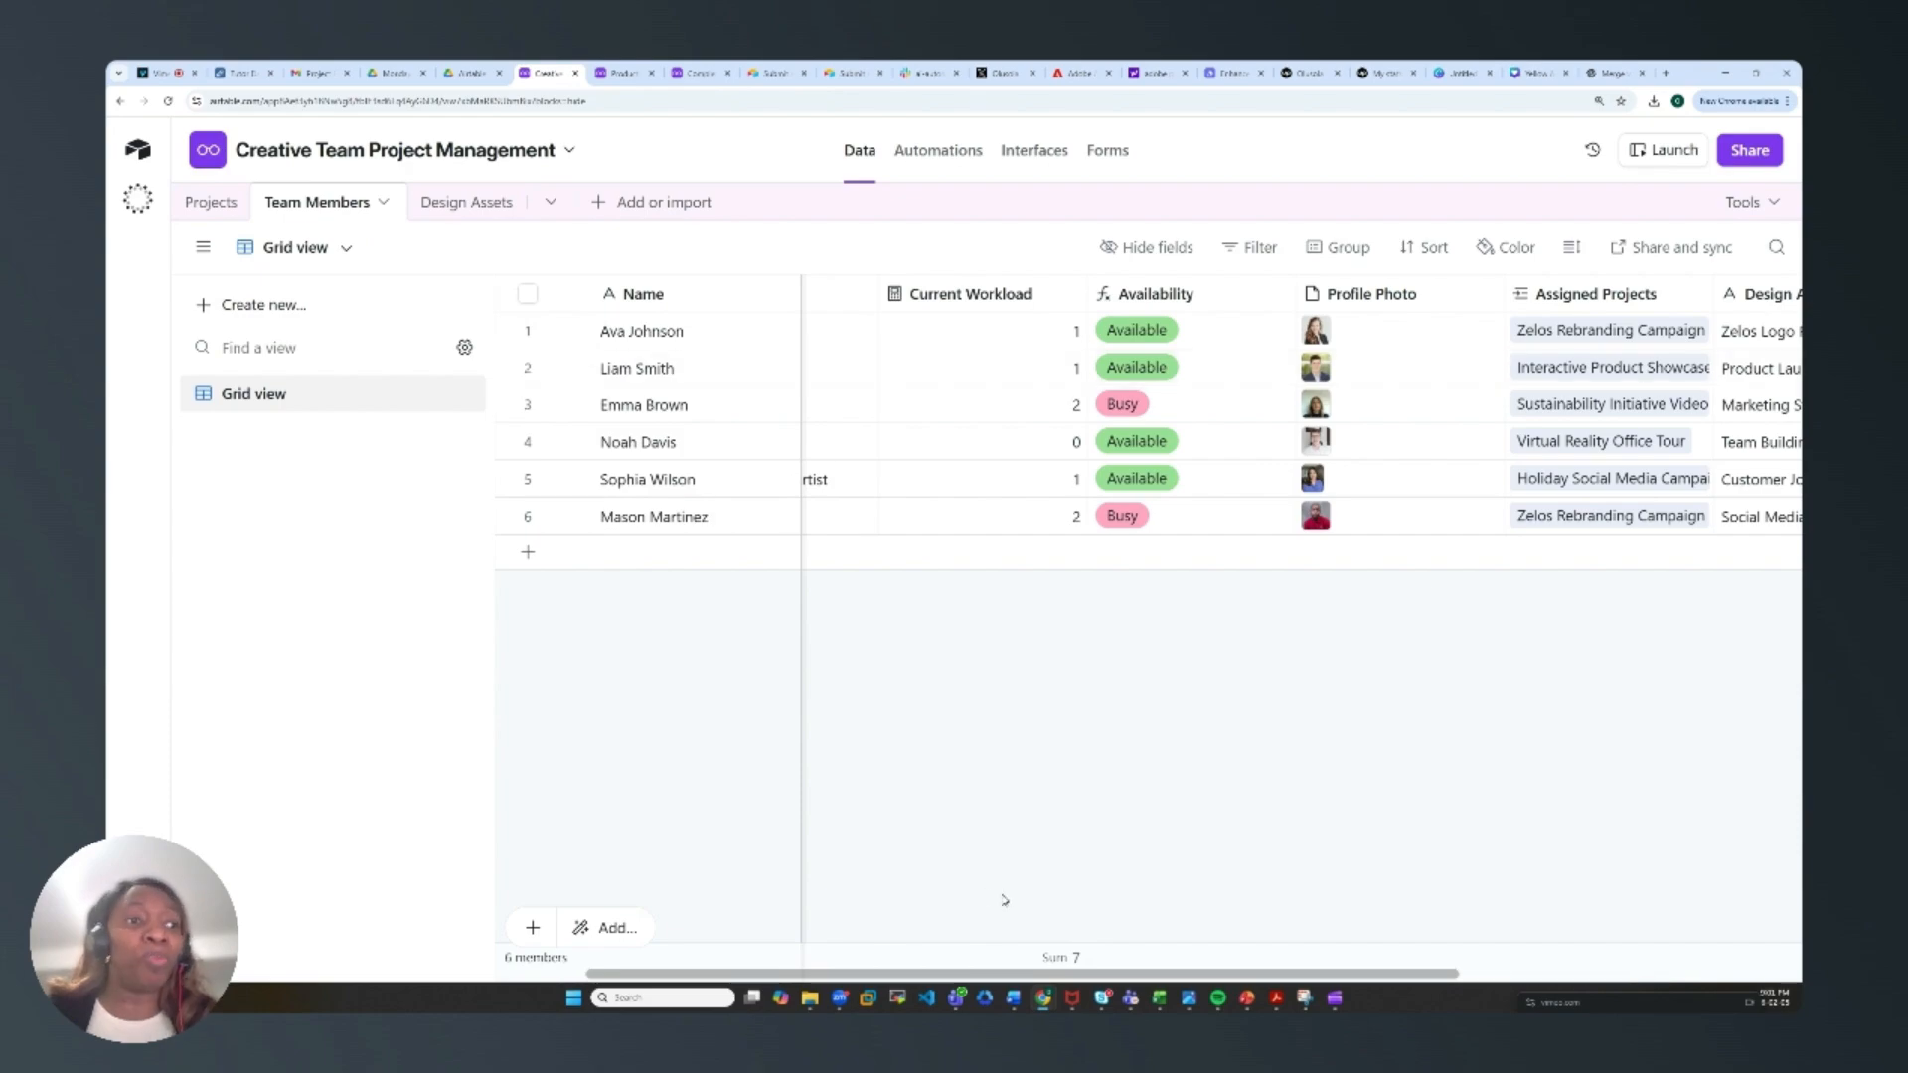
pyautogui.moveTo(1185, 976); pyautogui.dragTo(1342, 975)
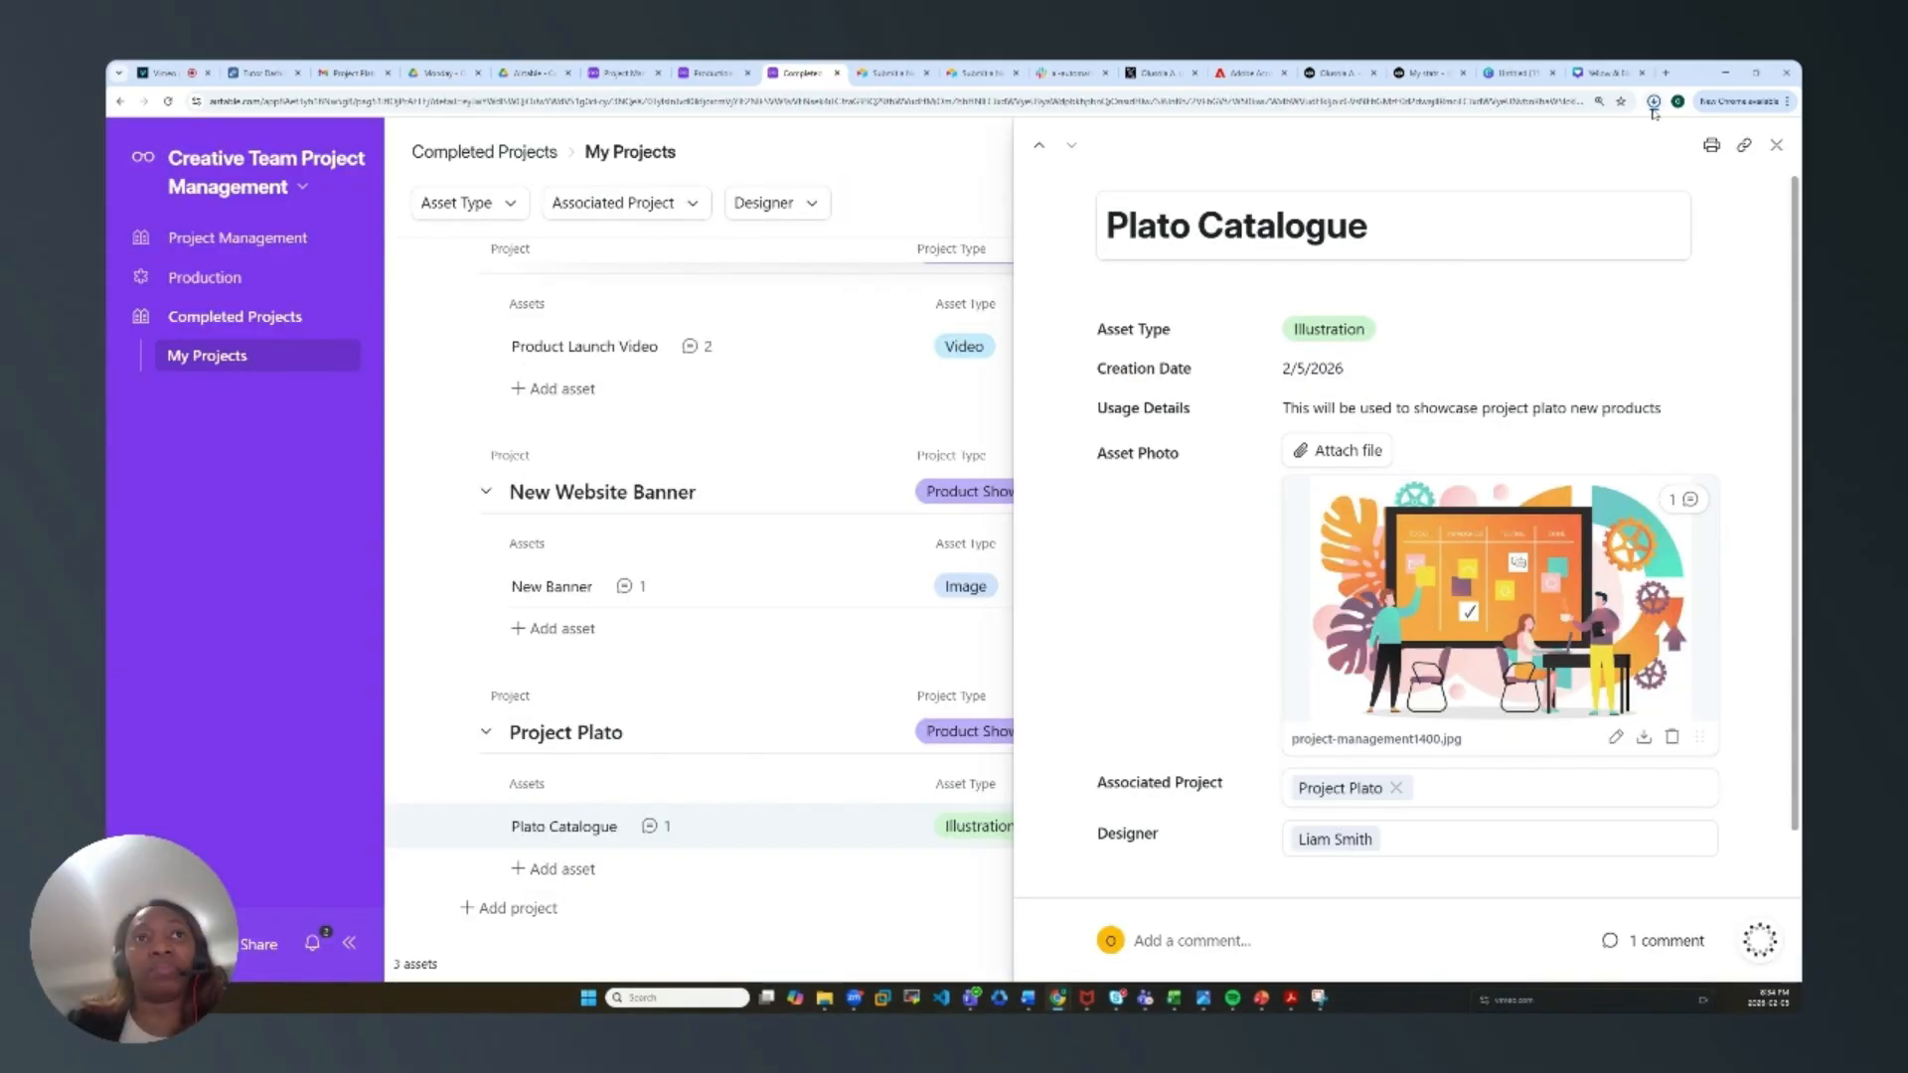
# Step: Check the browser's recent downloads for the Plato Catalogue image and bring the Creative Team Project Management Workflow PDF back up
pyautogui.click(1652, 102)
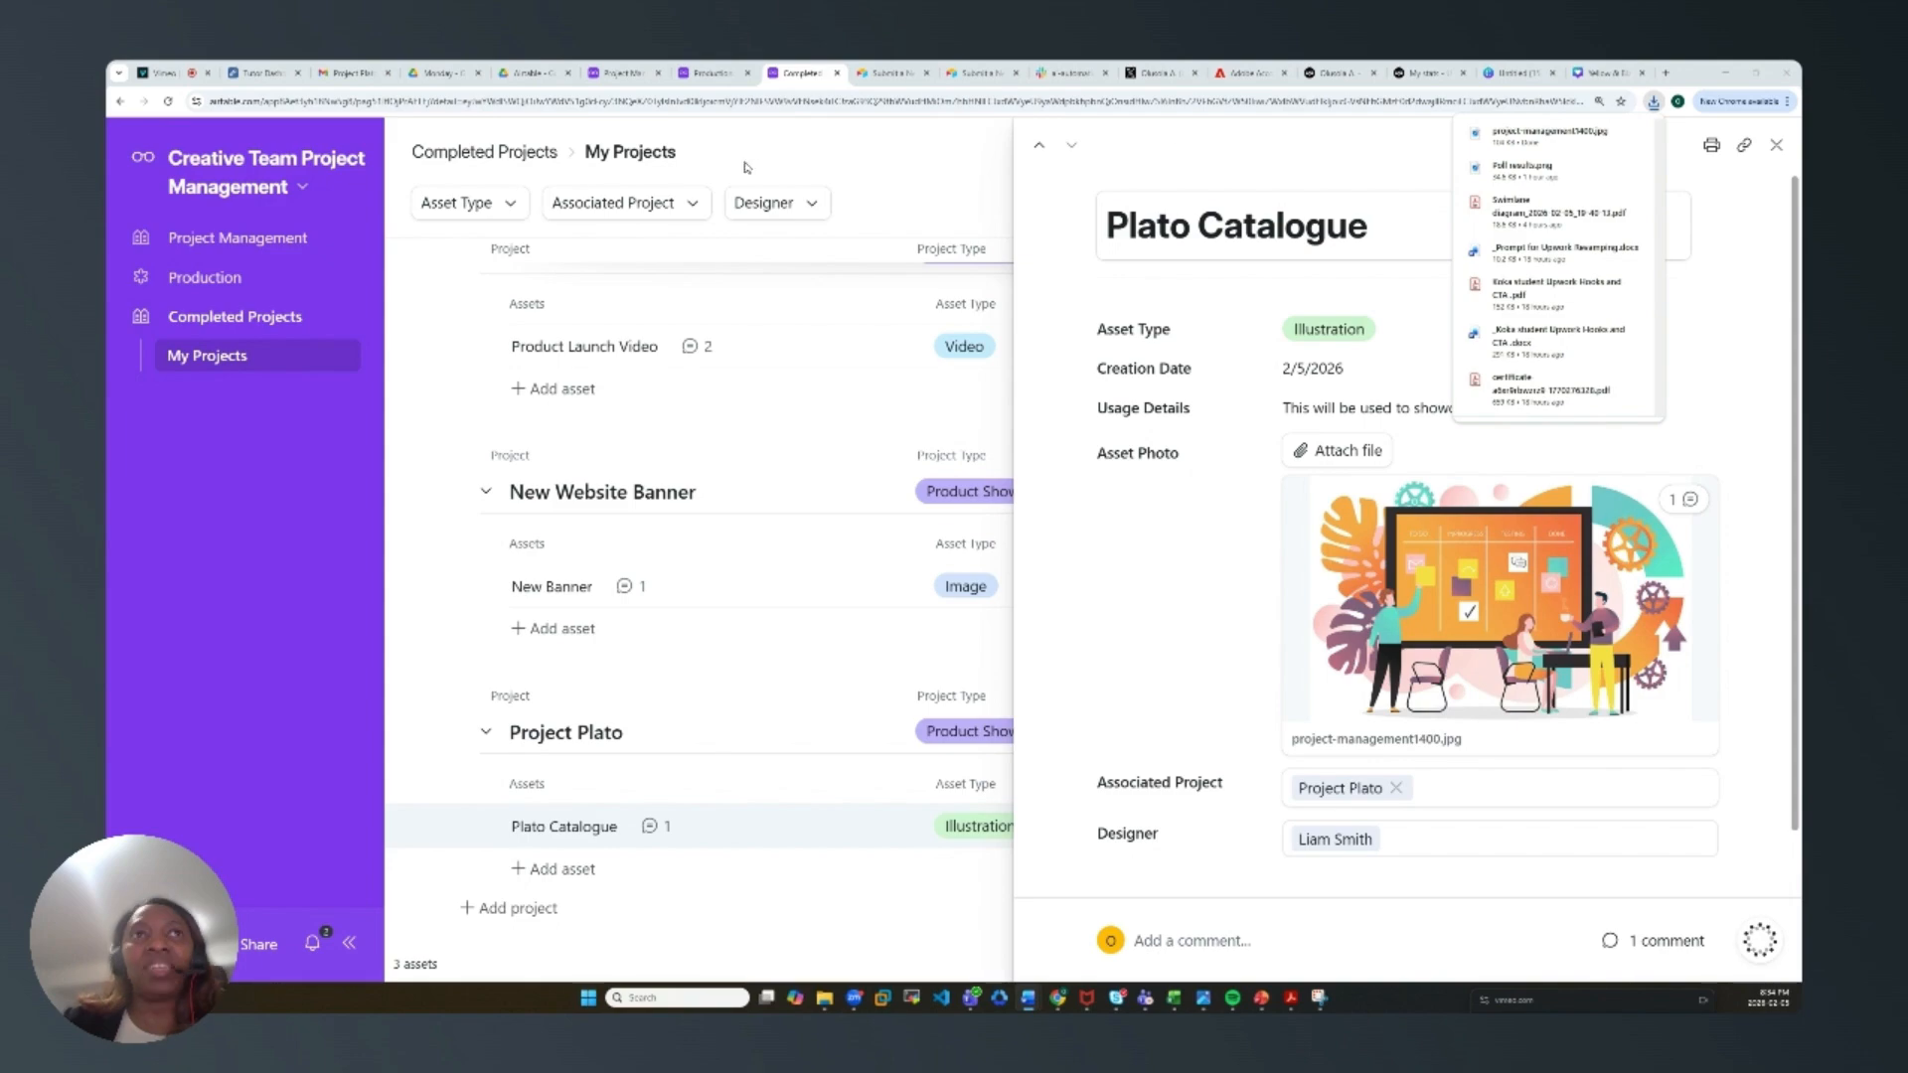
pyautogui.click(1775, 146)
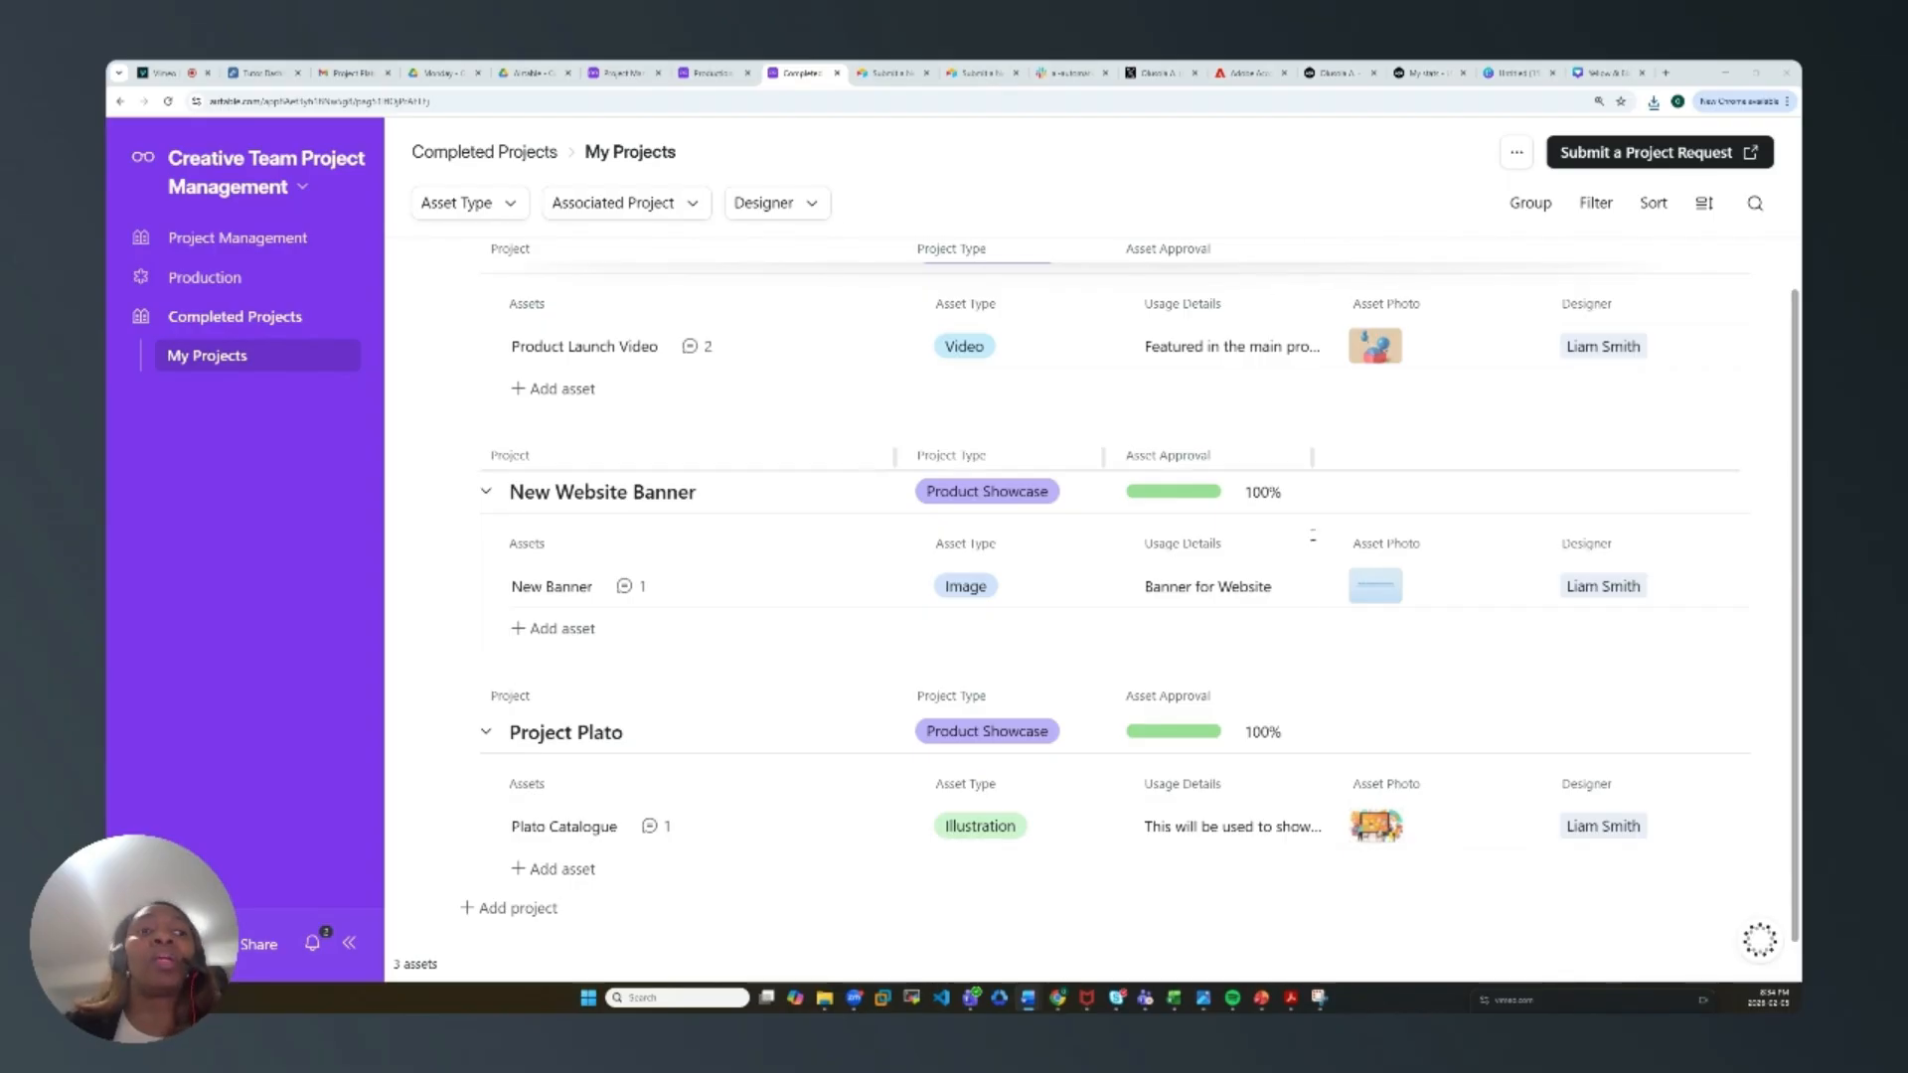
pyautogui.moveTo(1291, 1006)
pyautogui.click(1529, 937)
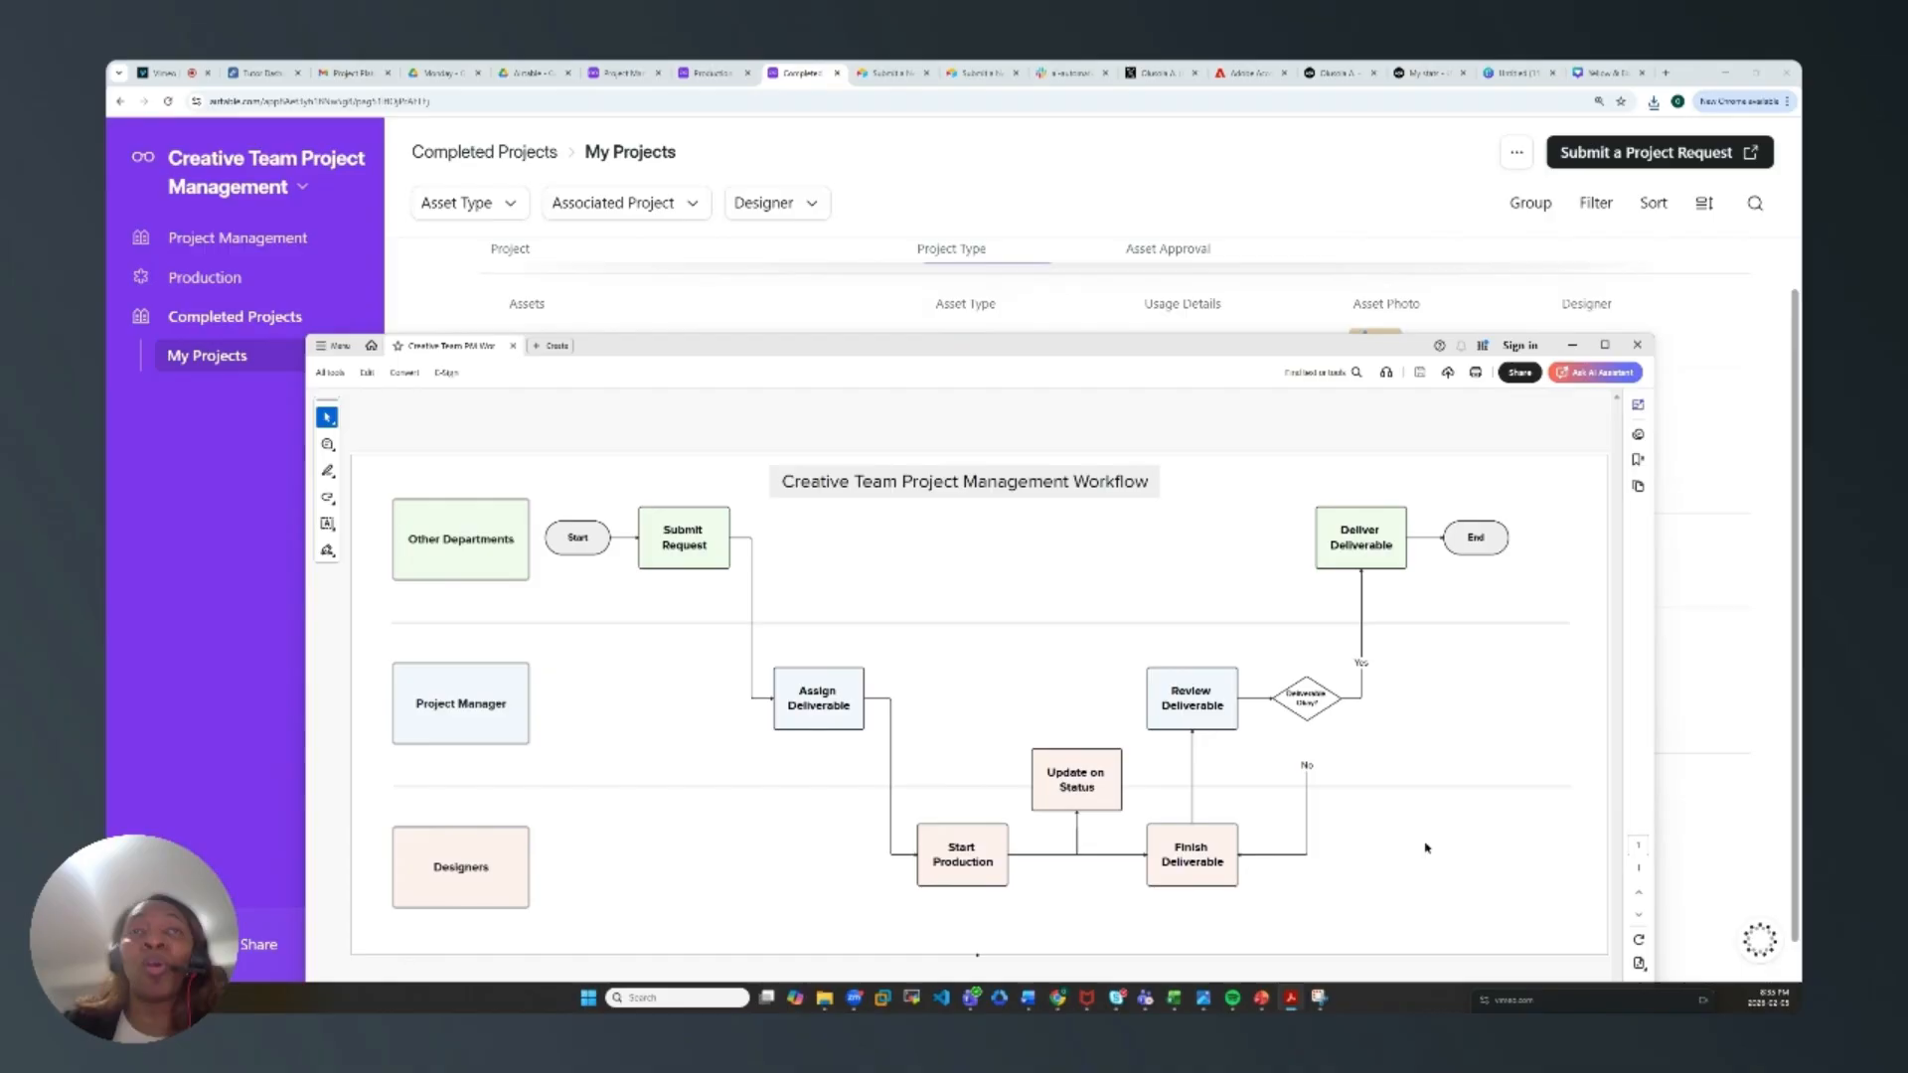